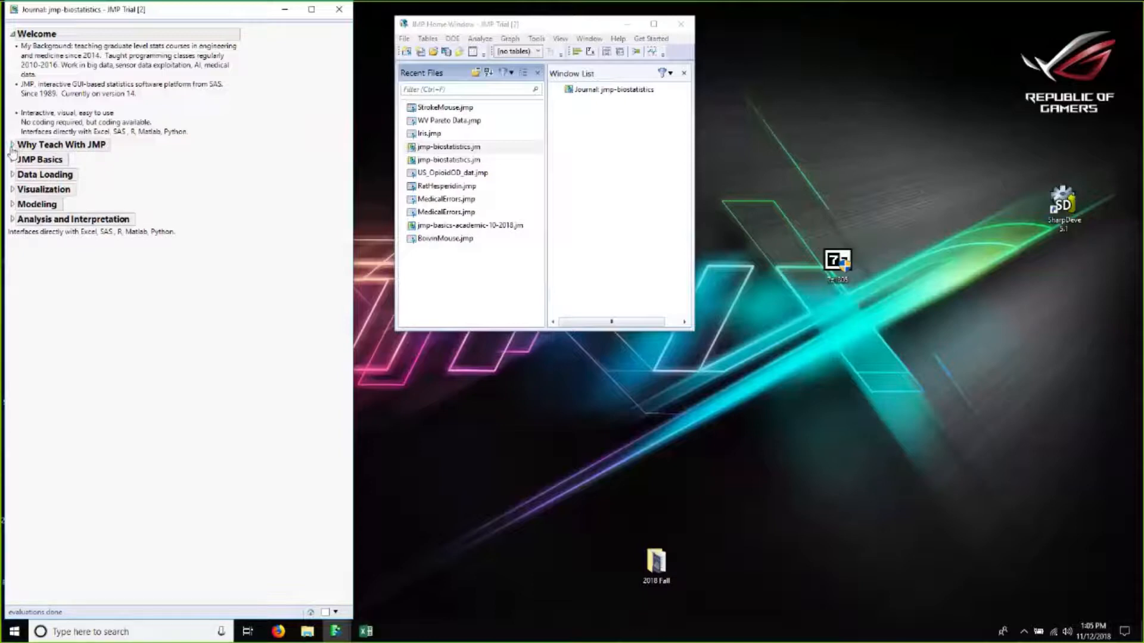
Step: Expand the Why Teach With JMP, JMP Basics and Data Loading sections of the biostatistics journal
click(12, 146)
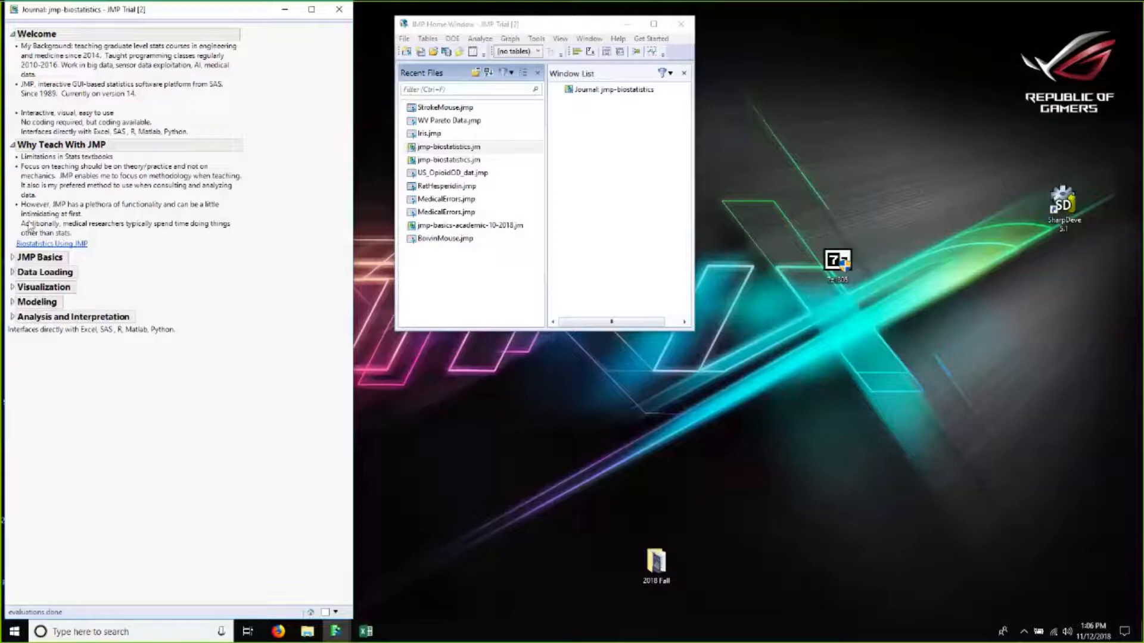
click(13, 257)
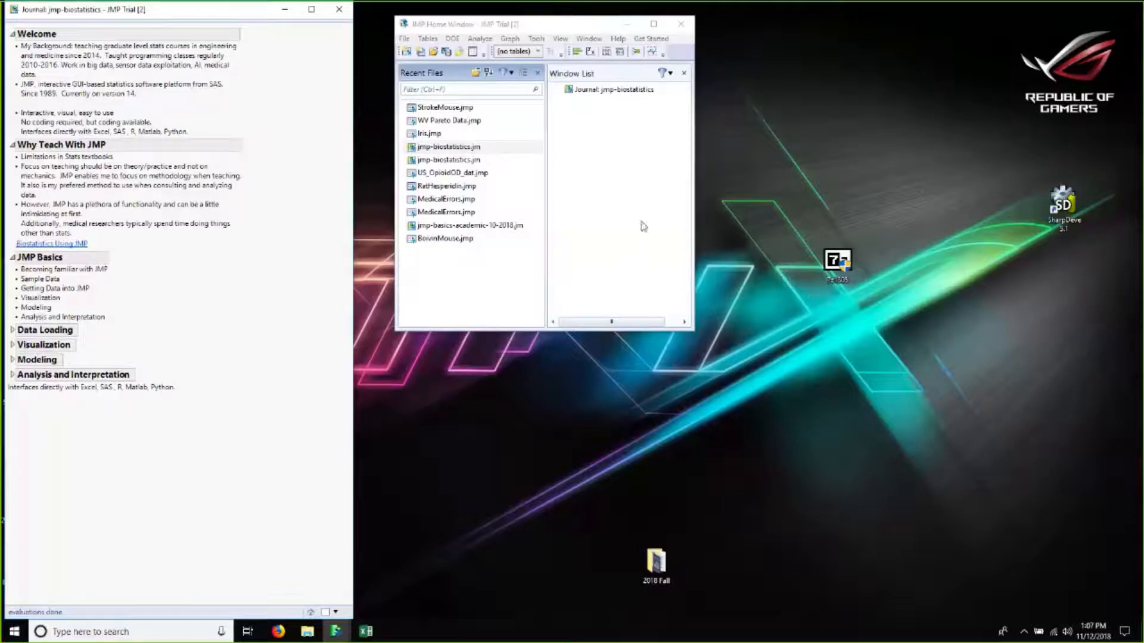
click(526, 29)
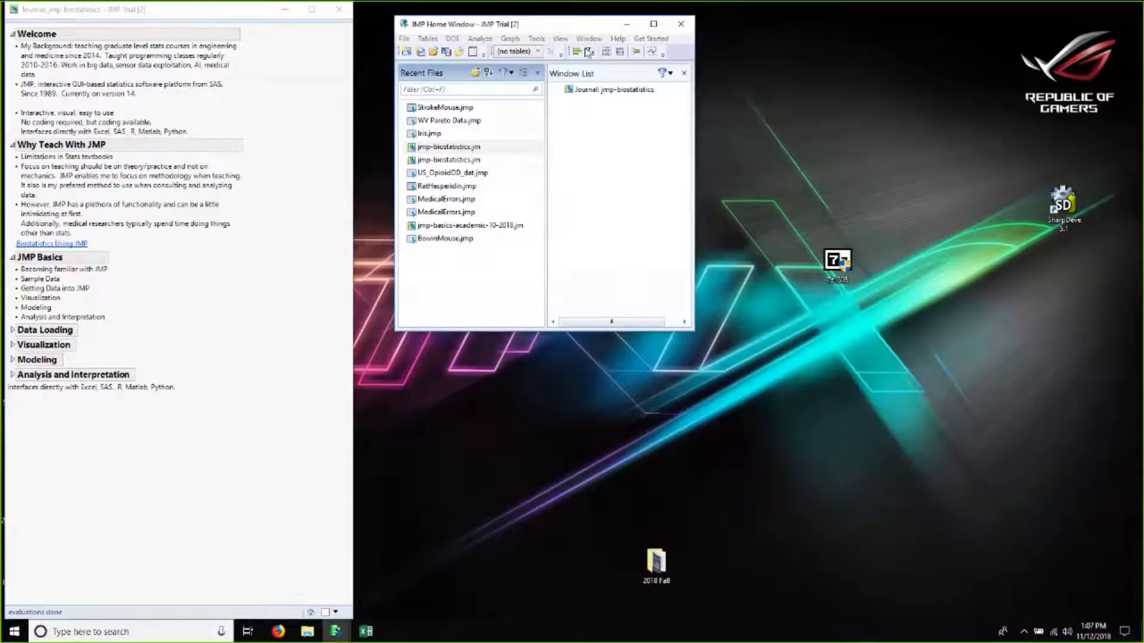
drag(511, 25, 571, 49)
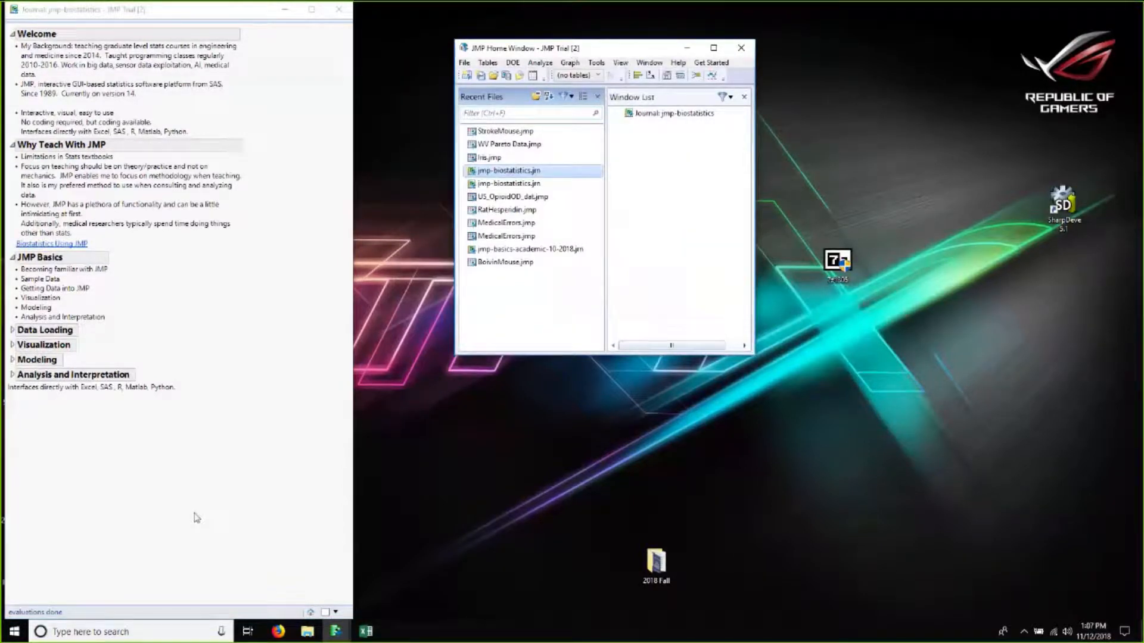
click(12, 332)
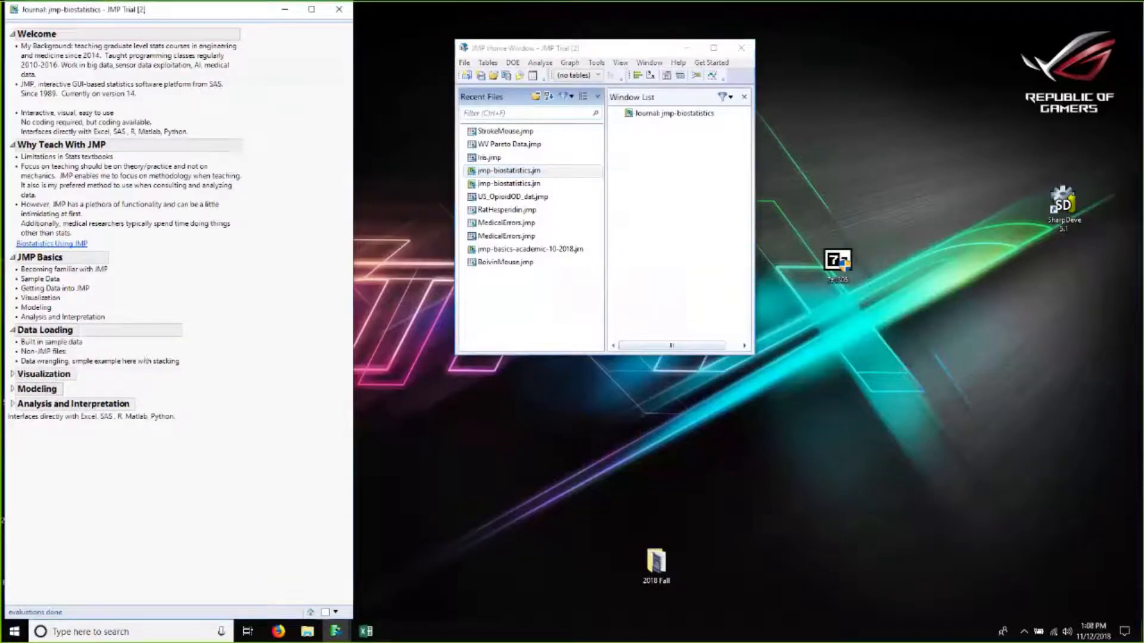
Step: Widen and reposition the JMP Home Window, and open the Sample Data index from Help
click(637, 52)
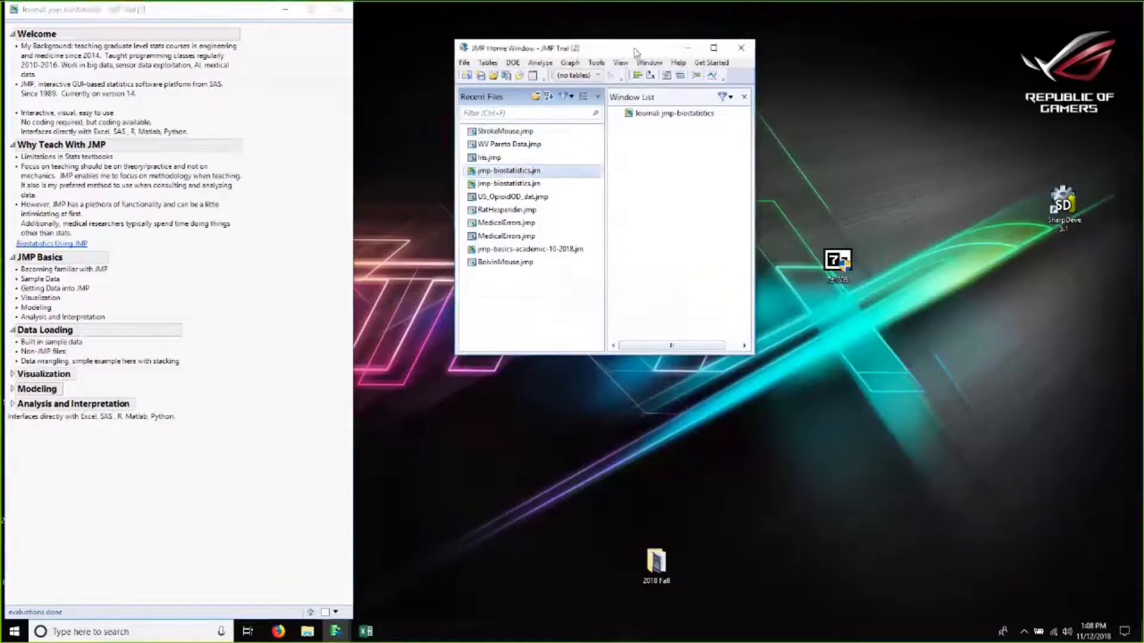
drag(754, 235, 1037, 236)
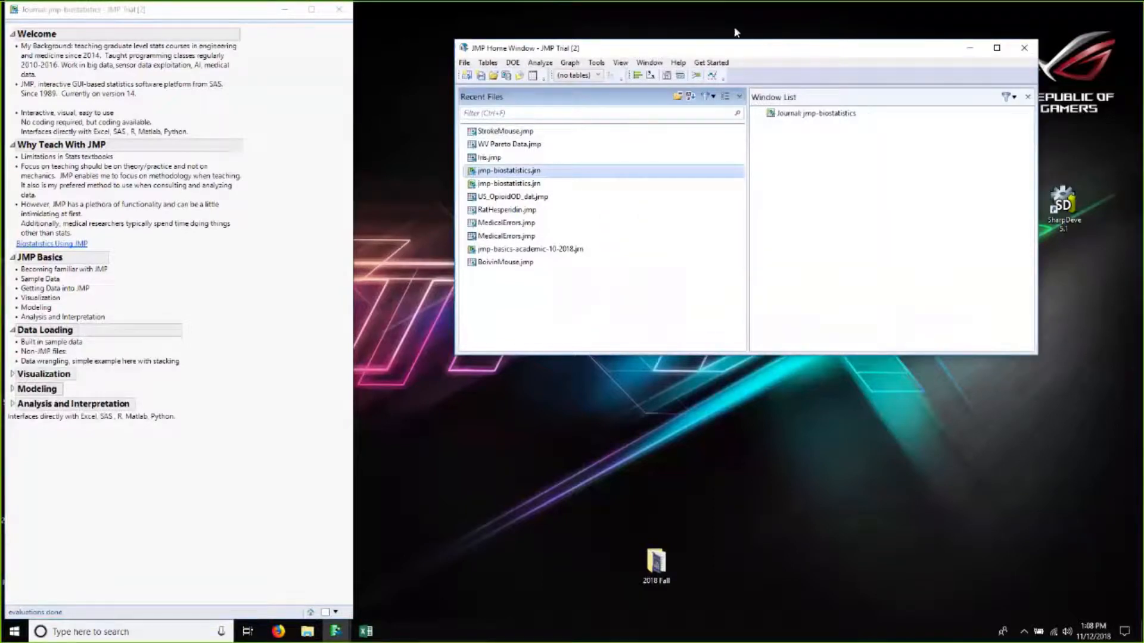
drag(735, 47, 610, 25)
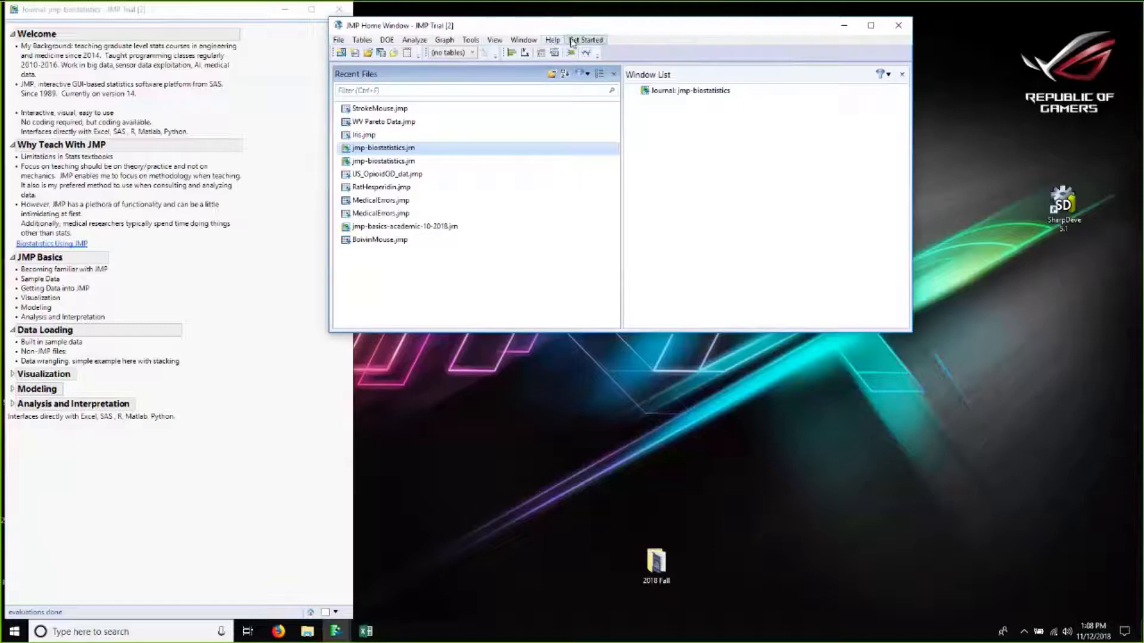
click(552, 41)
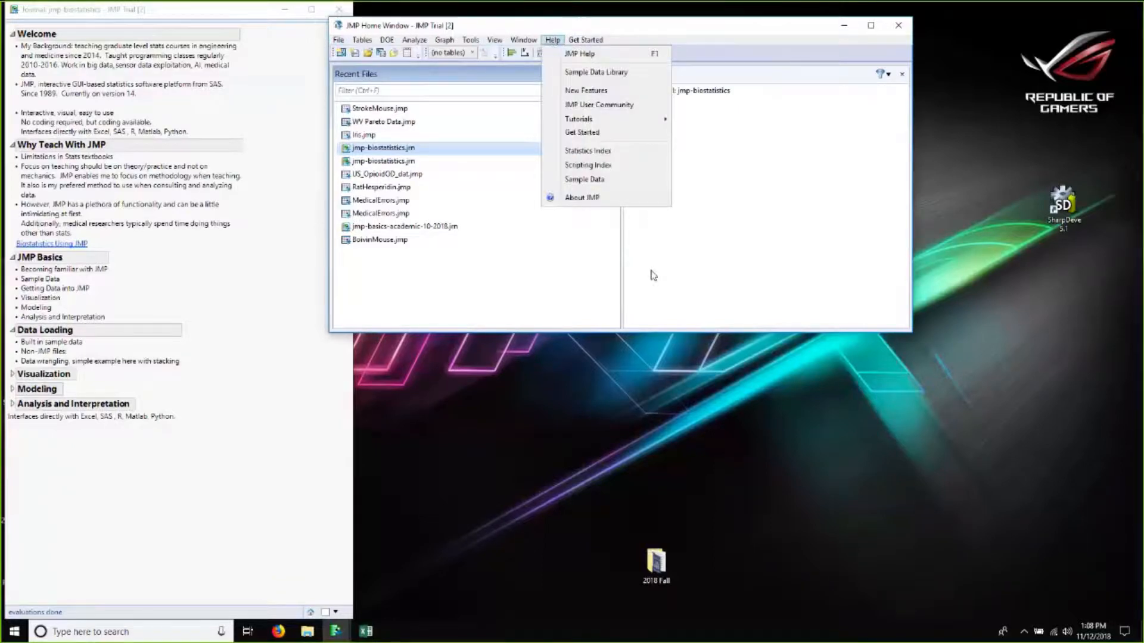
click(578, 181)
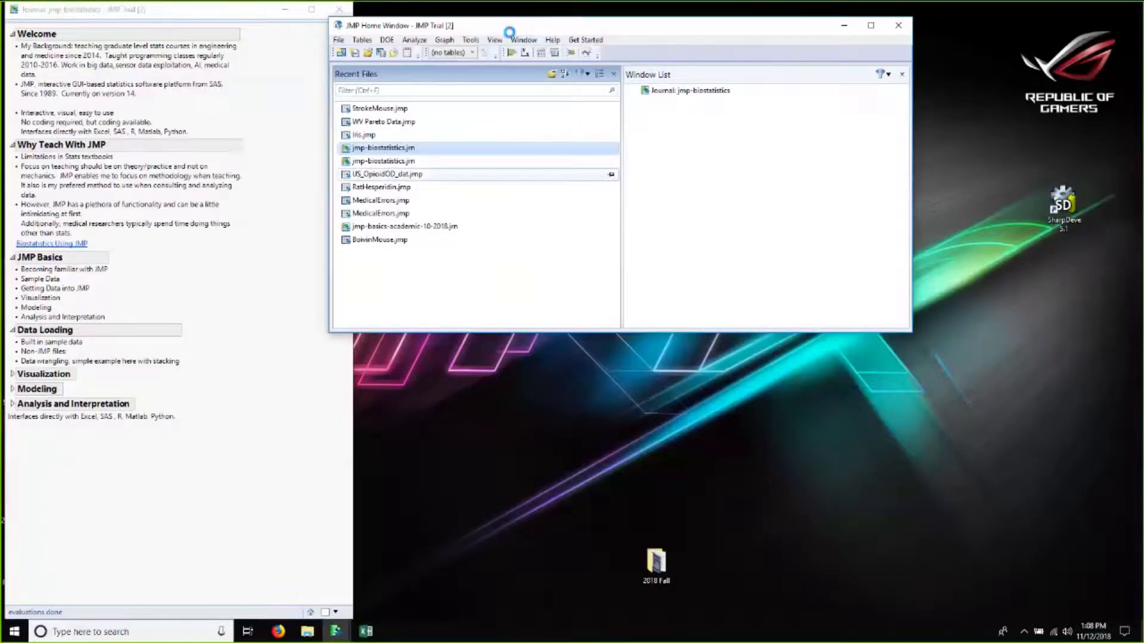
Step: Bring the journal and Sample Data Index windows back to the front from the taskbar
key(super+d)
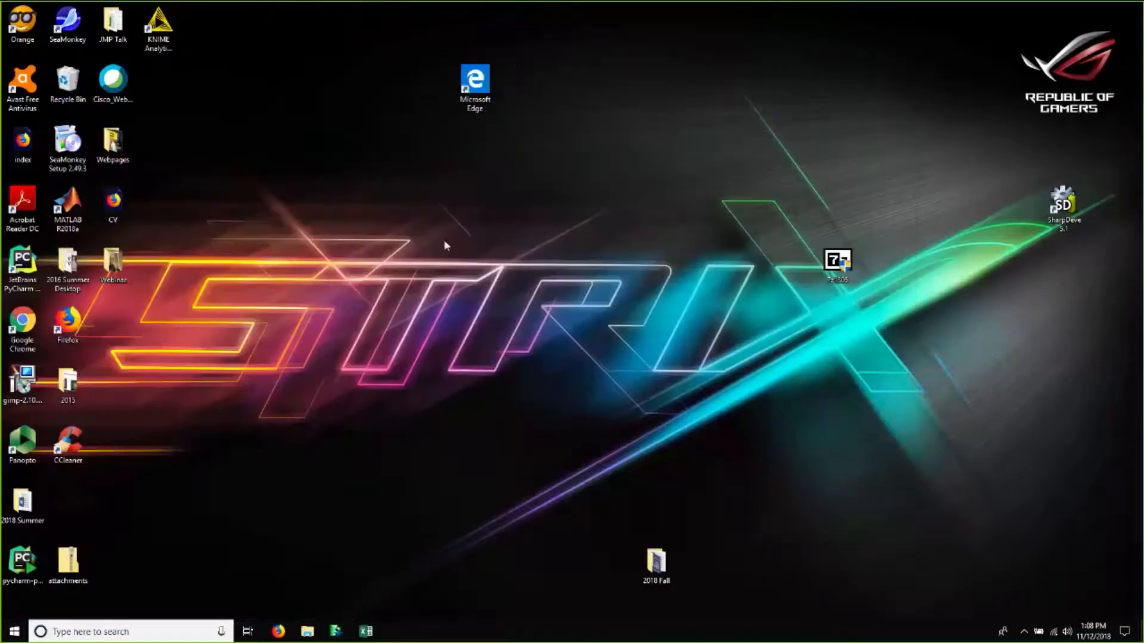
click(336, 631)
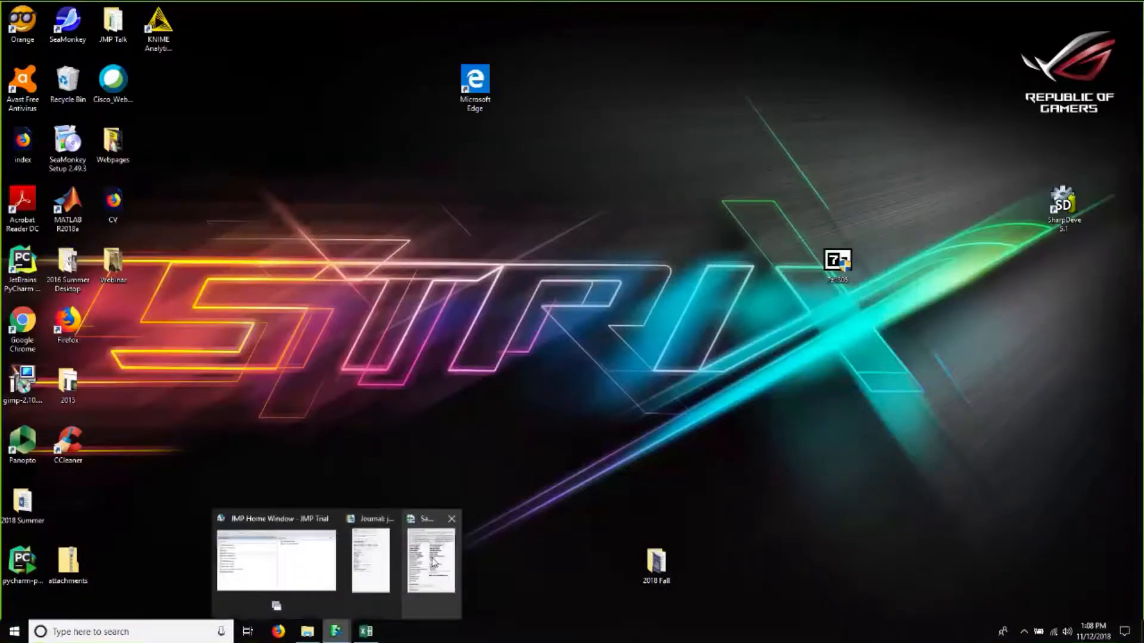
click(433, 562)
click(334, 631)
click(288, 578)
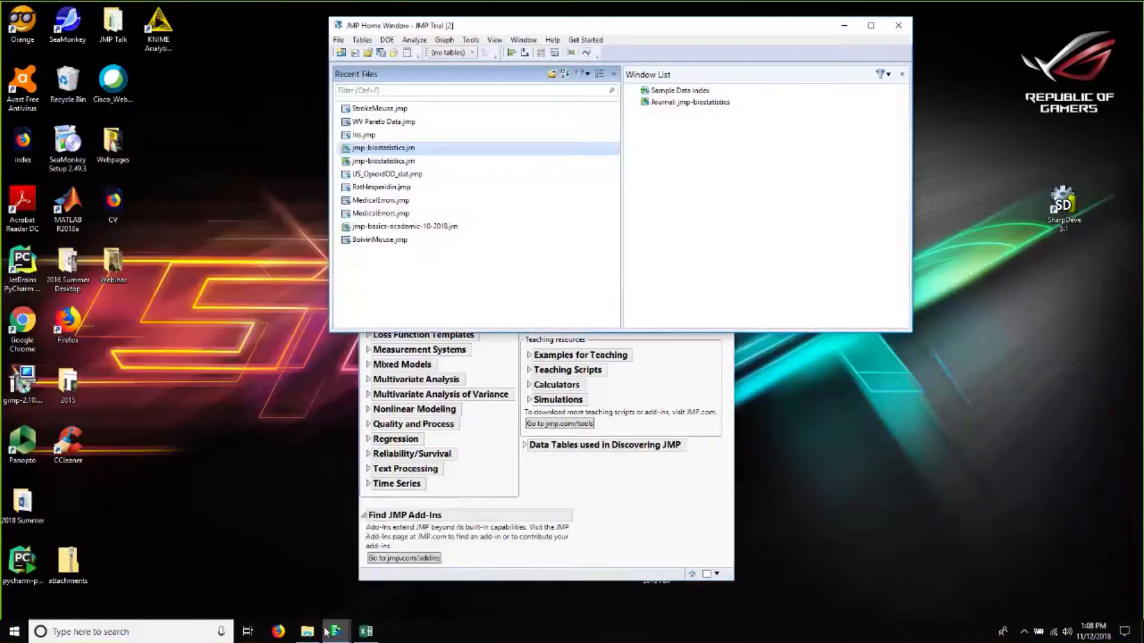
click(333, 631)
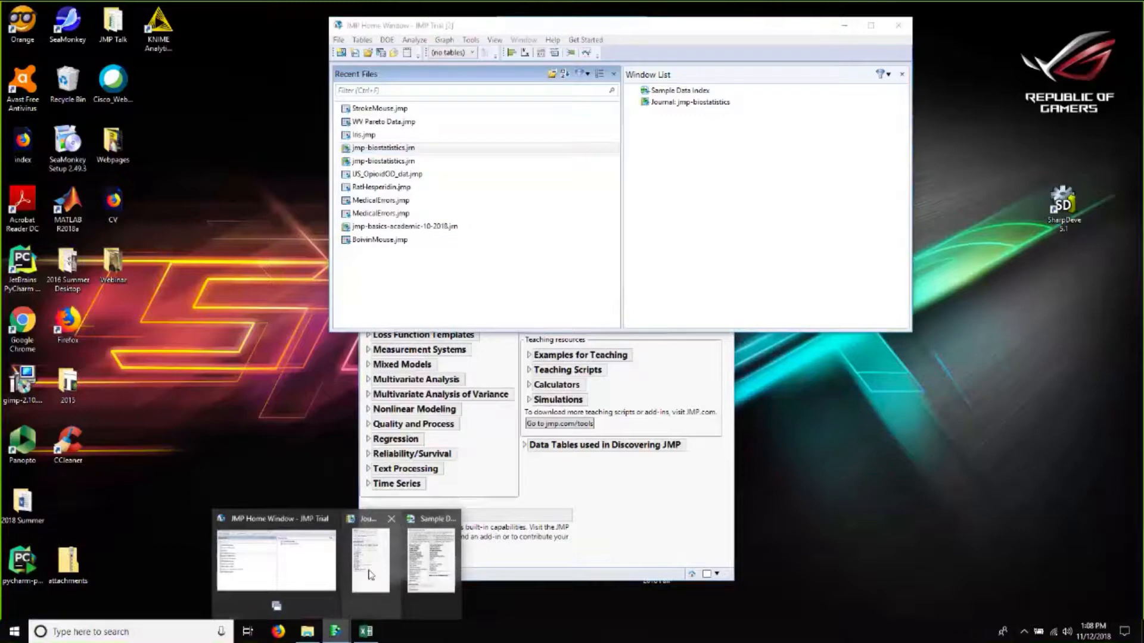
click(371, 562)
click(430, 560)
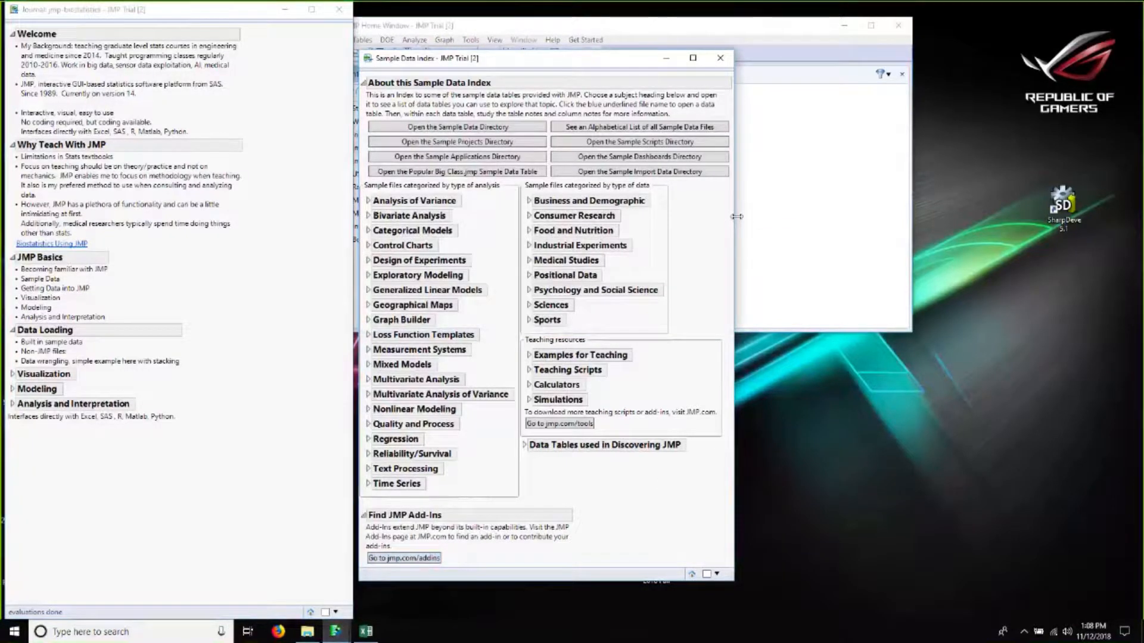
Step: Widen the Sample Data Index window and browse the Regression category of sample files
drag(737, 216, 855, 224)
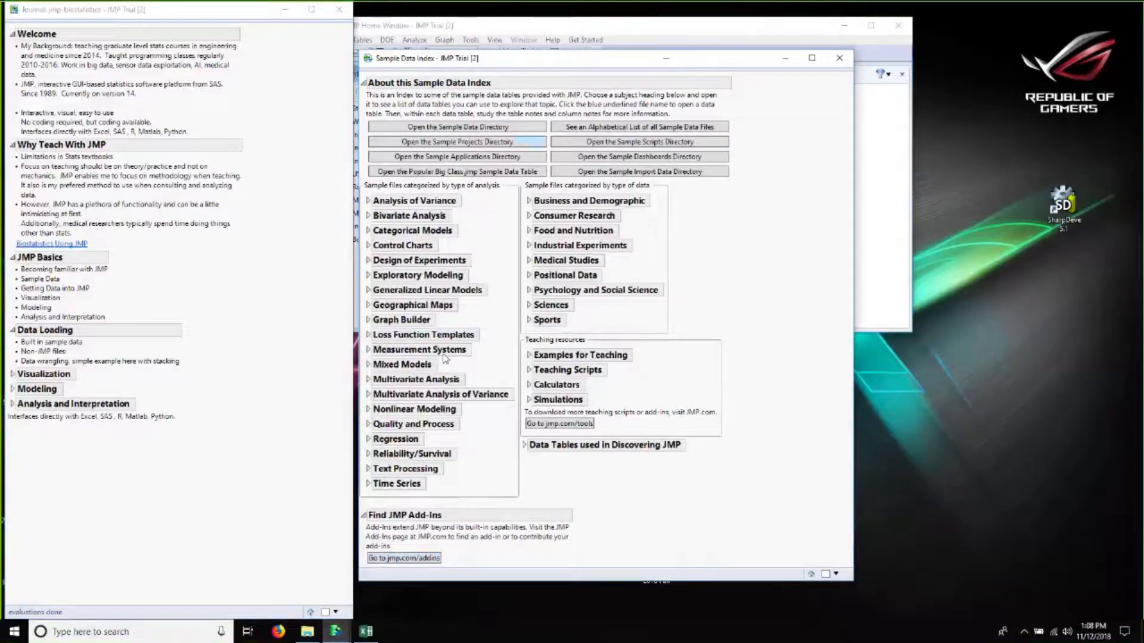
click(368, 439)
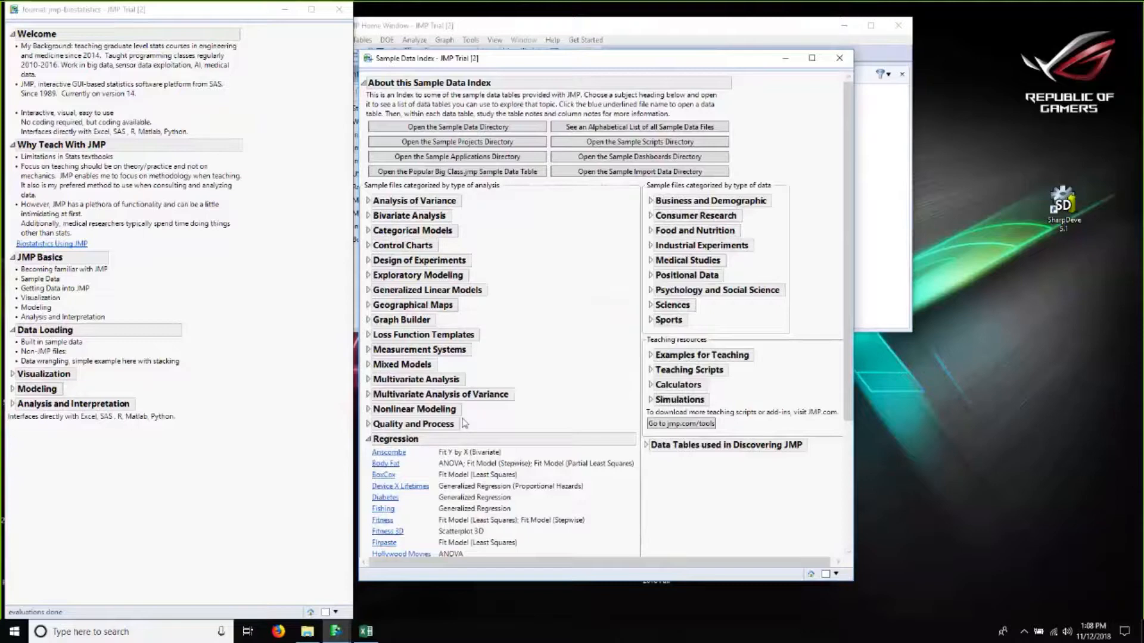
scroll(478, 438, down, 3)
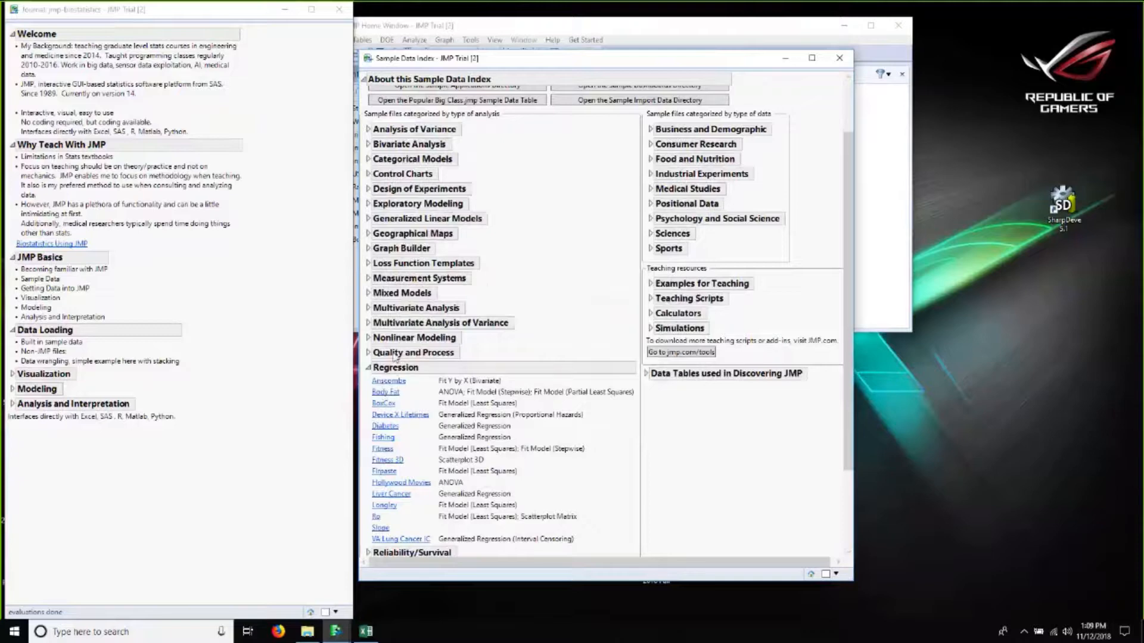
click(369, 369)
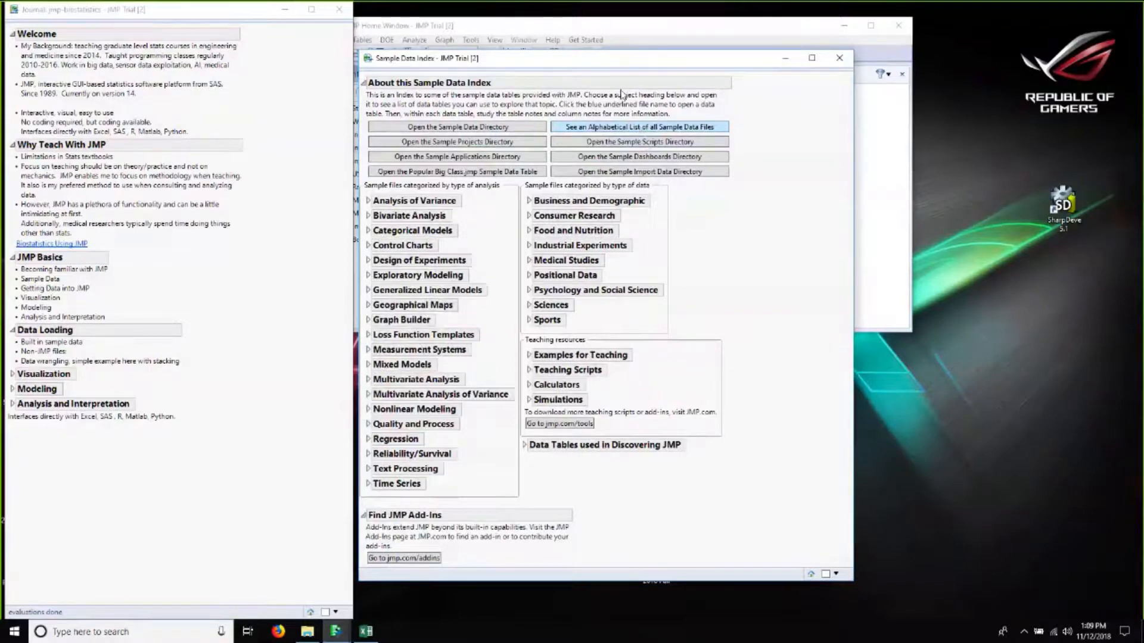
Step: Open the alphabetical list of all sample data files and scroll through it
click(638, 127)
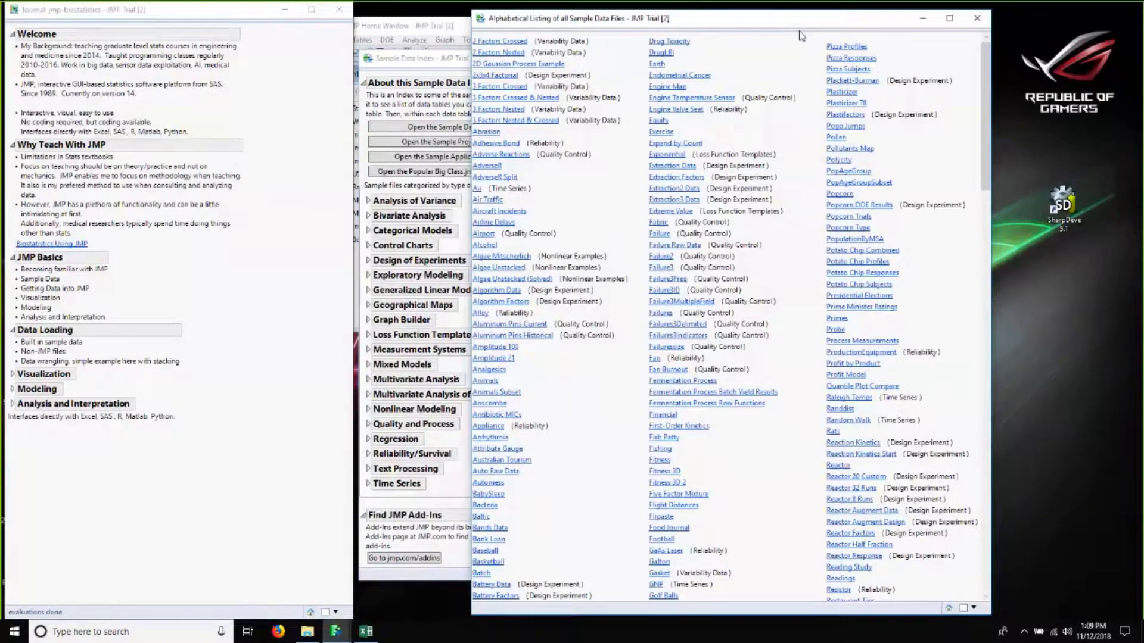
scroll(804, 178, down, 10)
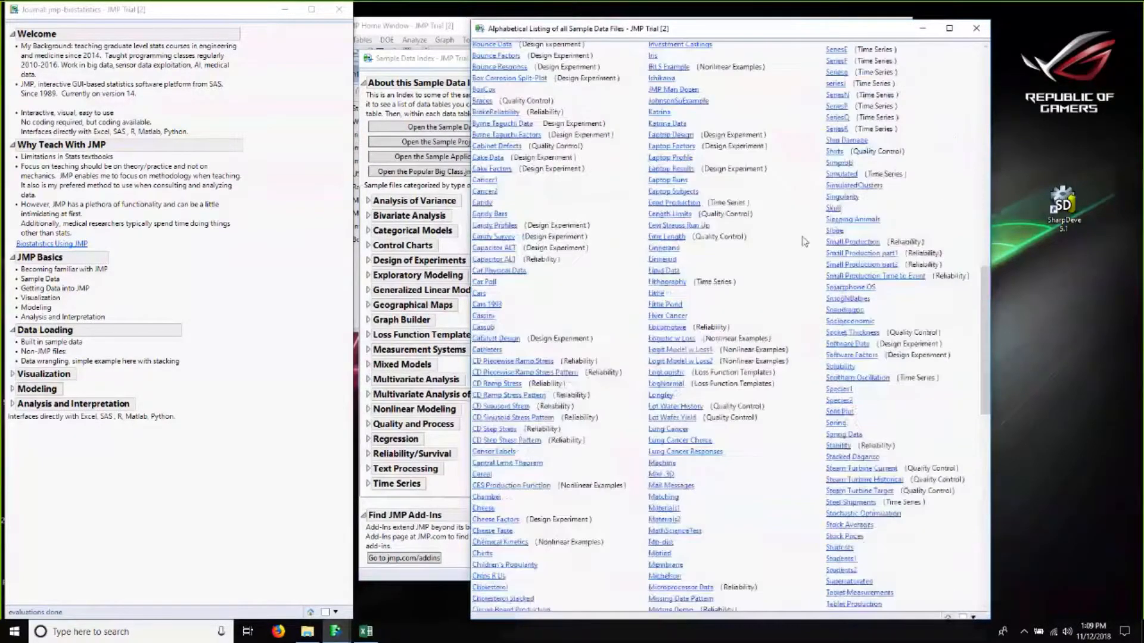
scroll(806, 283, down, 12)
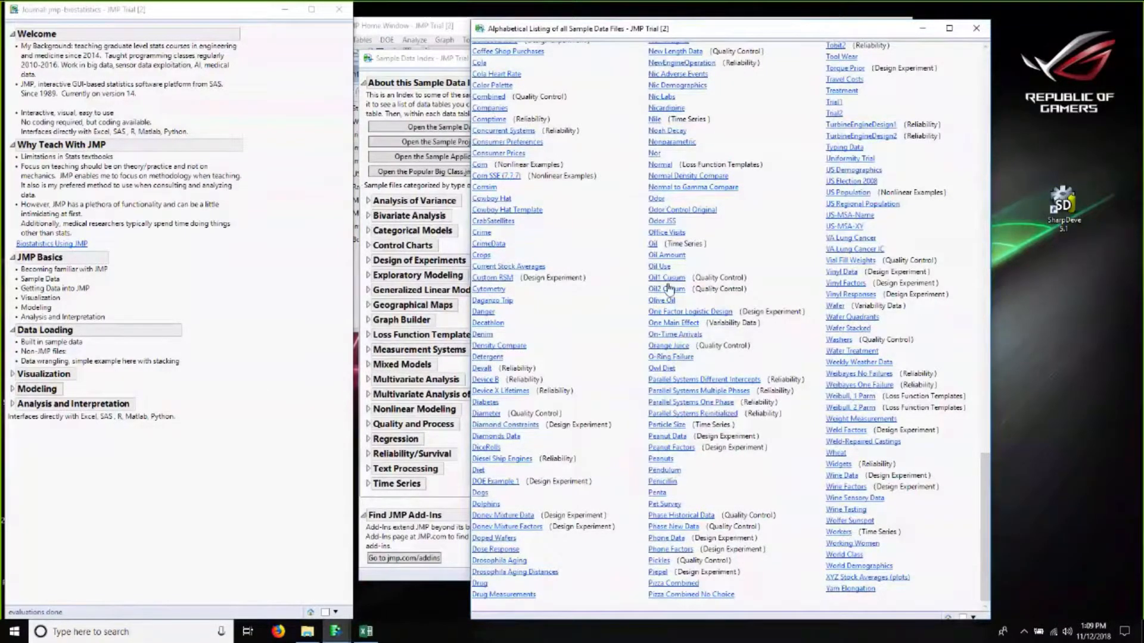
scroll(667, 291, up, 2)
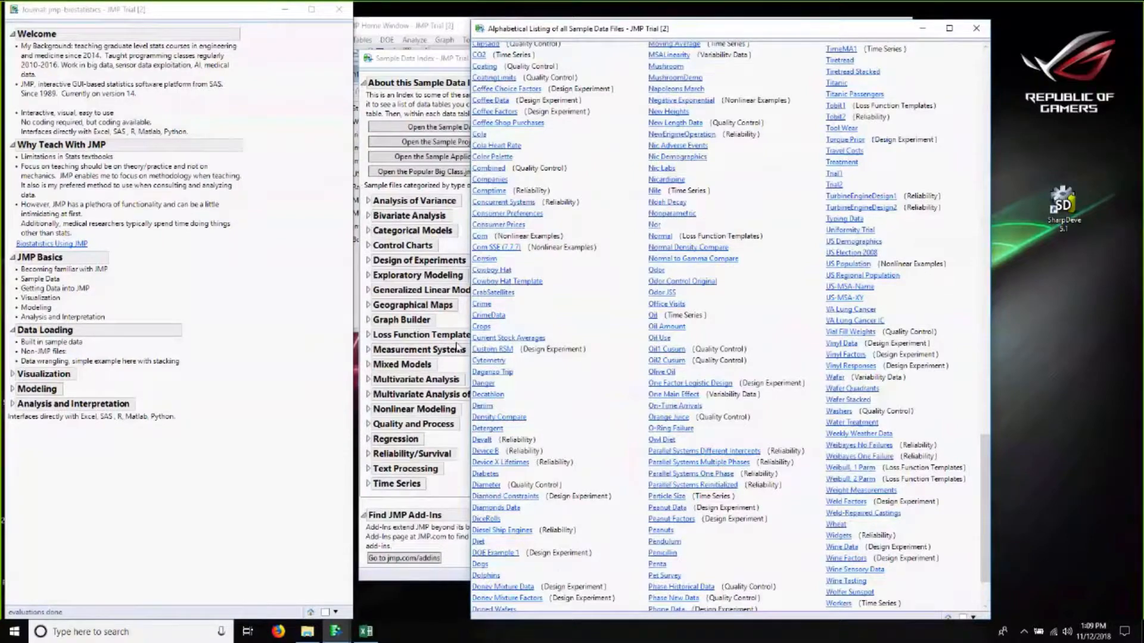
scroll(593, 349, down, 2)
scroll(593, 349, up, 1)
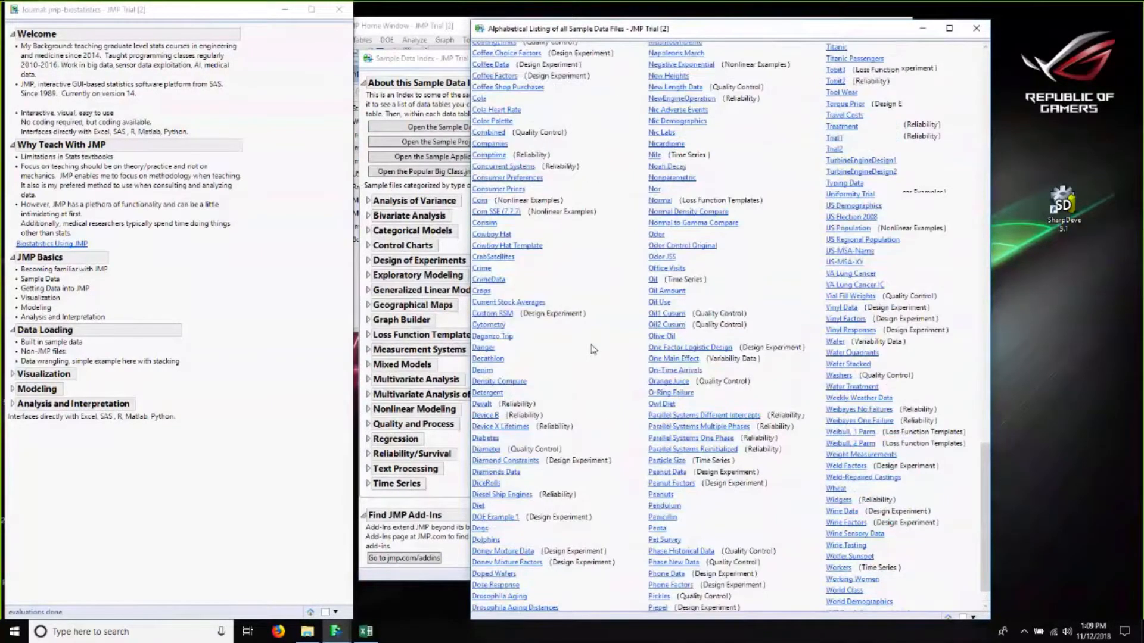
scroll(594, 349, up, 20)
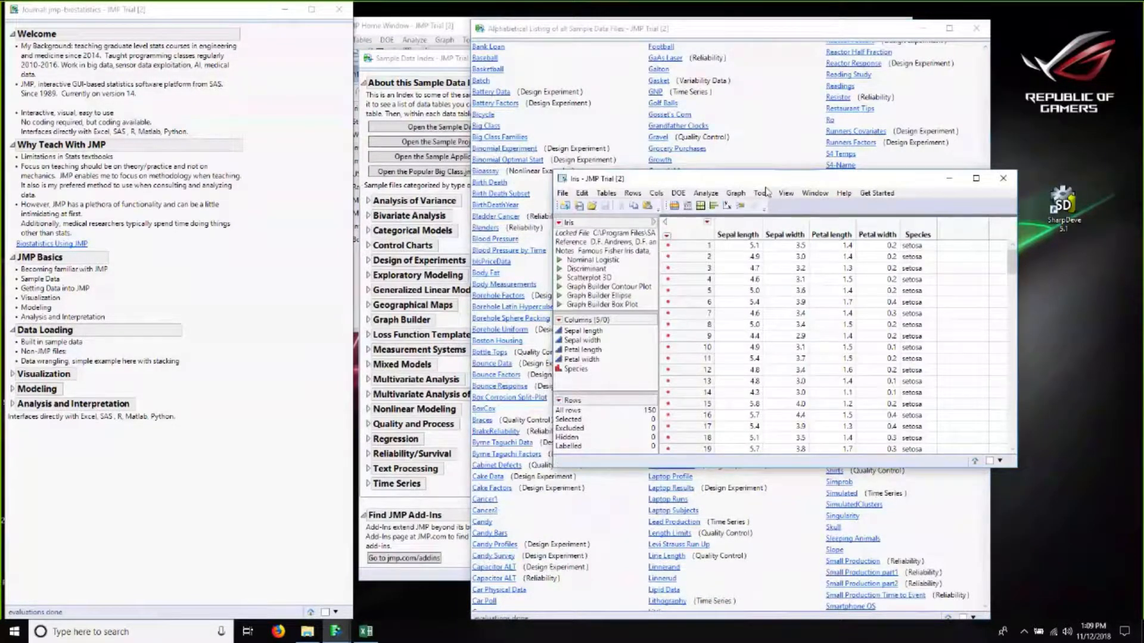
Step: Reposition the Iris data table window and scroll through its rows
drag(834, 179, 922, 163)
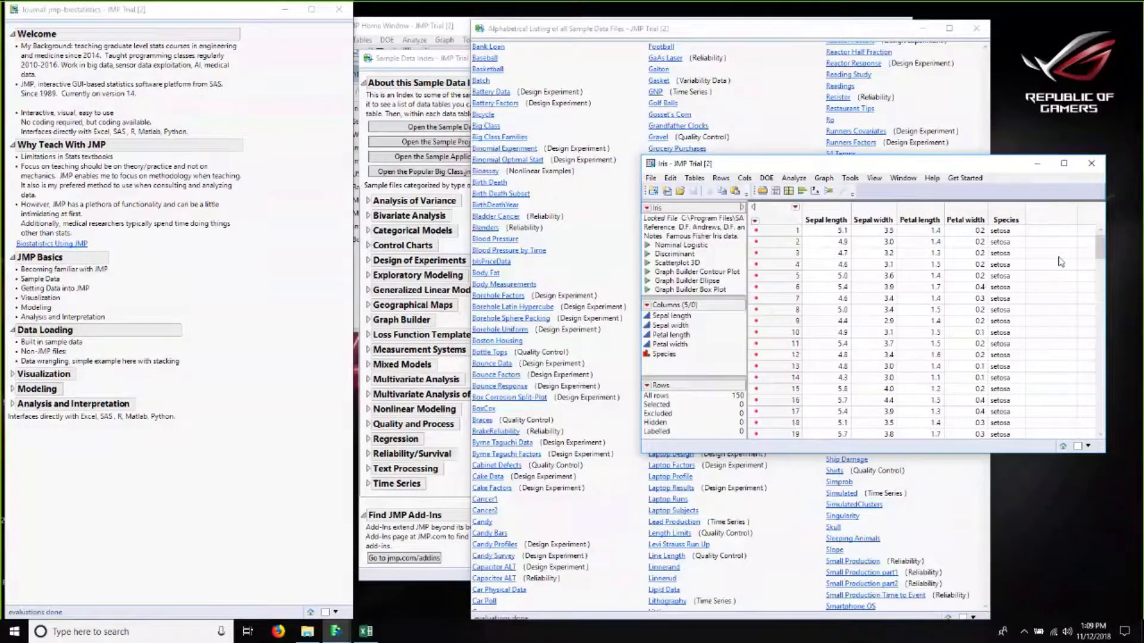
drag(1099, 247, 1084, 421)
scroll(1084, 420, down, 1)
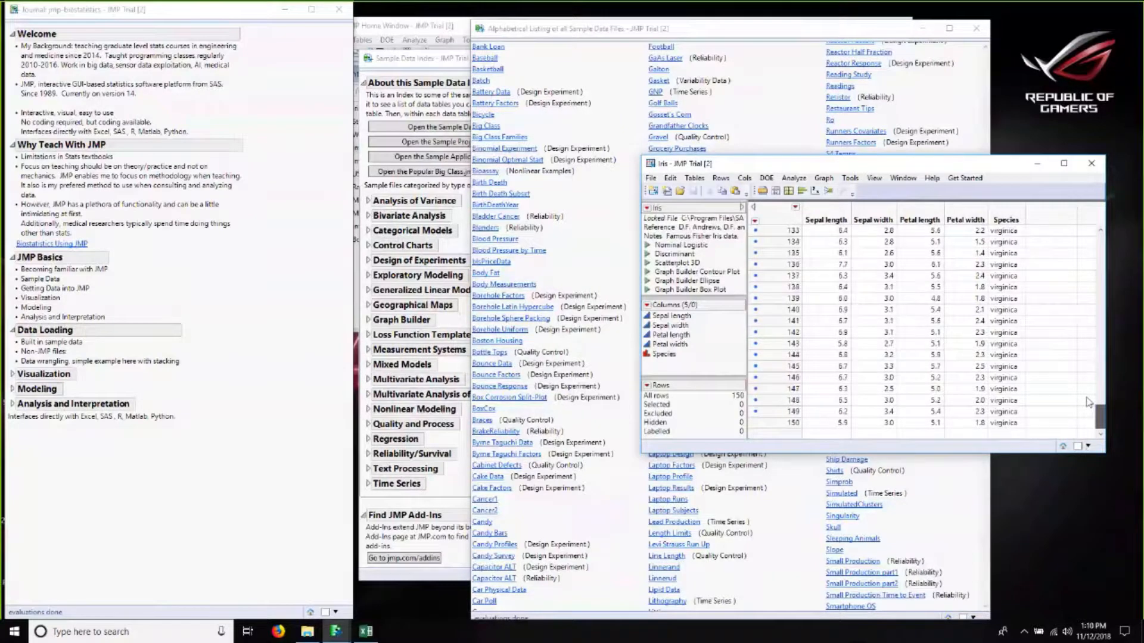
drag(1087, 398, 1097, 226)
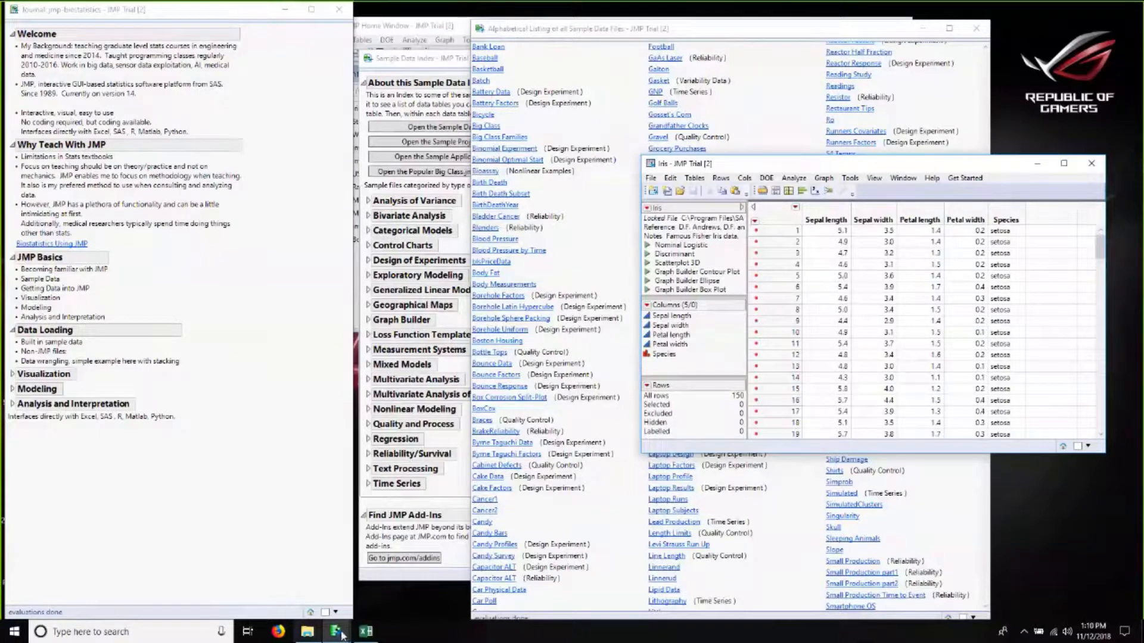
Step: Open the ExampleBDNF workbook from the Desktop Webinar folder and minimize File Explorer
click(306, 632)
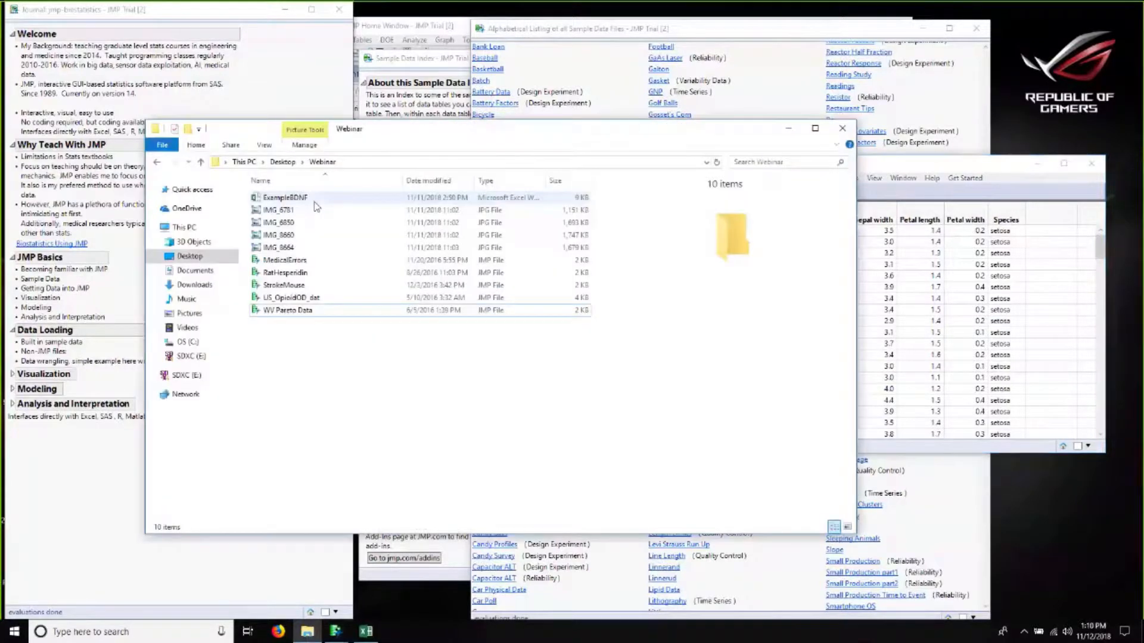
click(298, 198)
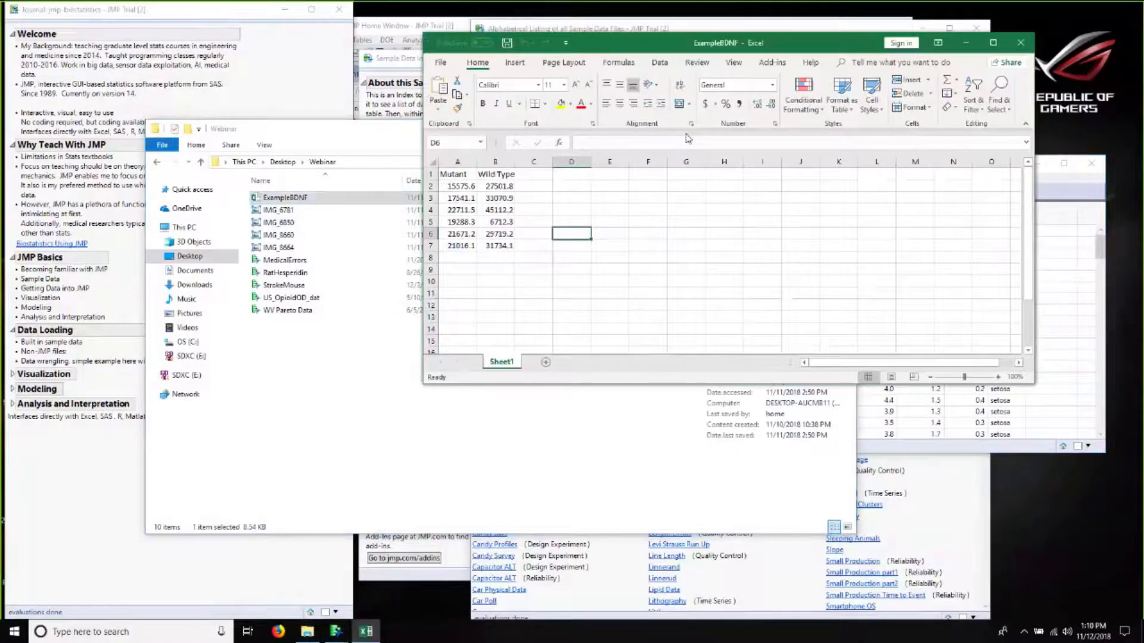
click(395, 138)
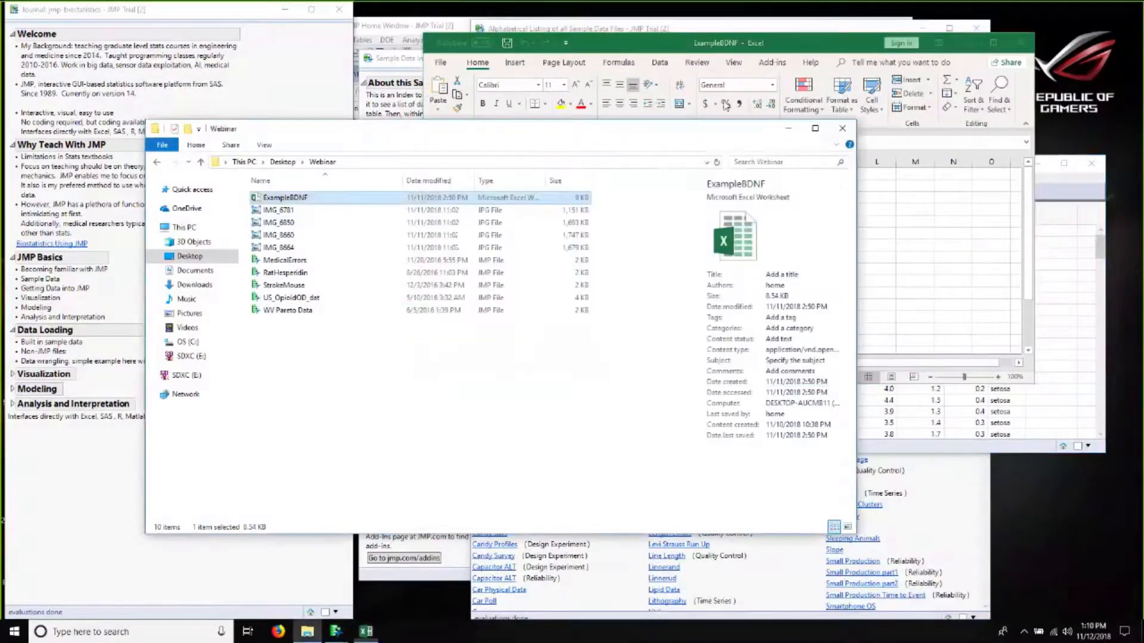
click(791, 130)
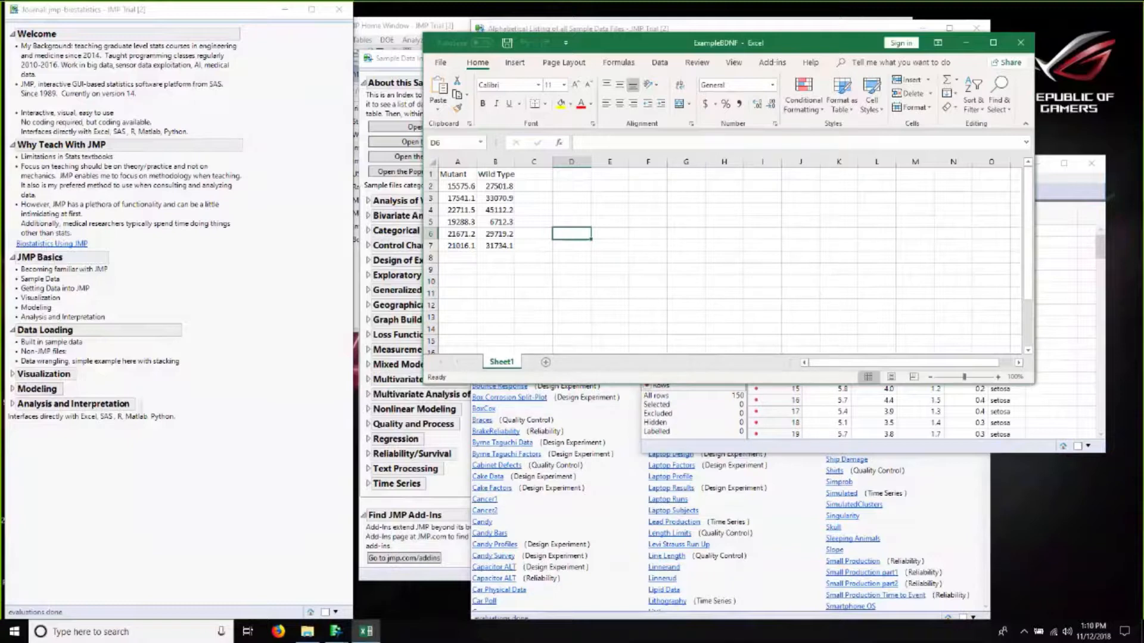
Step: Select the Mutant and Wild Type column header cells in the worksheet
click(474, 174)
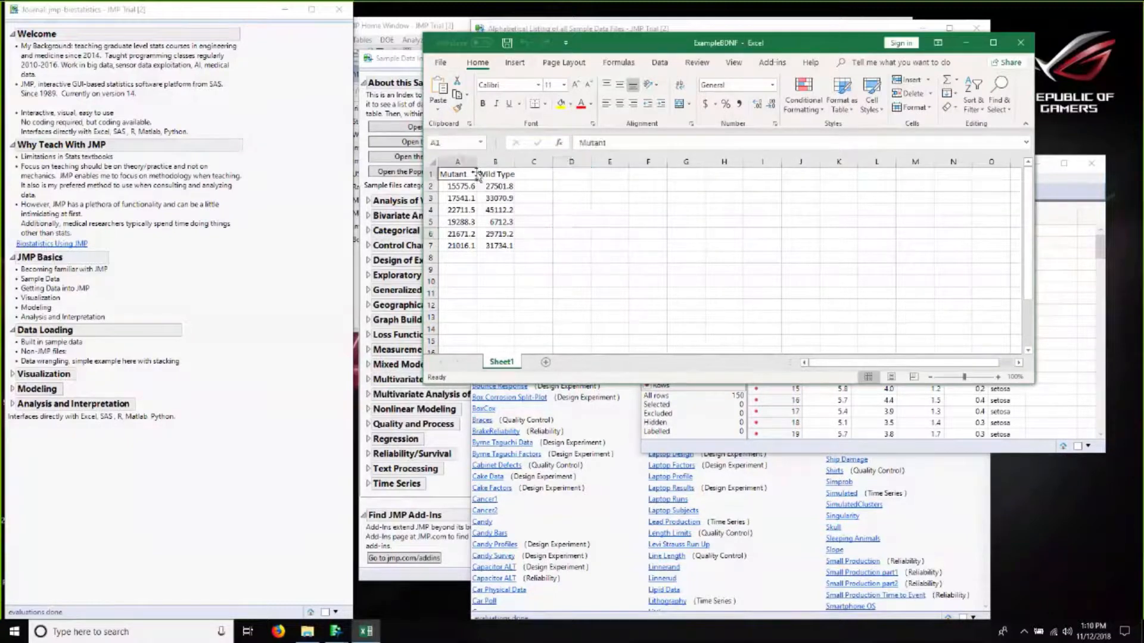
click(479, 174)
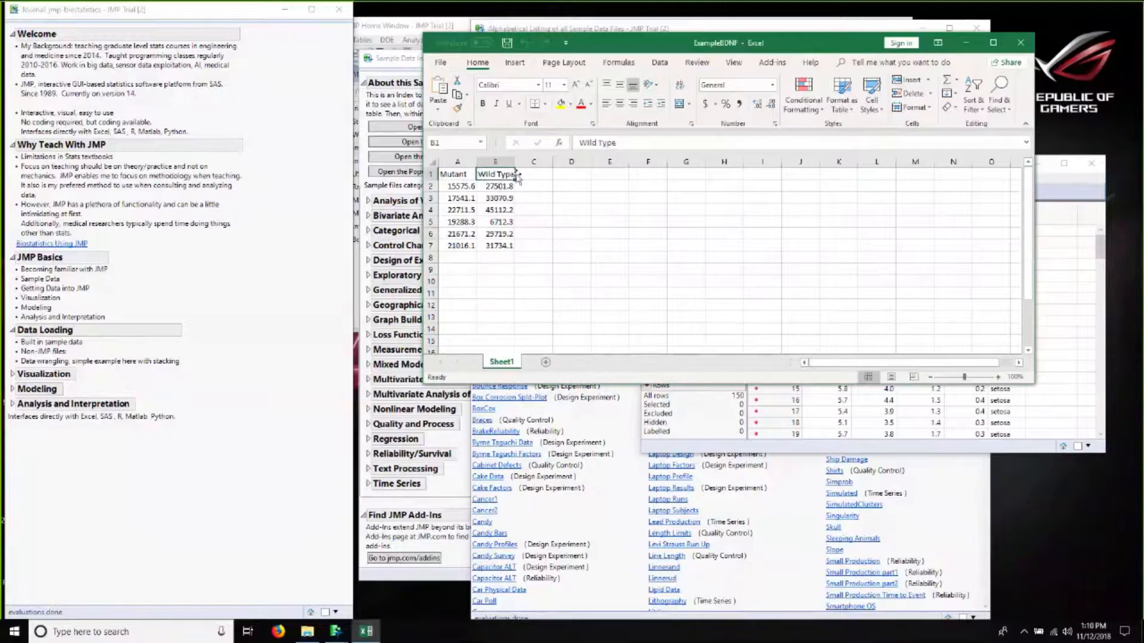
click(452, 174)
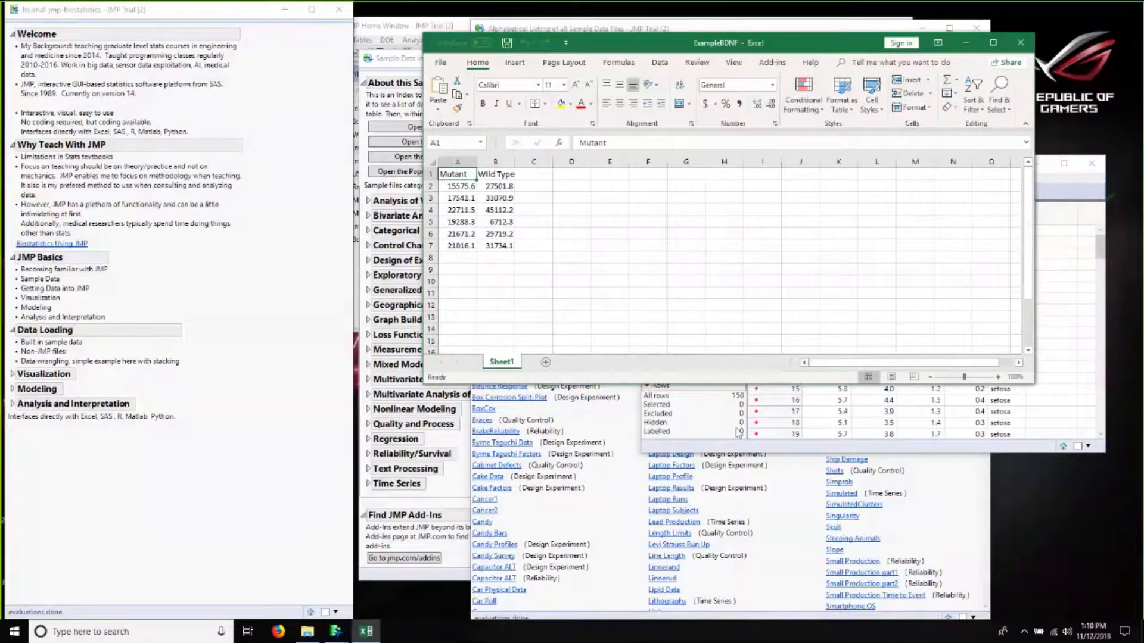
Step: Switch to the JMP Home Window and browse the Open Data File dialog to the Desktop Webinar folder
click(335, 632)
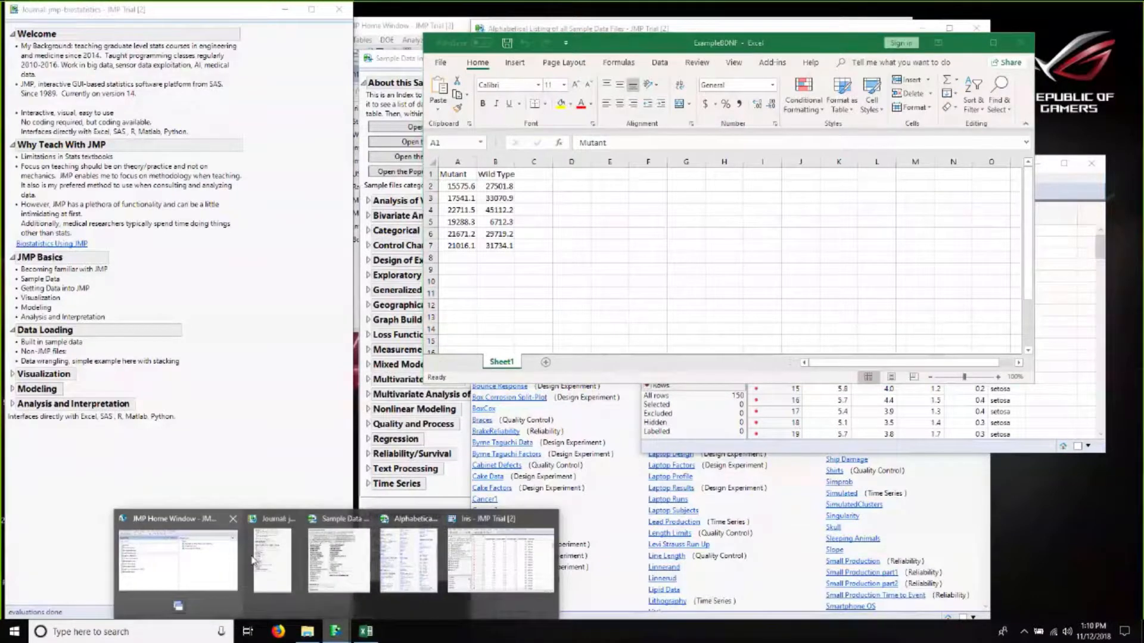
click(197, 556)
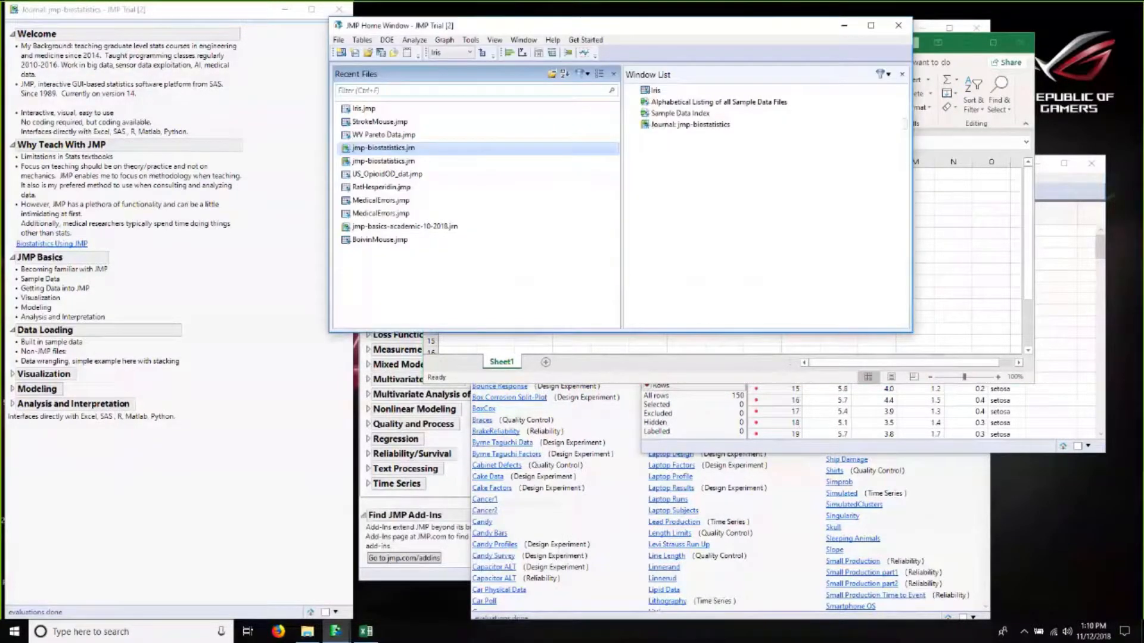
click(368, 52)
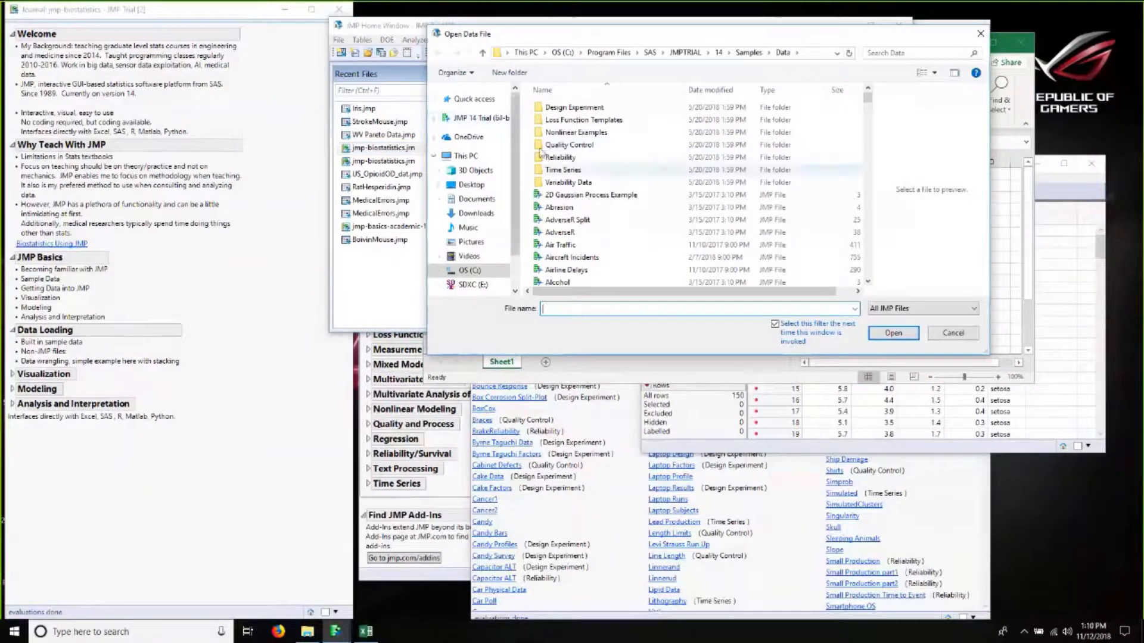
click(471, 185)
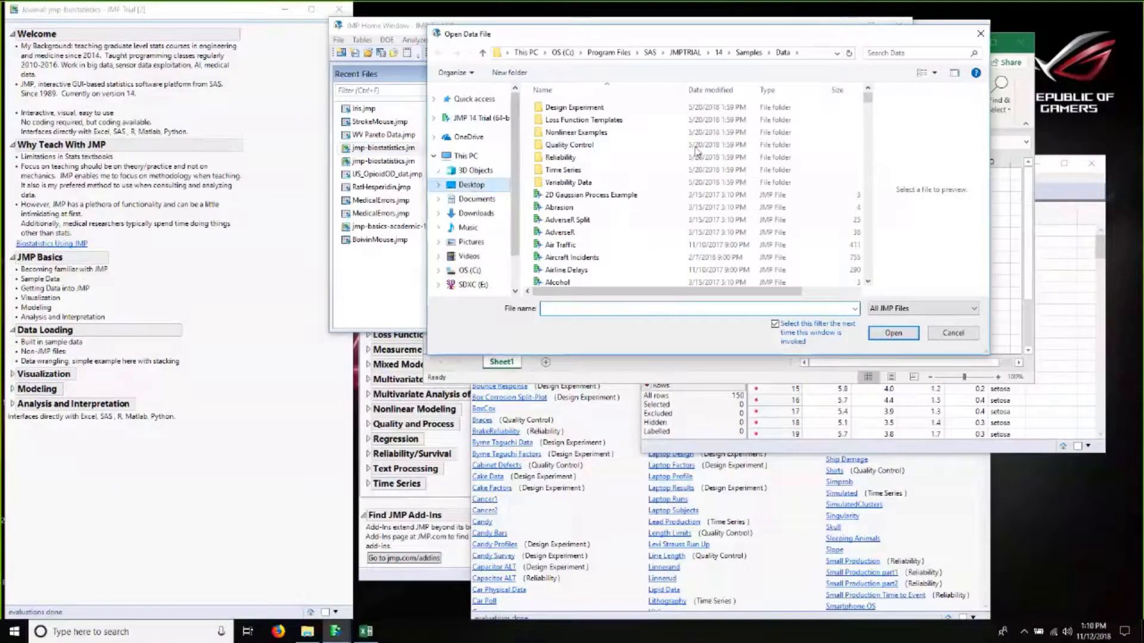
double_click(626, 170)
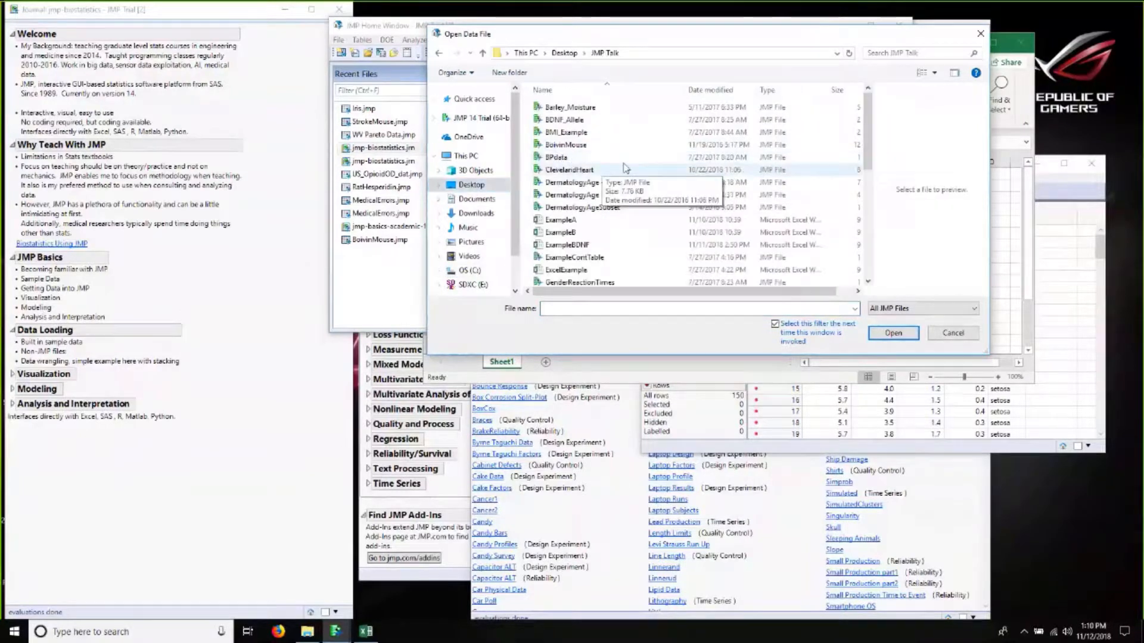
click(471, 184)
click(552, 173)
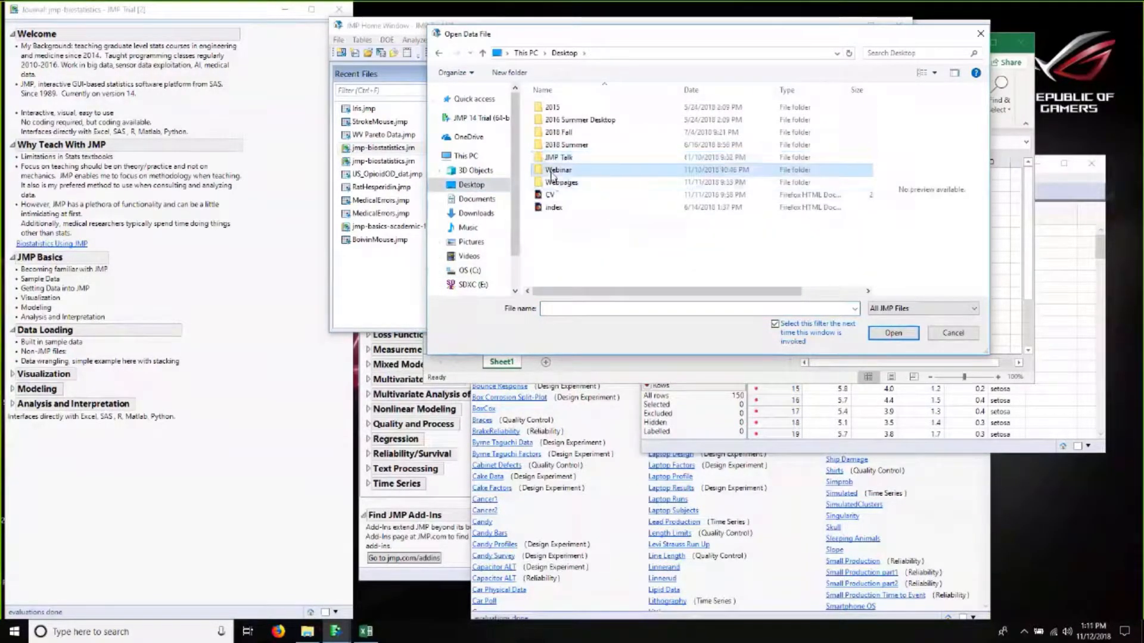
double_click(552, 174)
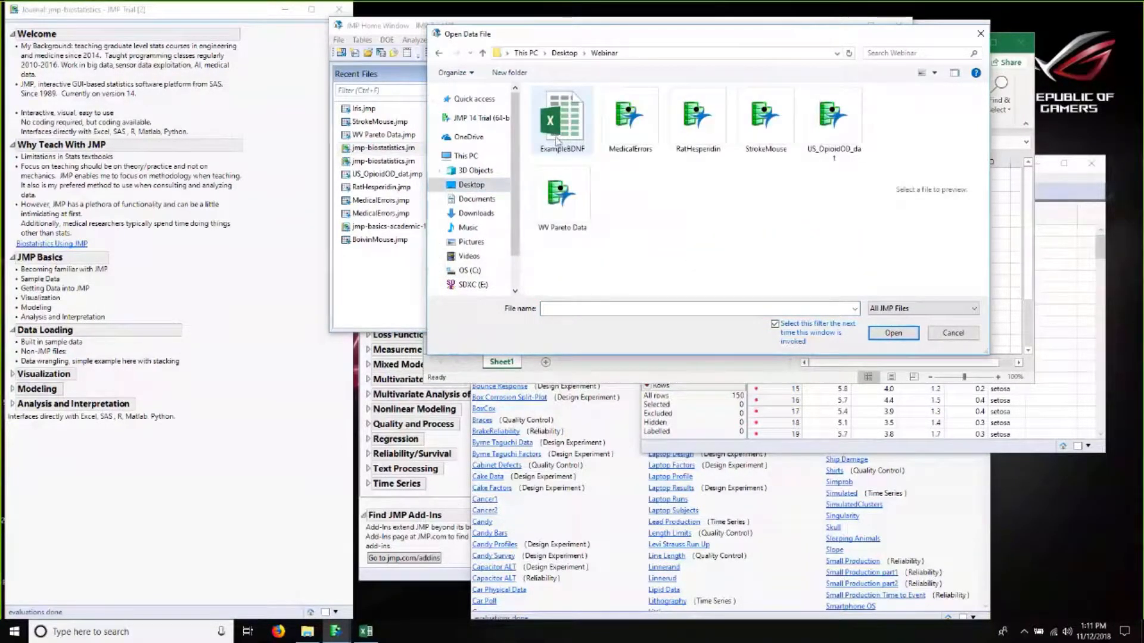
Step: Select the ExampleBDNF workbook in the Open Data File dialog and open it in JMP
double_click(557, 141)
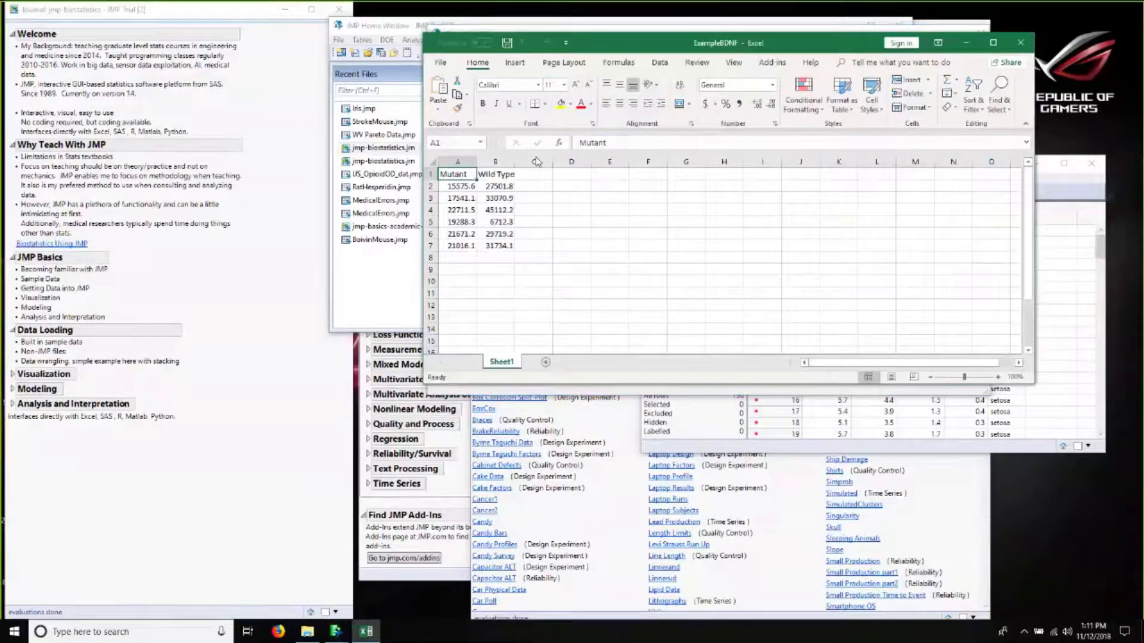
drag(748, 46, 538, 161)
click(767, 36)
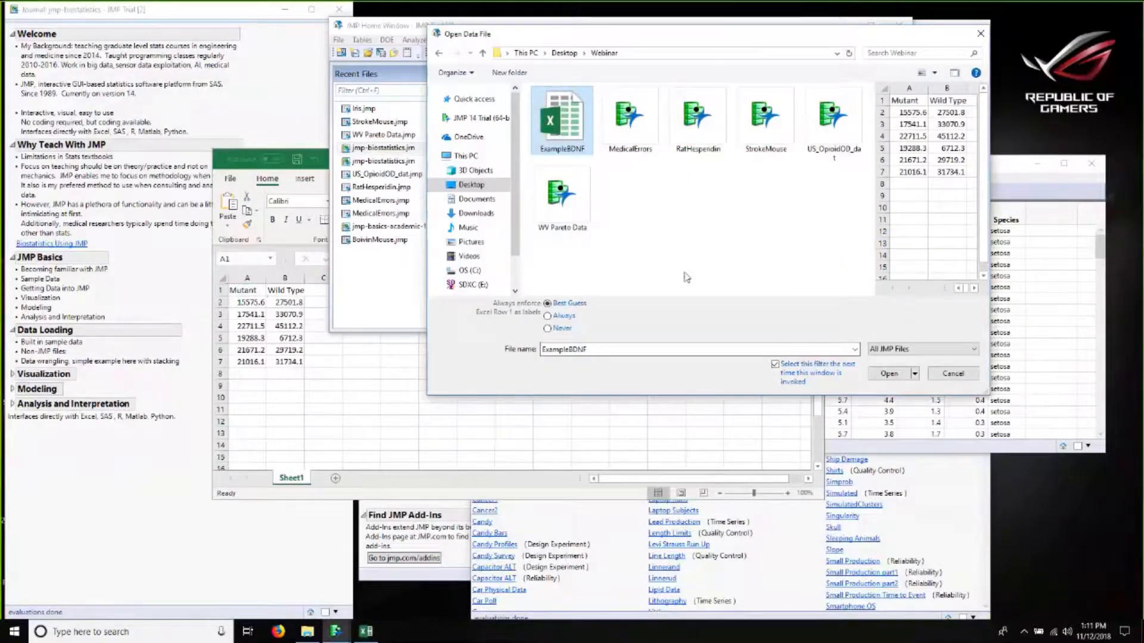
drag(767, 35, 421, 65)
drag(639, 276, 805, 255)
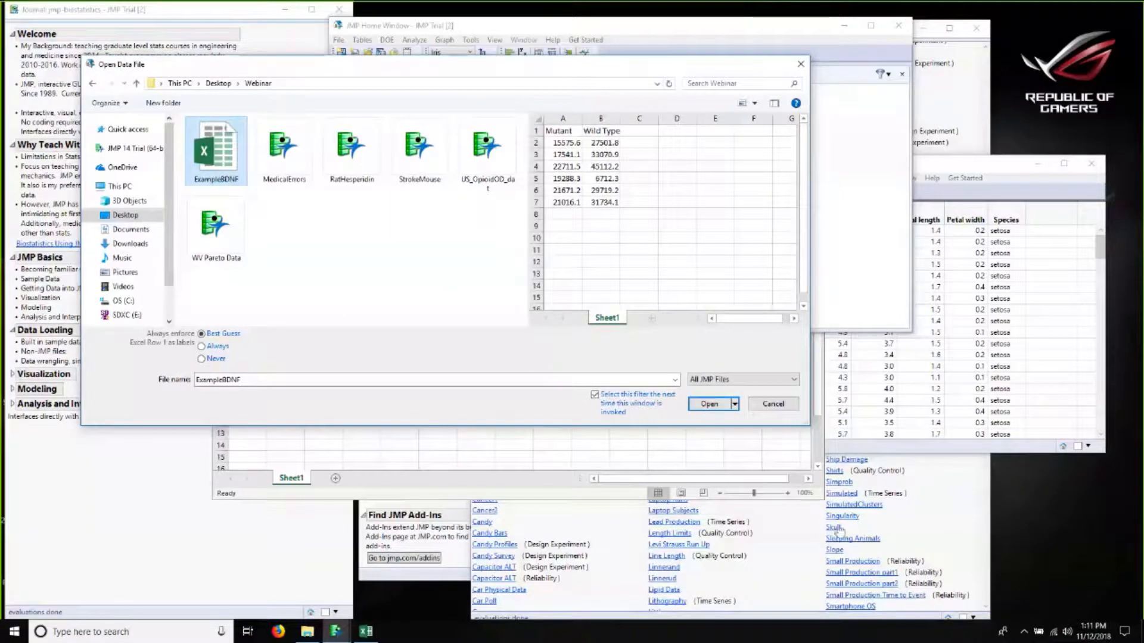
click(709, 405)
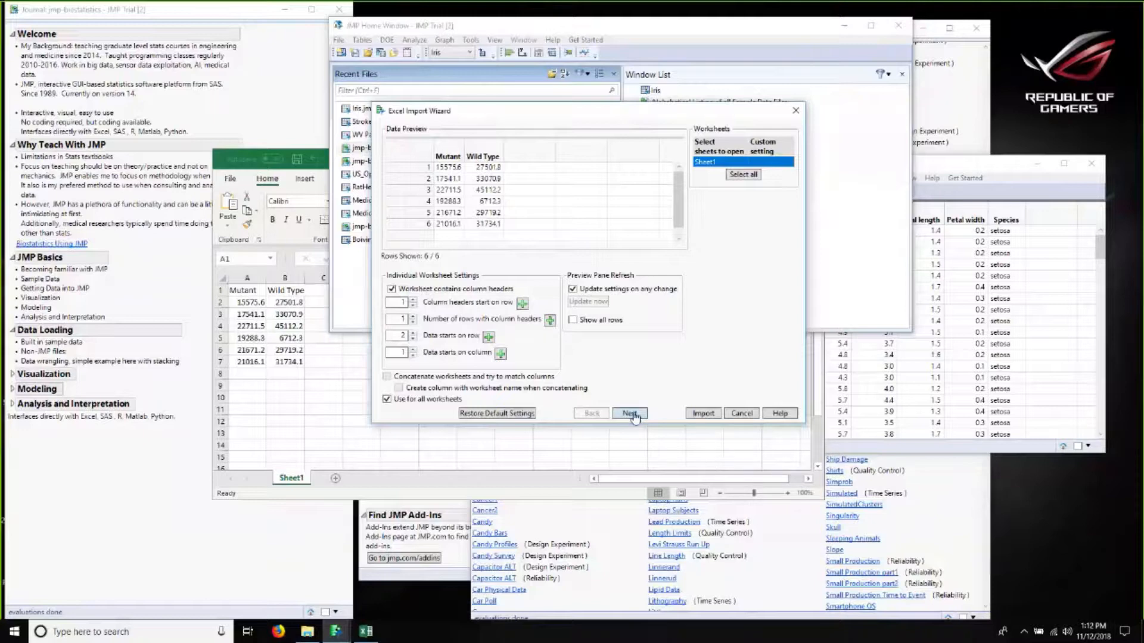
Step: Step through the Excel Import Wizard with default settings and import Sheet1 as a JMP data table
click(629, 413)
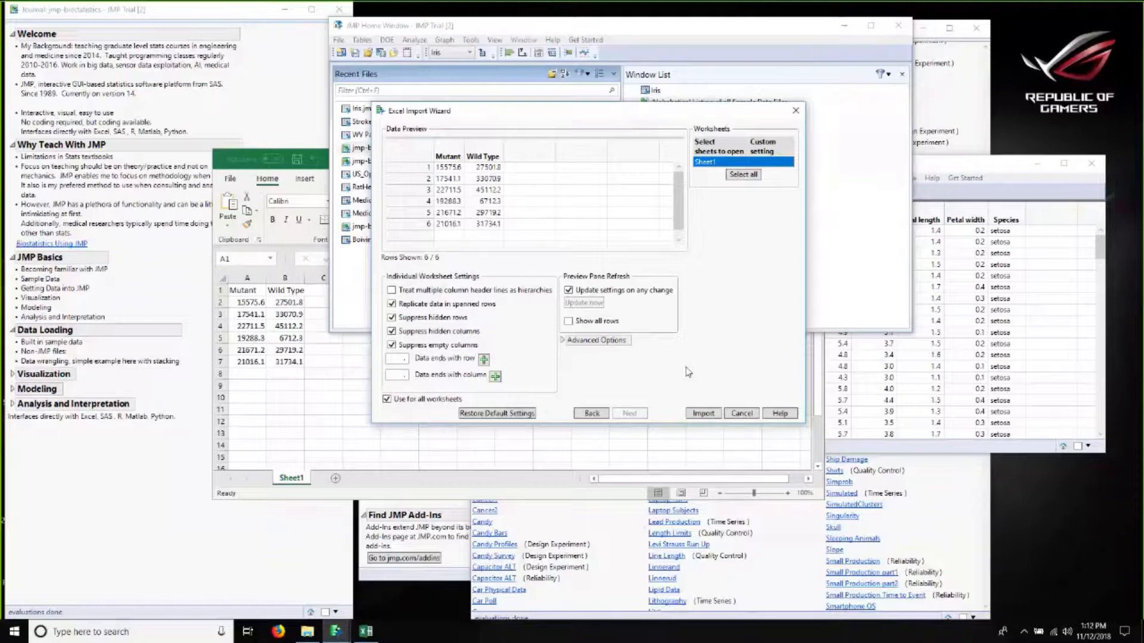
click(702, 414)
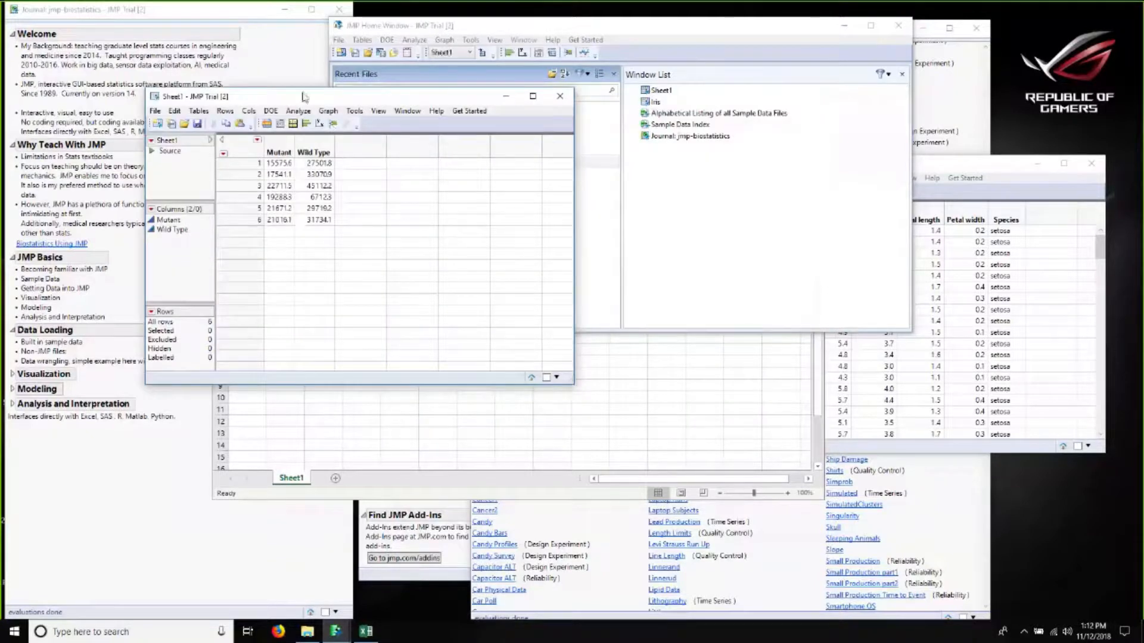
drag(302, 92, 523, 97)
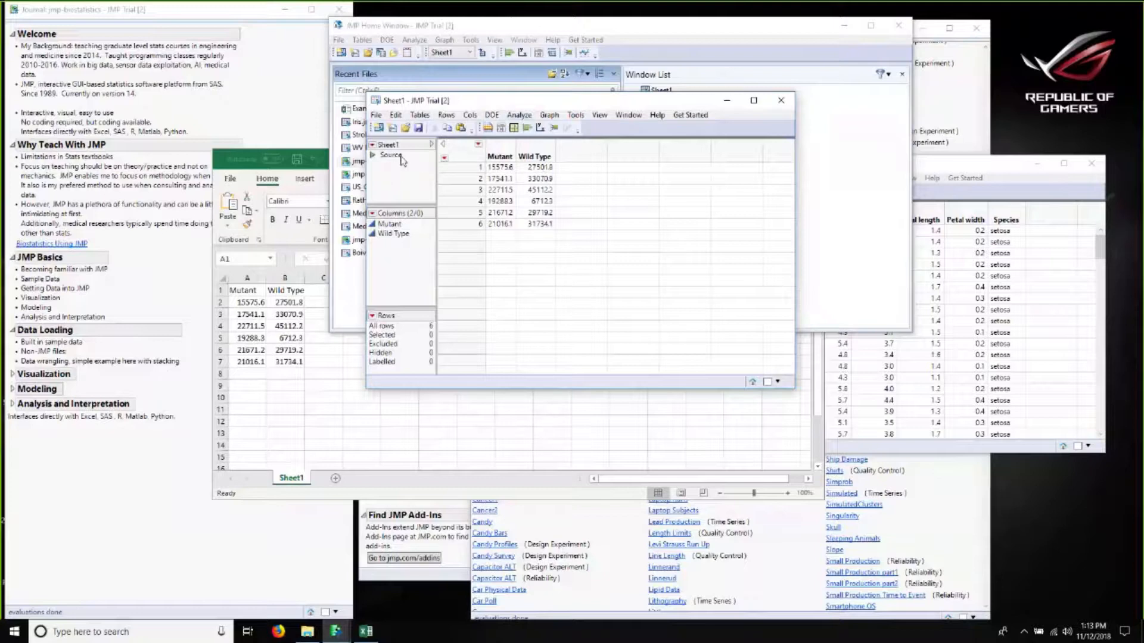
Step: Open the Mutant column's modeling type menu and close it without changing anything
click(374, 226)
click(374, 227)
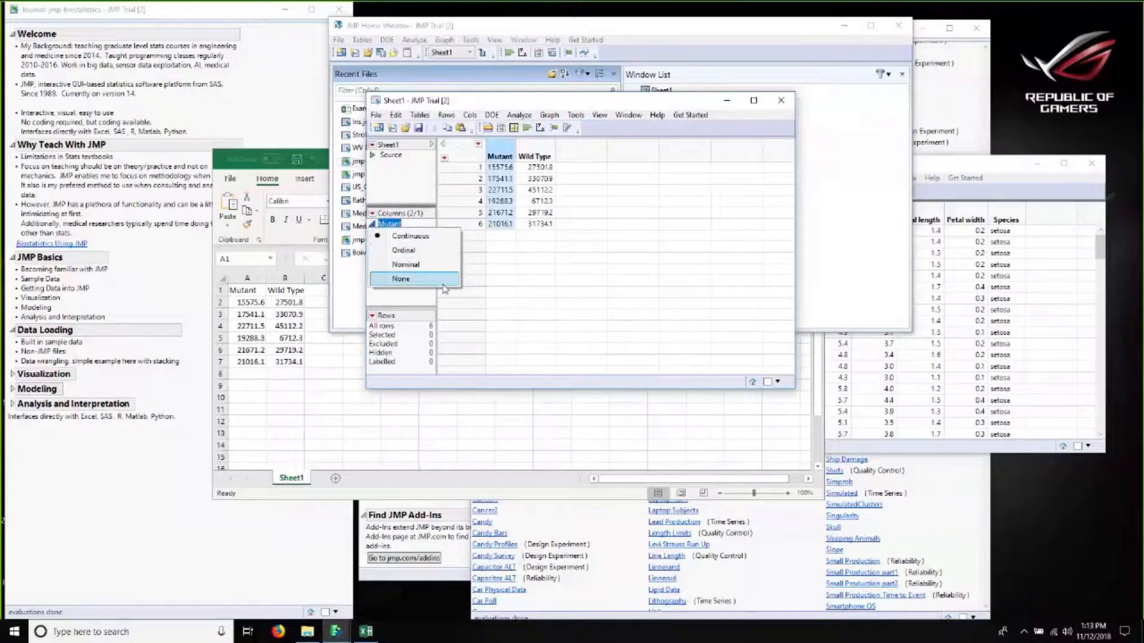
click(496, 306)
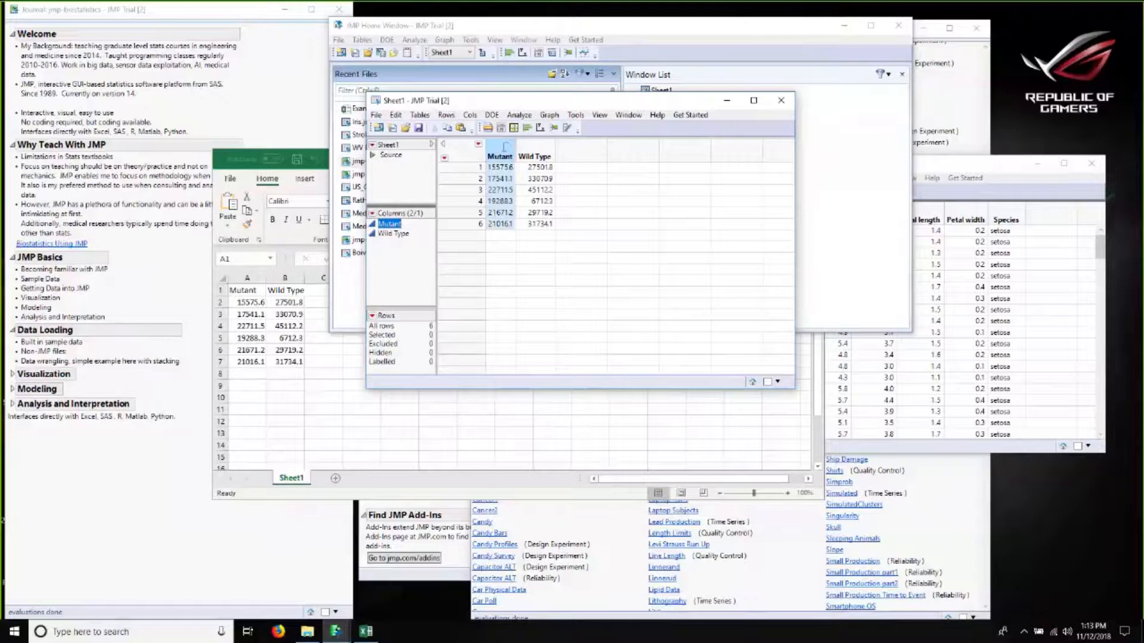
Step: Stack the Mutant and Wild Type columns into a new table with Stack By Row and Keep dialog open checked
click(420, 114)
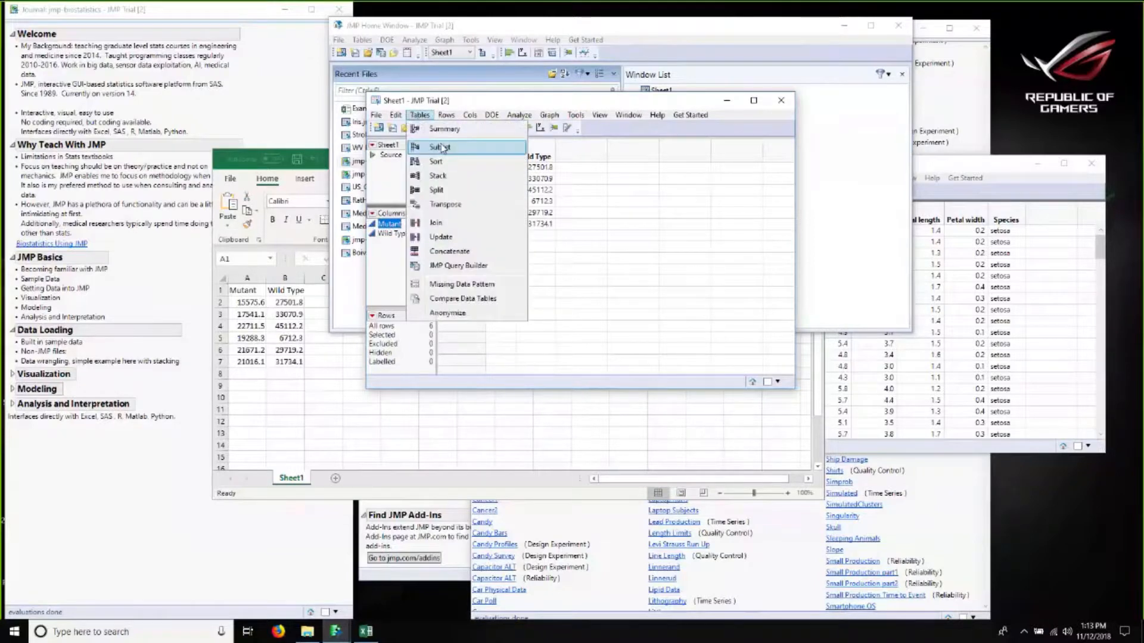
mouse_move(446, 114)
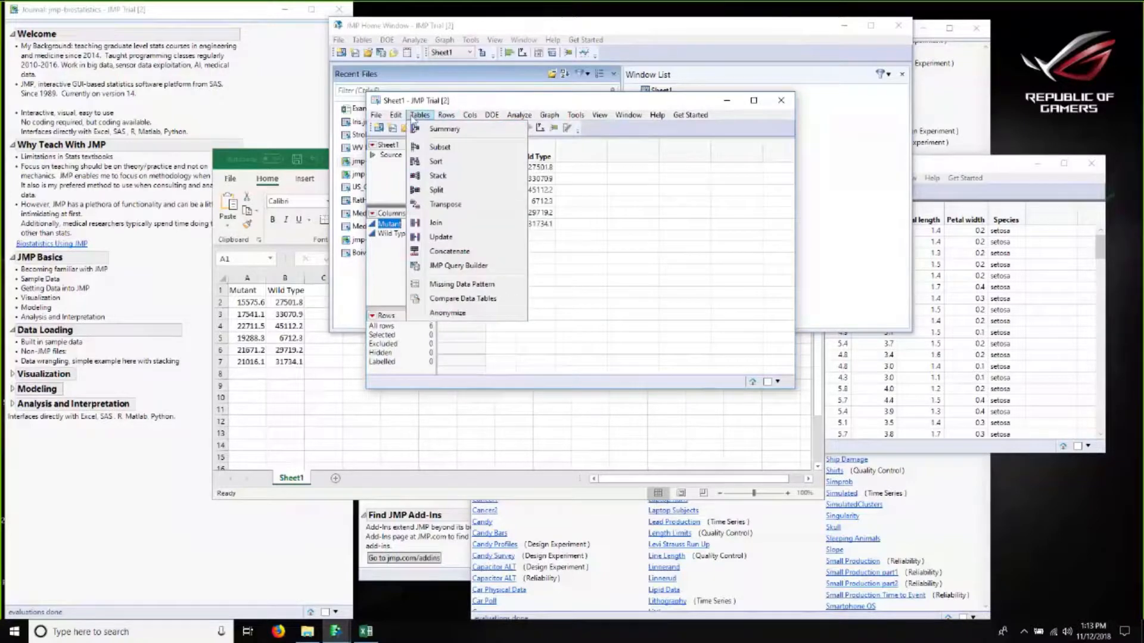
click(427, 175)
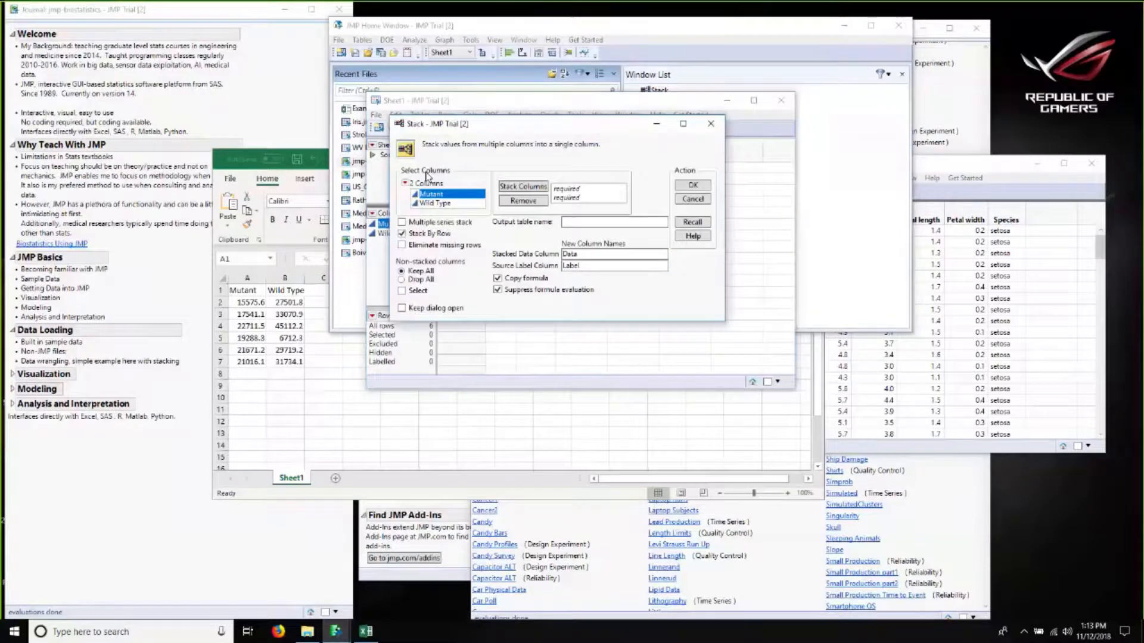
shift+click(441, 203)
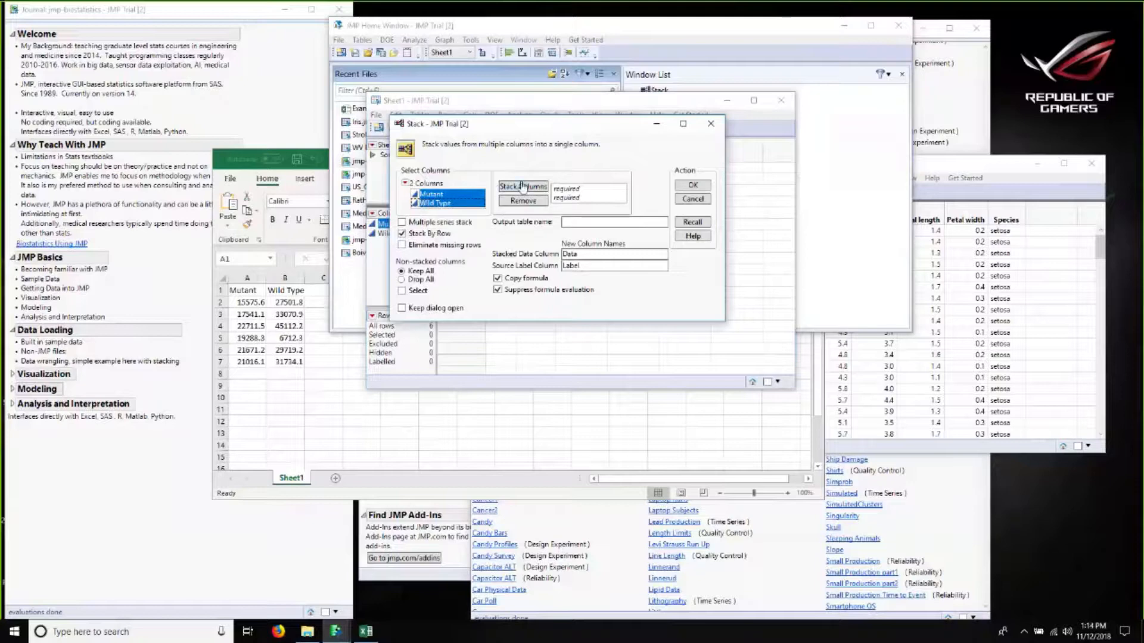
click(522, 187)
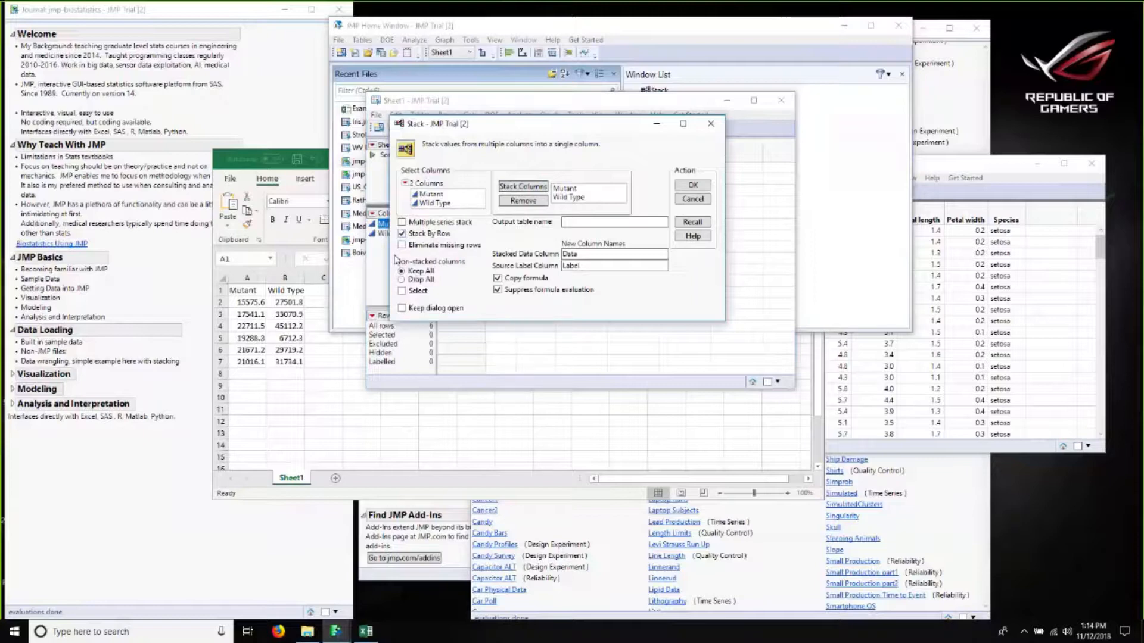
click(415, 236)
click(430, 235)
click(420, 309)
click(692, 187)
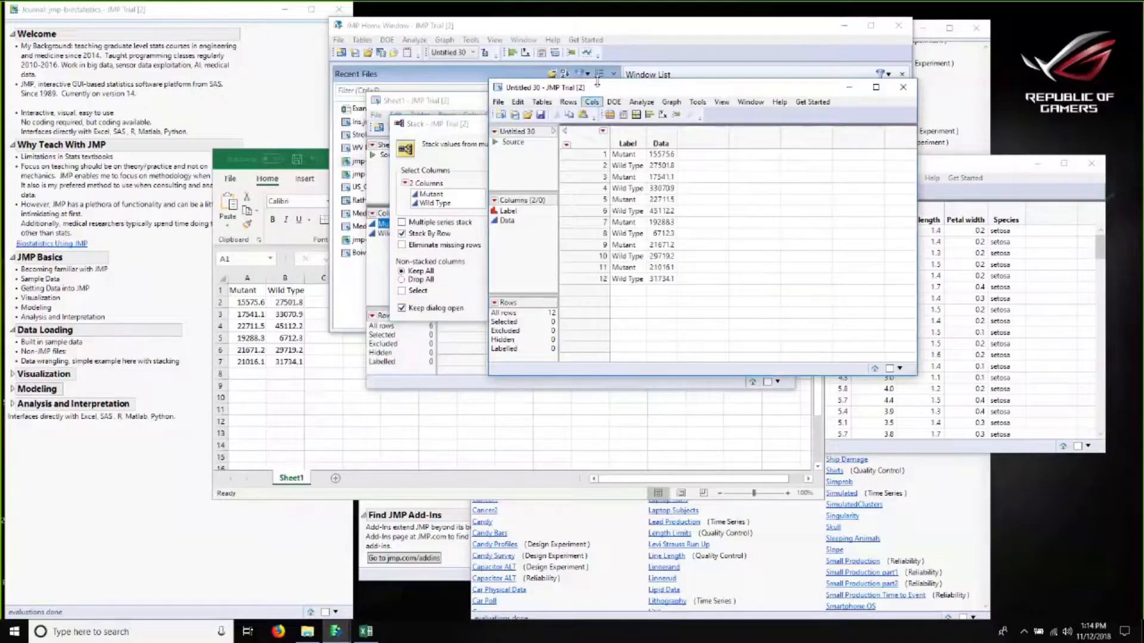
Step: Stack the two columns again into another table with Stack By Row and Keep dialog open cleared
drag(691, 88, 776, 87)
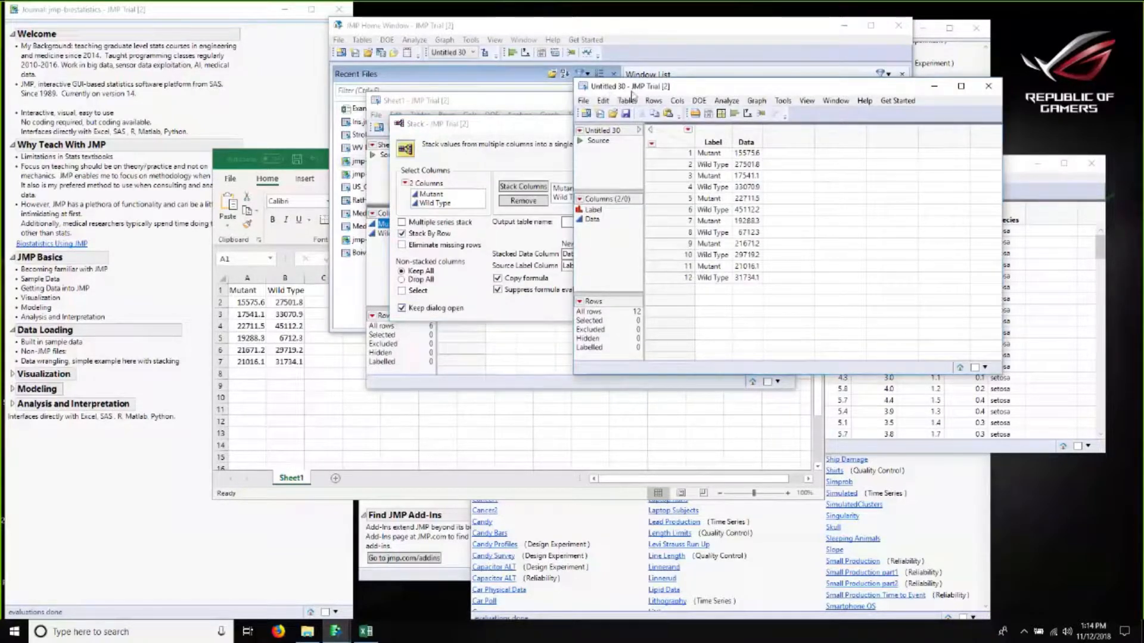
click(571, 136)
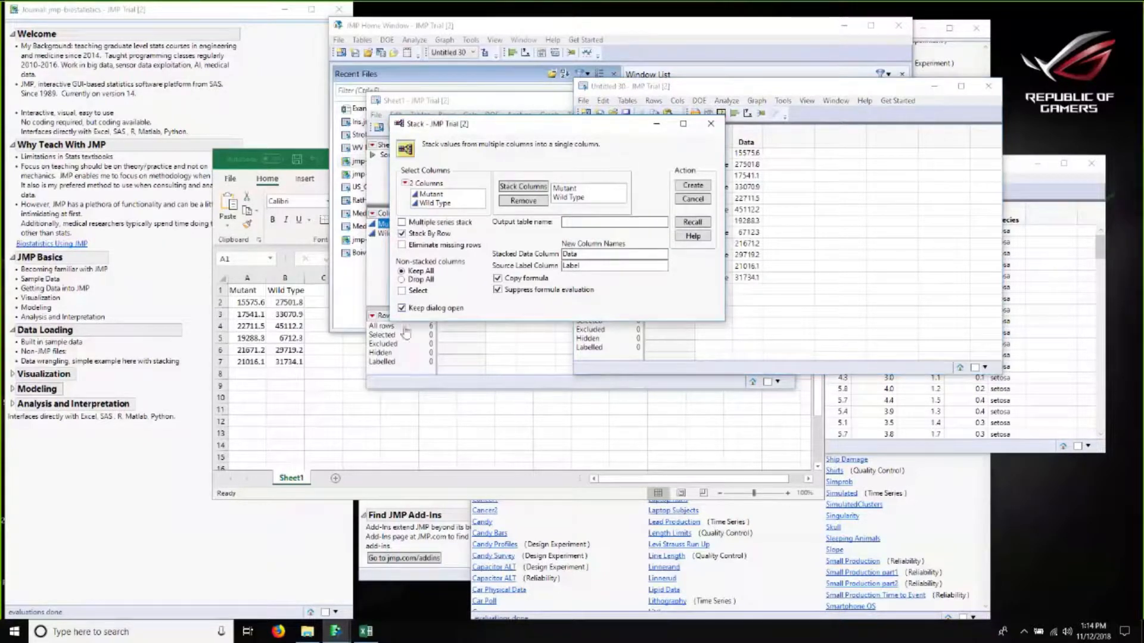
click(418, 233)
click(411, 312)
click(696, 186)
drag(324, 114, 378, 89)
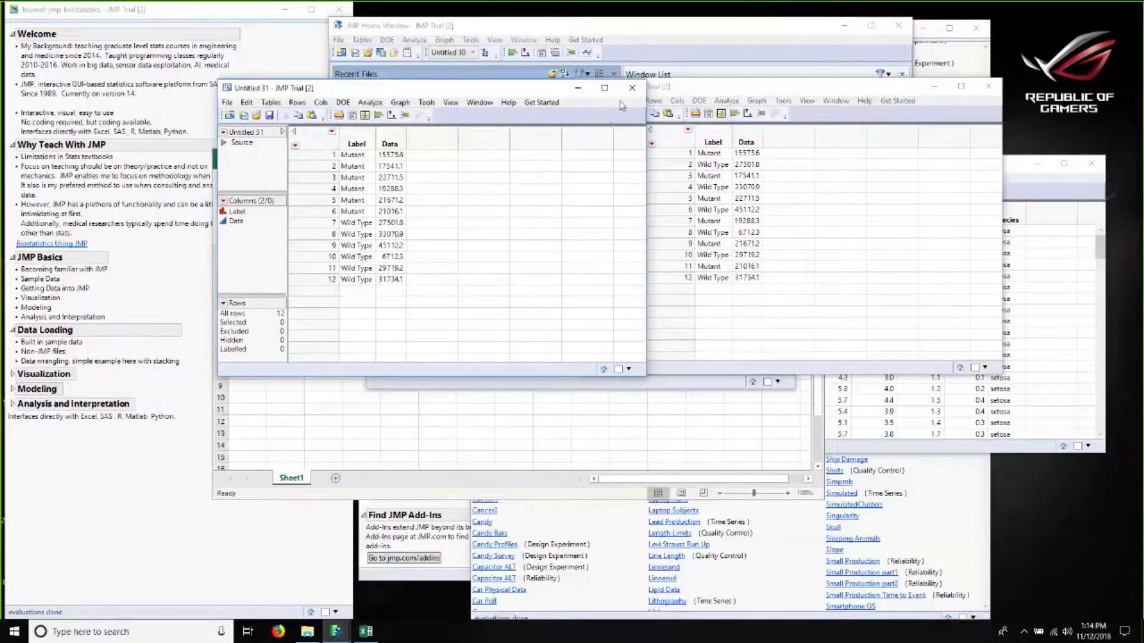
drag(778, 85, 619, 102)
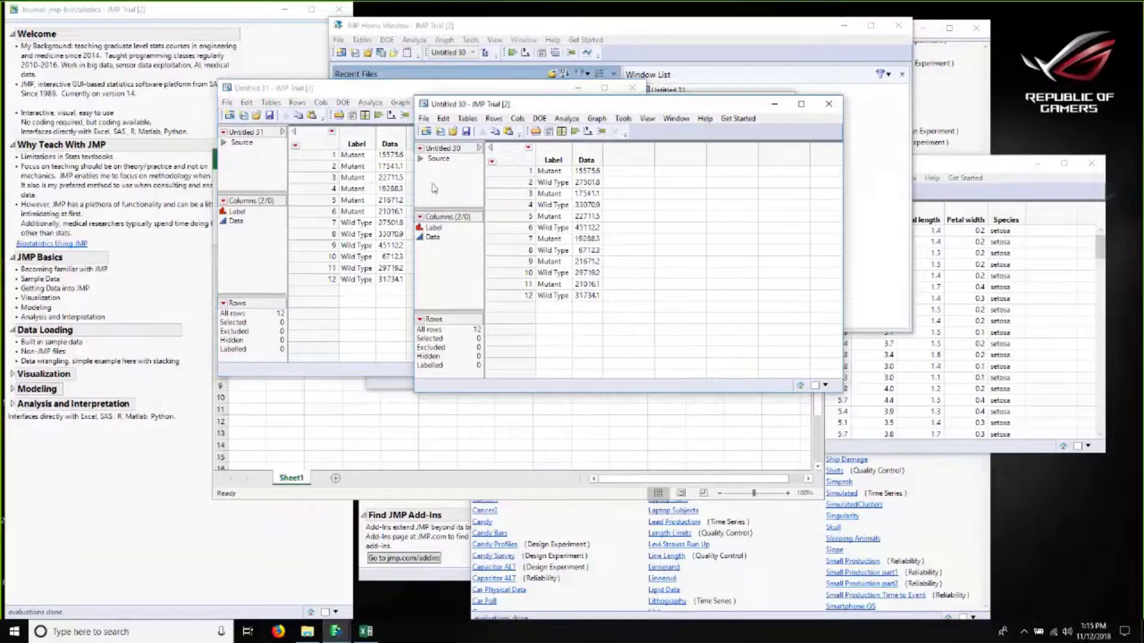
Step: Expand the Visualization section of the teaching journal
click(392, 178)
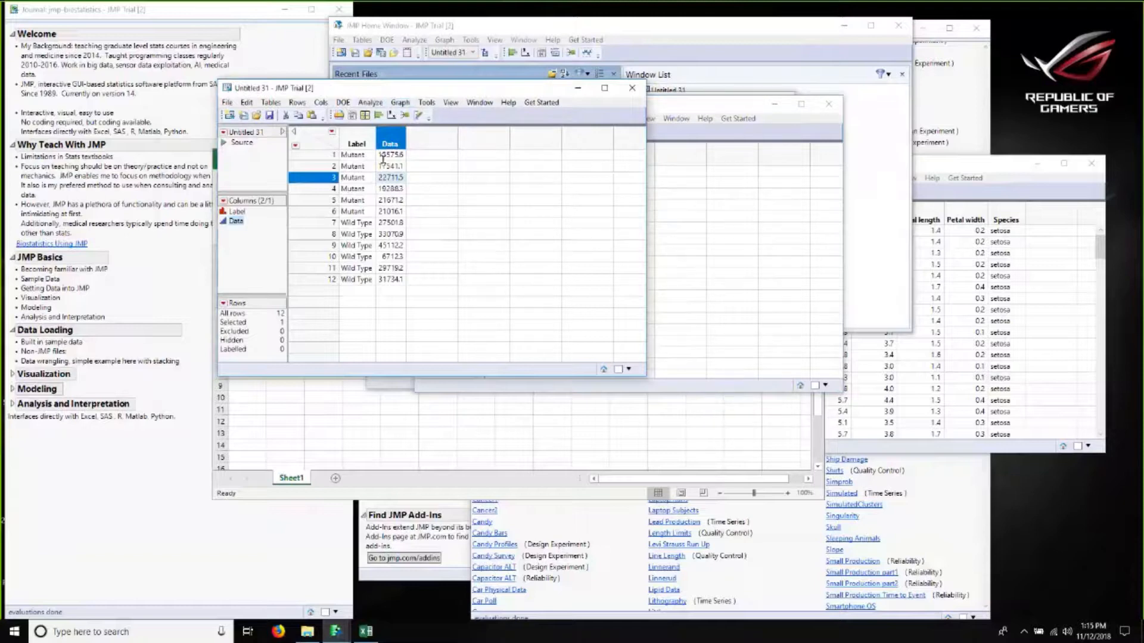
click(371, 103)
mouse_move(400, 102)
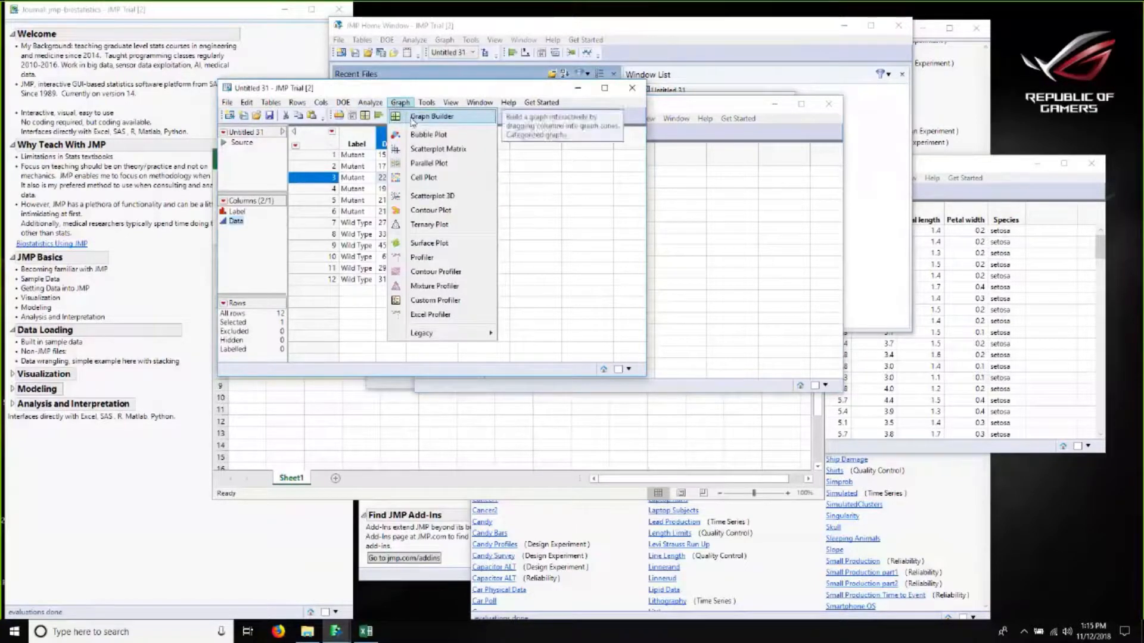
click(22, 383)
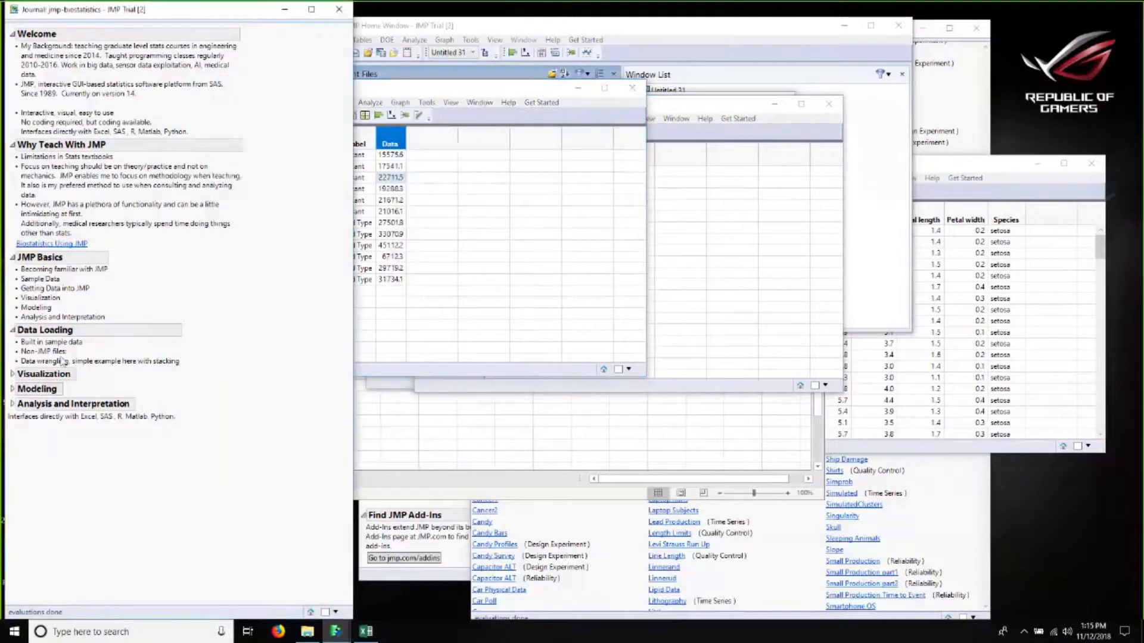
click(12, 374)
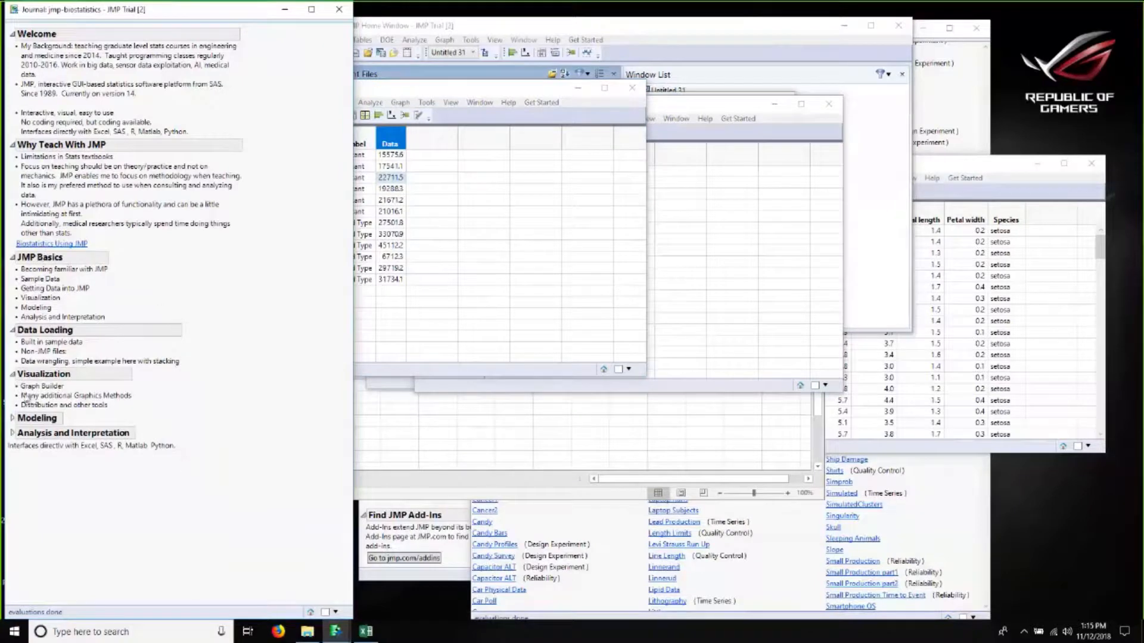
Step: Open Graph Builder on the second stacked table and place the Data column on the Y axis
click(524, 126)
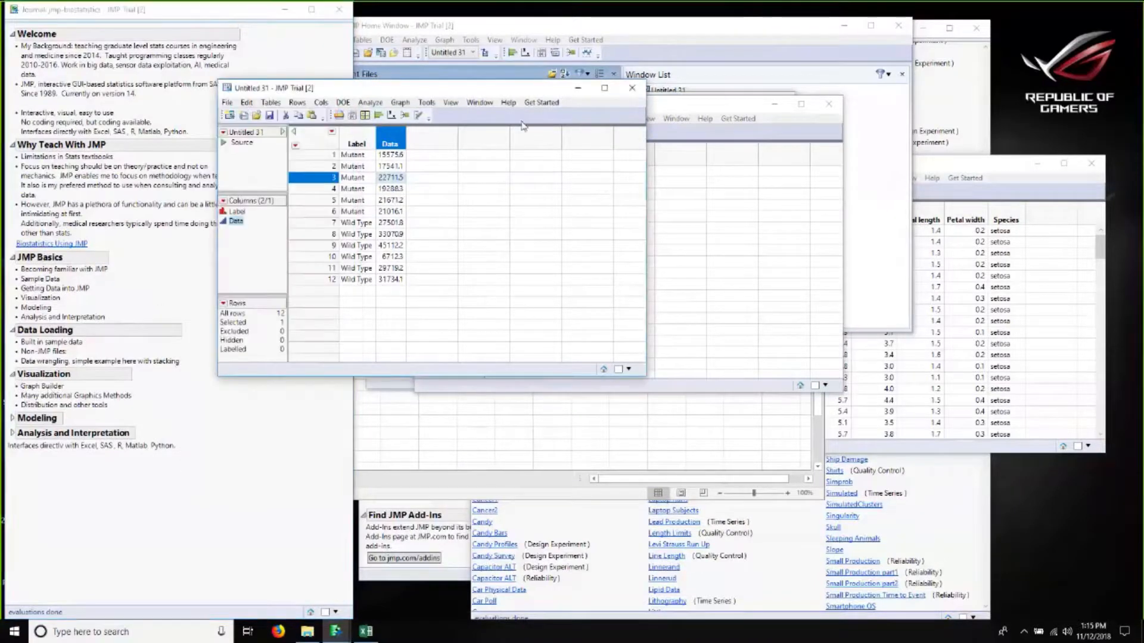
click(400, 103)
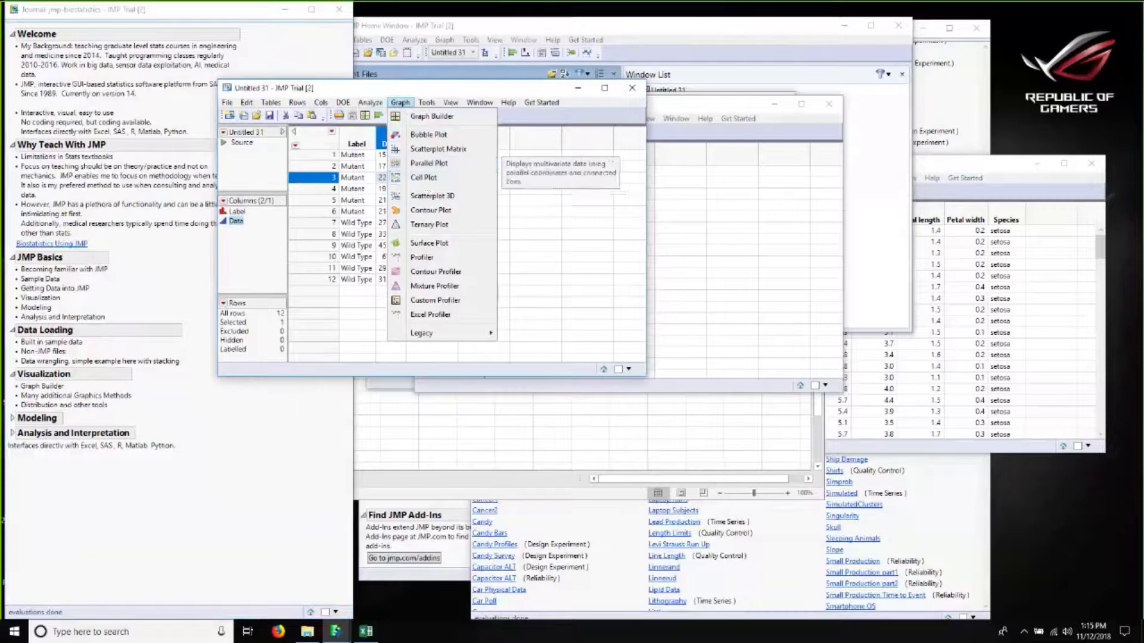
click(446, 119)
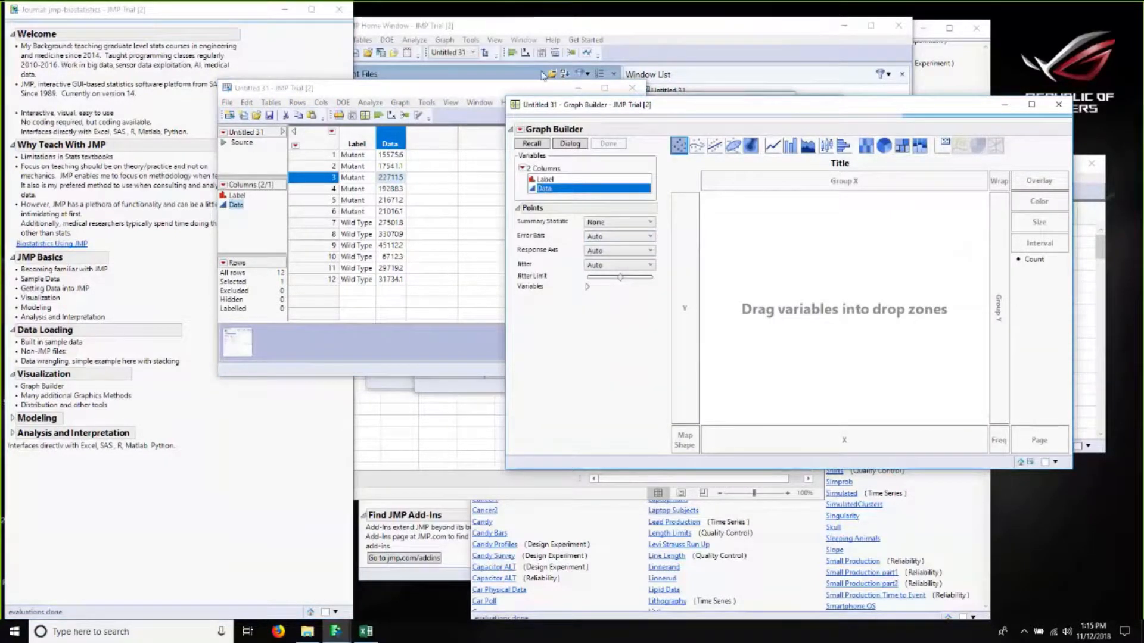
drag(554, 106, 308, 104)
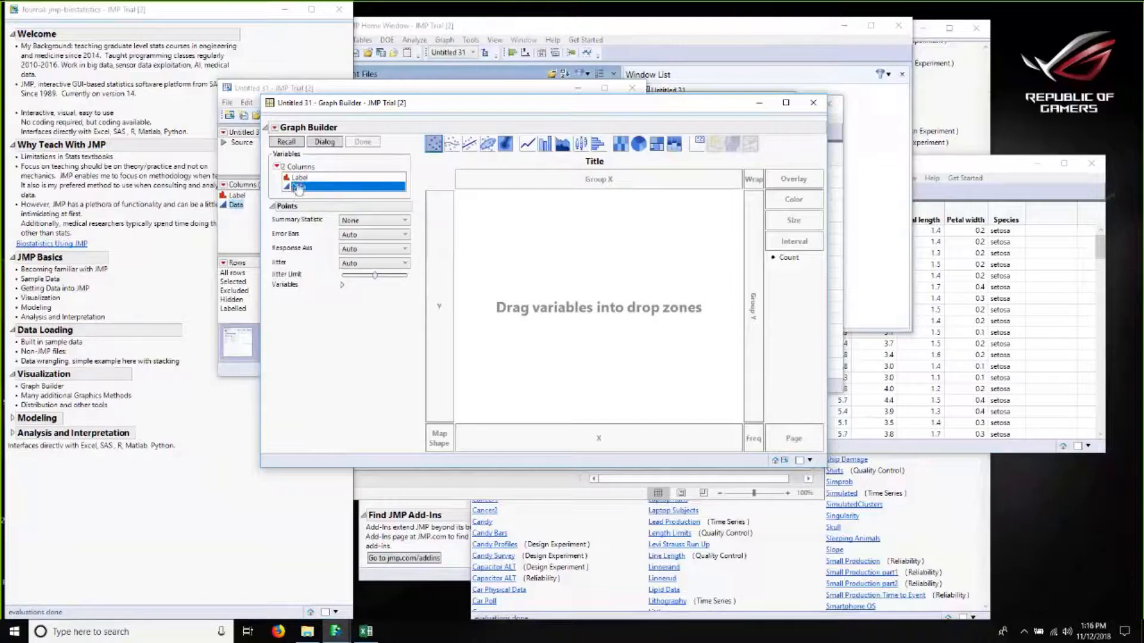
drag(298, 188, 447, 286)
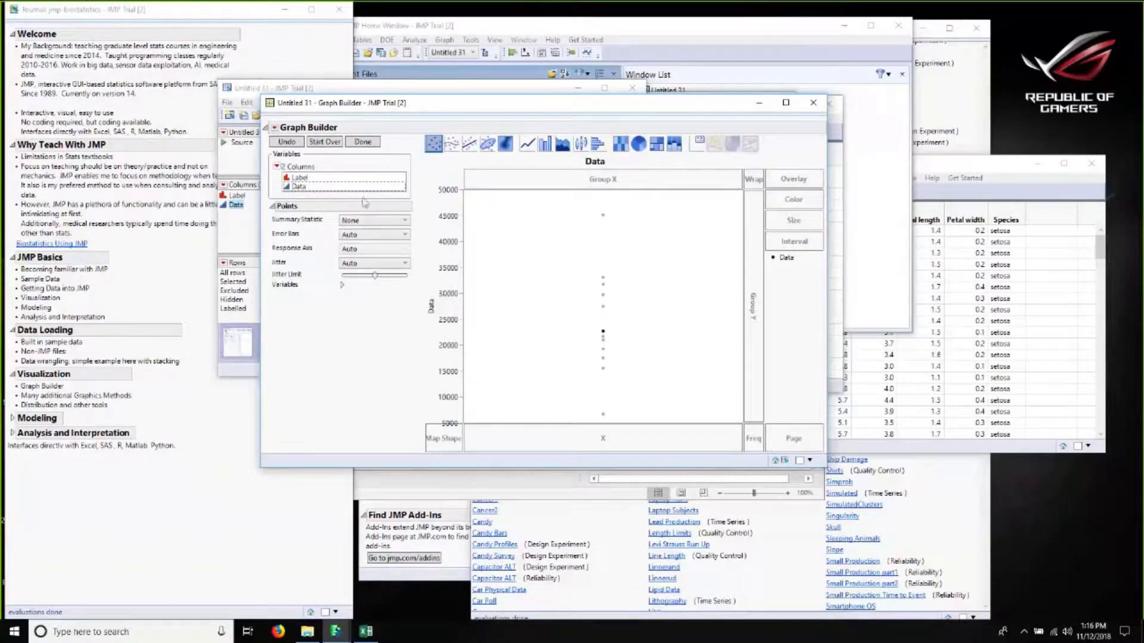
Step: Place the Label column on the X axis and switch the graph to a bar chart
drag(298, 177, 609, 441)
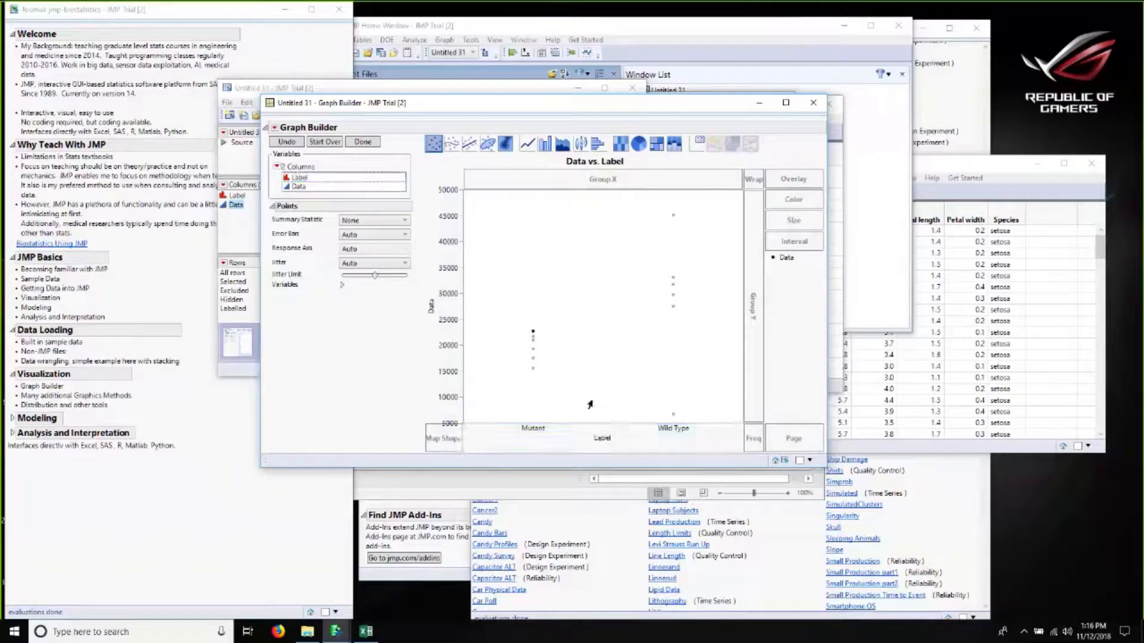
click(573, 320)
click(544, 145)
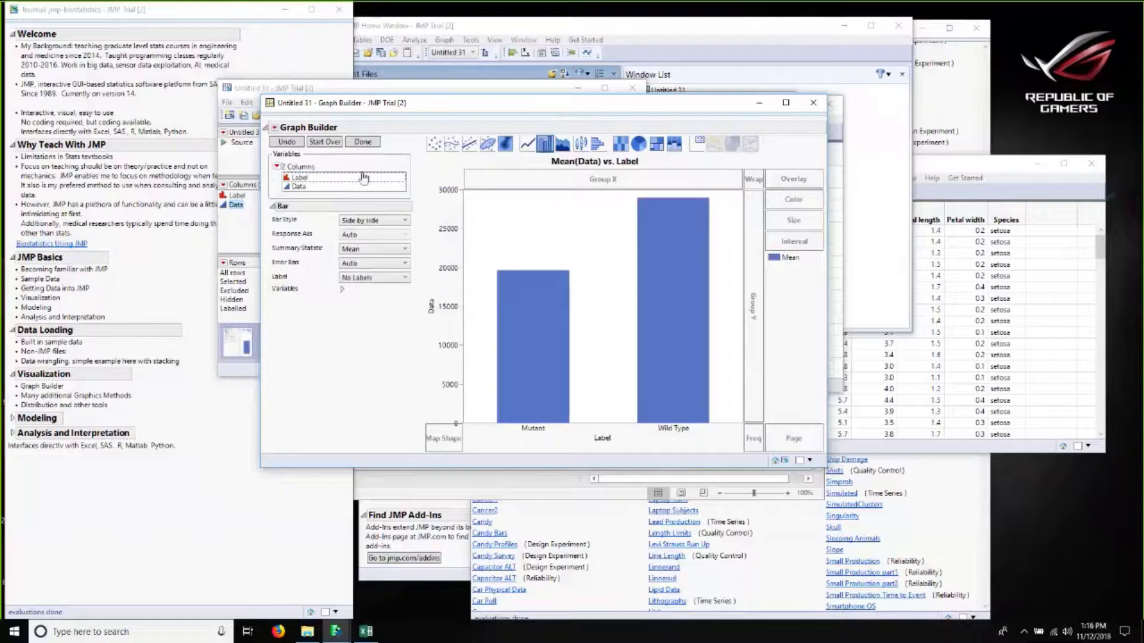
Step: Set the bar chart's error bars to Standard Error and finish the Graph Builder
click(365, 264)
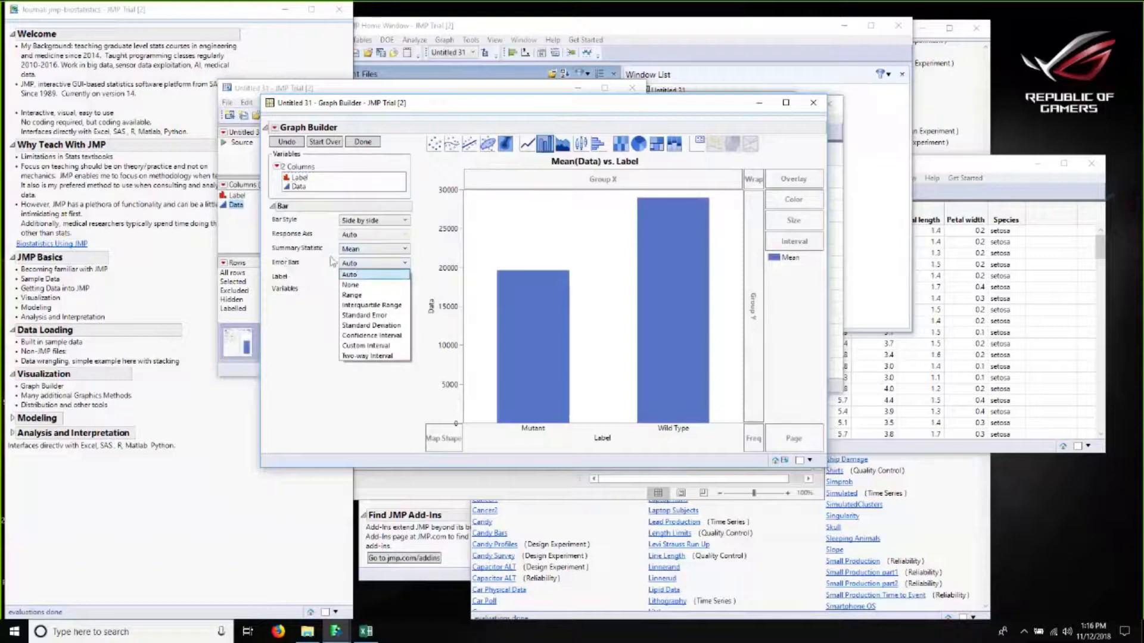
click(374, 315)
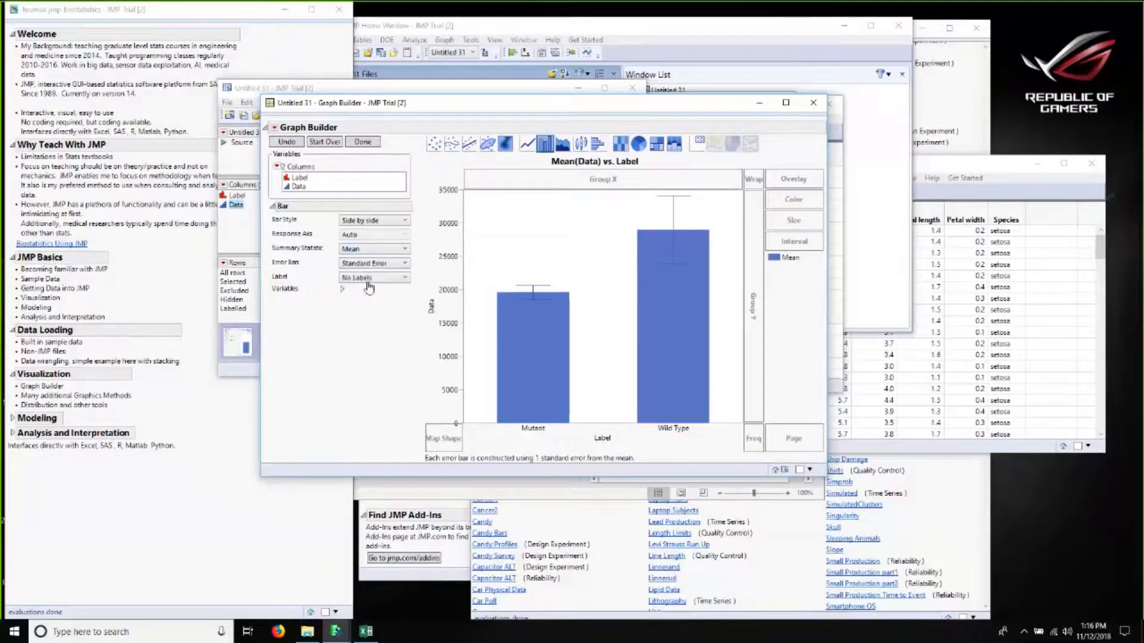
click(378, 264)
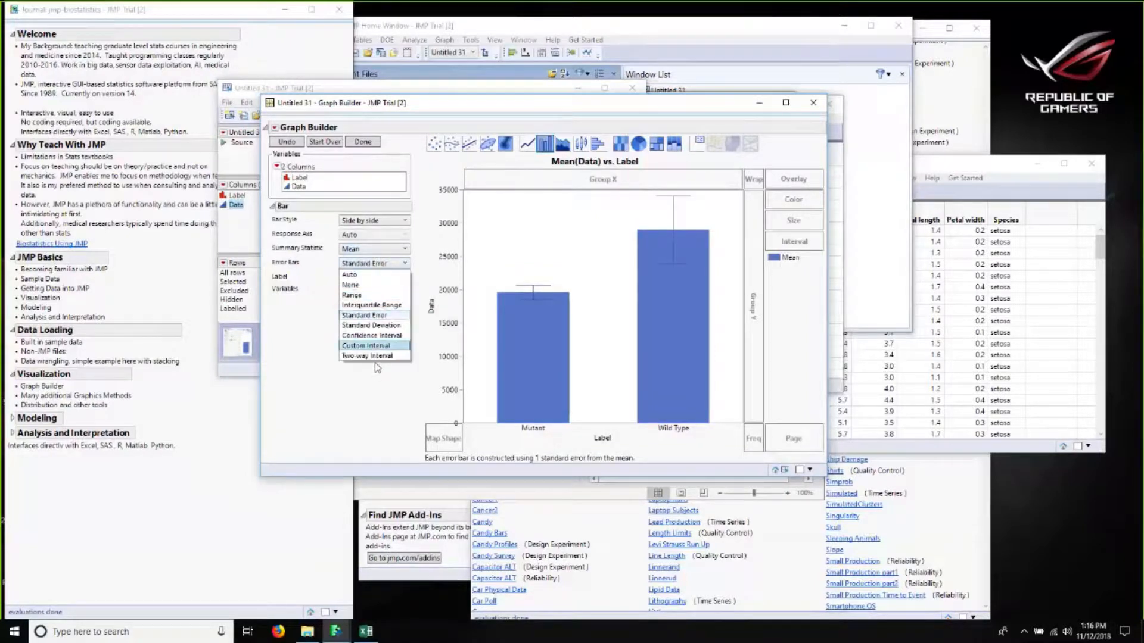
click(369, 336)
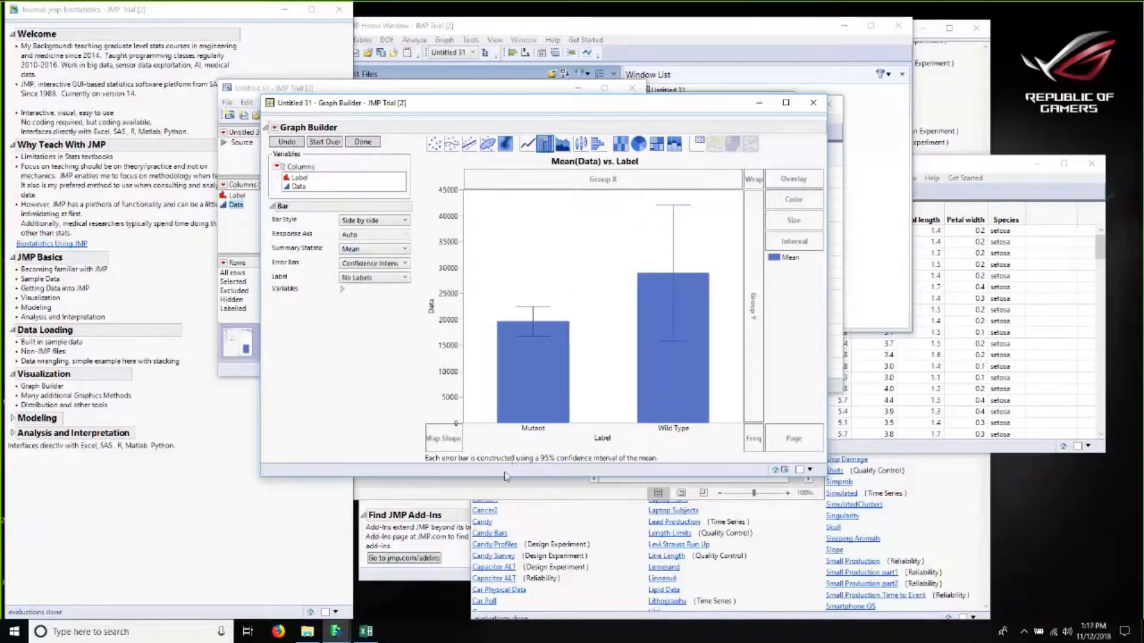
click(370, 265)
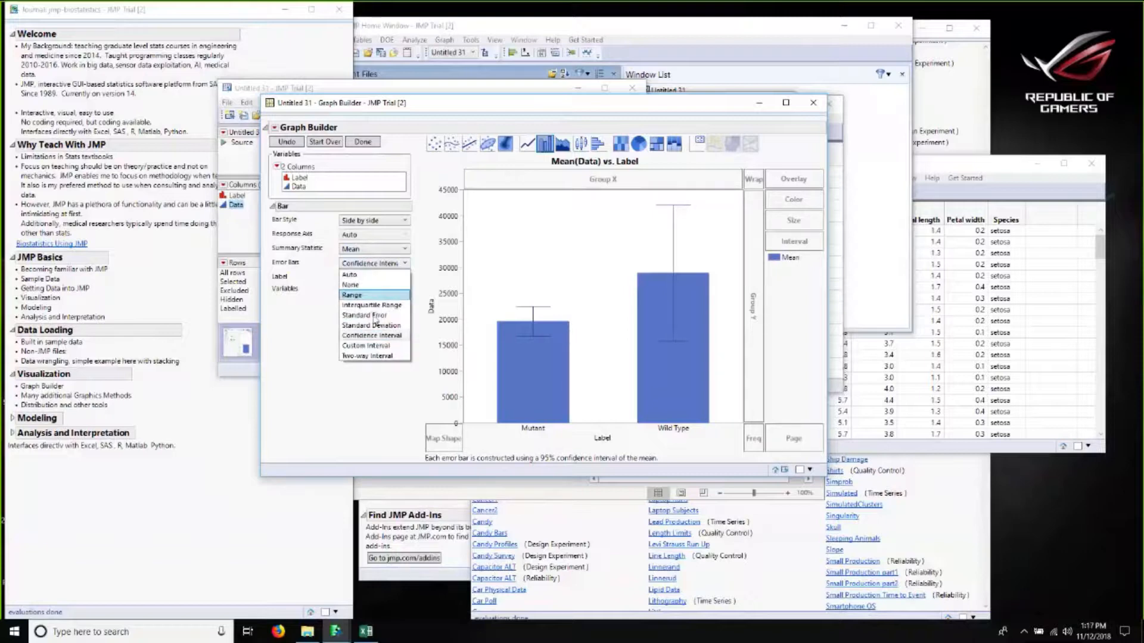
click(365, 315)
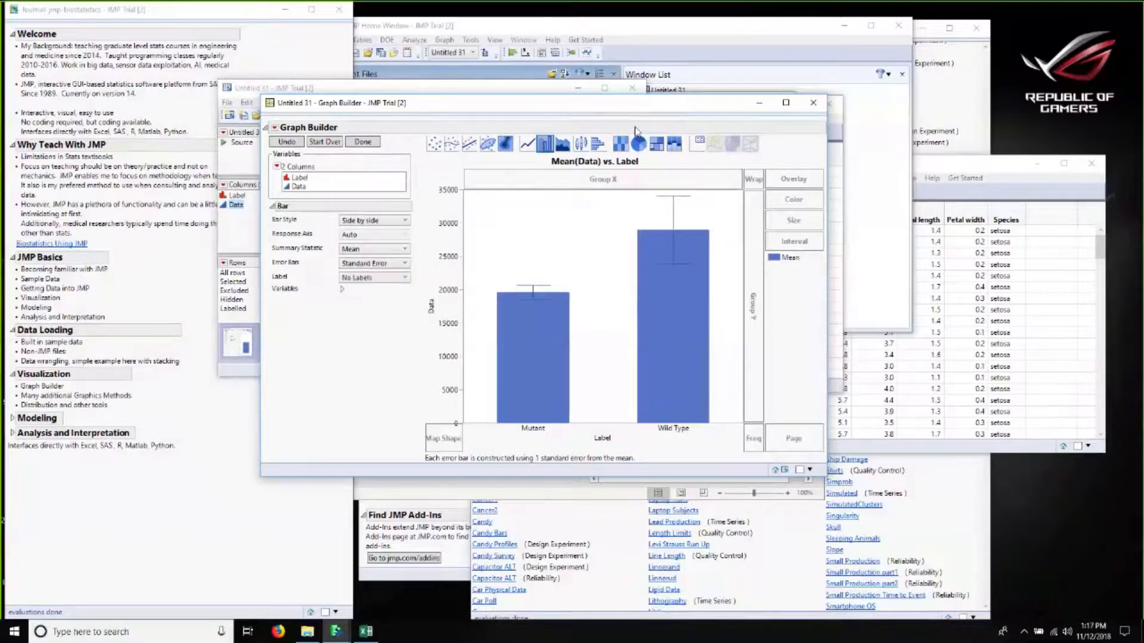
click(362, 143)
Step: Copy the finished bar chart graph and close the Graph Builder window
mouse_move(523, 248)
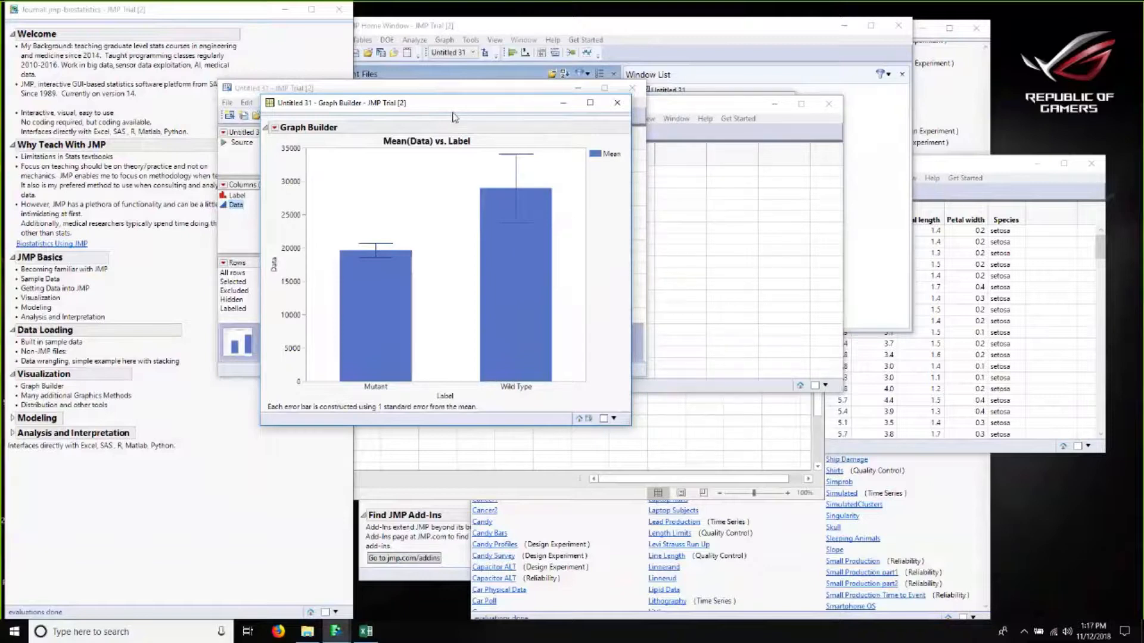
click(418, 115)
click(417, 106)
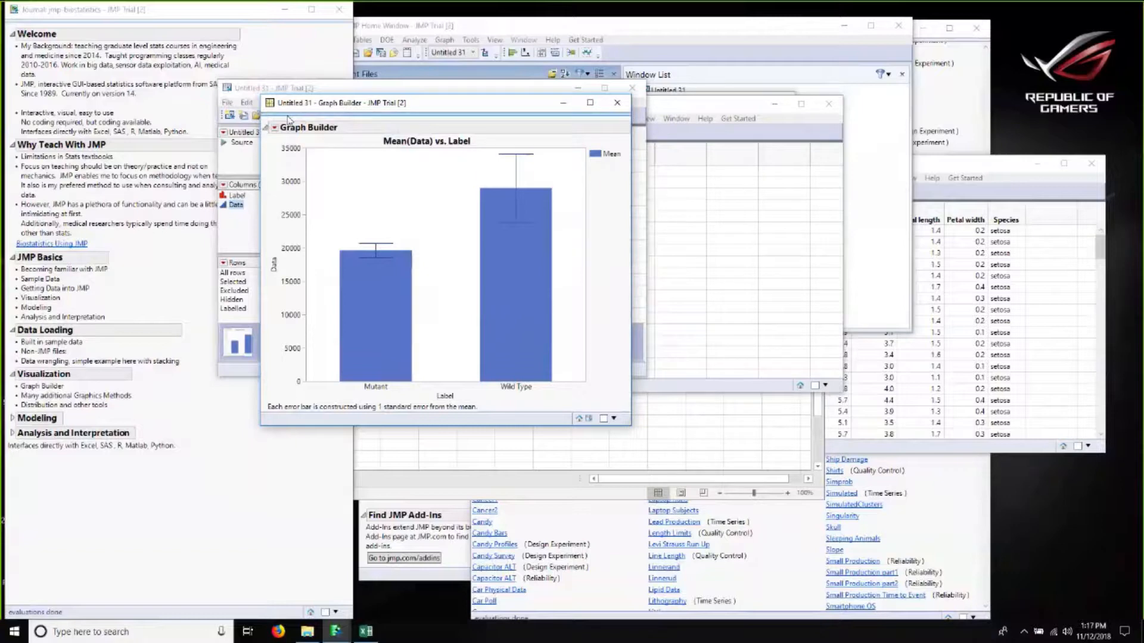
mouse_move(290, 122)
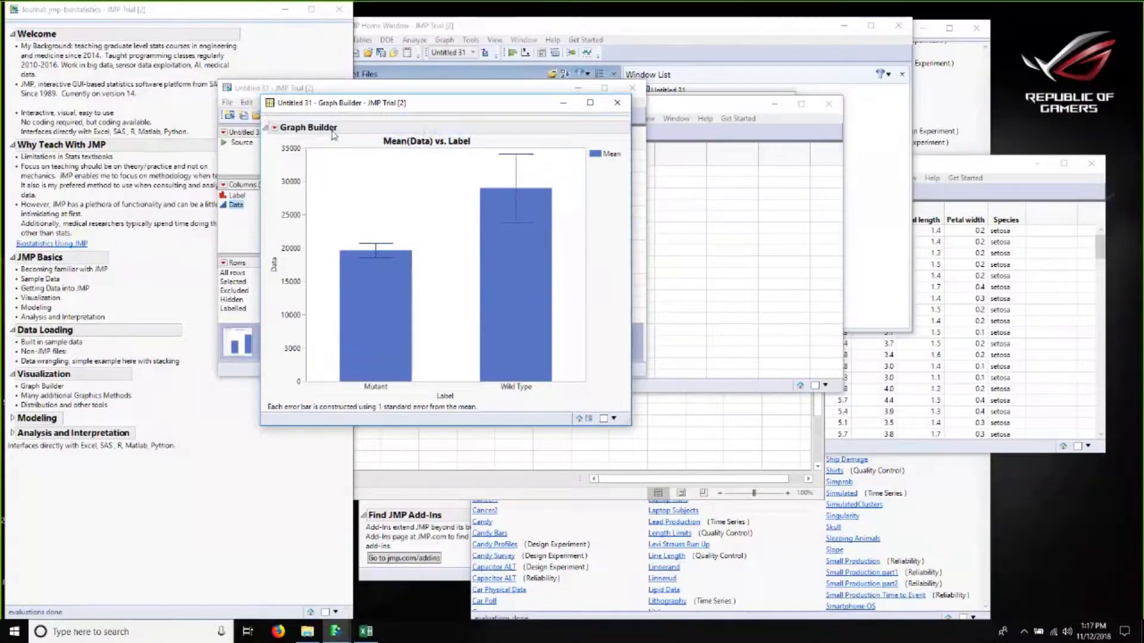
right_click(333, 172)
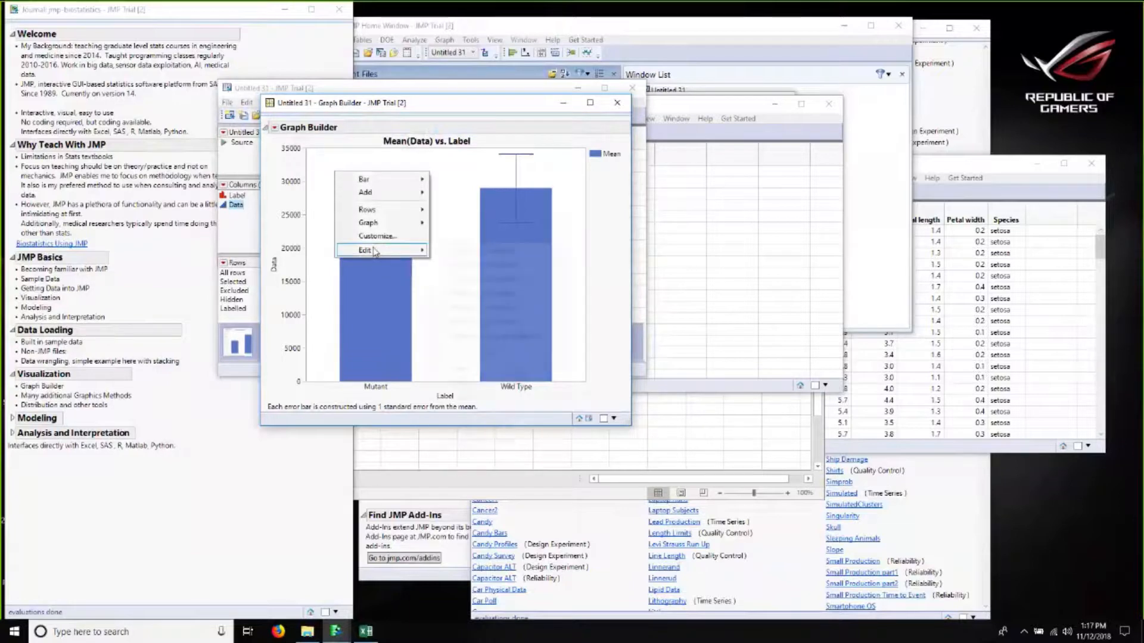
mouse_move(375, 250)
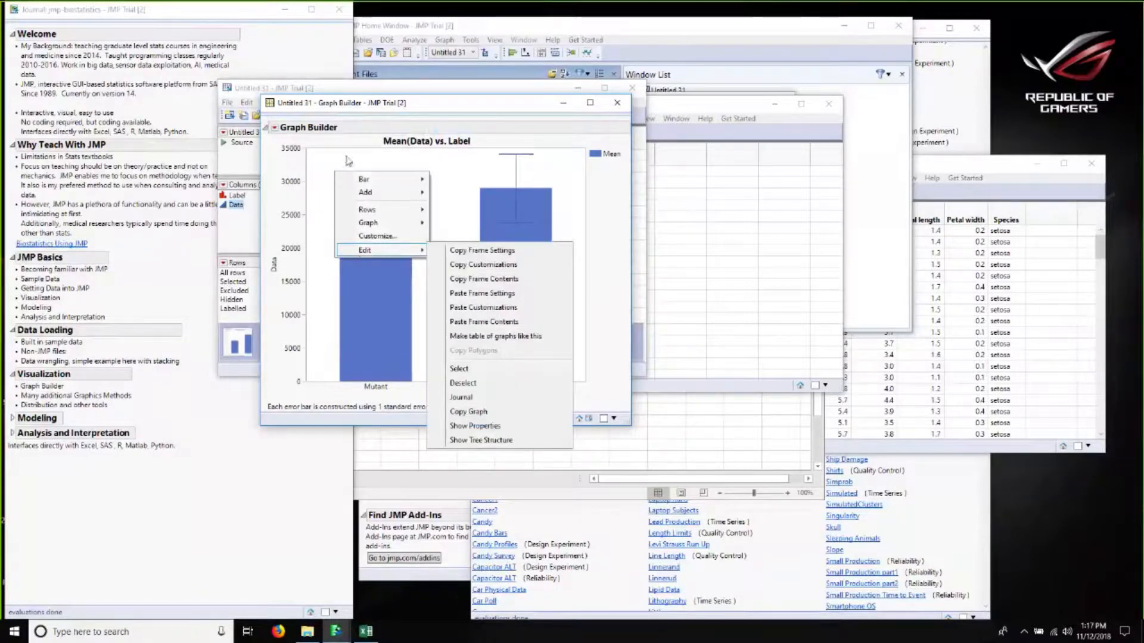
click(325, 171)
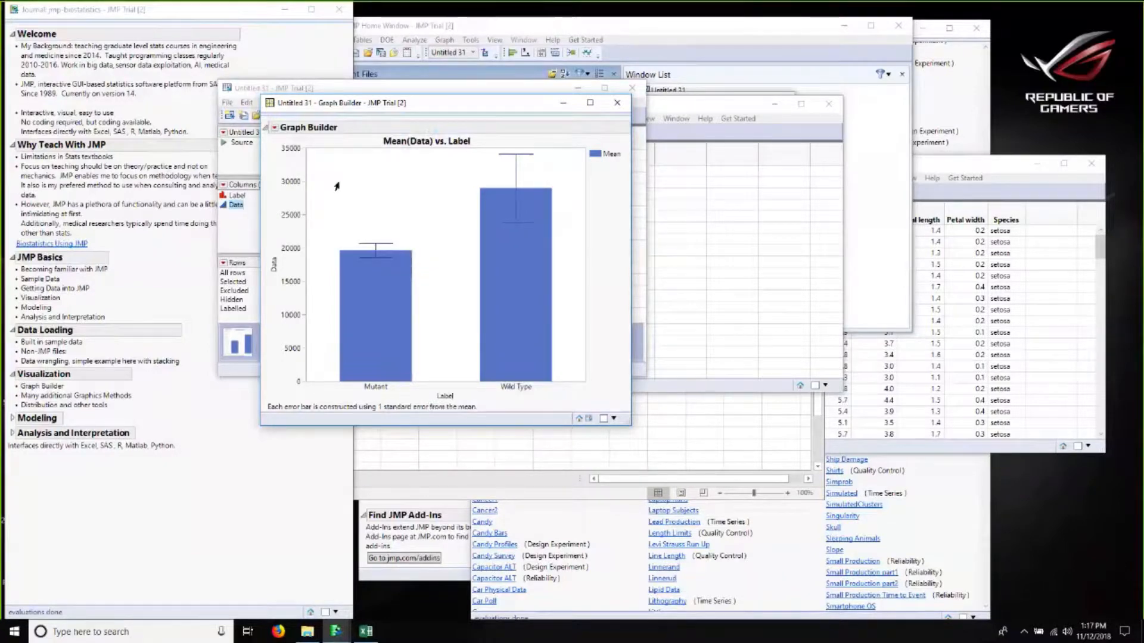
right_click(336, 186)
mouse_move(378, 267)
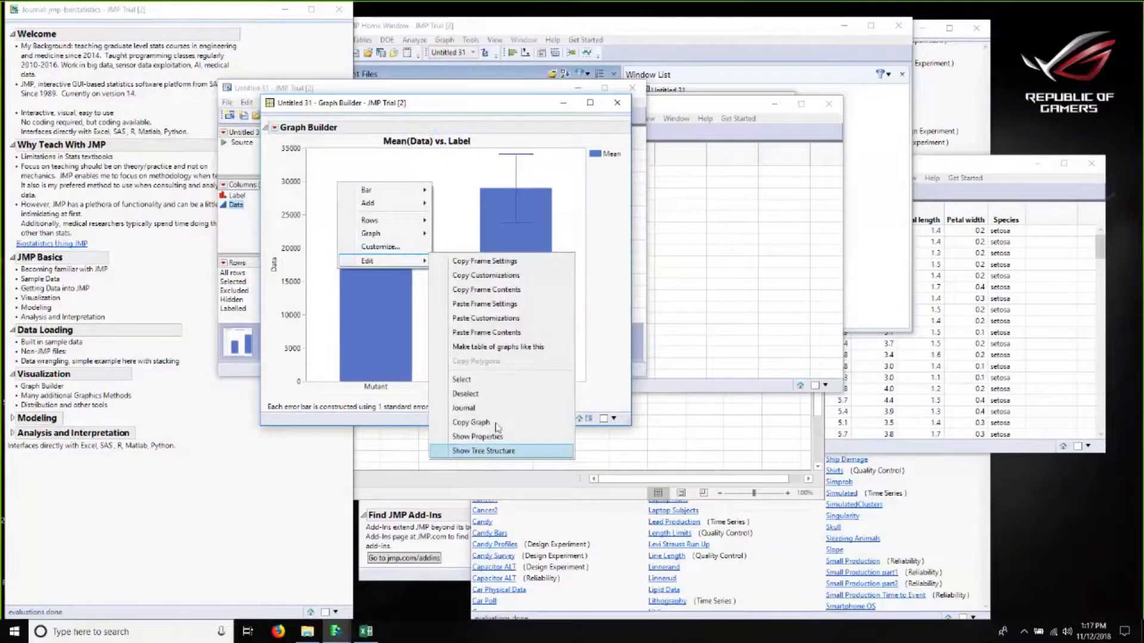
click(494, 422)
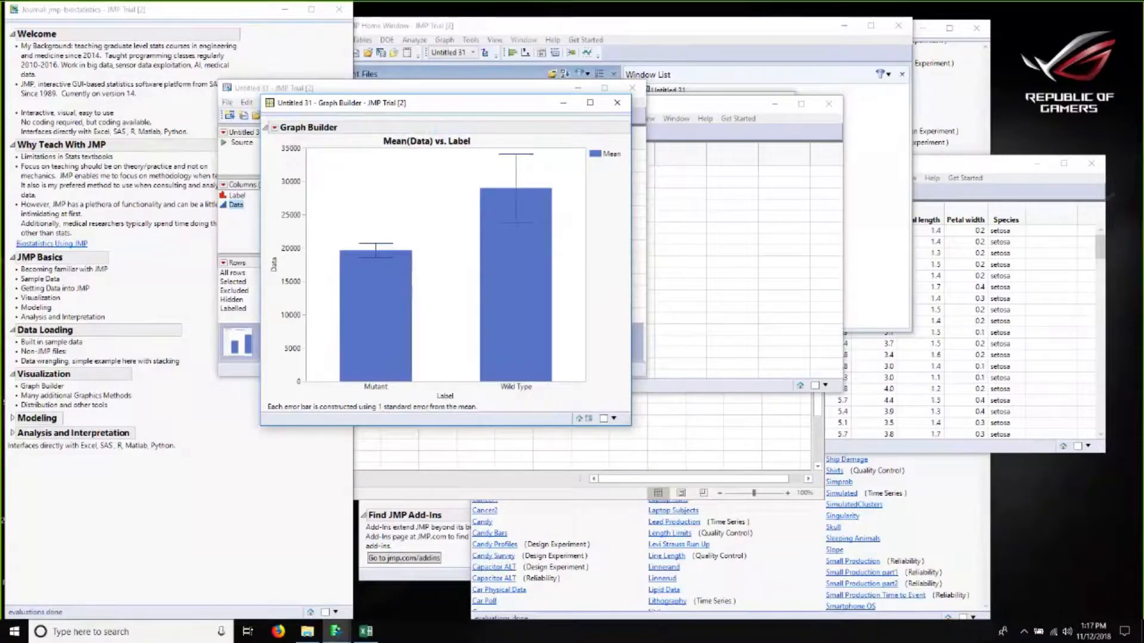
click(619, 106)
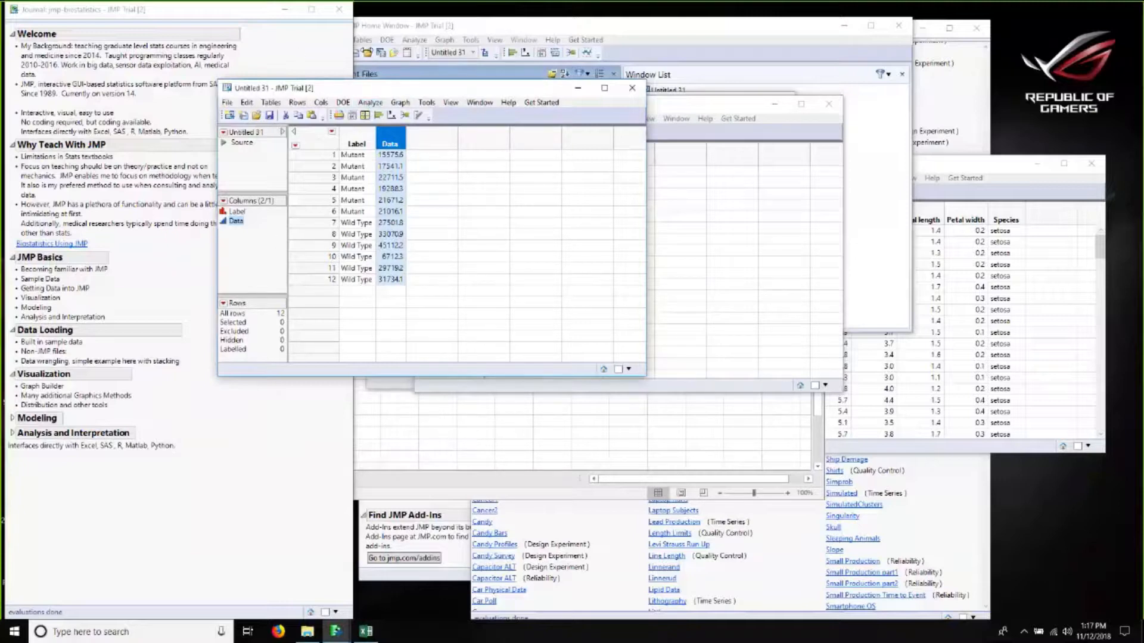
Step: Expand the Modeling section of the teaching journal
click(12, 419)
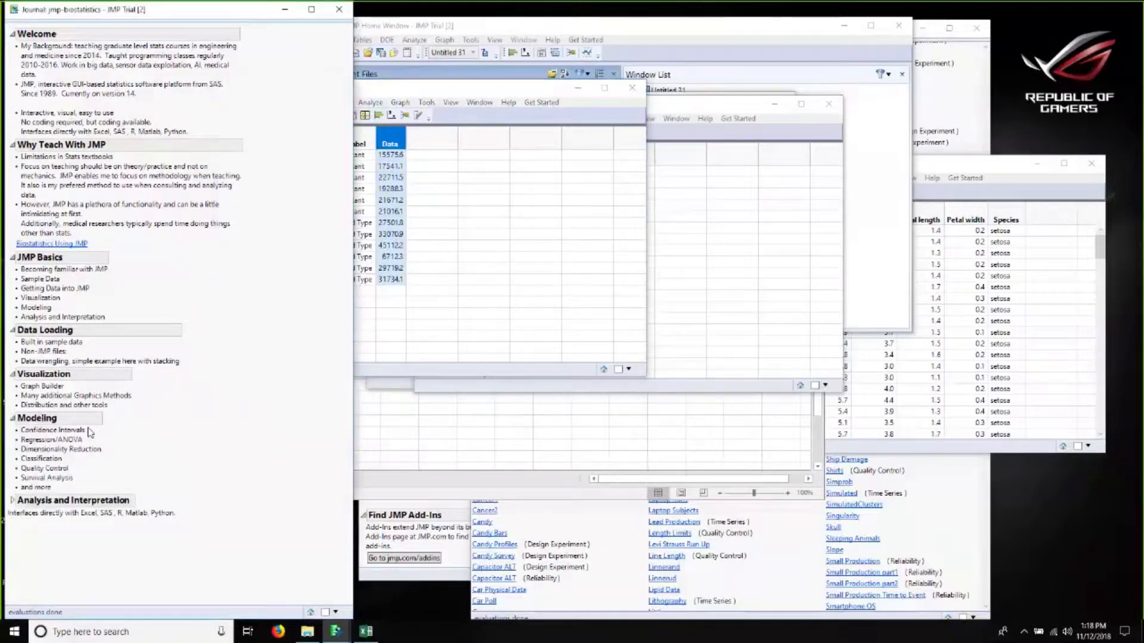
click(522, 89)
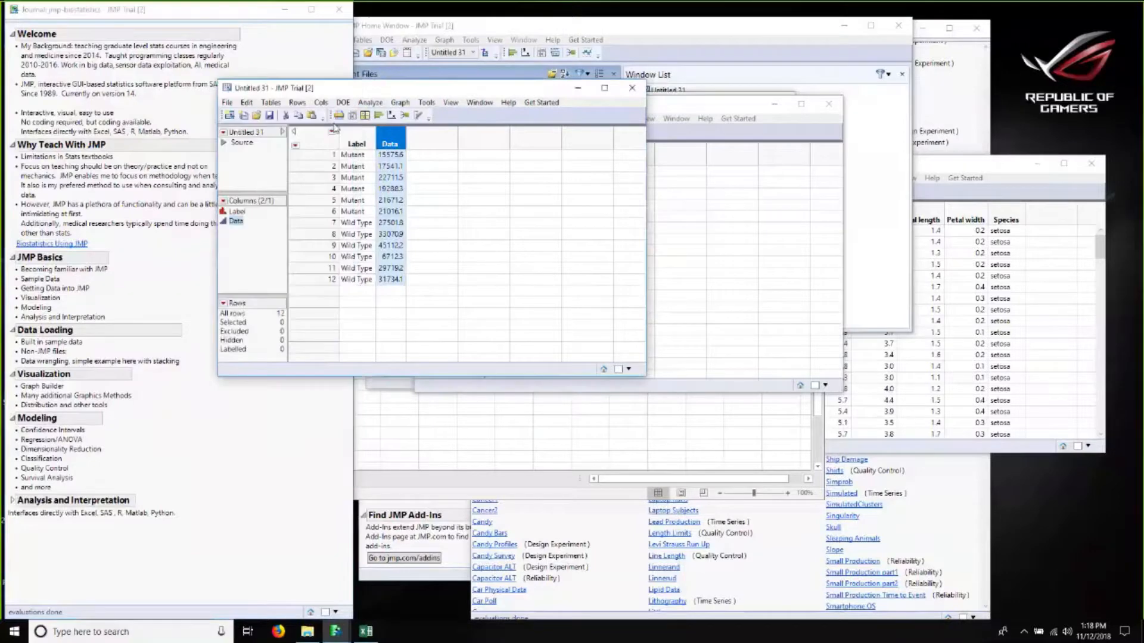
Step: Open the Fit Y by X analysis dialog for the stacked table
click(370, 103)
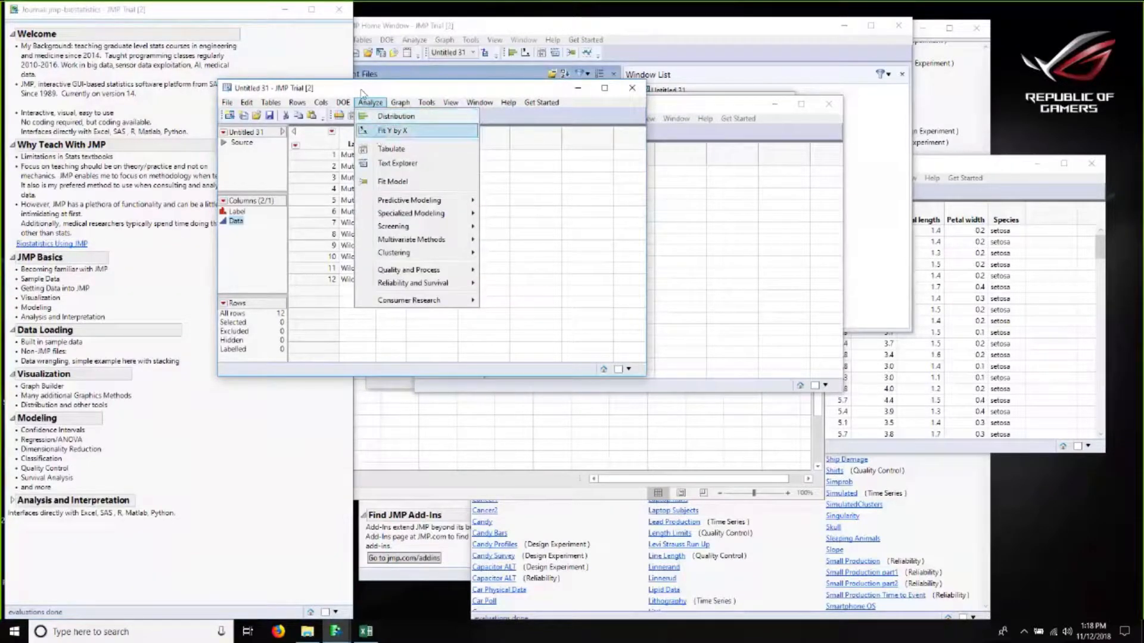
click(369, 128)
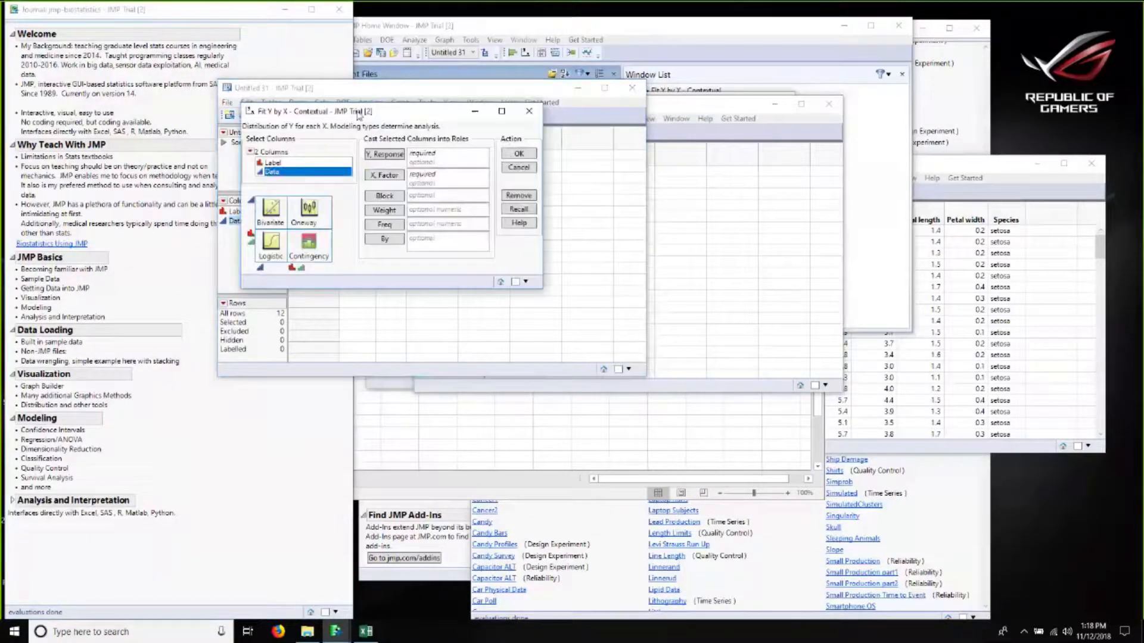
drag(411, 116, 592, 128)
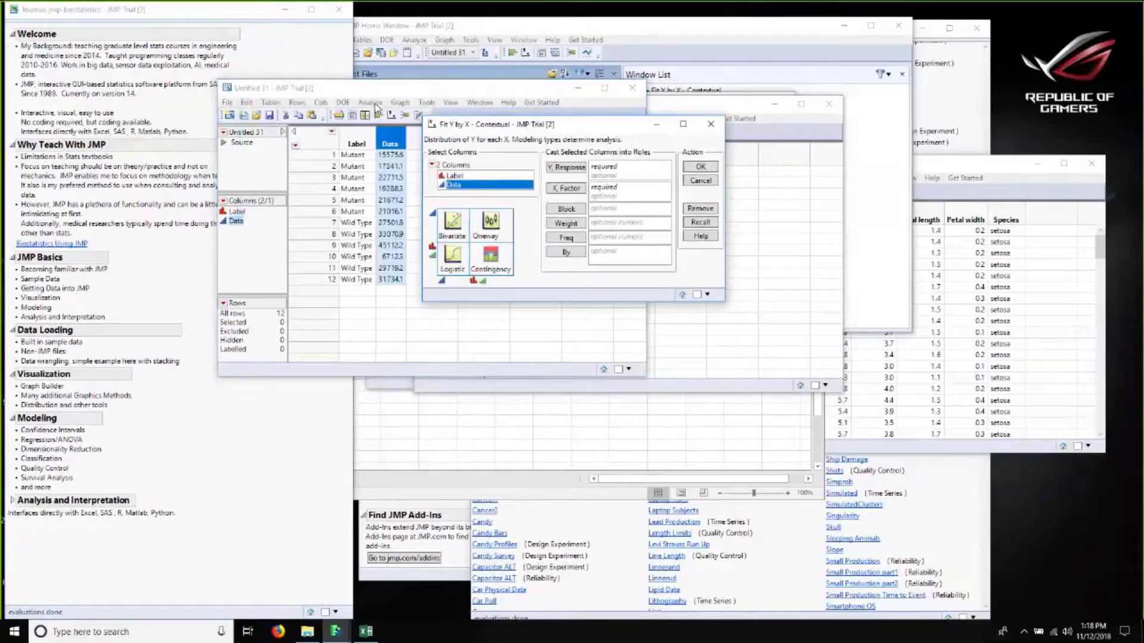
click(364, 103)
click(364, 104)
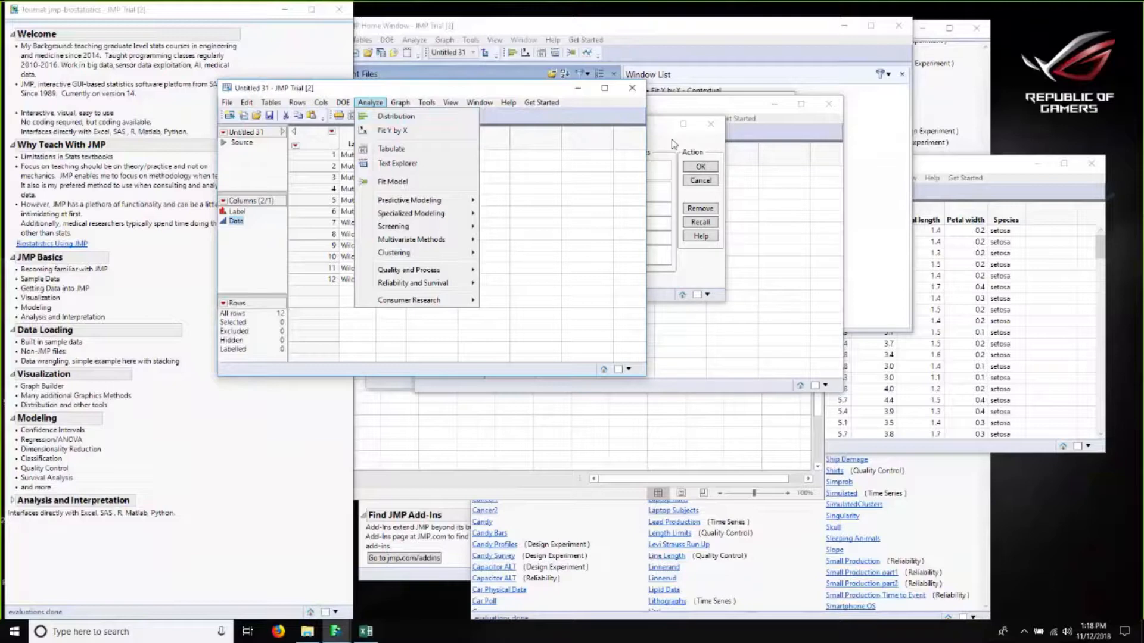
click(670, 155)
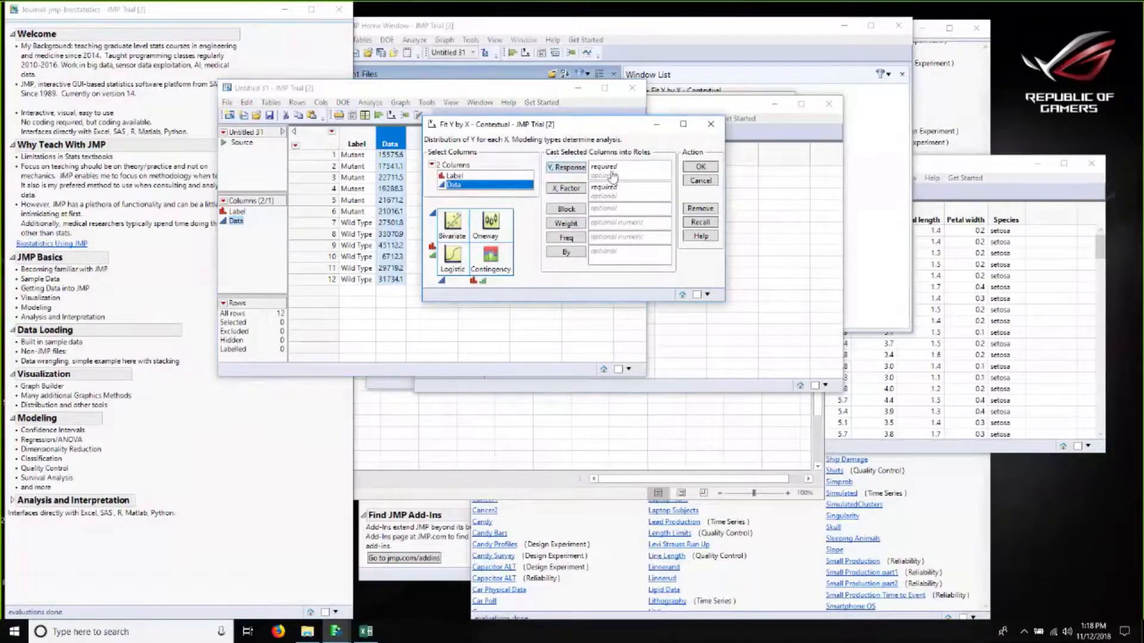
Step: Assign Data as Y Response and Label as X Factor, then run the Fit Y by X analysis
click(568, 168)
click(446, 176)
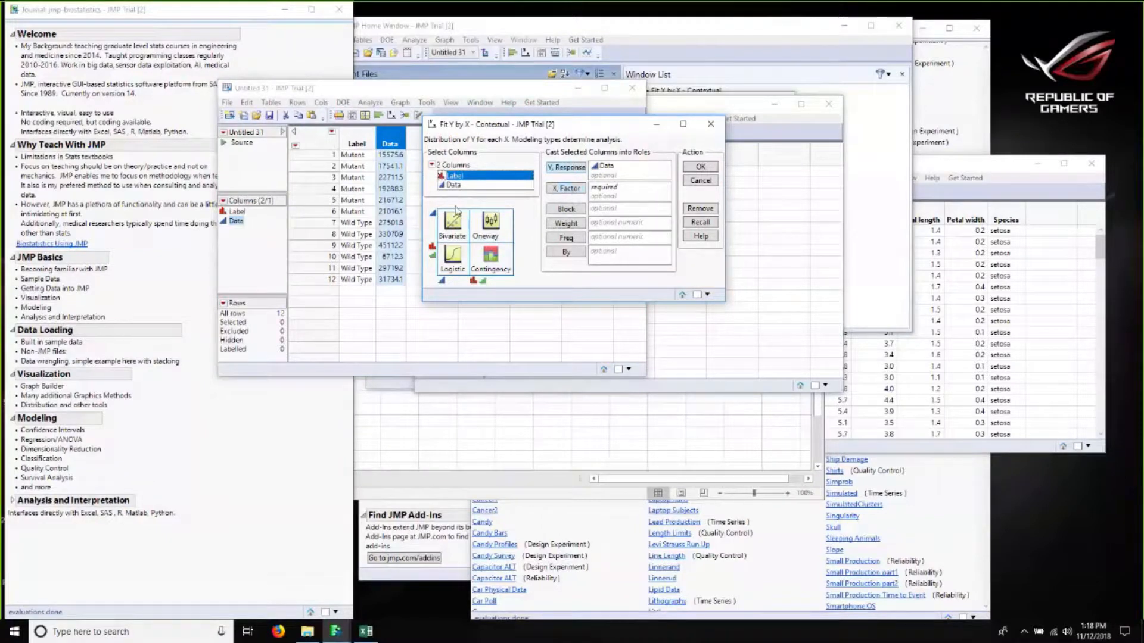
click(566, 189)
click(608, 187)
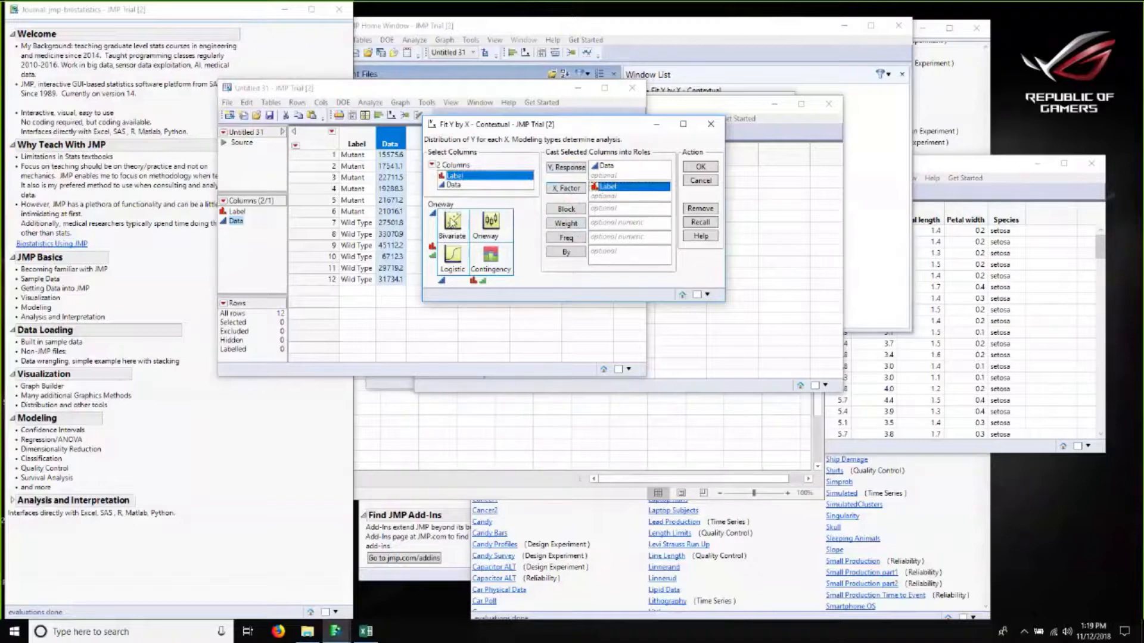
double_click(607, 187)
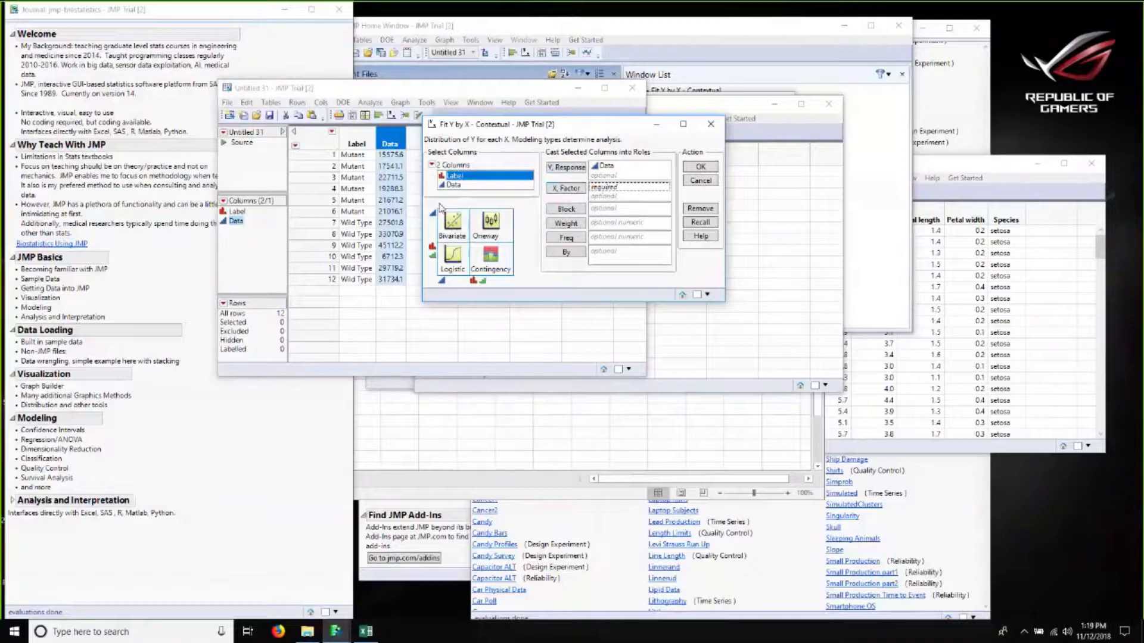
click(565, 188)
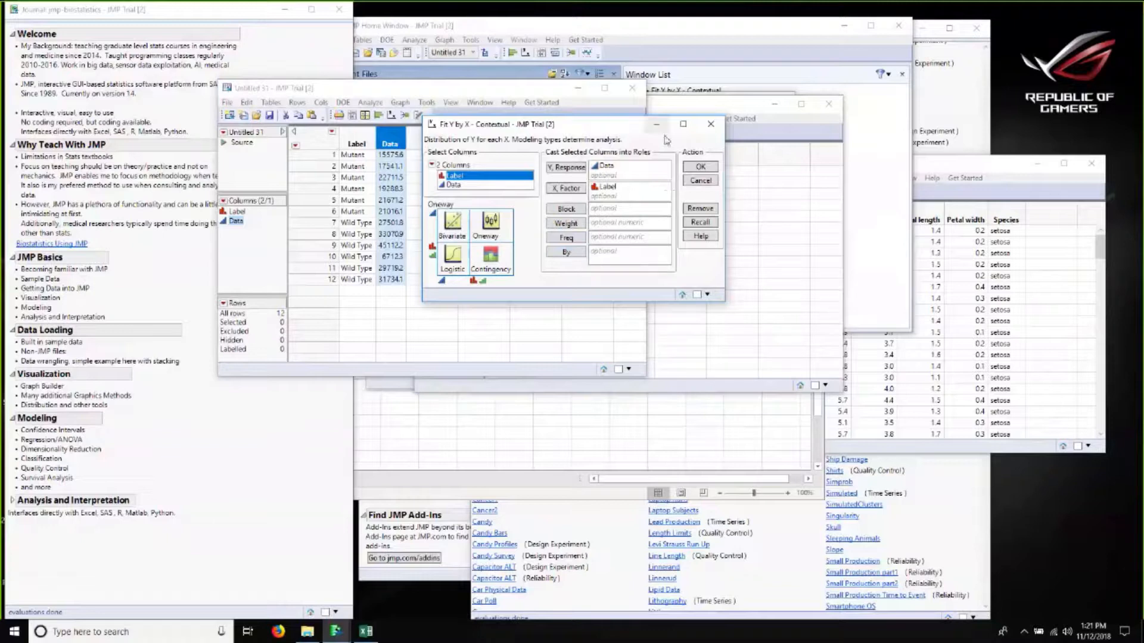
click(708, 167)
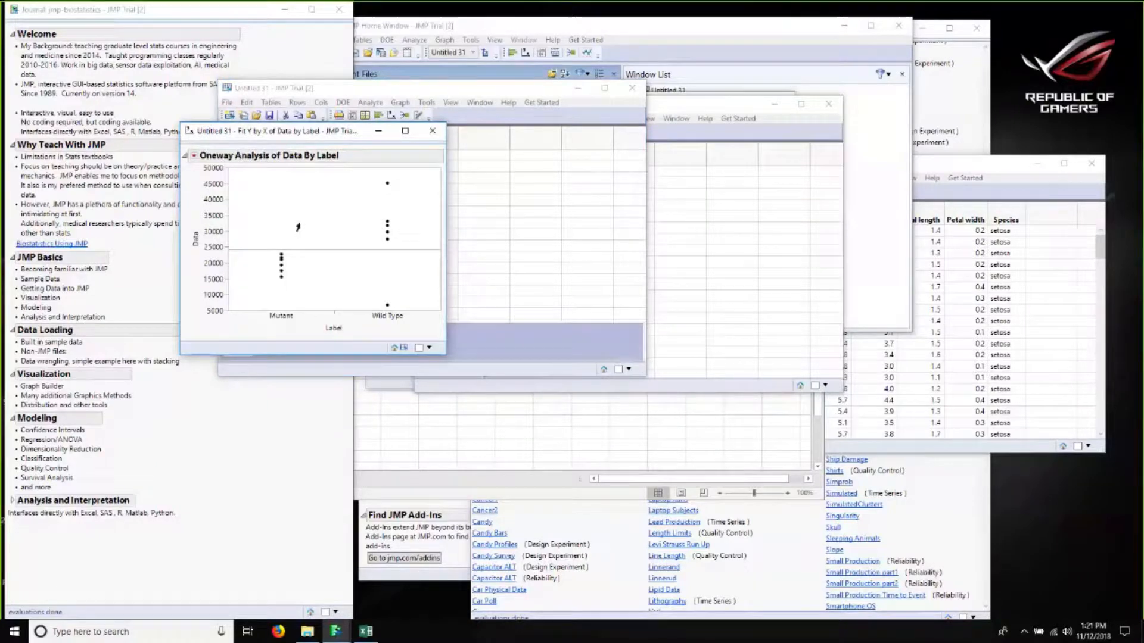
Step: Add the Means/Anova/Pooled t report to the oneway analysis of Data by Label
click(194, 156)
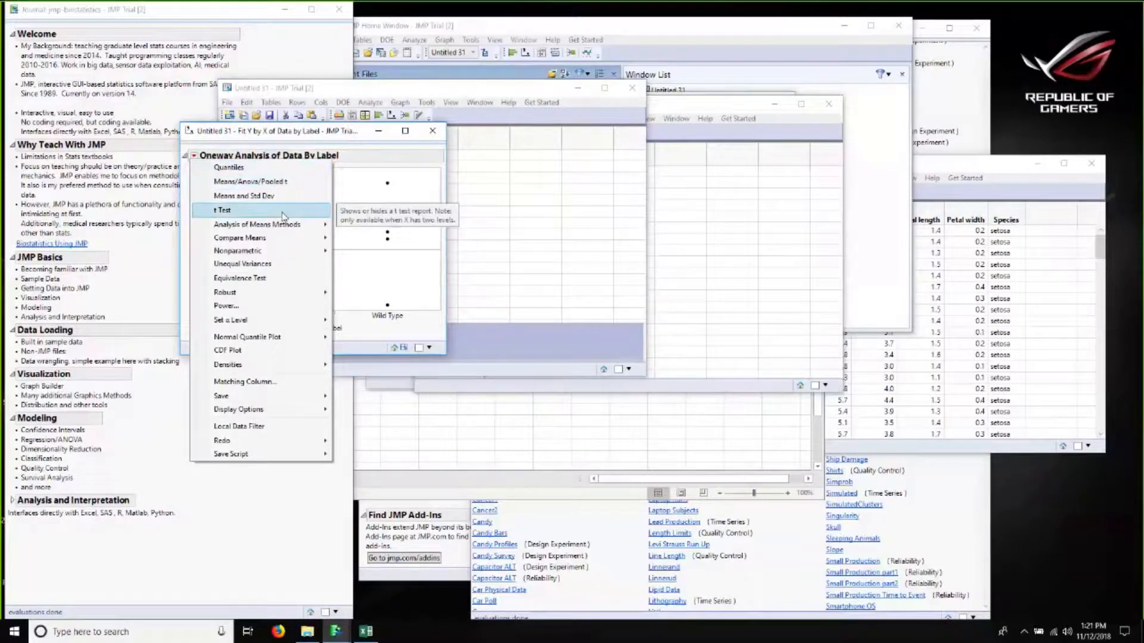
click(268, 186)
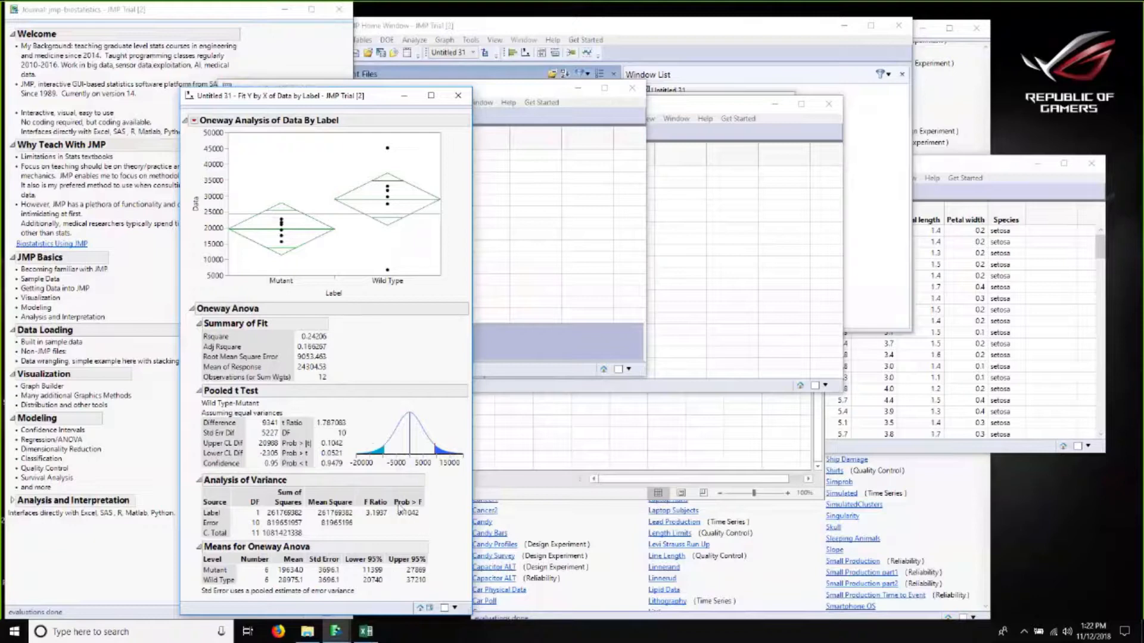
mouse_move(414, 521)
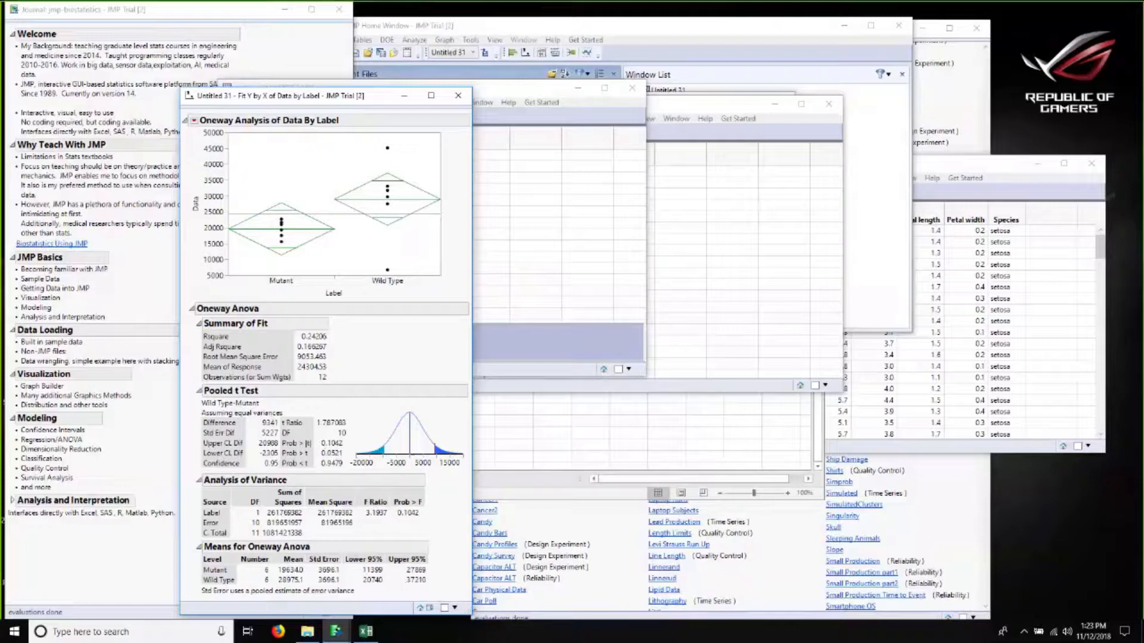
Step: Close the oneway analysis report and close the stacked table without saving
click(457, 96)
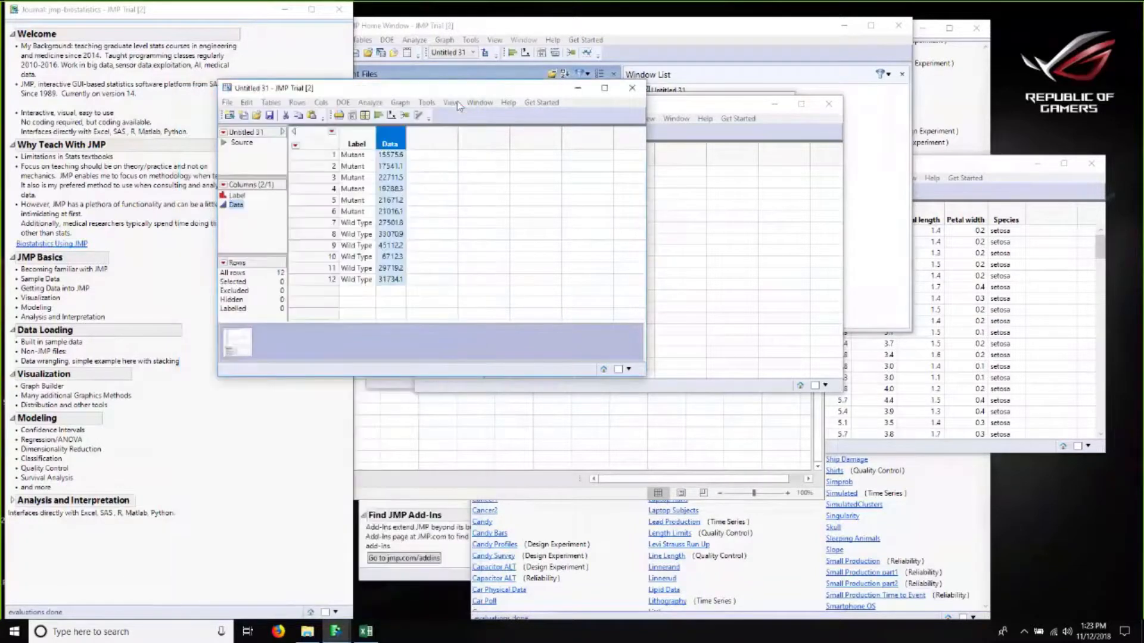
click(641, 92)
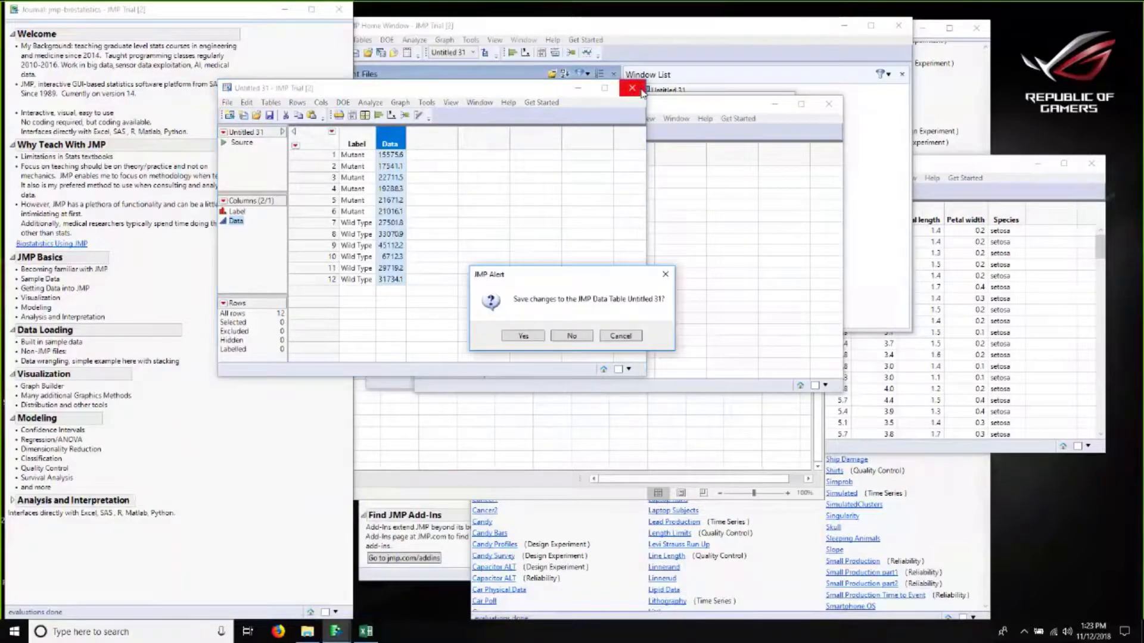
click(572, 337)
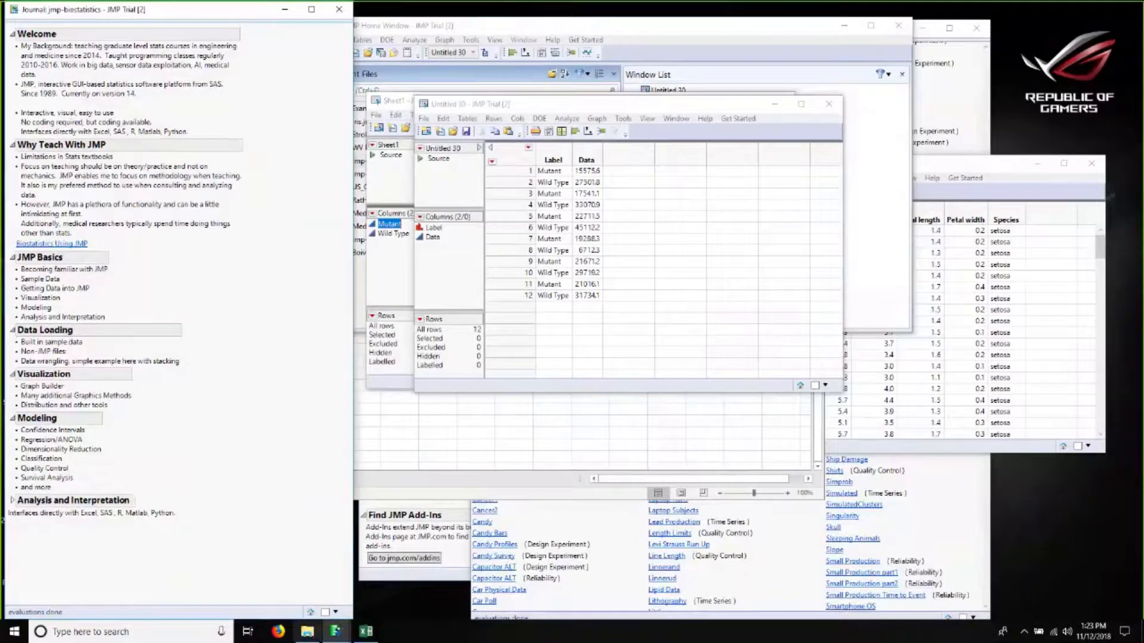
Step: Open the US_OpioidOD_dat data file from the Webinar folder and scroll through its rows
click(308, 631)
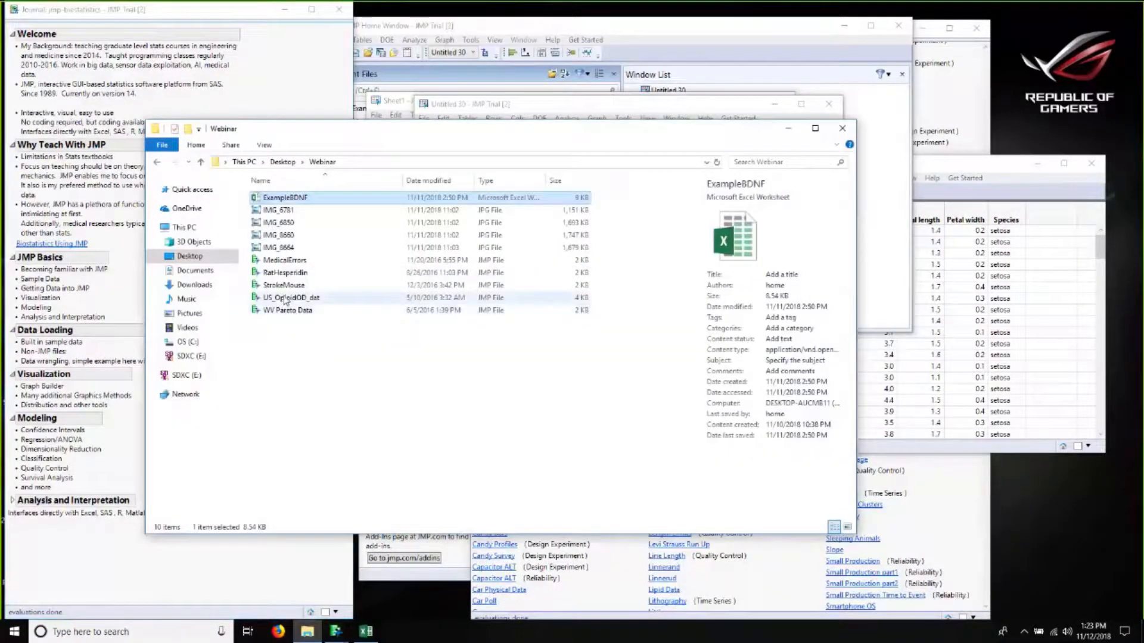
click(297, 300)
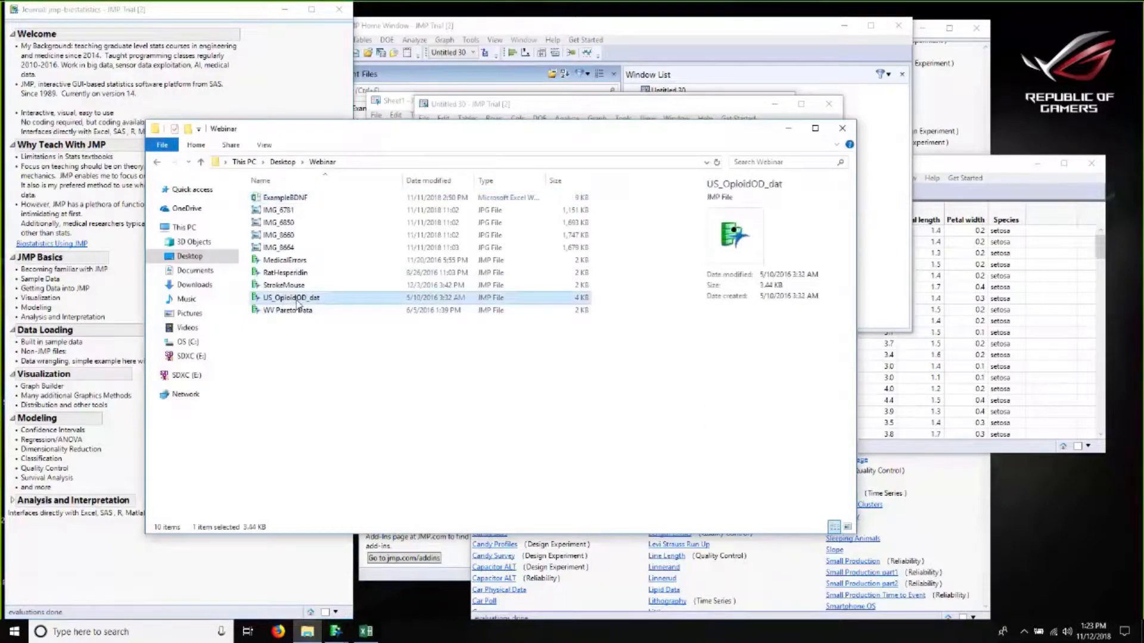
double_click(296, 298)
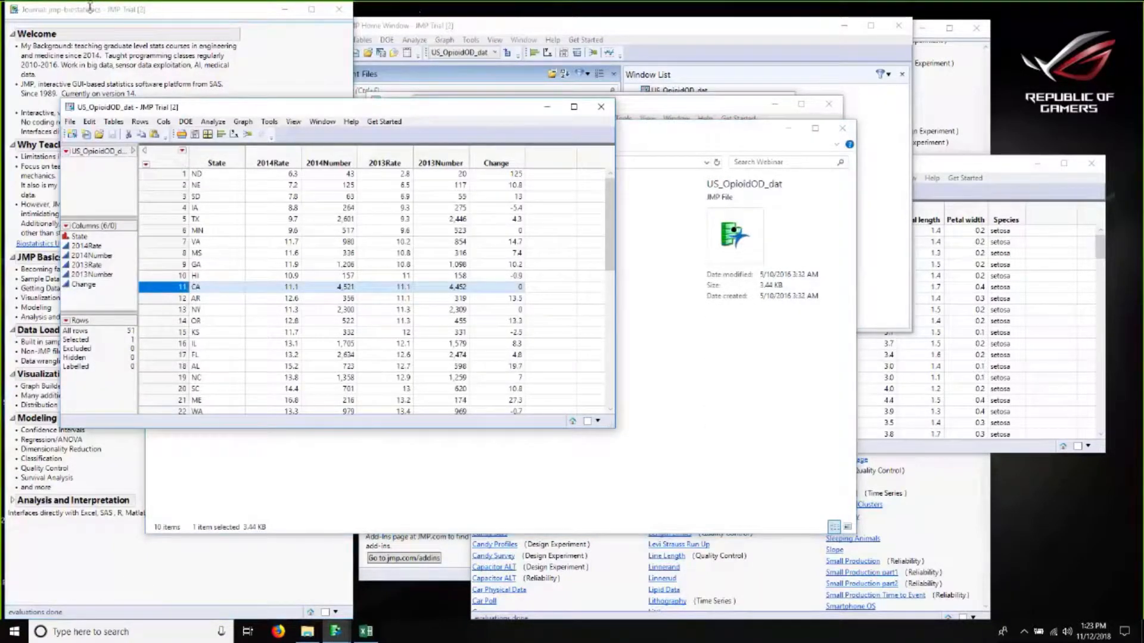
scroll(295, 267, down, 10)
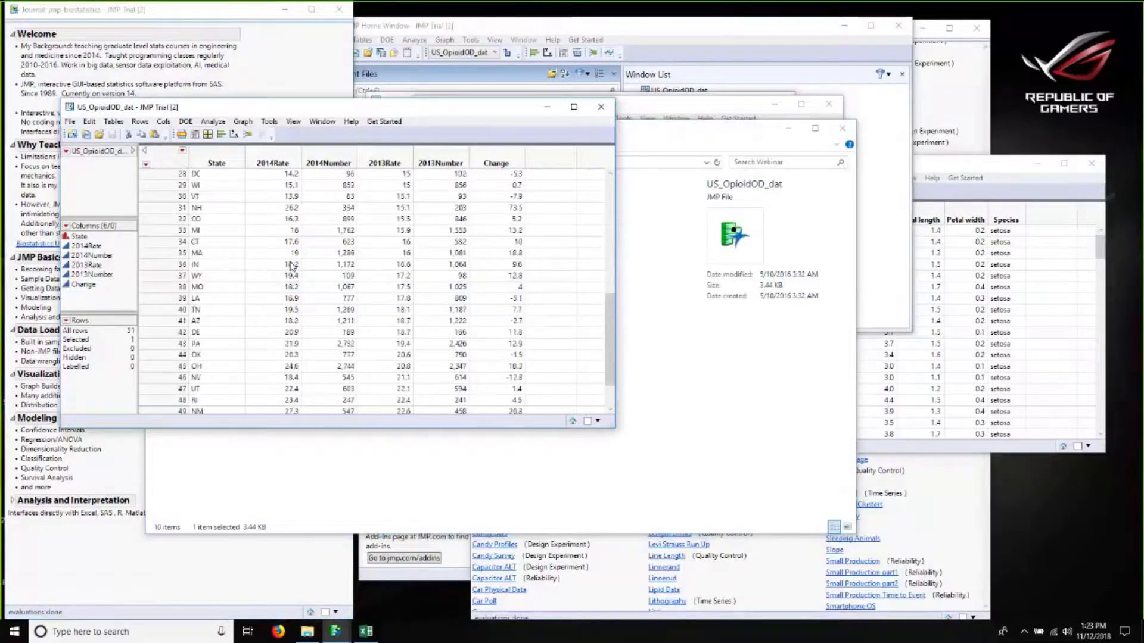
scroll(246, 309, up, 10)
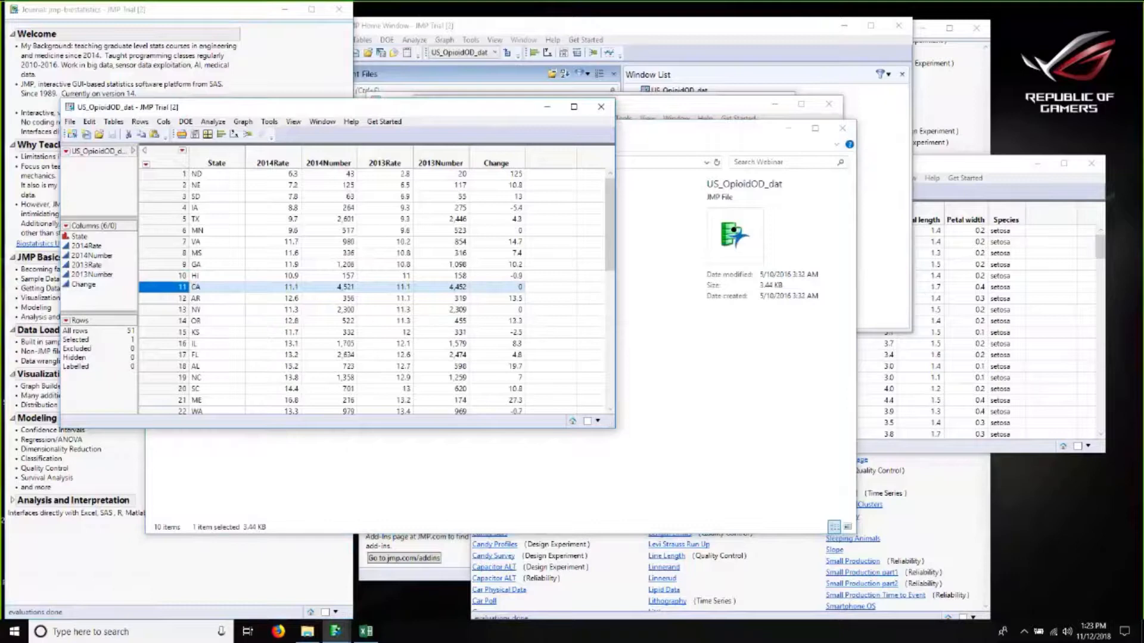
Step: Launch Graph Builder and place State in the Map Shape zone to draw a map of US states
click(243, 122)
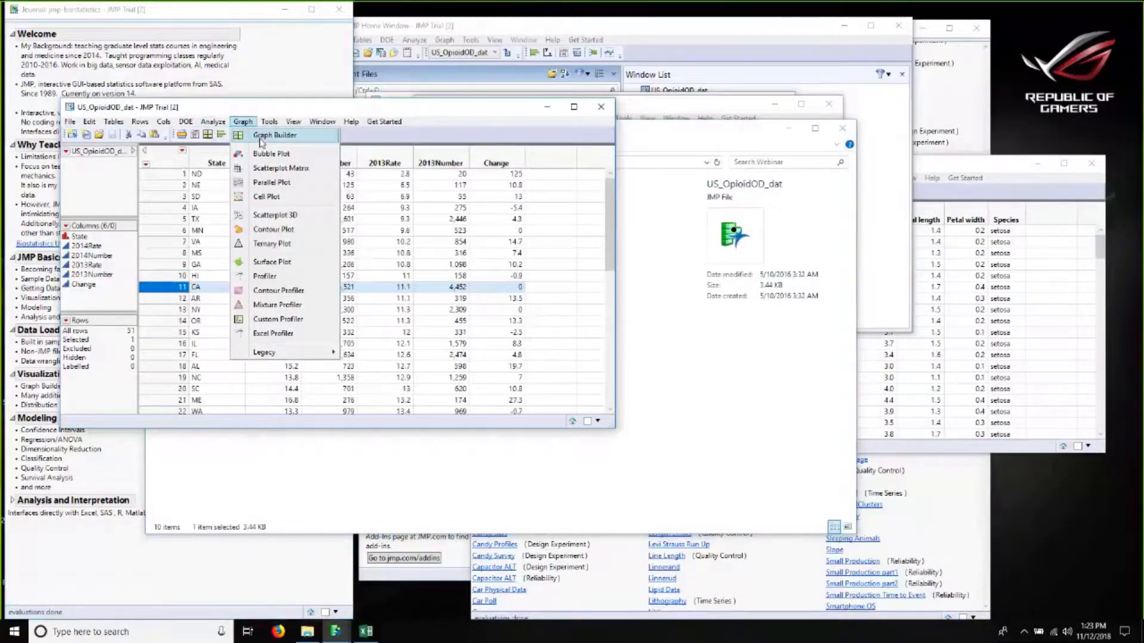
click(260, 137)
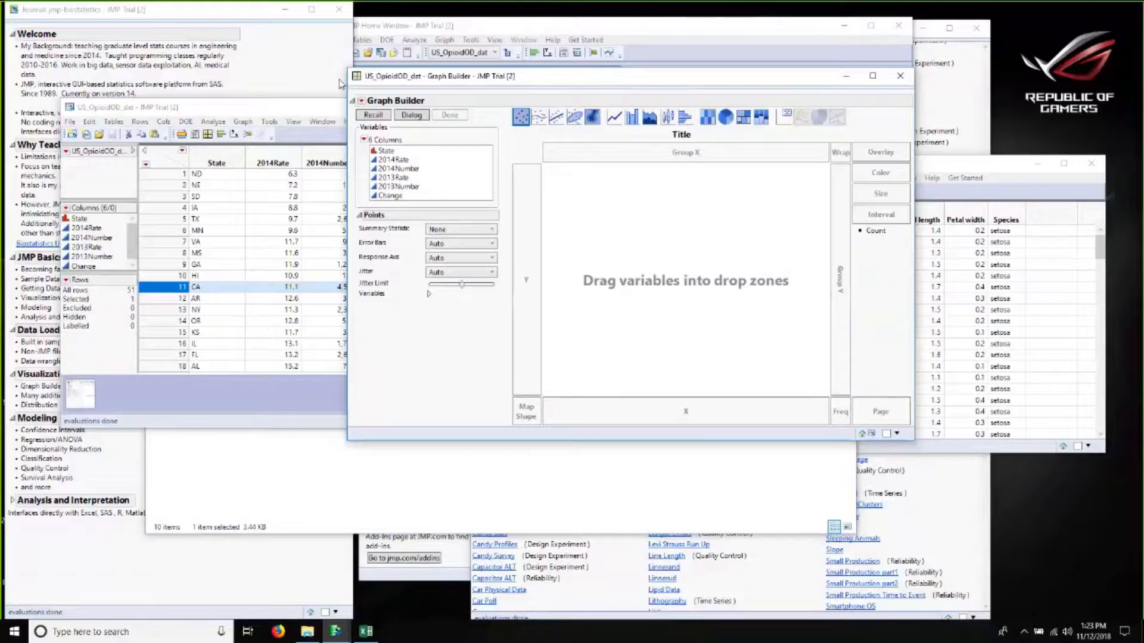
drag(325, 107, 362, 76)
click(694, 83)
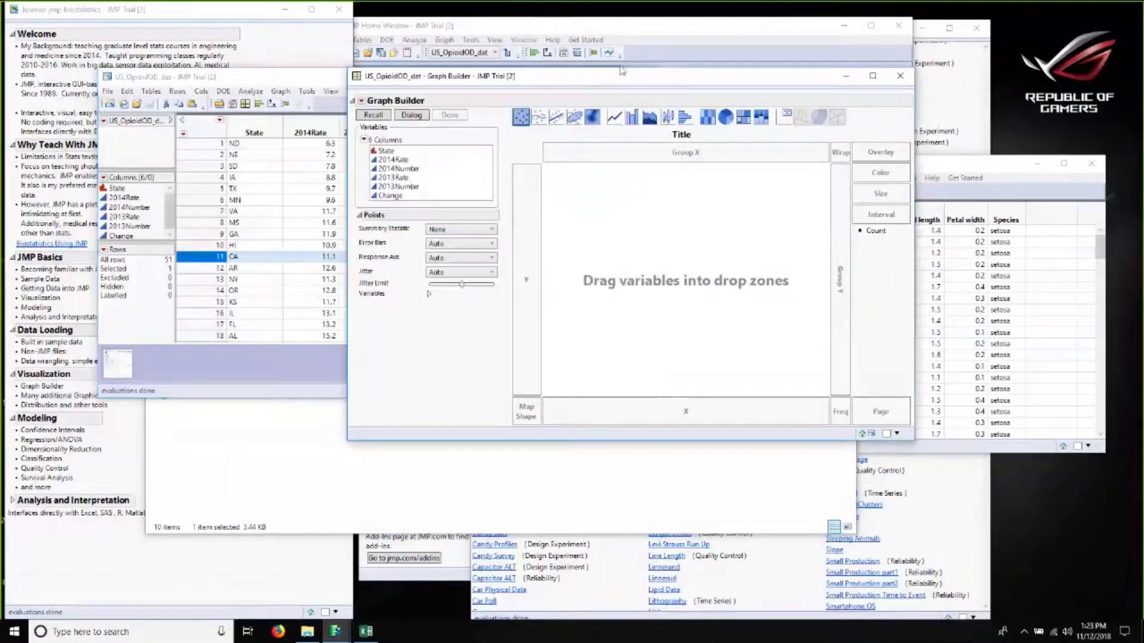
drag(579, 76, 584, 72)
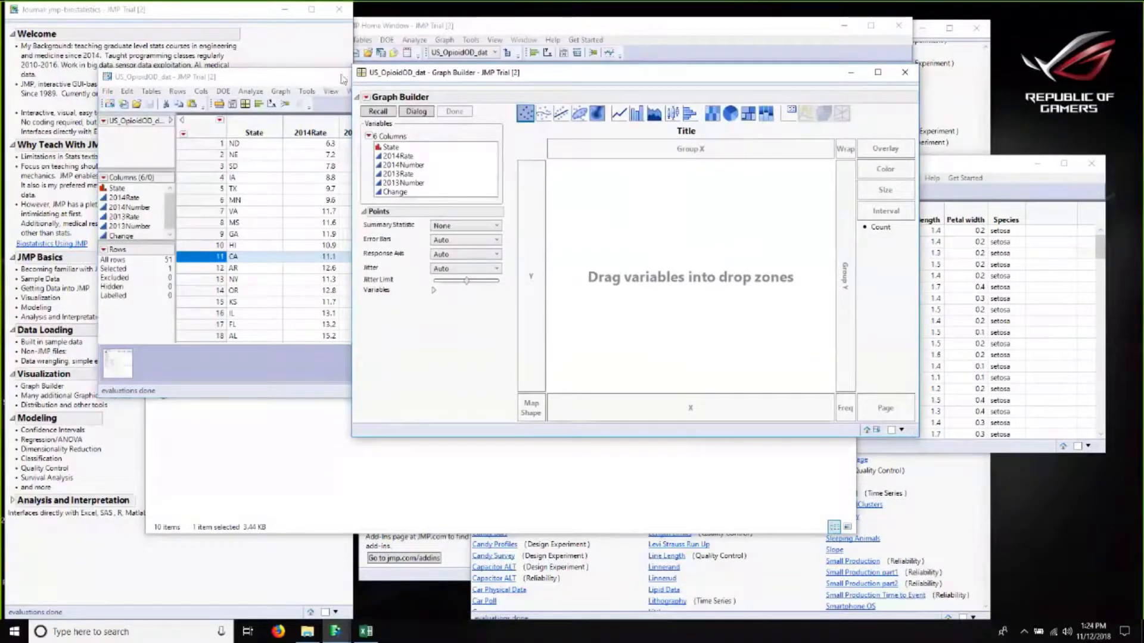
click(390, 147)
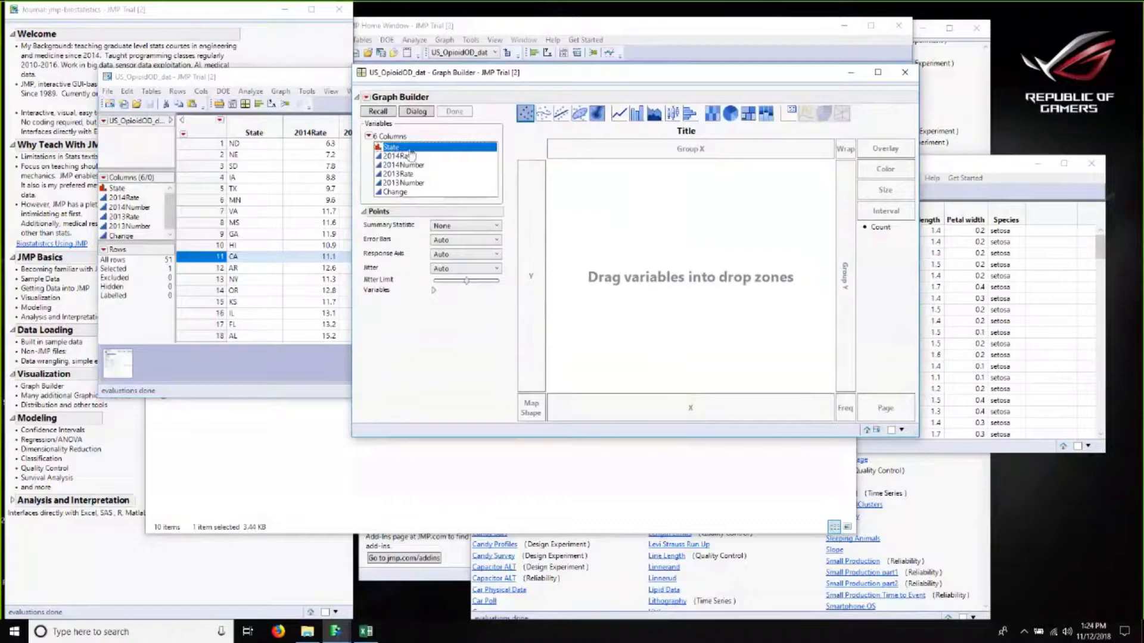
drag(418, 167, 650, 260)
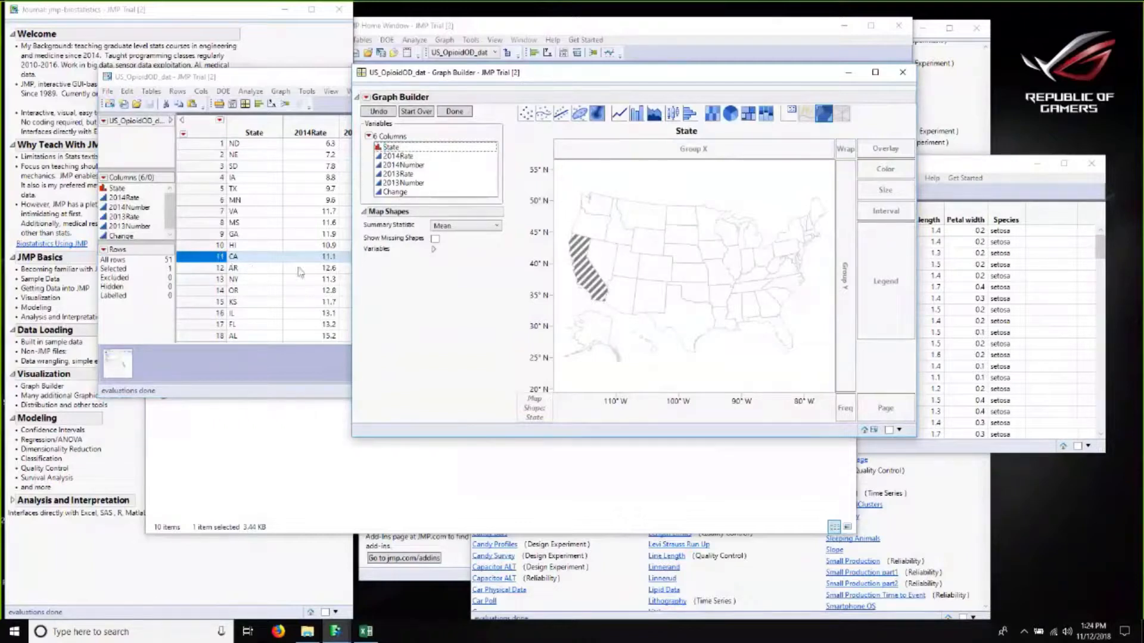
click(643, 170)
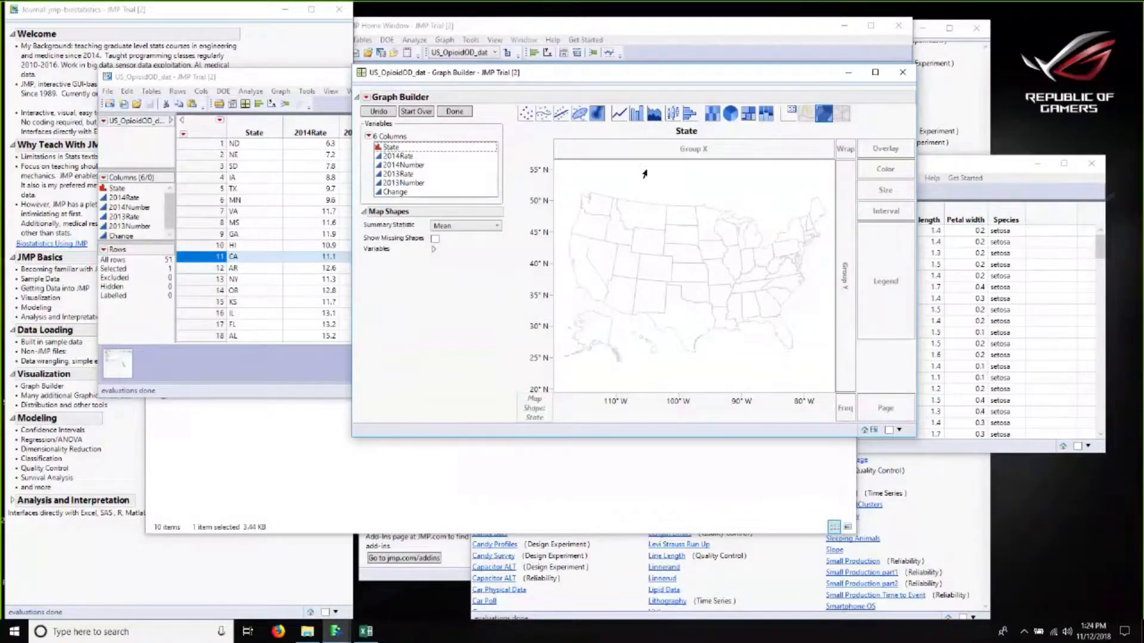
Step: Color the state map by 2013Number
click(389, 158)
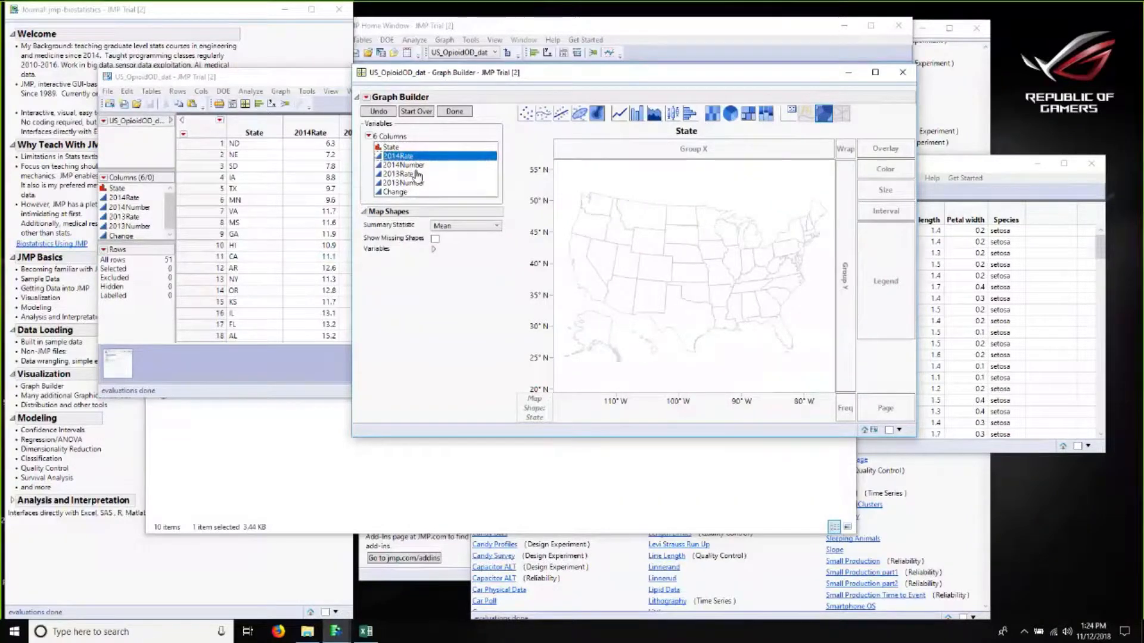
click(416, 174)
click(394, 184)
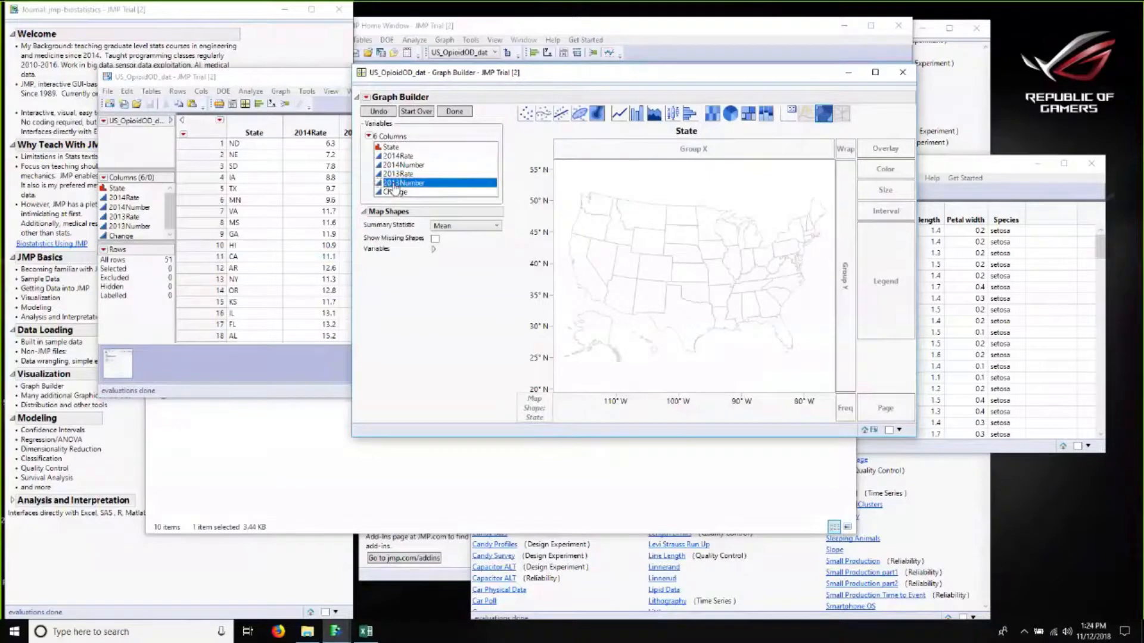
drag(393, 186, 882, 169)
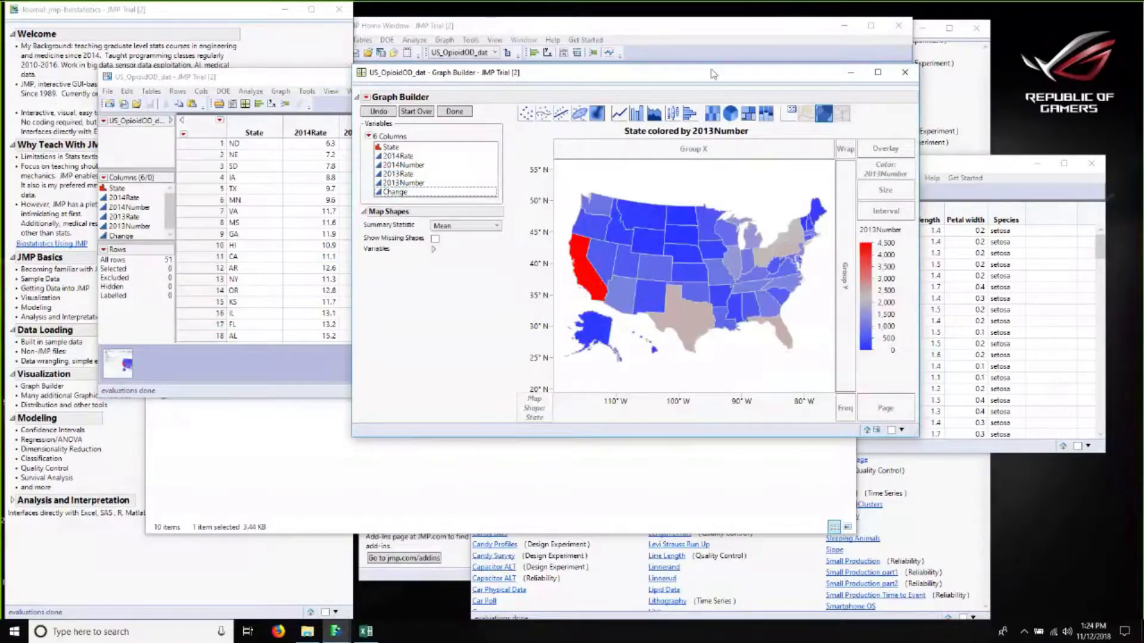
drag(712, 74, 627, 68)
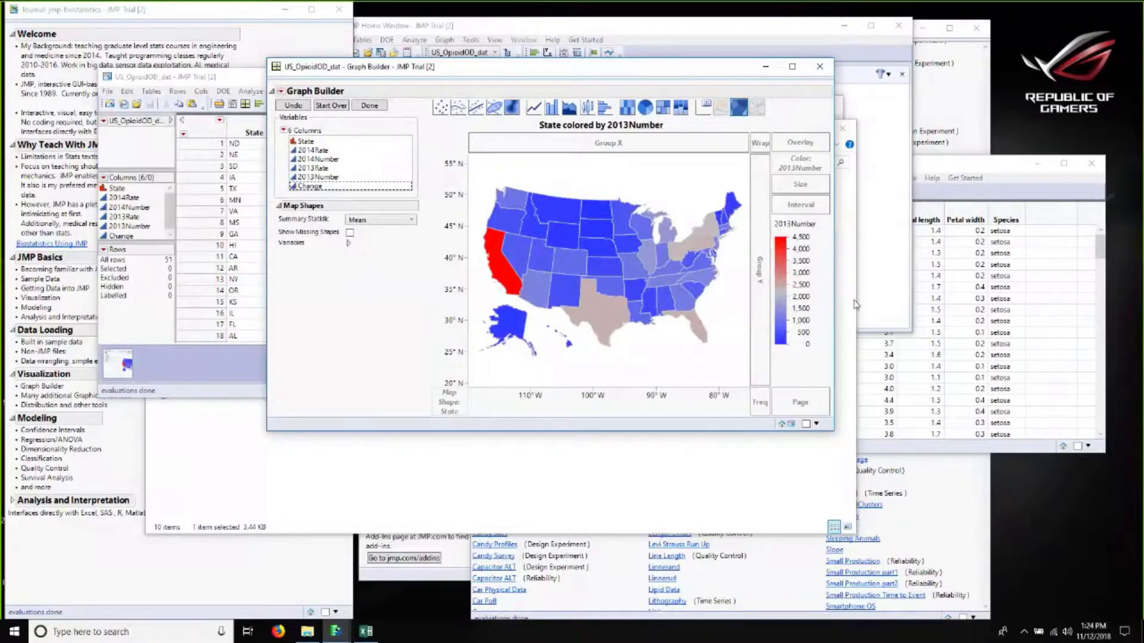
Step: Recolor the state map by 2014Number, then by 2013Rate
click(320, 159)
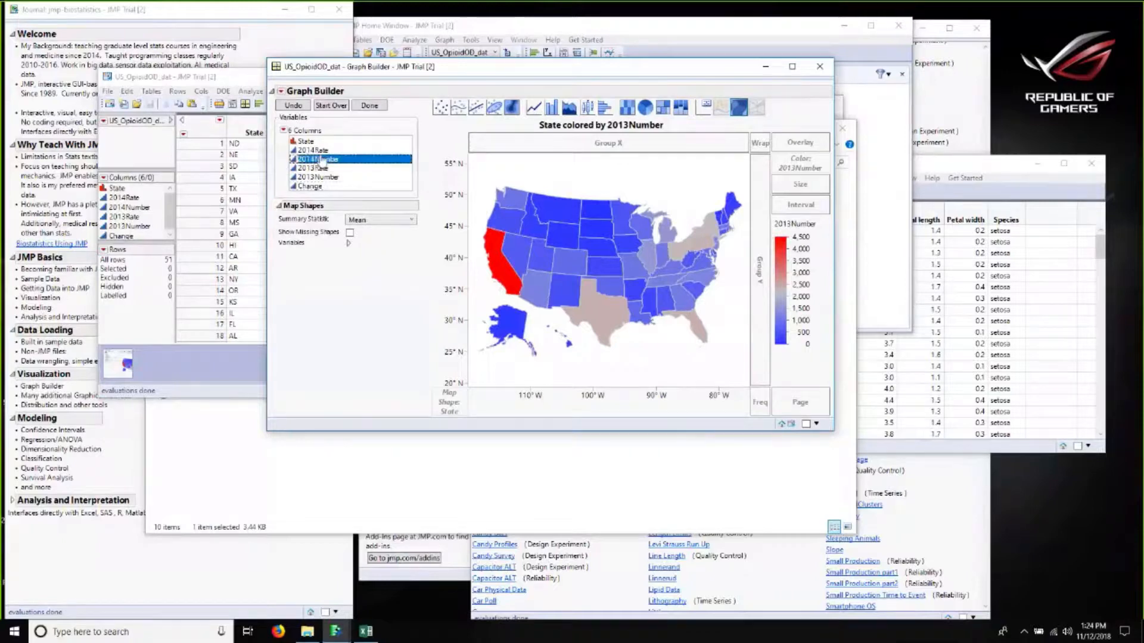
drag(322, 161, 800, 169)
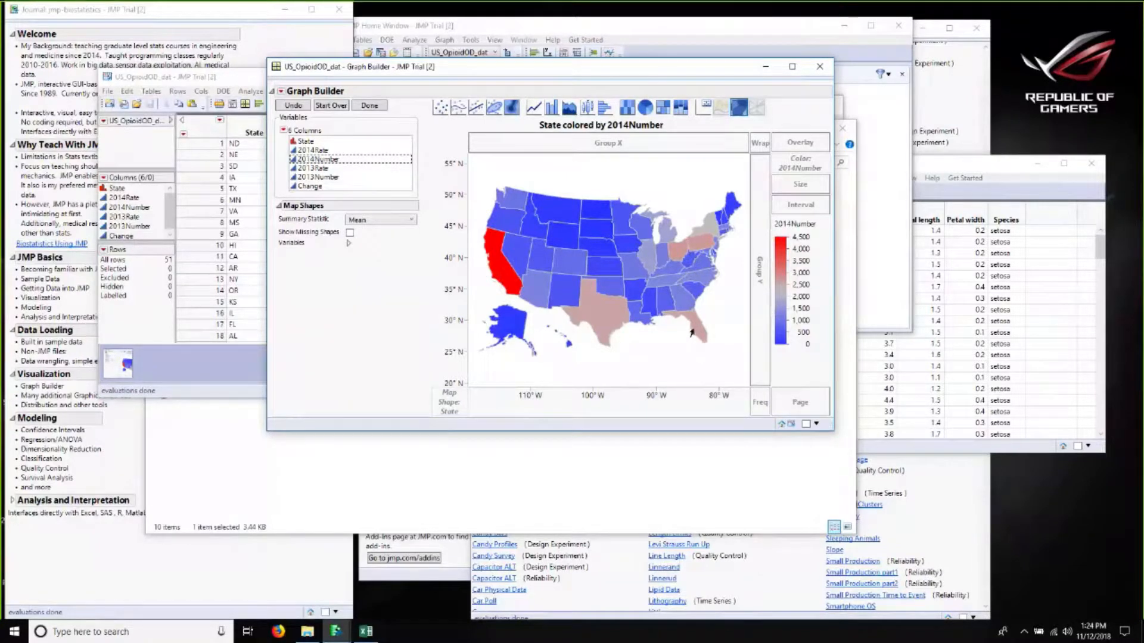
click(319, 168)
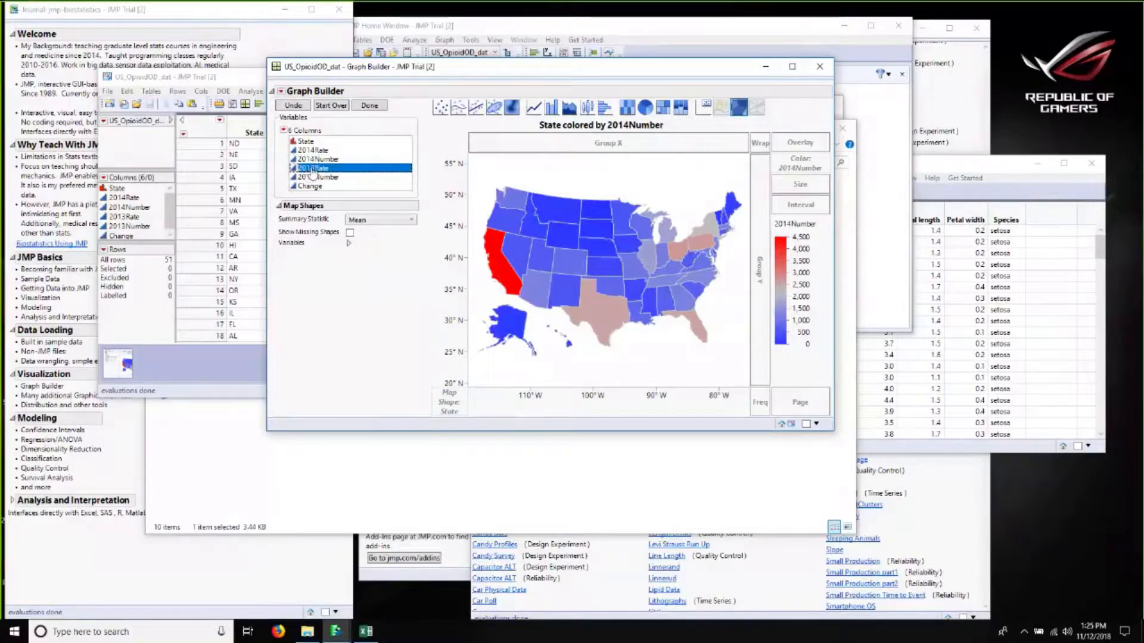
drag(315, 170, 790, 167)
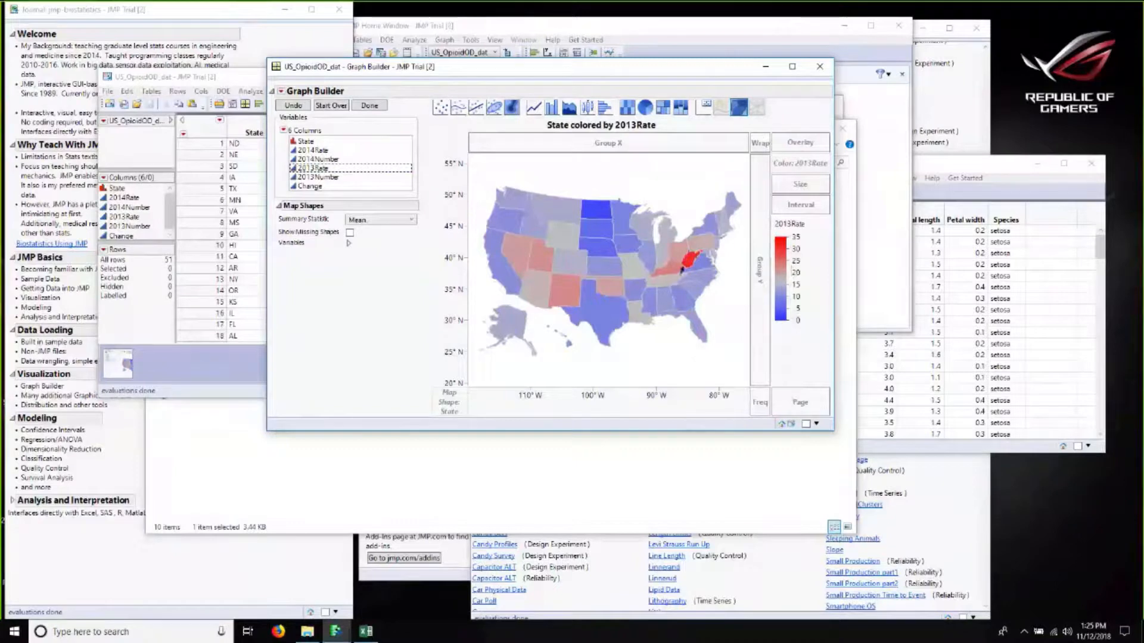
Step: Color the state map by 2014Rate and finish the Graph Builder layout
mouse_move(681, 269)
mouse_move(724, 235)
drag(309, 156, 804, 168)
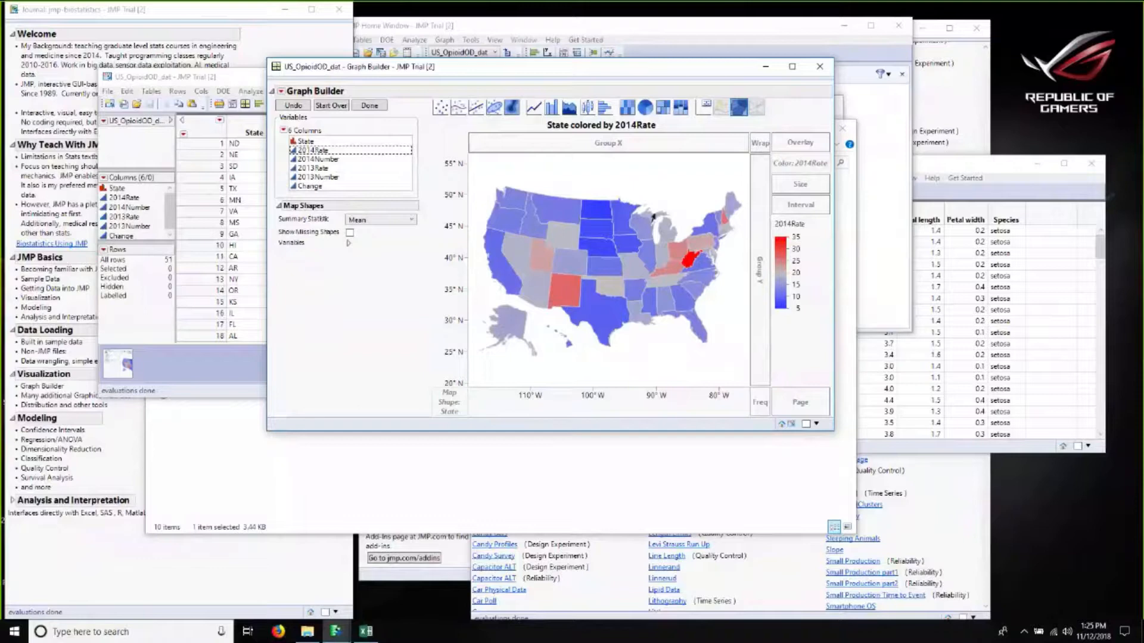
mouse_move(674, 249)
click(368, 108)
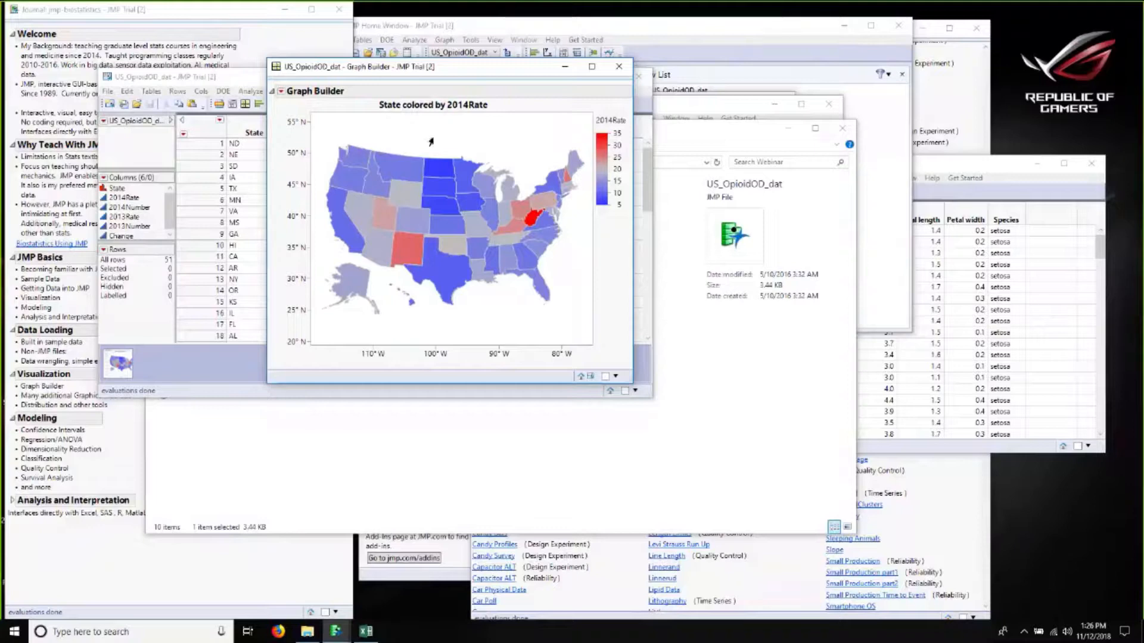
Step: Close the map graph and the US_OpioidOD_dat data table
mouse_move(337, 218)
mouse_move(529, 225)
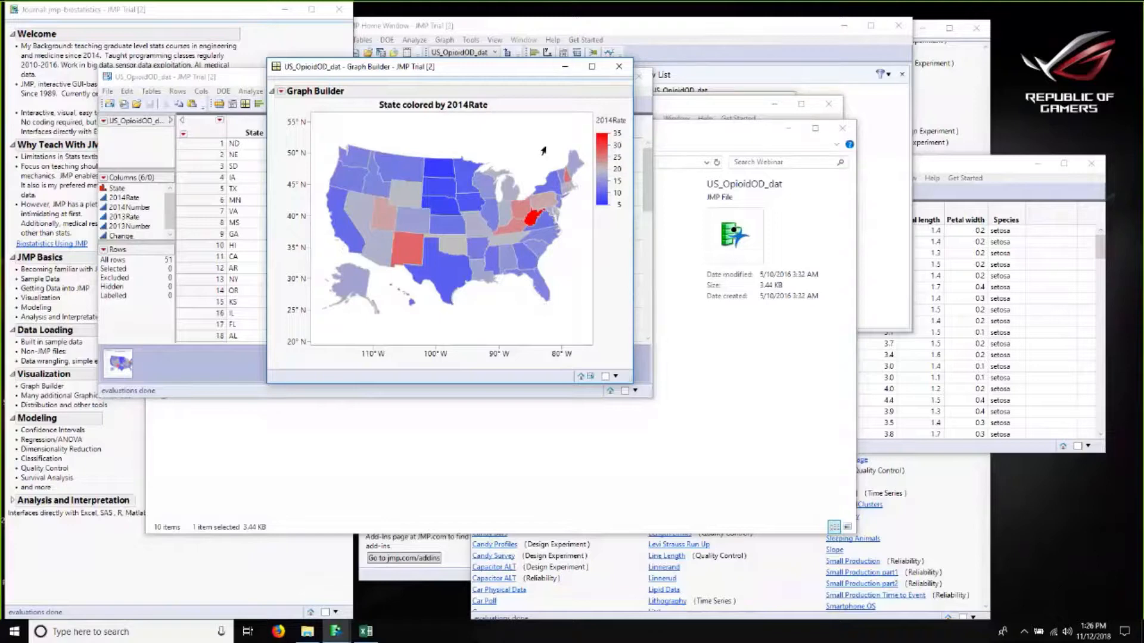
click(617, 69)
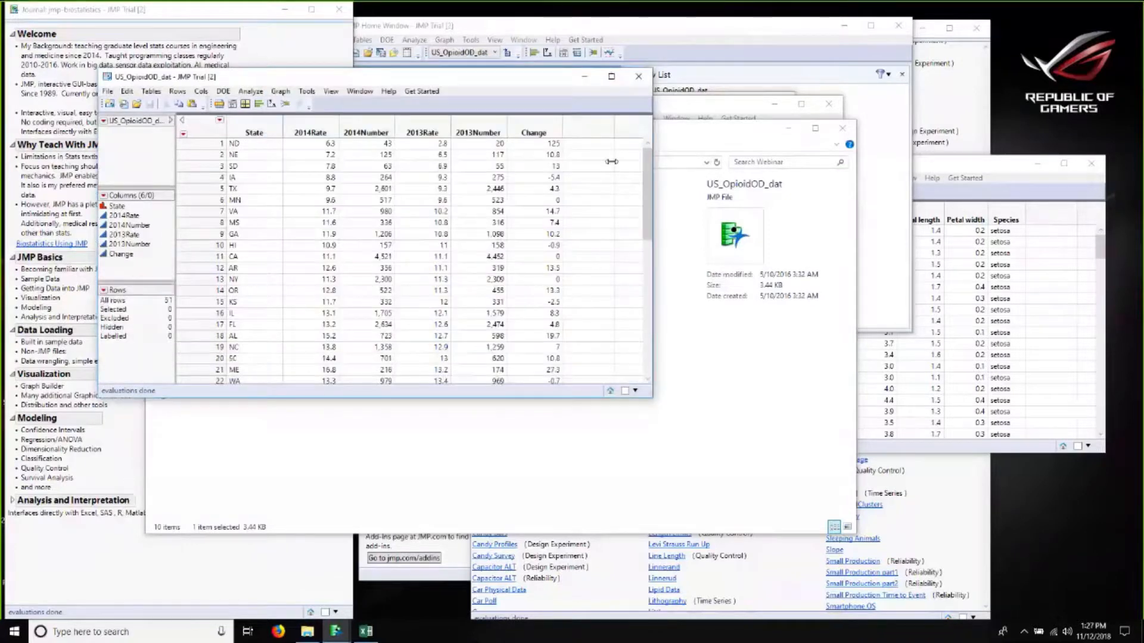
click(636, 79)
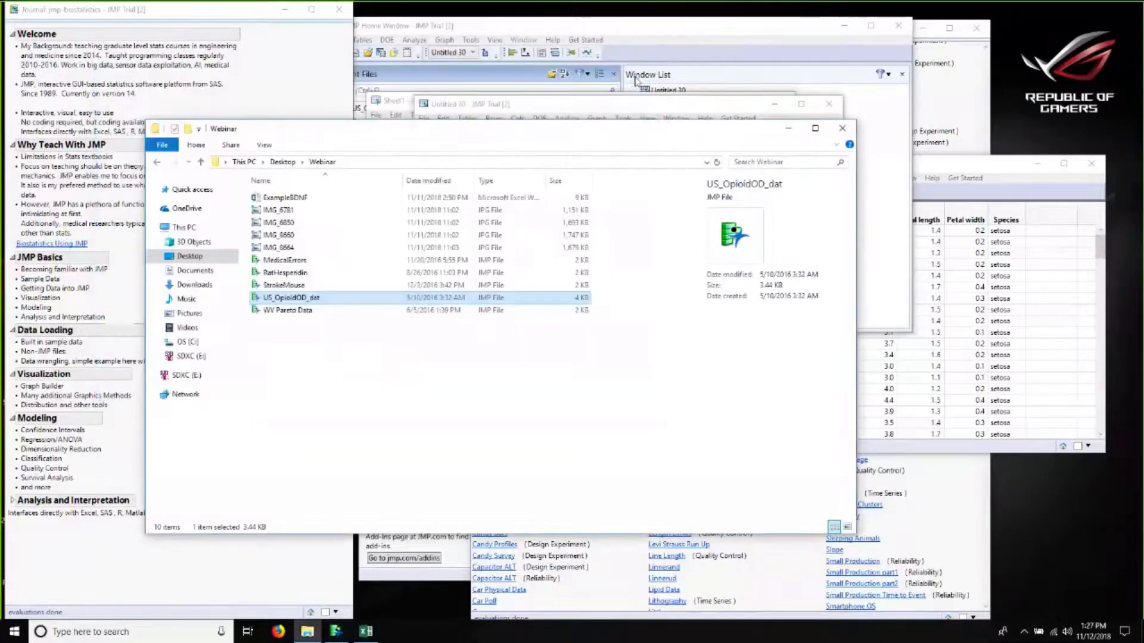
click(435, 432)
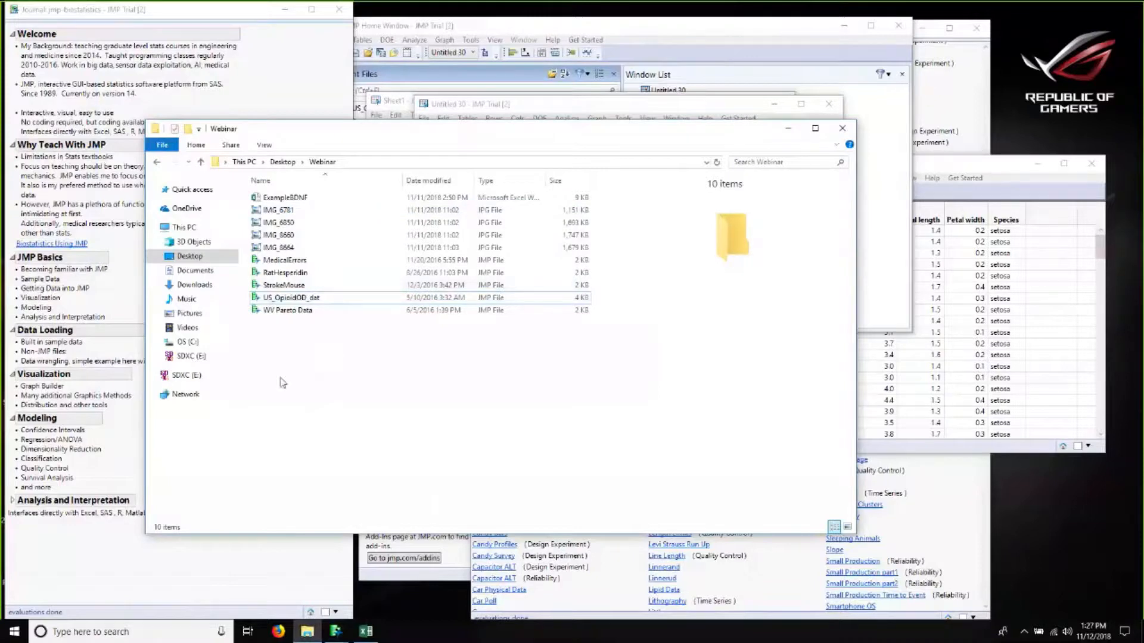
click(1094, 271)
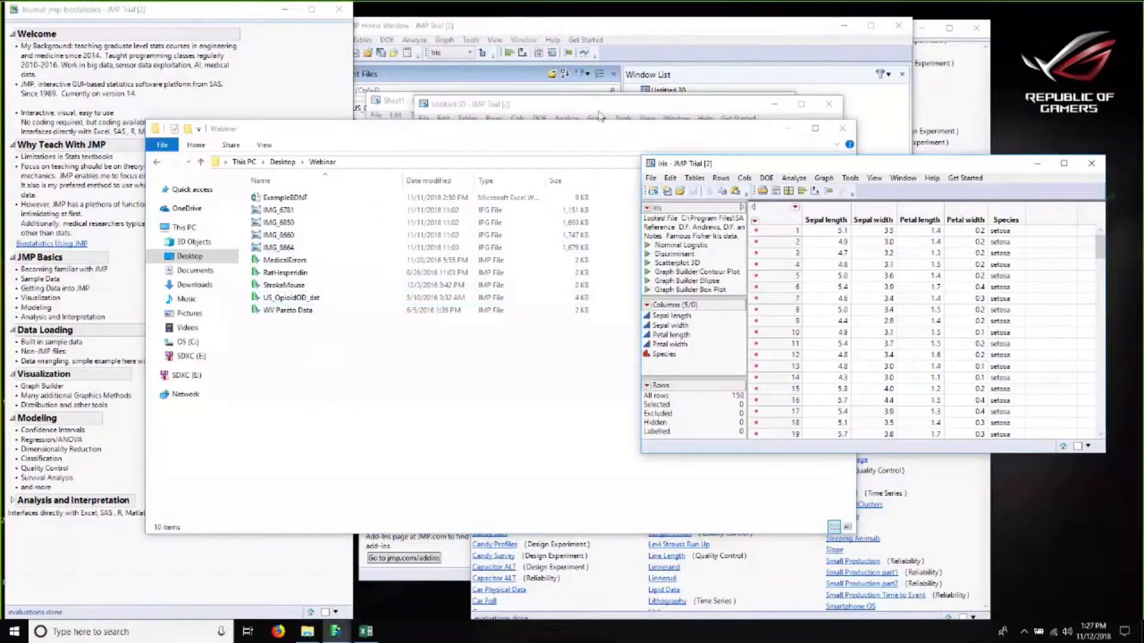
drag(690, 163, 482, 176)
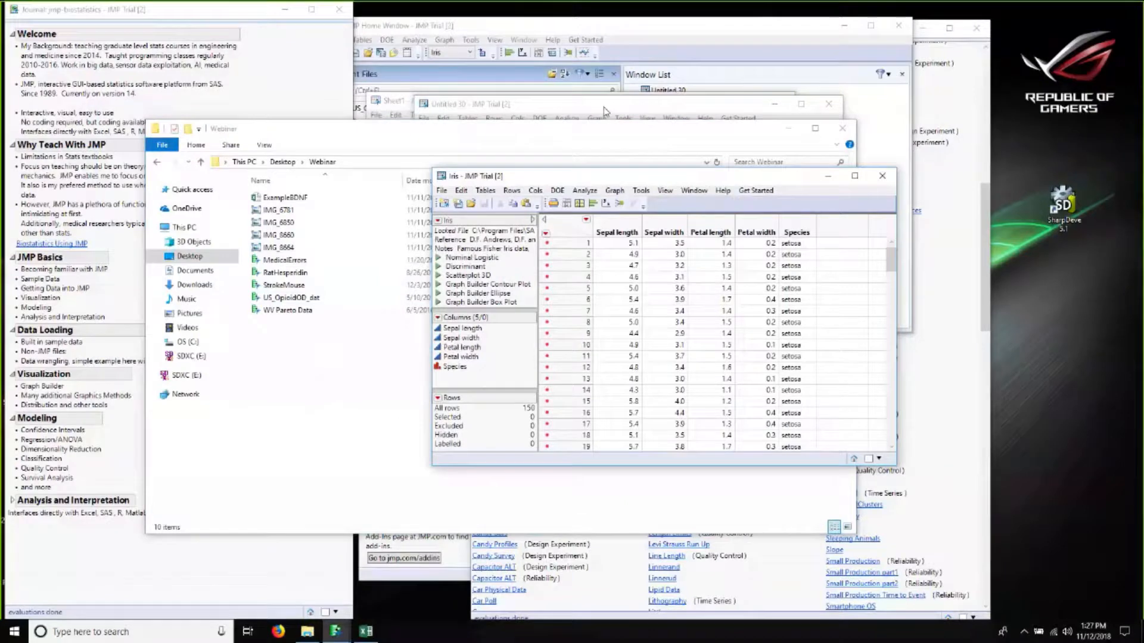
drag(712, 174, 604, 107)
drag(787, 398, 947, 536)
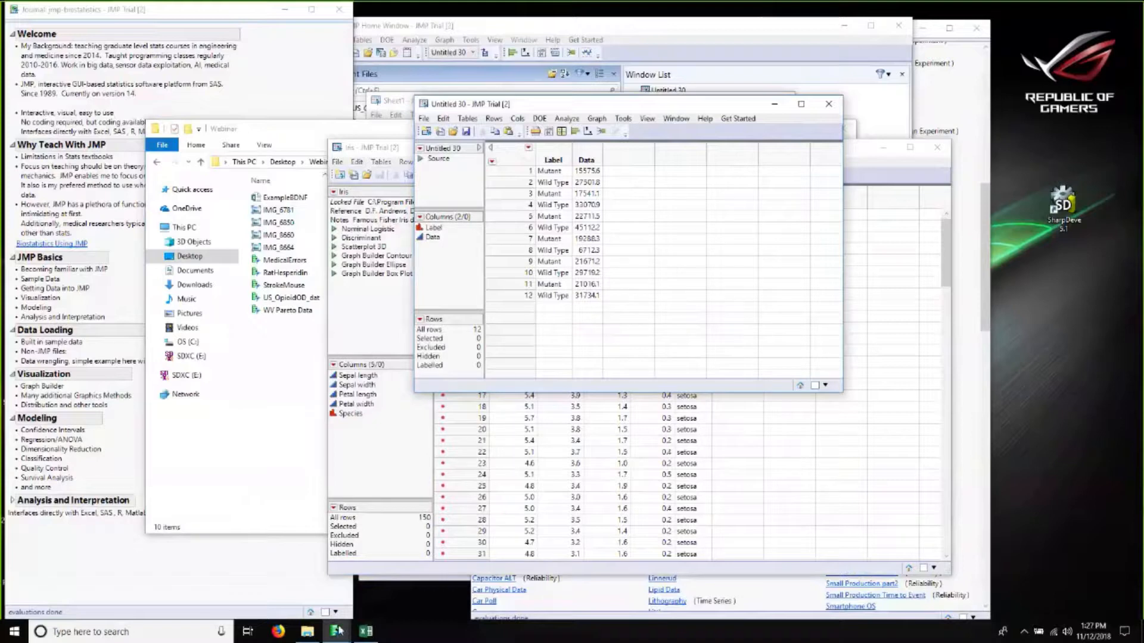
click(336, 630)
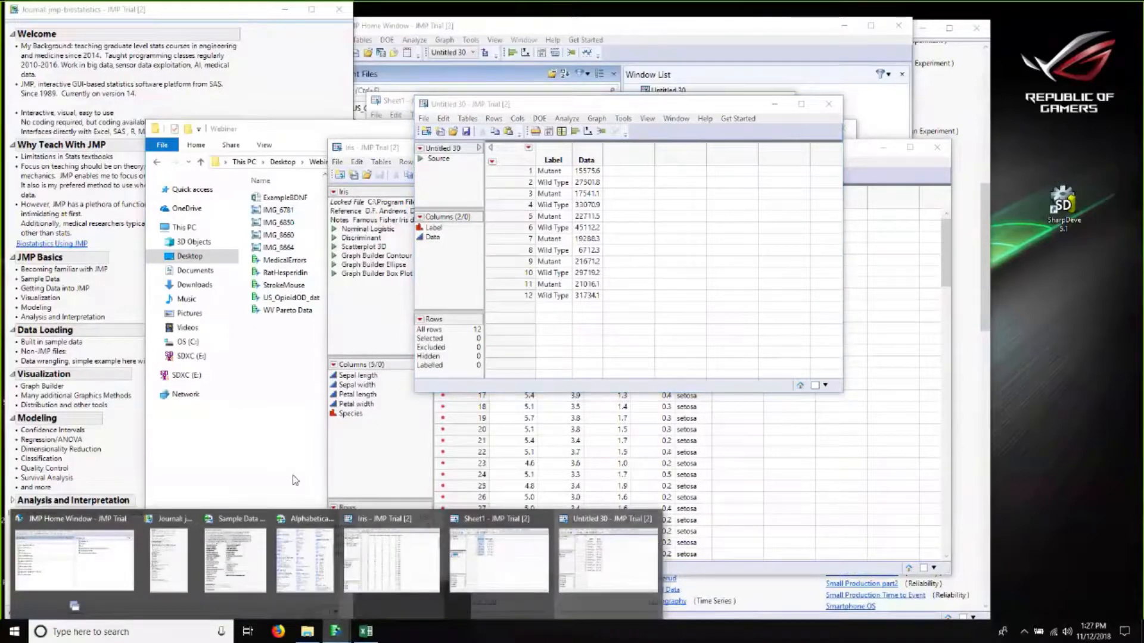
click(294, 480)
Step: Reopen US_OpioidOD_dat and build a Graph Builder state map with State as map shape colored by 2014Rate
click(295, 298)
double_click(294, 300)
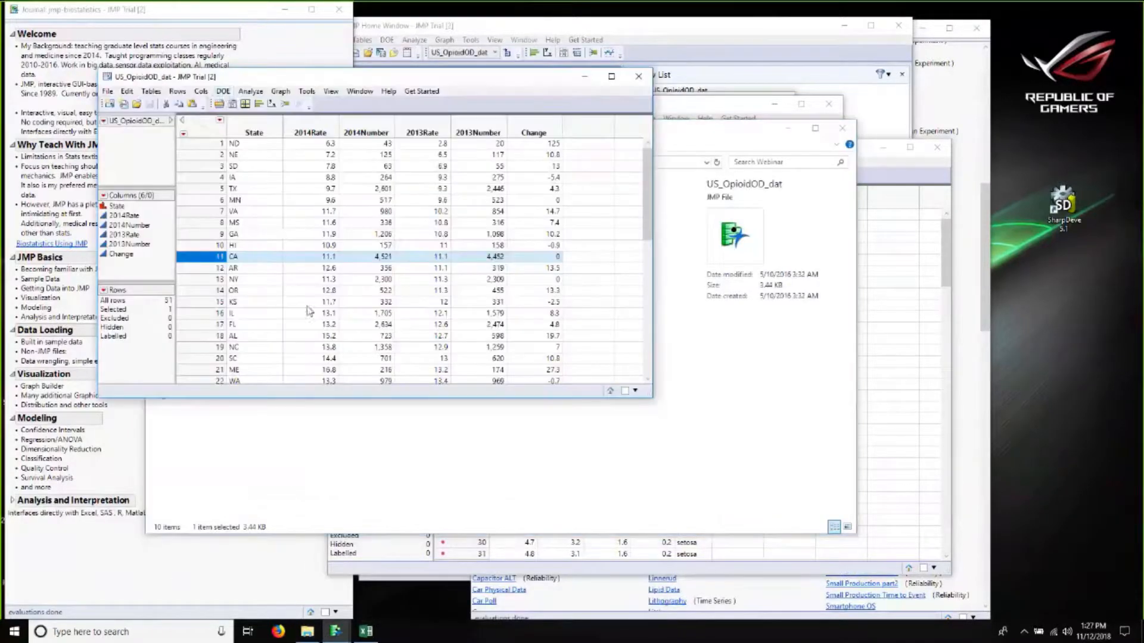
click(281, 91)
click(301, 108)
click(240, 225)
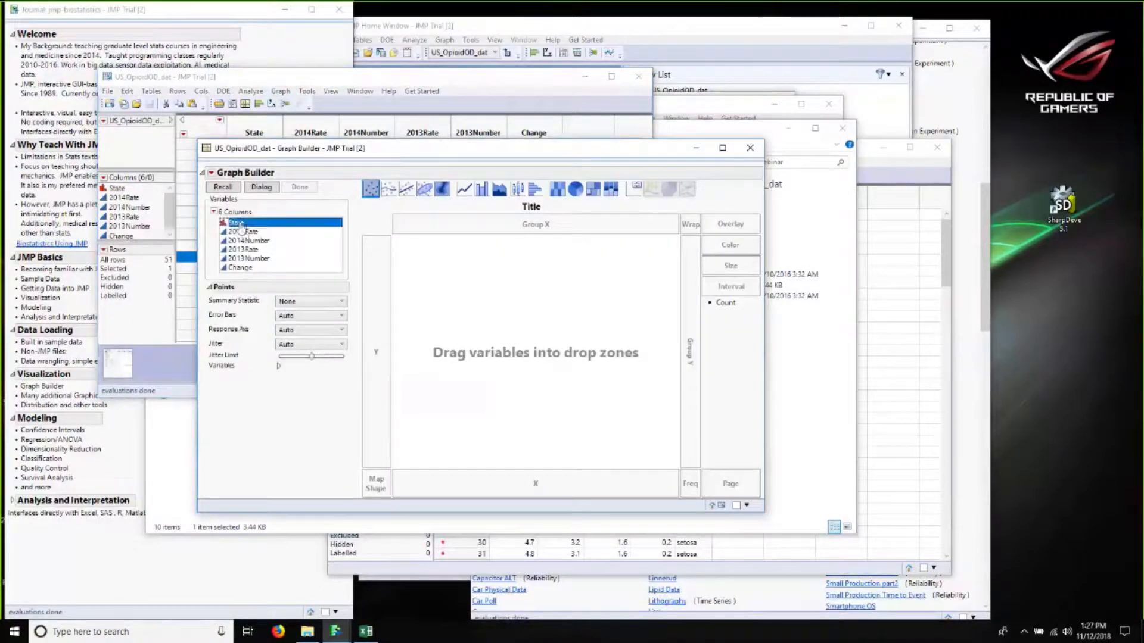
drag(240, 225, 376, 483)
mouse_move(237, 232)
mouse_down()
mouse_move(675, 222)
mouse_move(748, 252)
mouse_up()
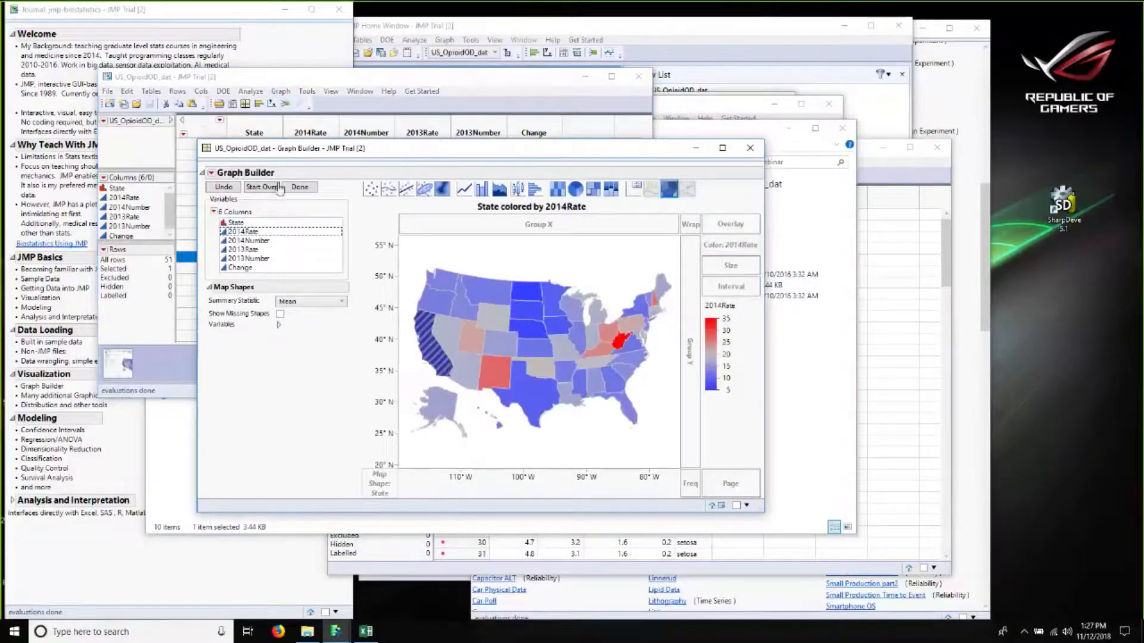
click(291, 189)
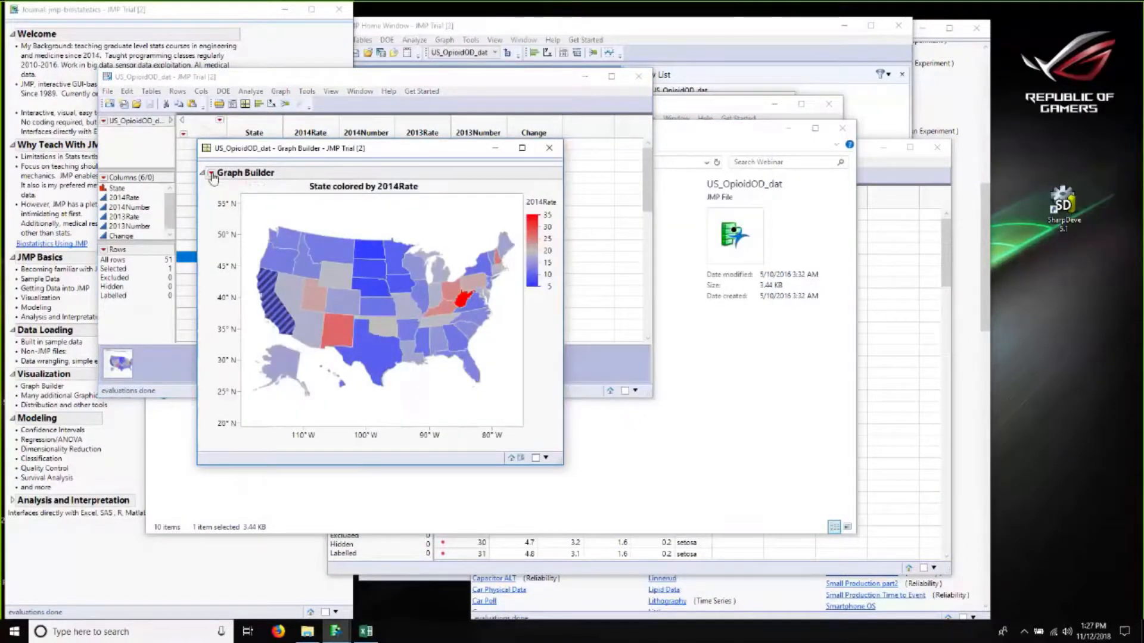
Step: Save the map's script to the data table under the name "States colored by 2014Rate"
click(211, 172)
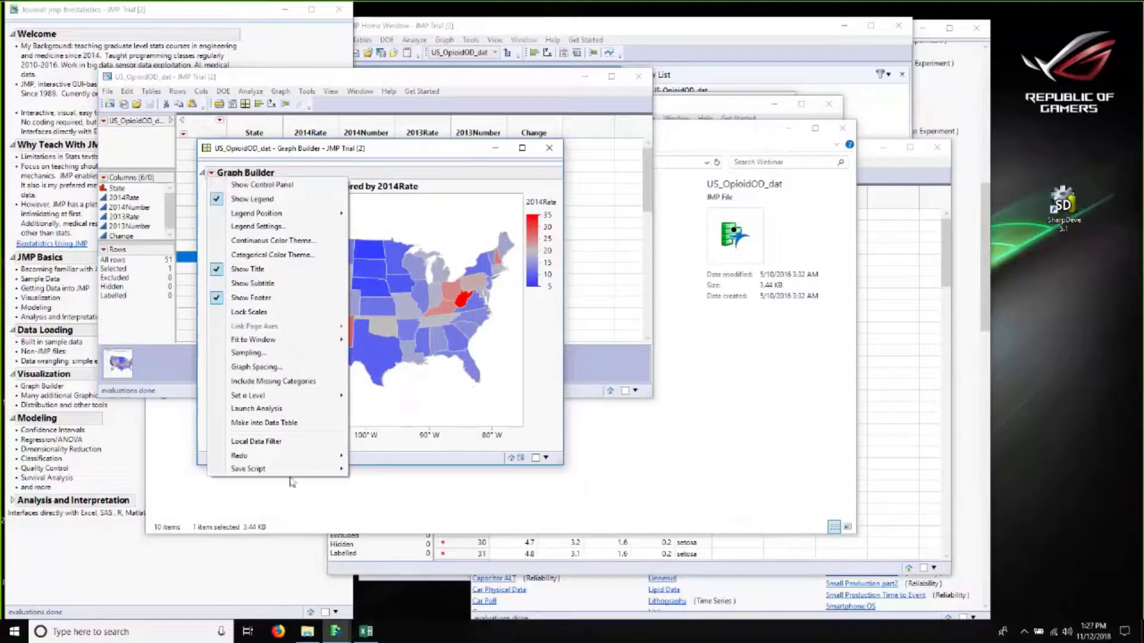
mouse_move(343, 468)
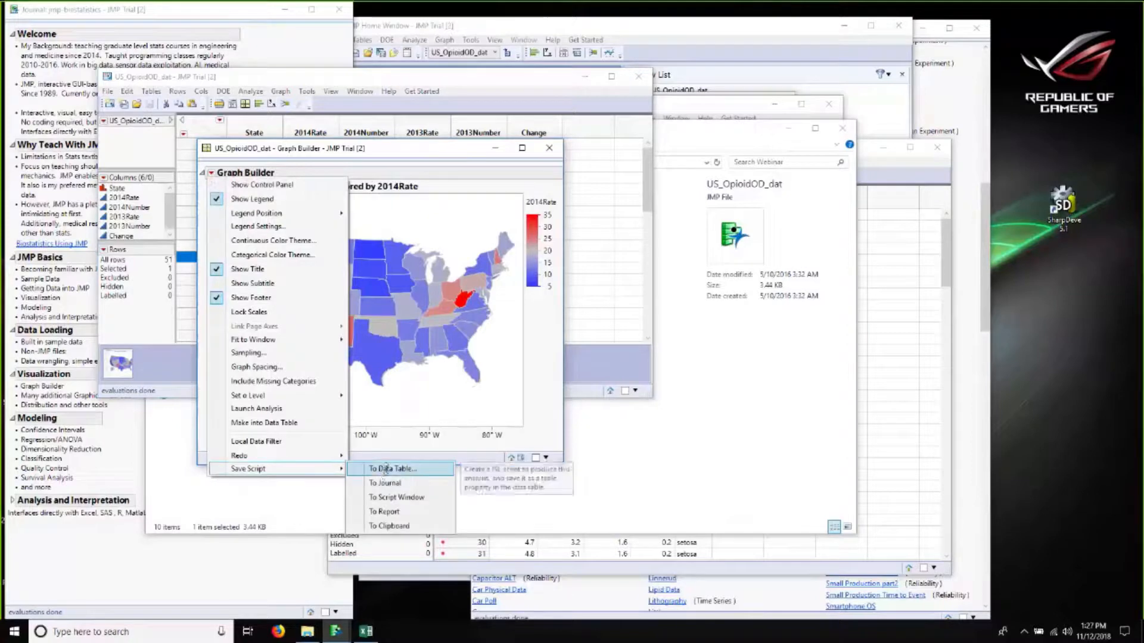
click(386, 470)
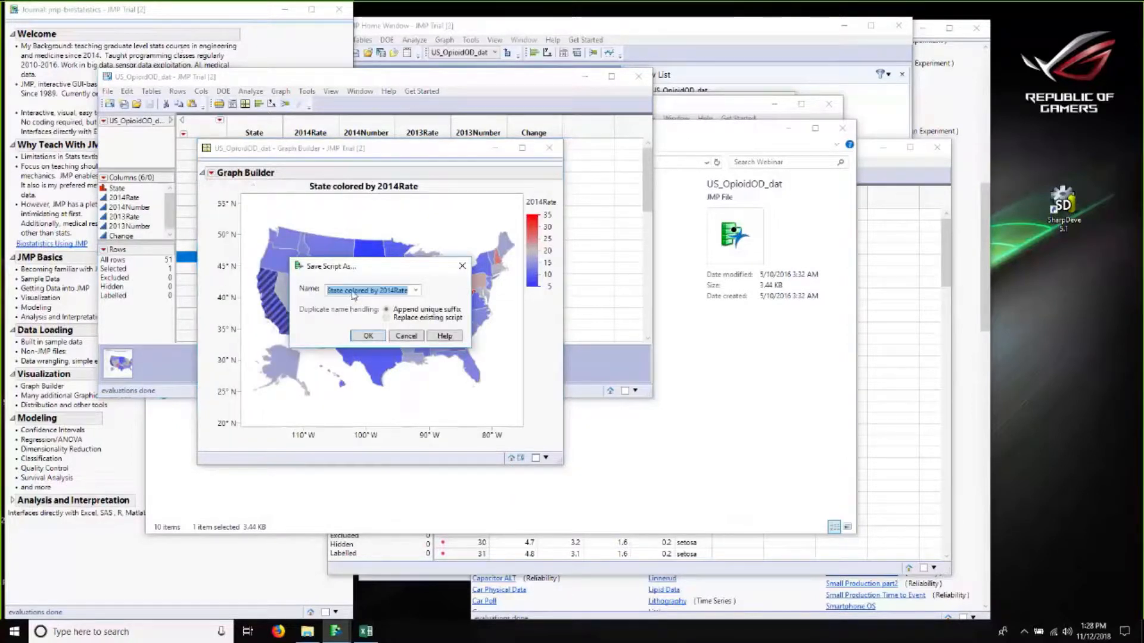
click(352, 292)
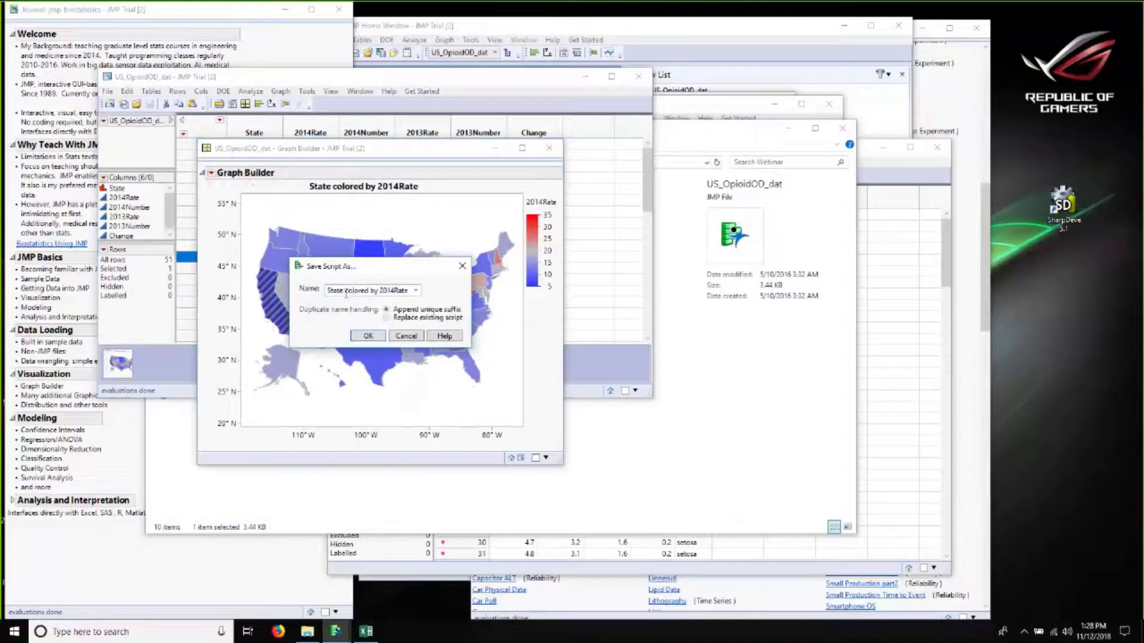
text(s)
click(368, 337)
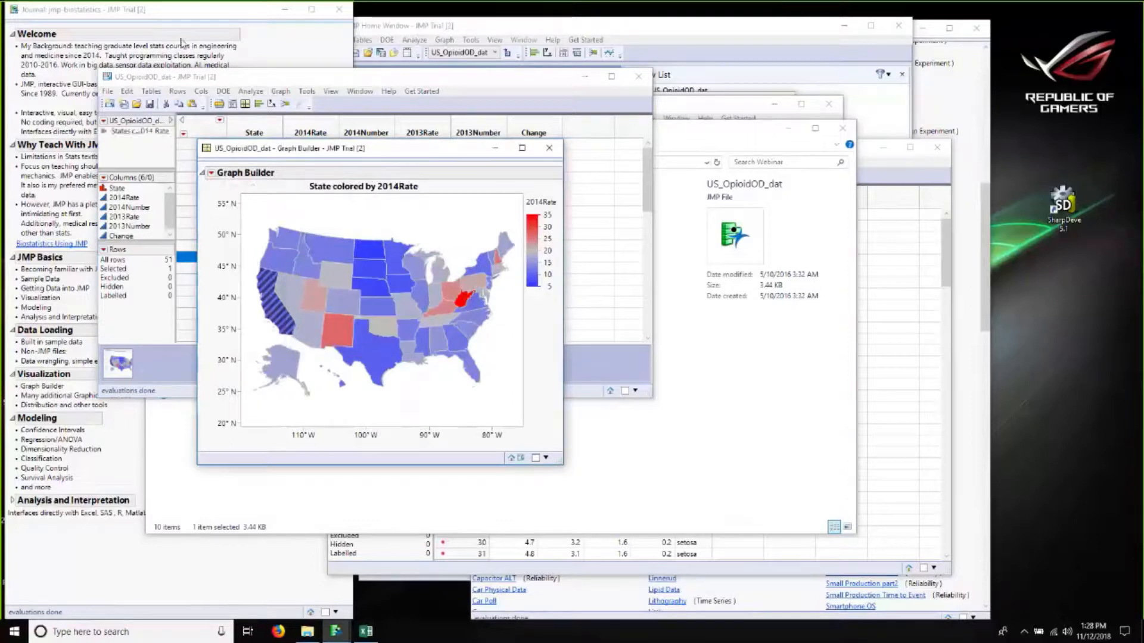
Step: Close the map graph, regenerate it by running the saved table script, and close the regenerated map
click(113, 134)
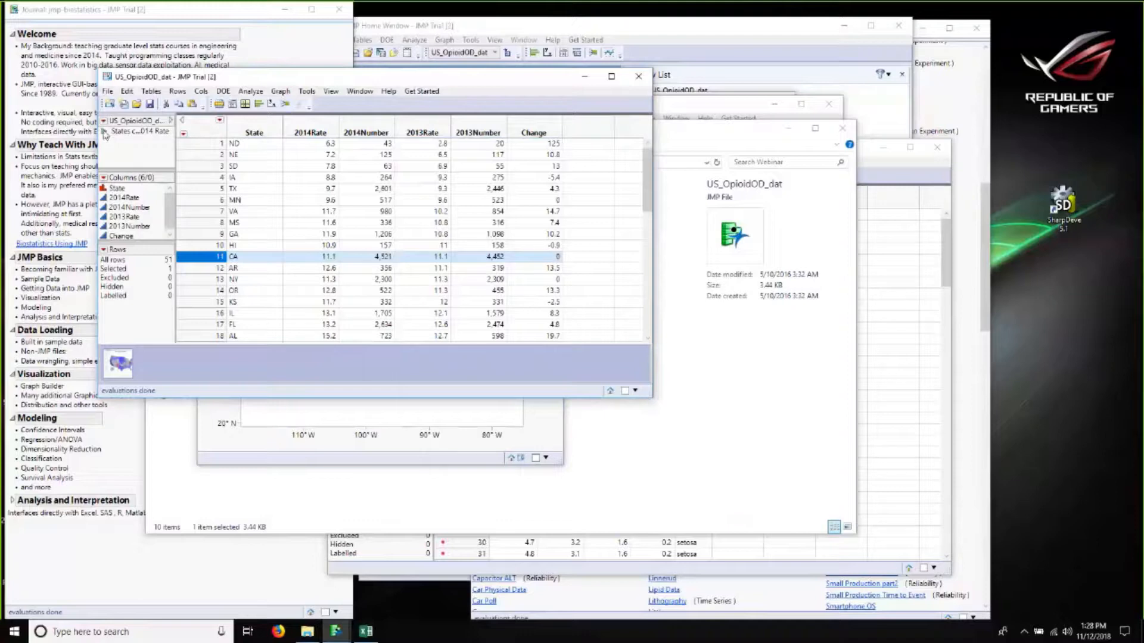
click(407, 446)
click(548, 148)
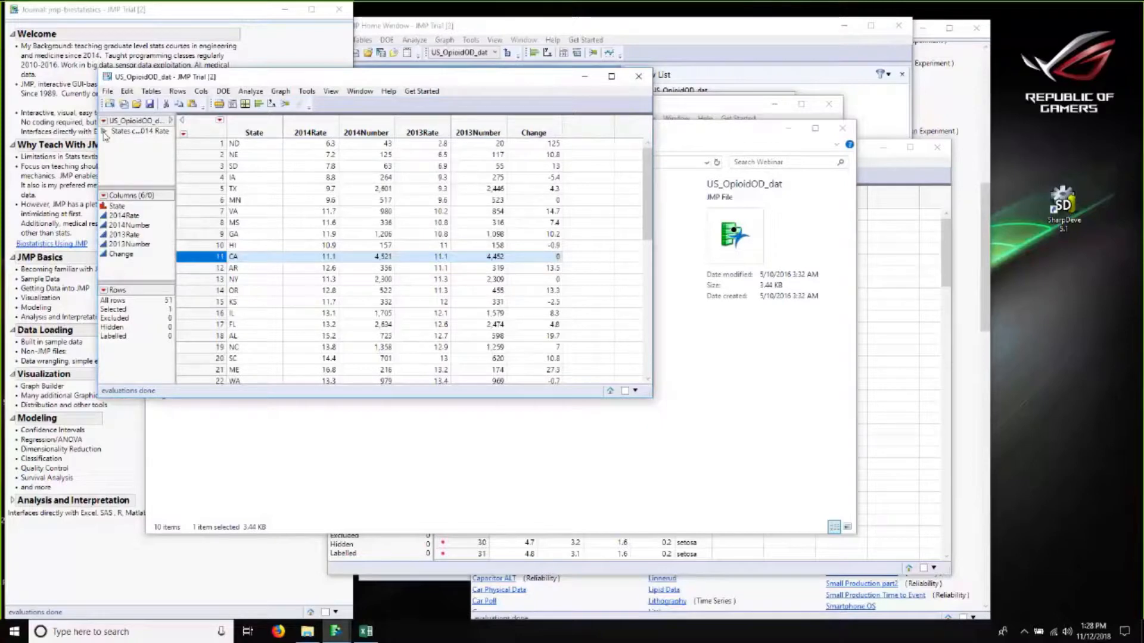
click(104, 132)
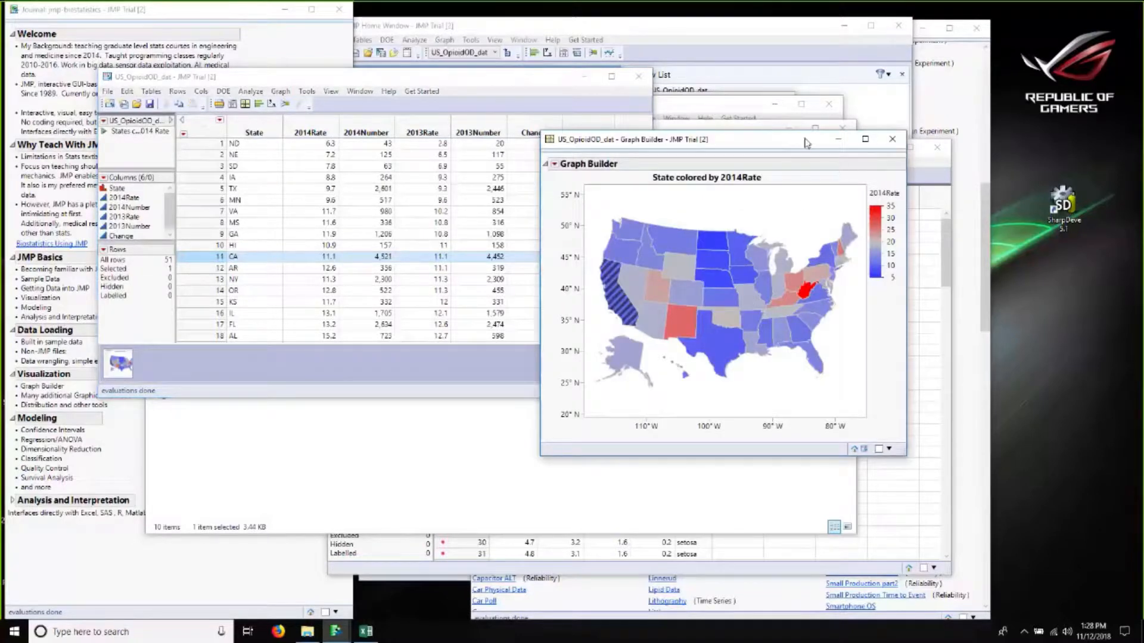
click(891, 139)
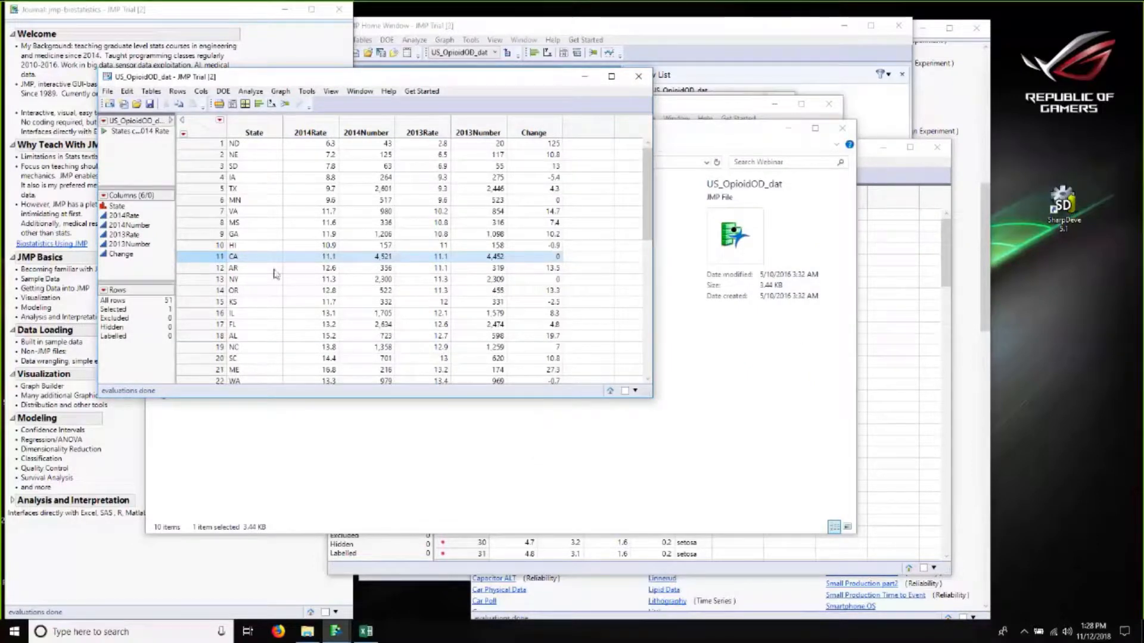
Step: Run the Iris table's Nominal Logistic script and add a Confusion Matrix to the fit report
click(905, 393)
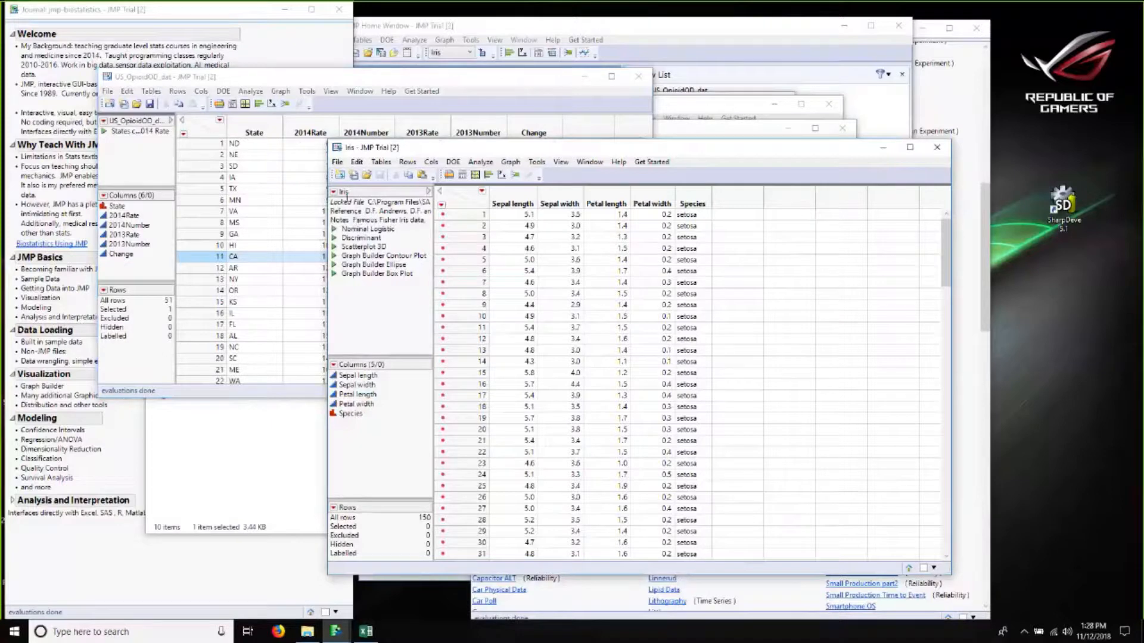
click(334, 229)
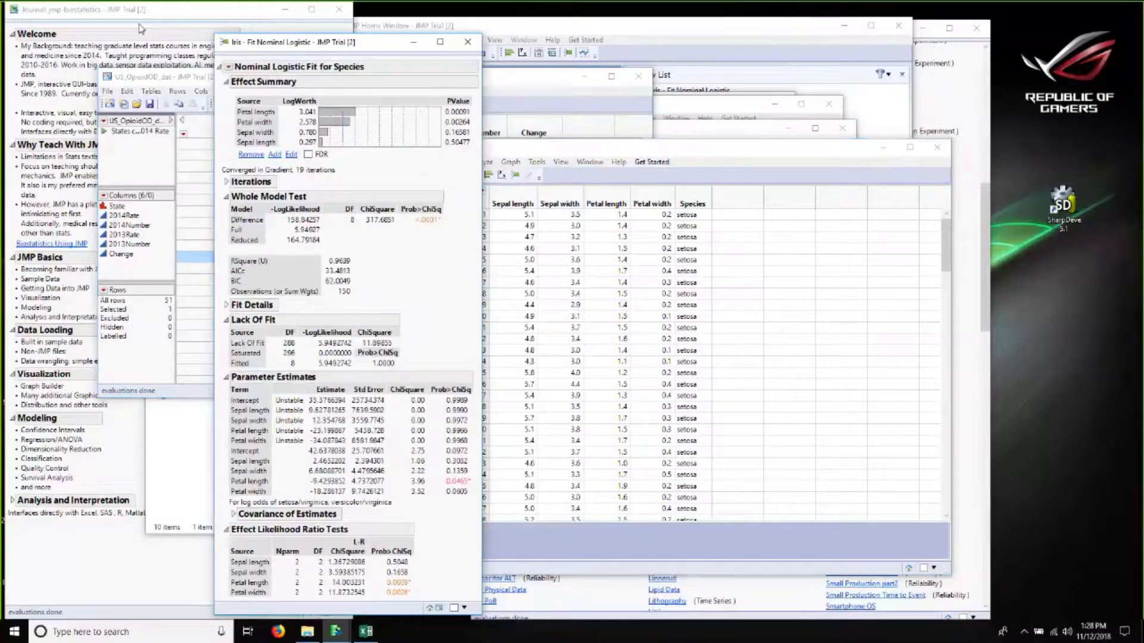
drag(306, 45, 141, 28)
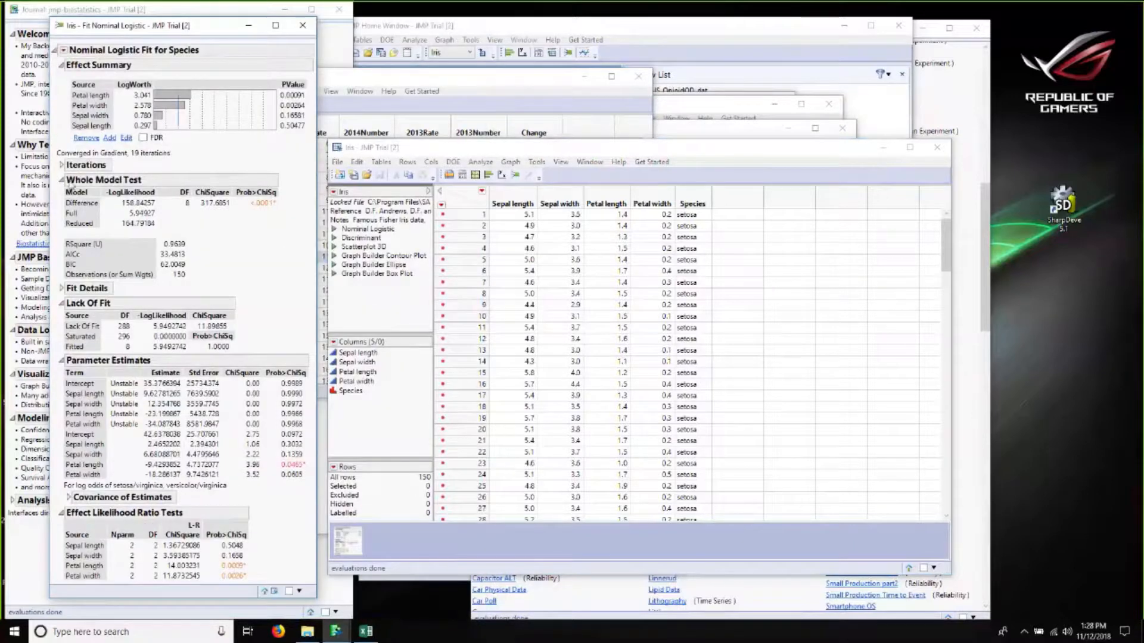
click(64, 50)
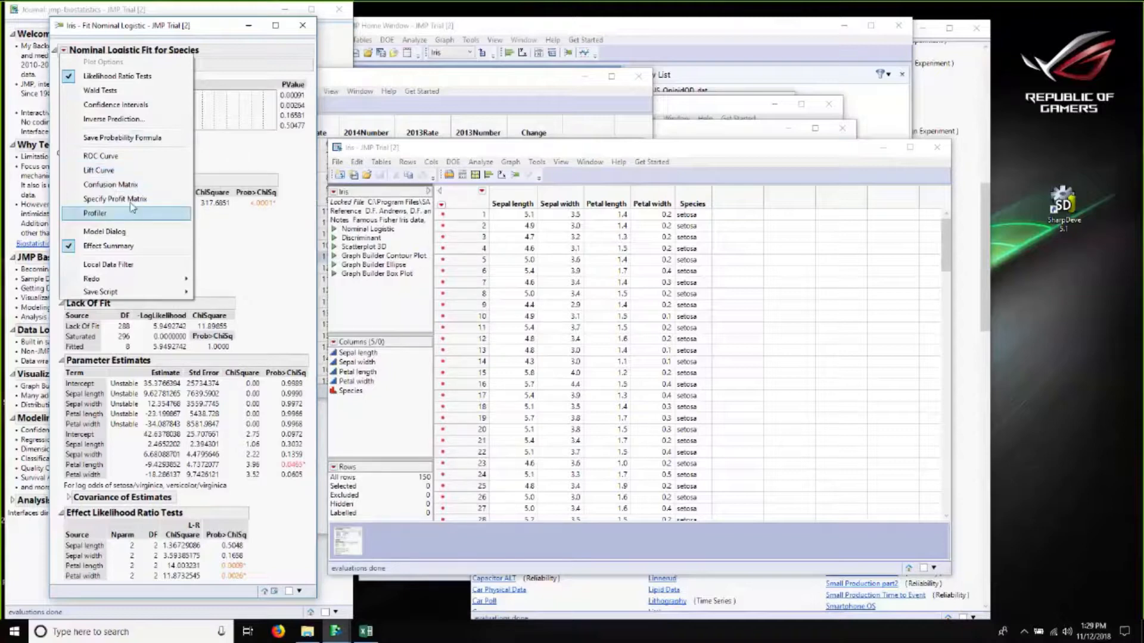
click(111, 185)
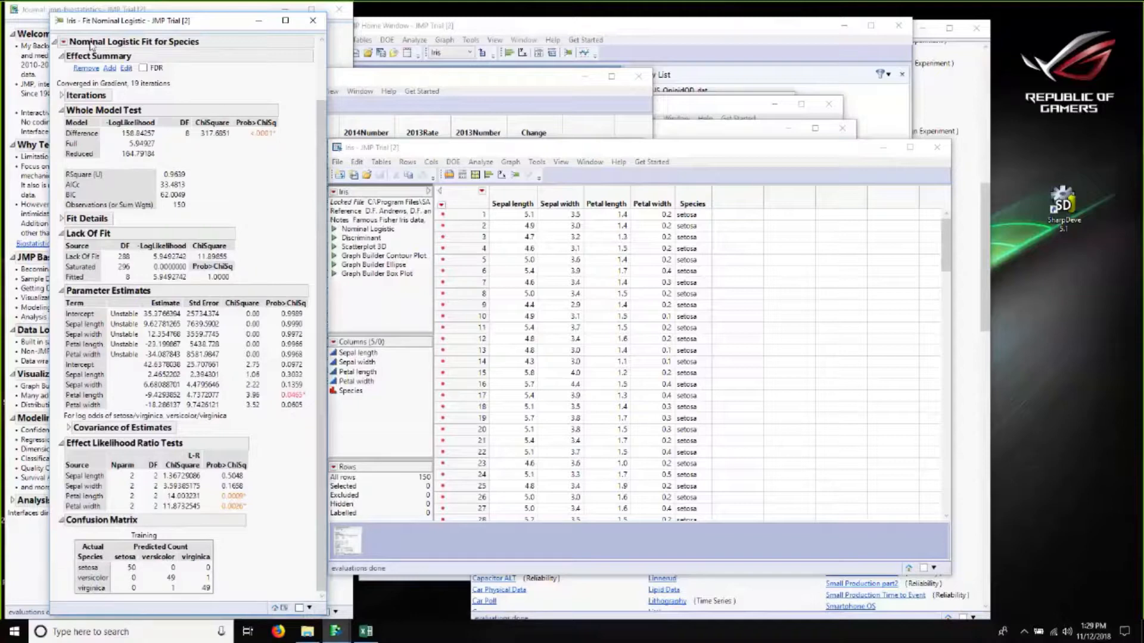
Step: Add an ROC Curve to the nominal logistic fit, review the report, and close the window
click(63, 41)
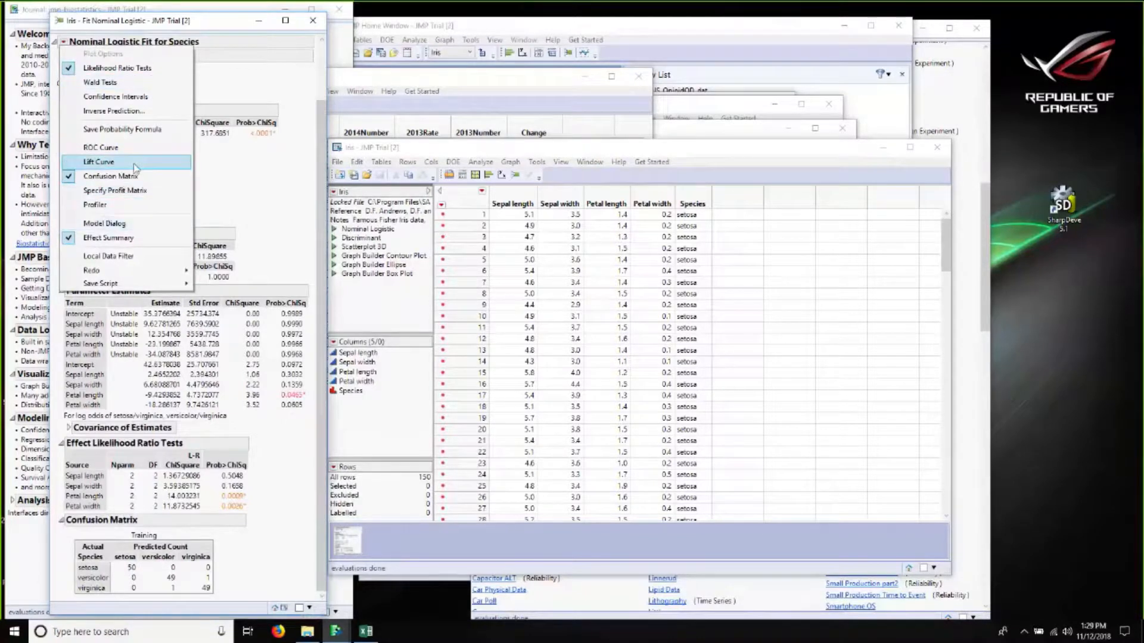
click(101, 148)
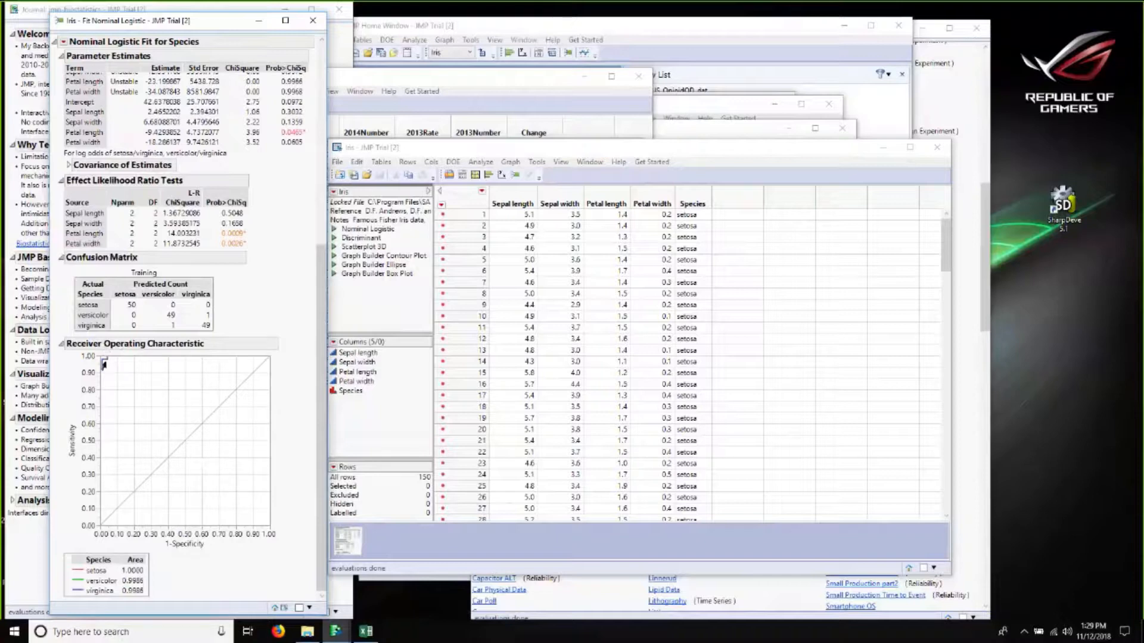
scroll(131, 407, up, 1)
scroll(132, 407, up, 4)
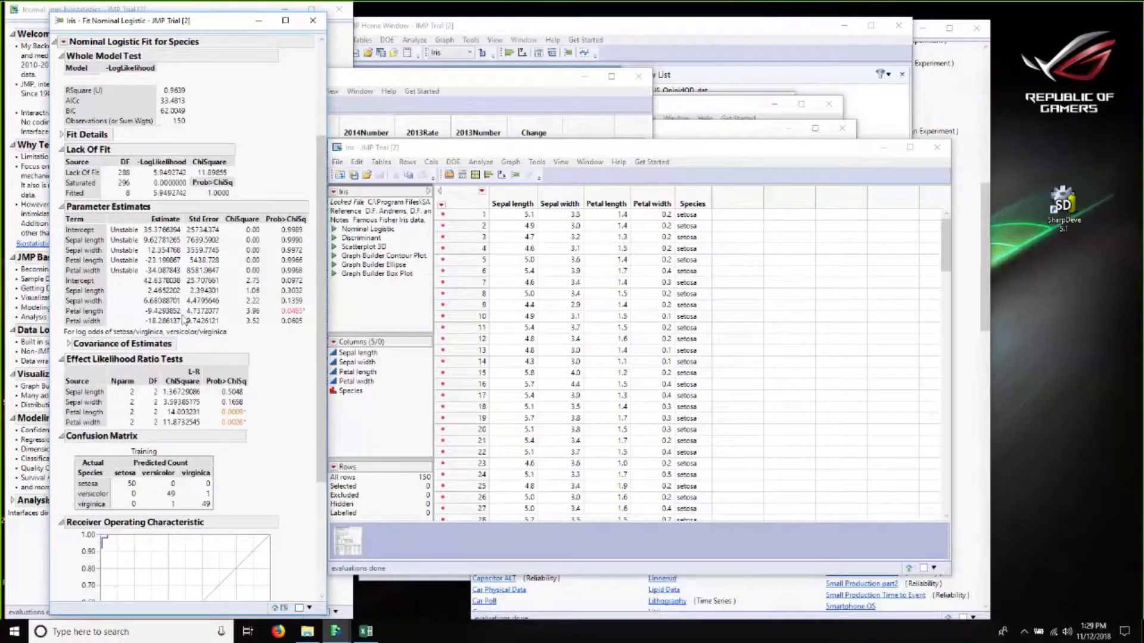
scroll(146, 285, up, 4)
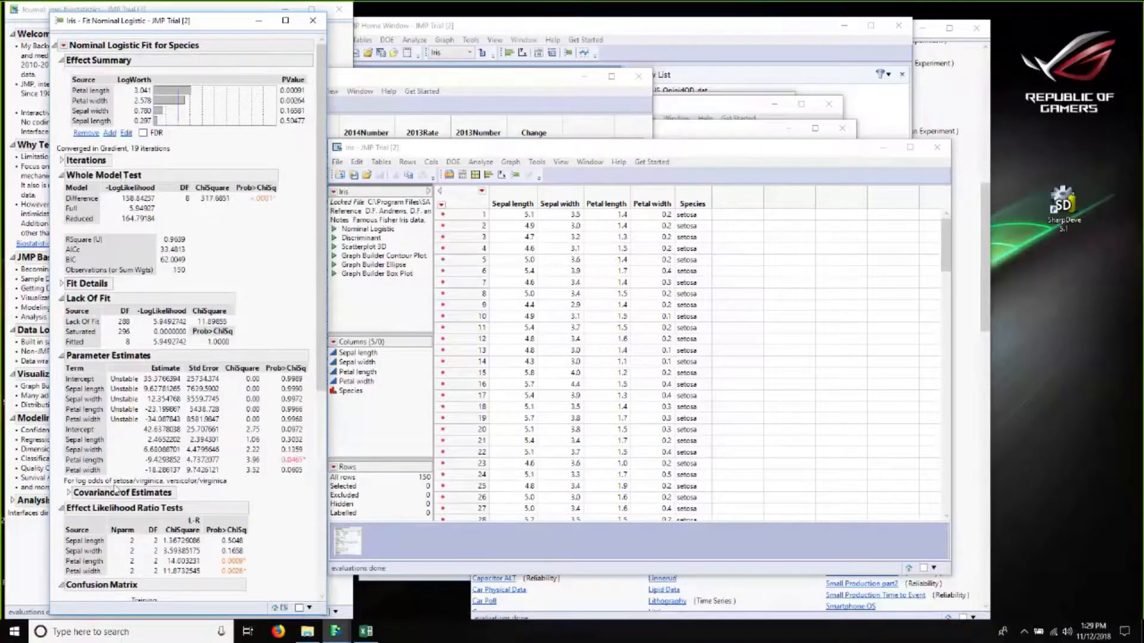
click(313, 22)
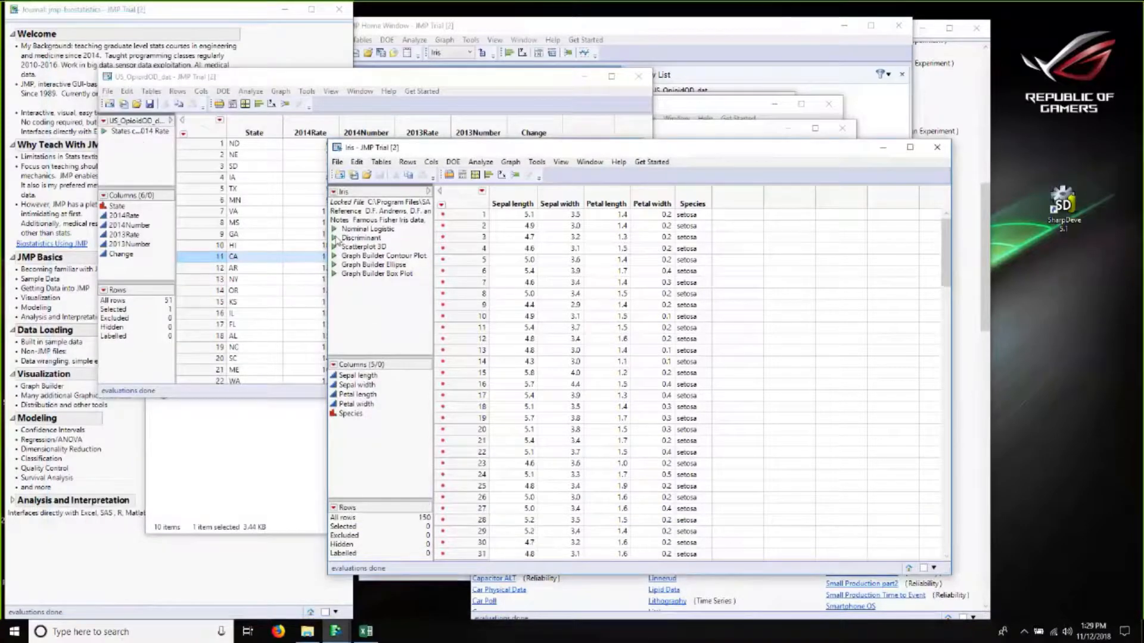
Step: Run the Iris Discriminant script and try selecting points in its canonical plot
click(333, 239)
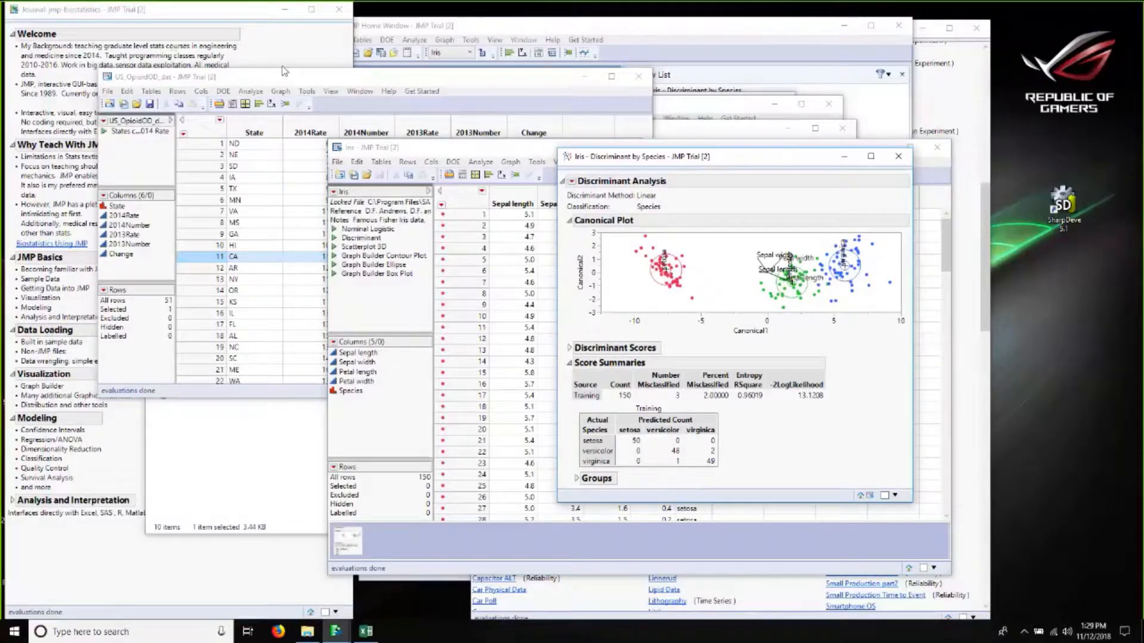
drag(802, 160, 286, 74)
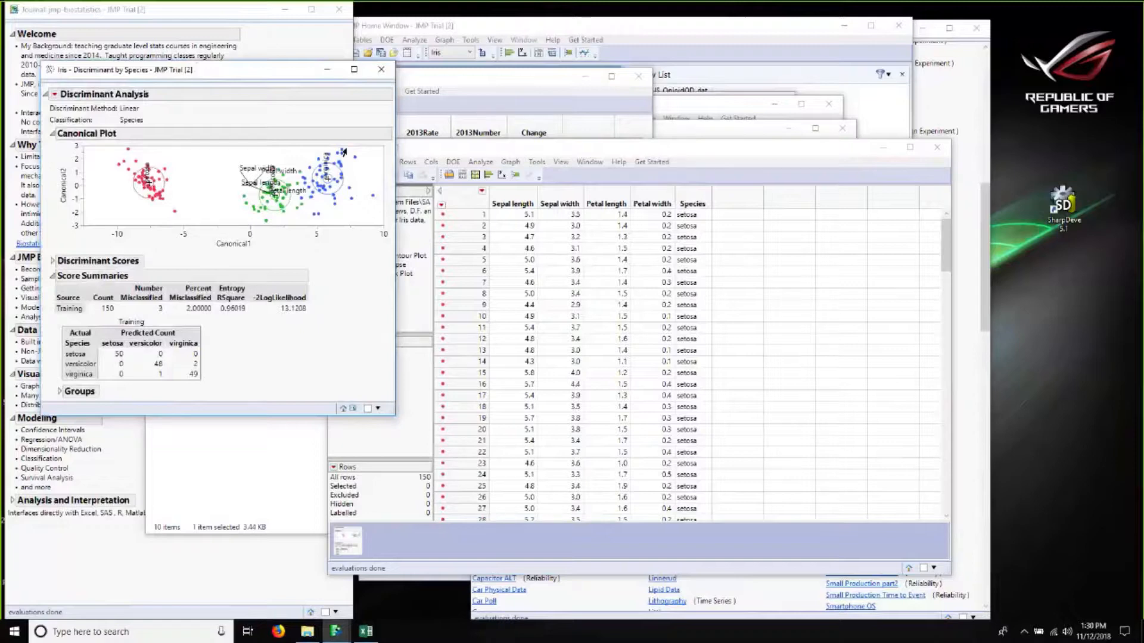
drag(203, 155, 100, 217)
click(179, 164)
drag(162, 147, 215, 187)
click(215, 187)
Step: Run Principal Components on Sepal length, Sepal width, Petal length and Petal width
click(510, 159)
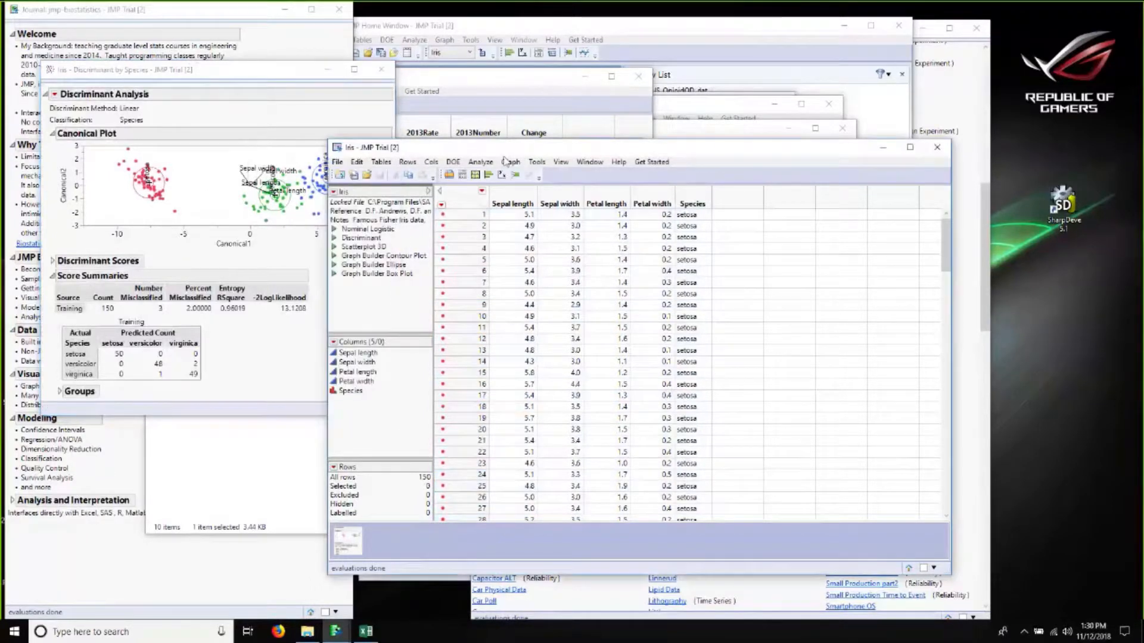
drag(483, 148, 548, 68)
click(548, 83)
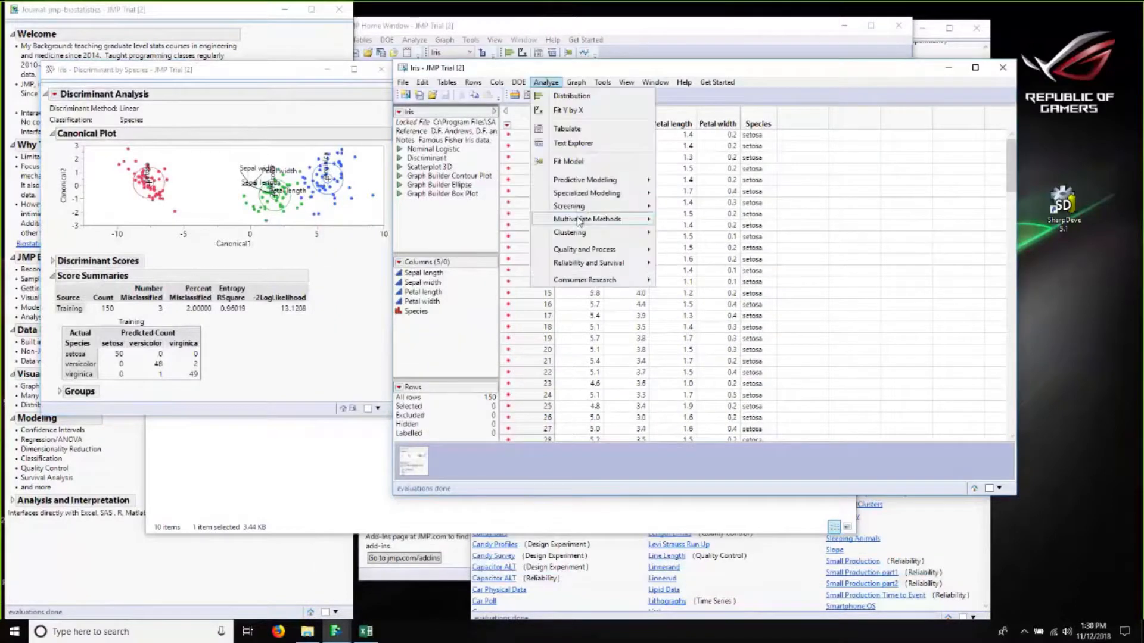
mouse_move(582, 221)
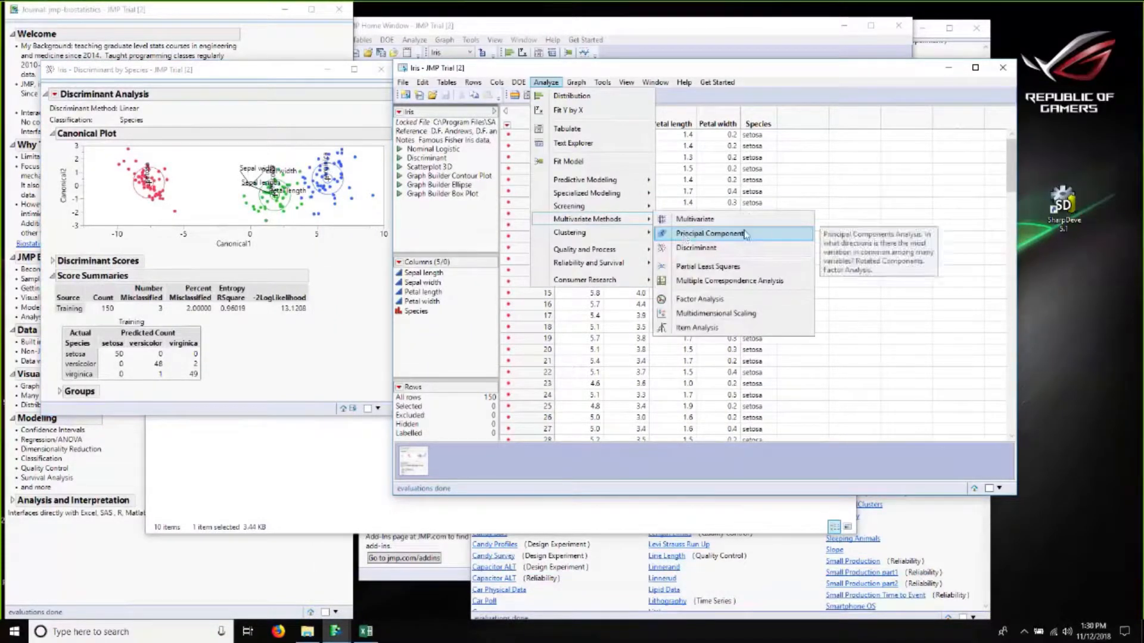
click(769, 242)
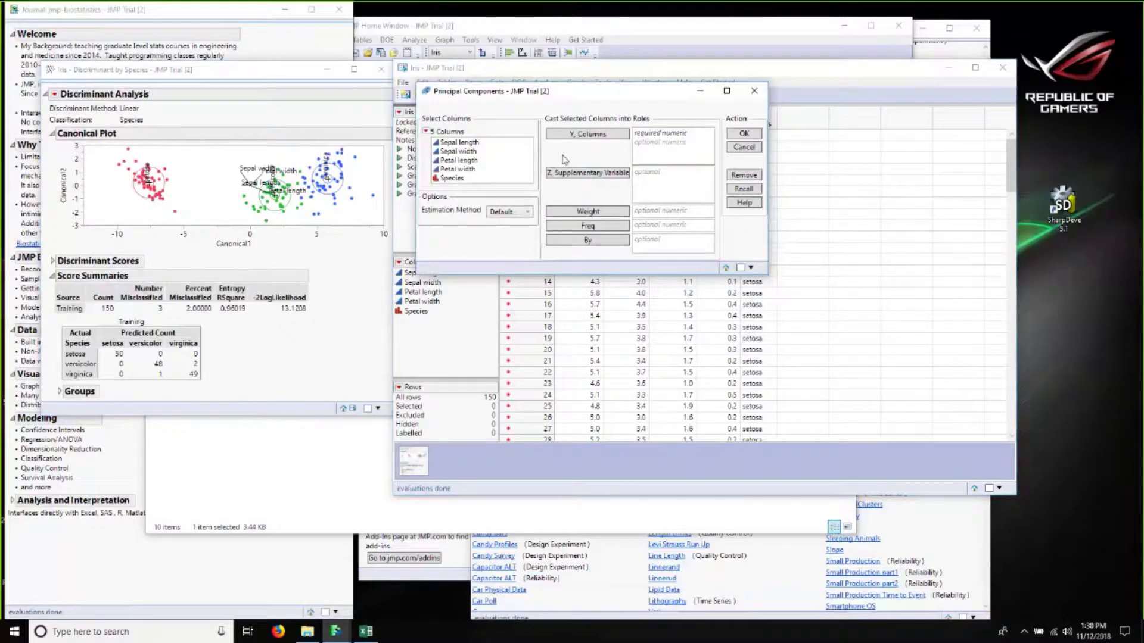
drag(501, 143, 495, 172)
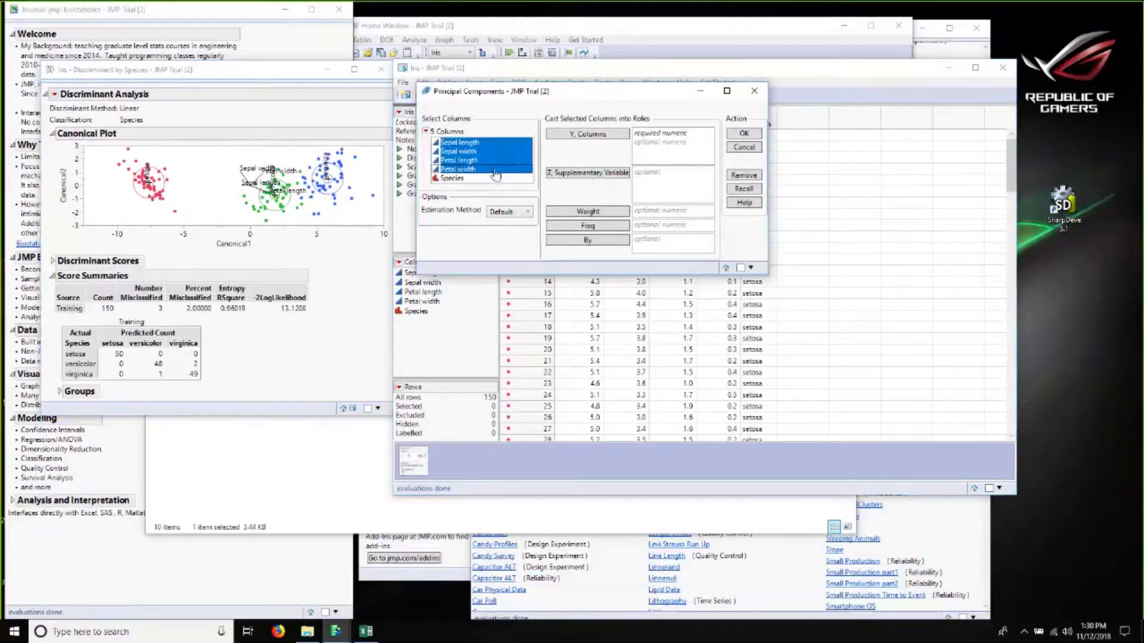
click(568, 134)
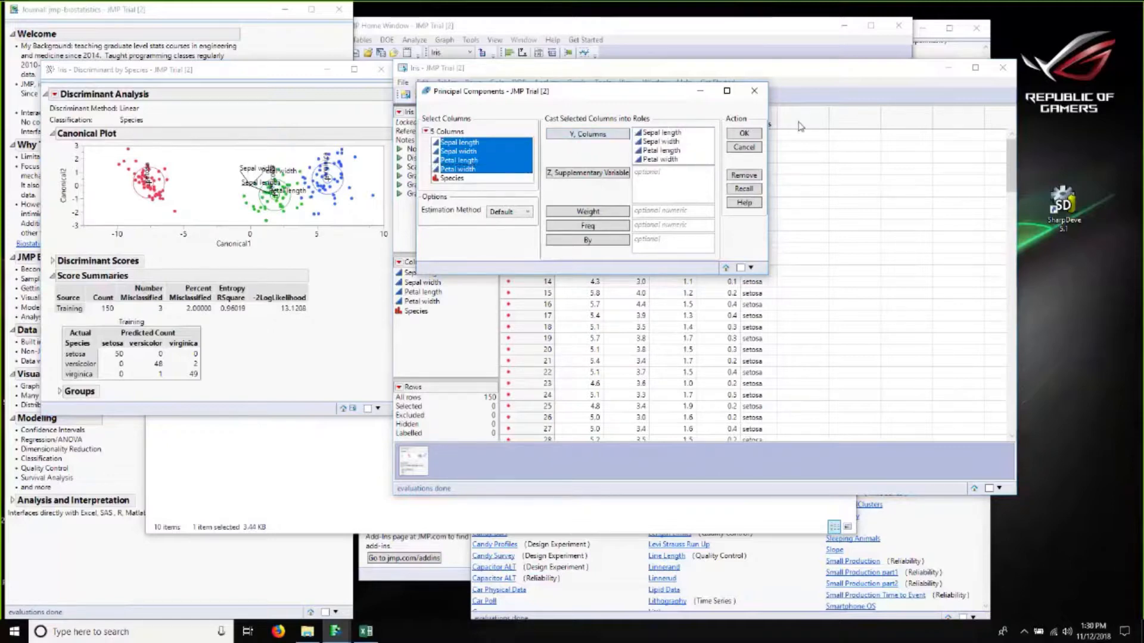
click(746, 133)
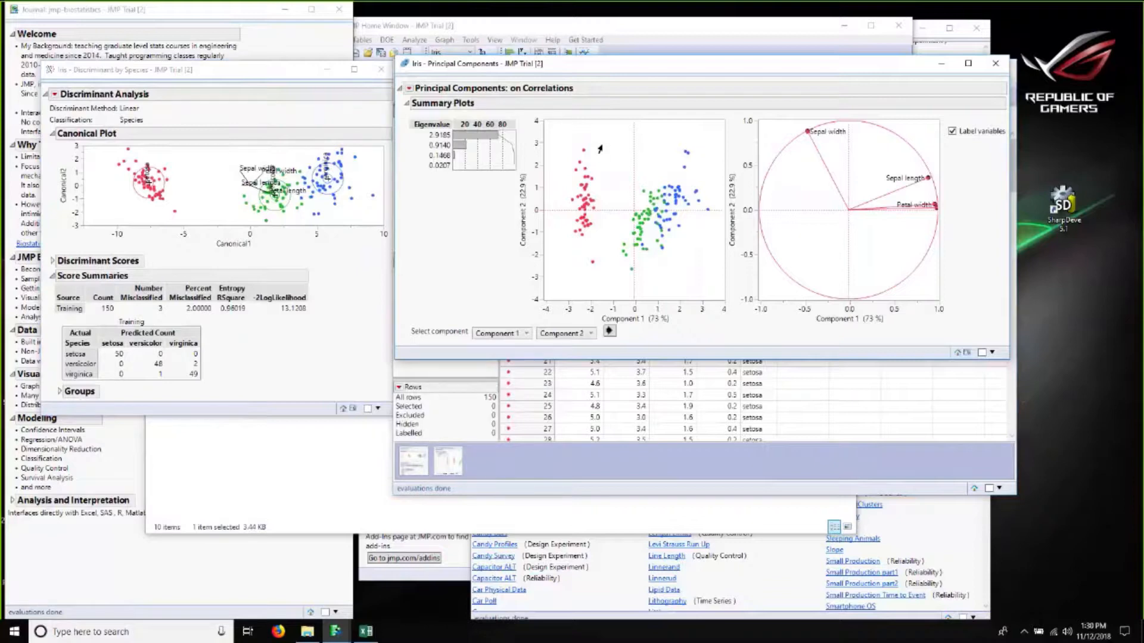
Step: Select point clusters in the principal components and canonical plots and scroll the Iris table to the highlighted rows
drag(612, 138, 561, 276)
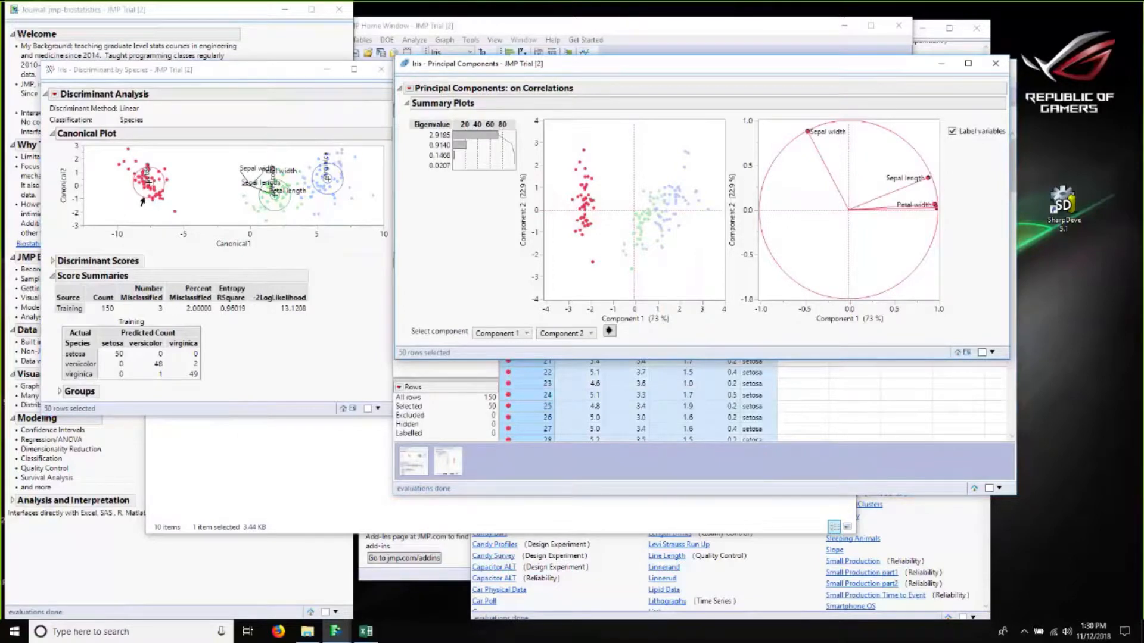
click(632, 149)
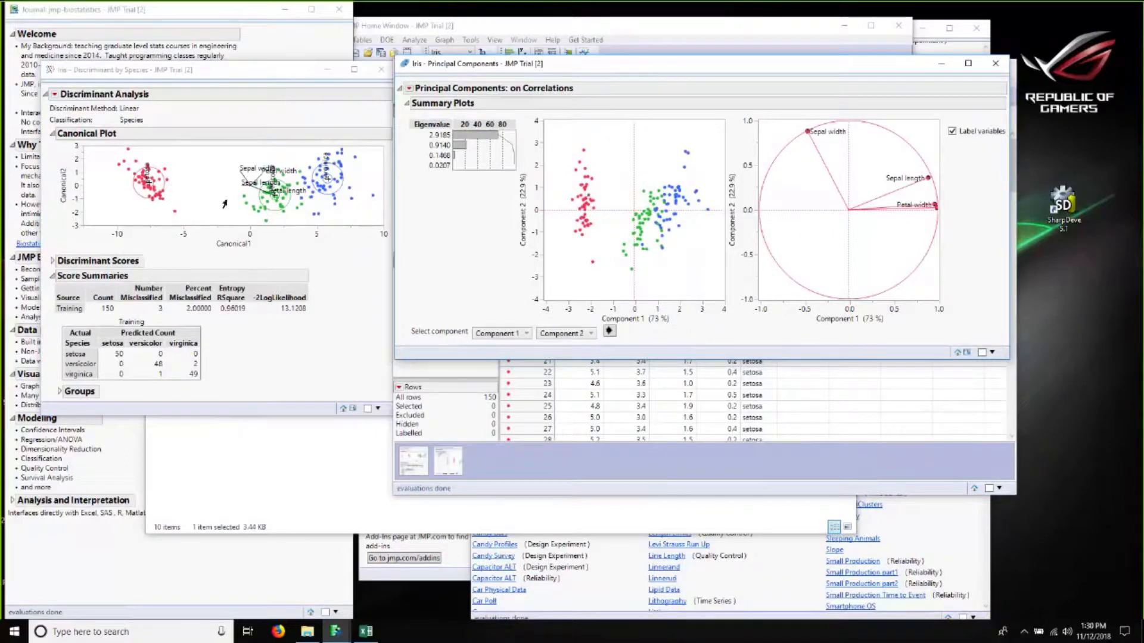
click(286, 171)
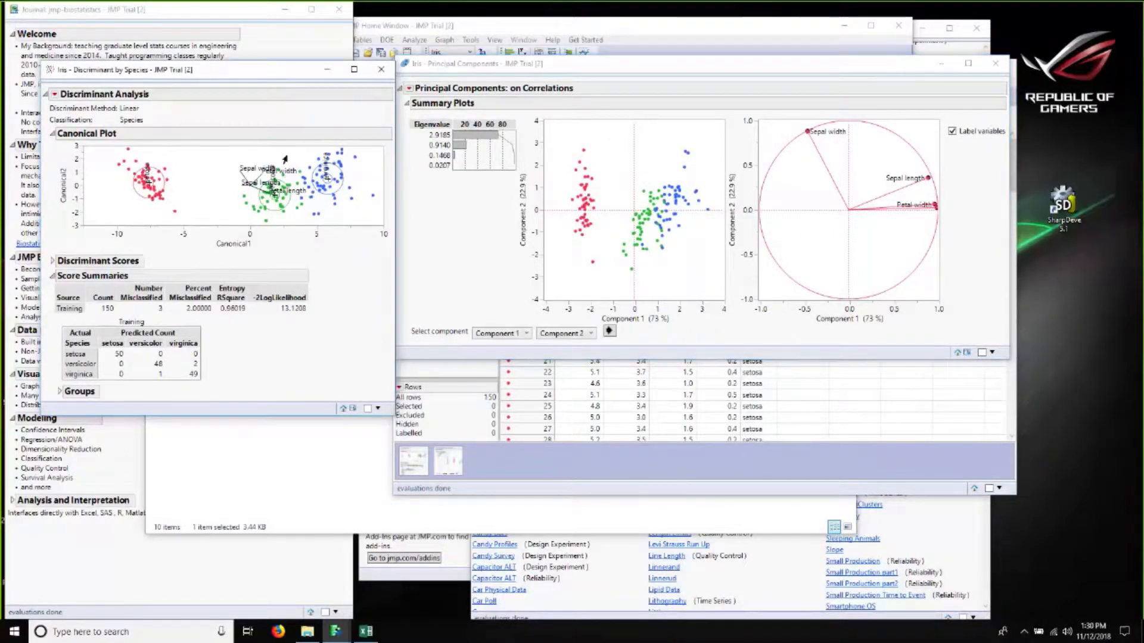
drag(290, 154, 311, 225)
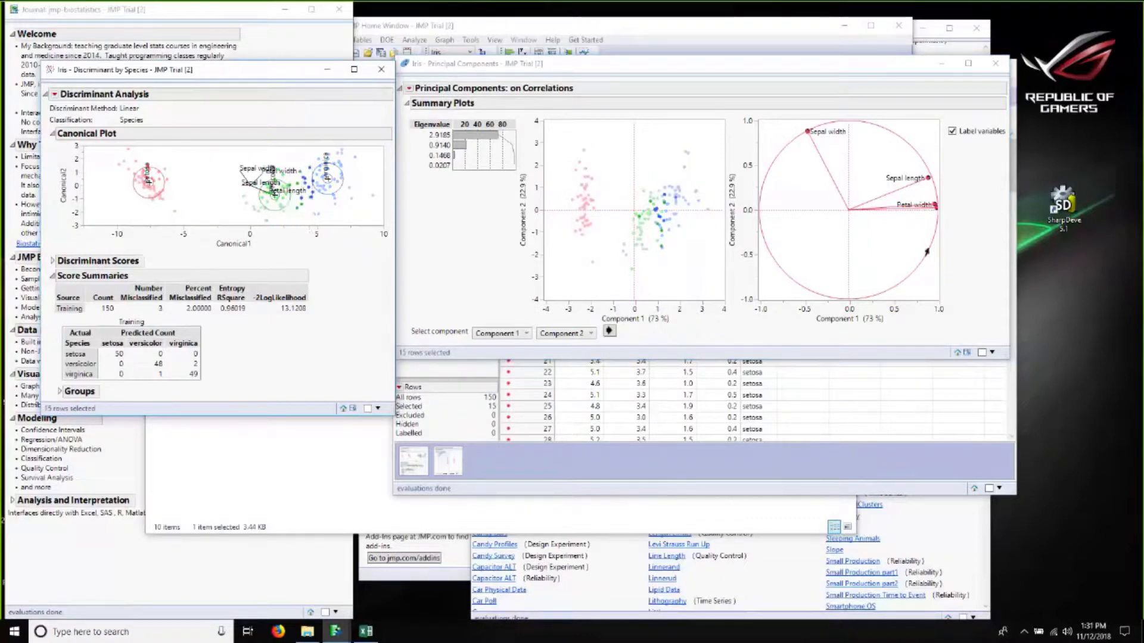
click(987, 473)
drag(1012, 154, 1011, 319)
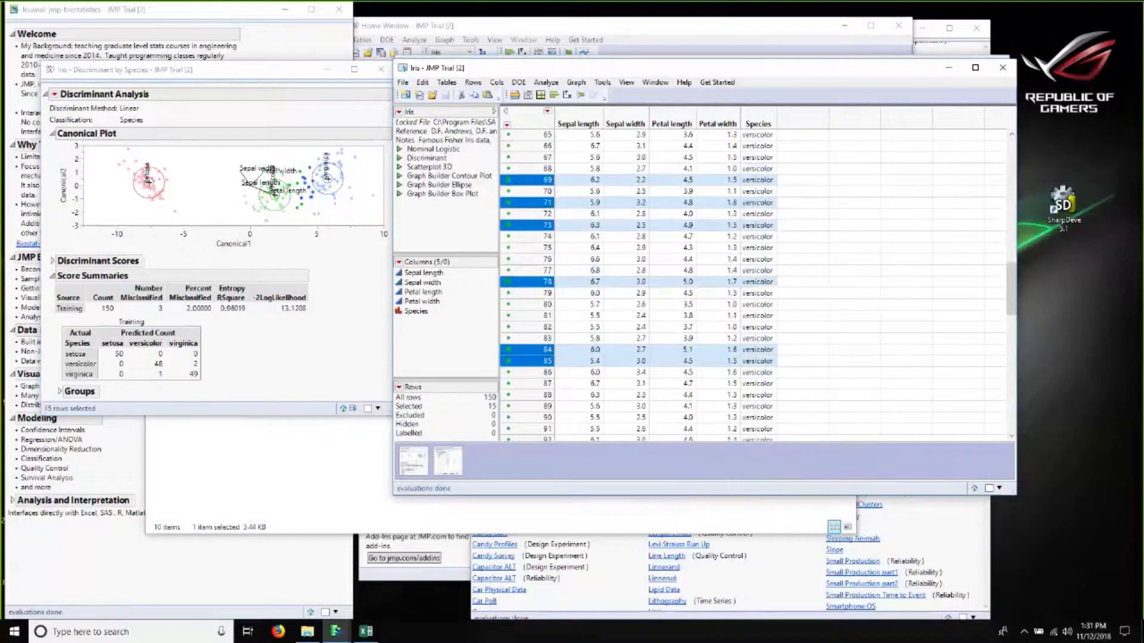
Step: Expand the Discriminant Scores report in the discriminant analysis
click(299, 383)
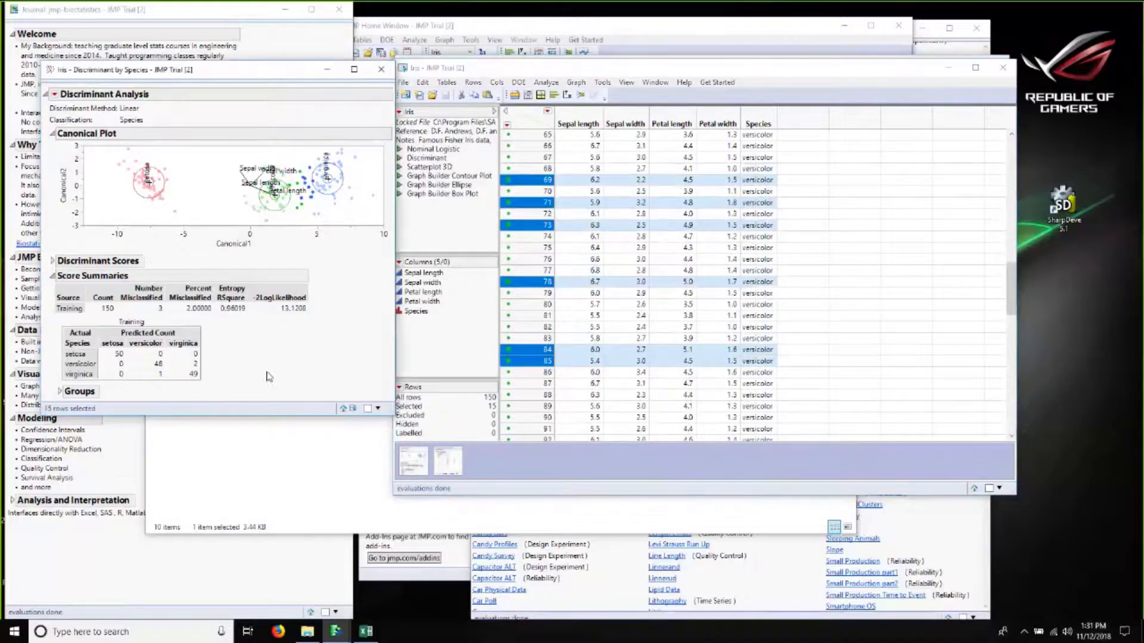
click(51, 264)
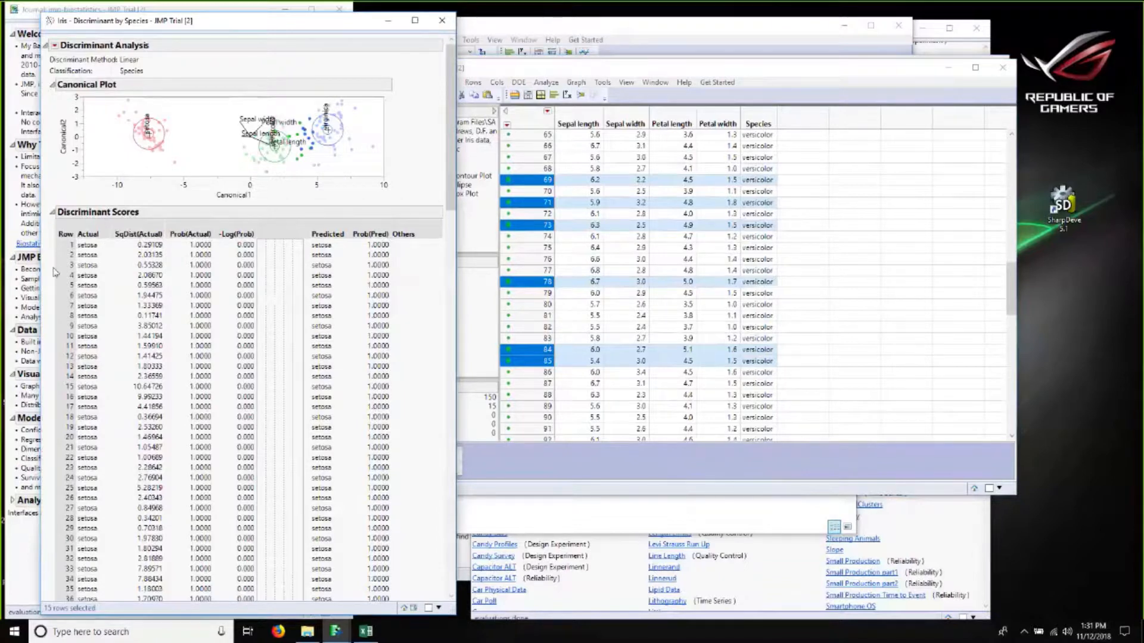
Step: Collapse the Discriminant Scores report and turn on Show Within Covariances in the discriminant analysis
click(53, 213)
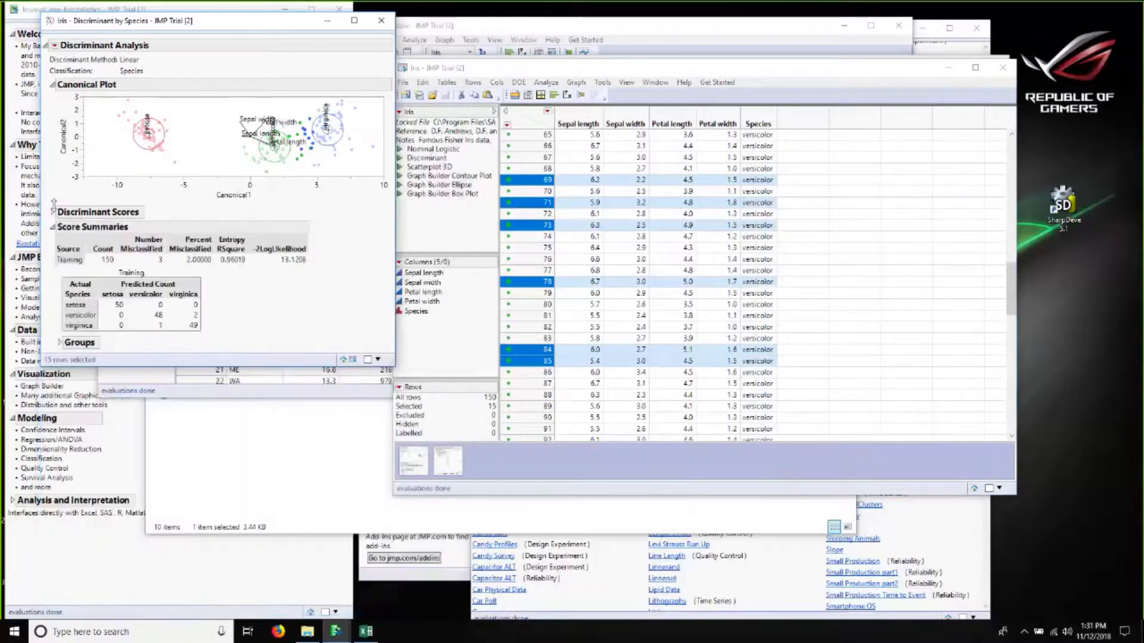
click(54, 45)
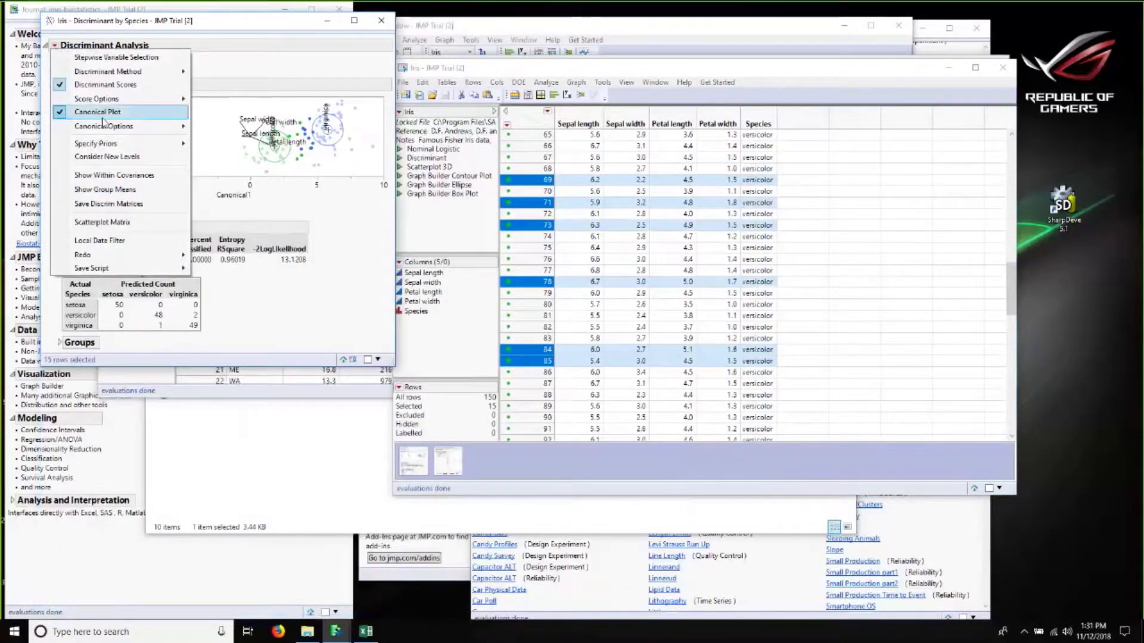
click(105, 177)
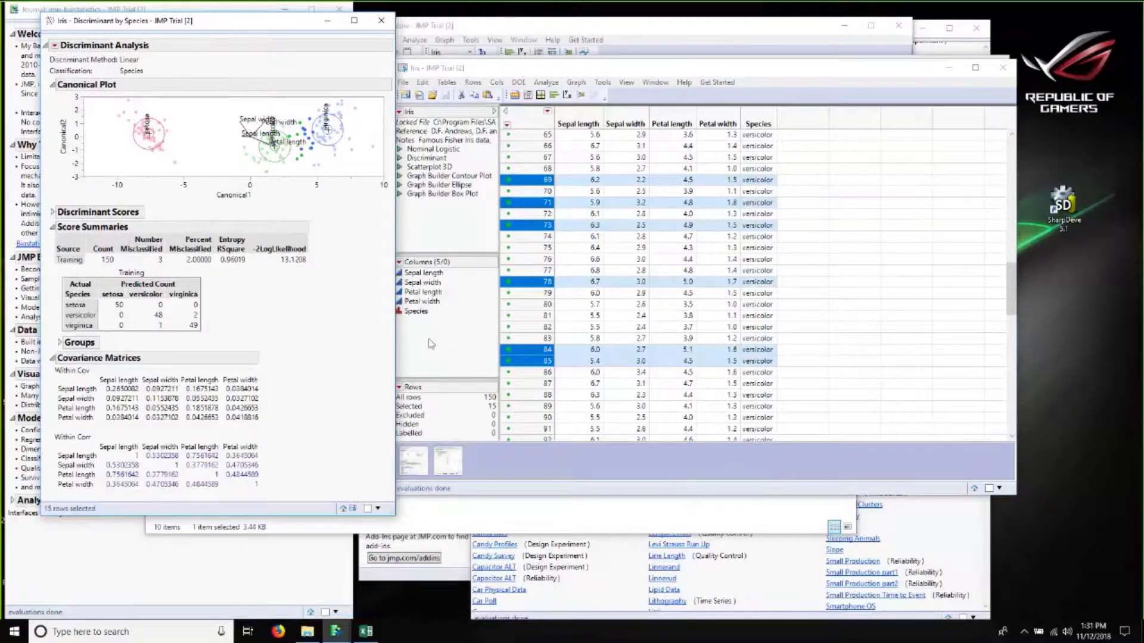
Step: Clear the point selection in the canonical plot and expand the Groups report
click(191, 172)
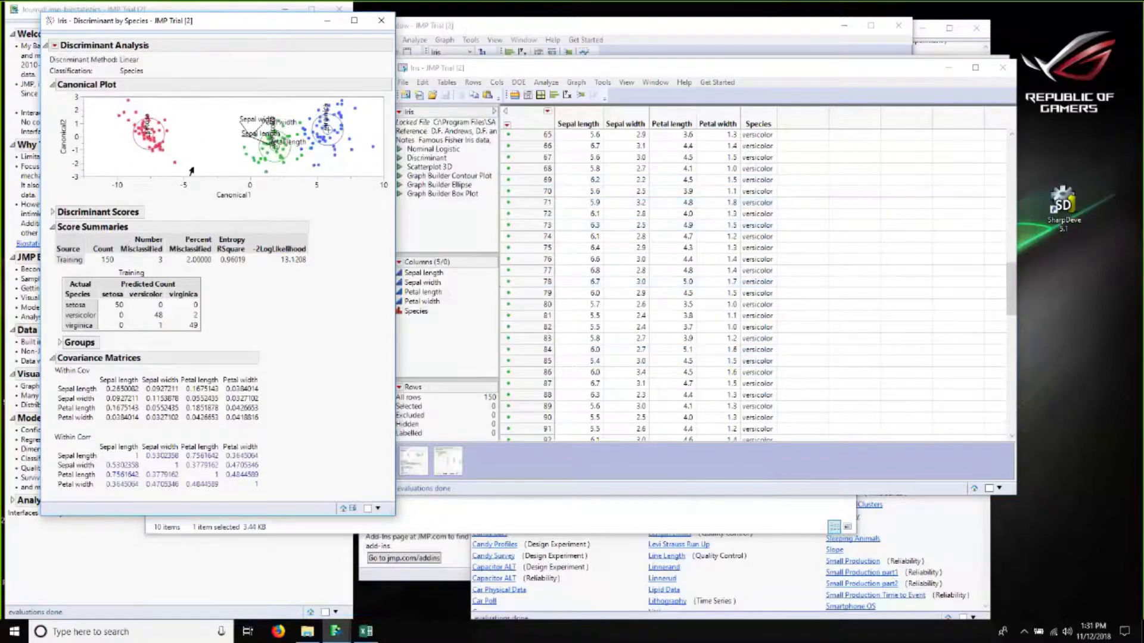
click(60, 343)
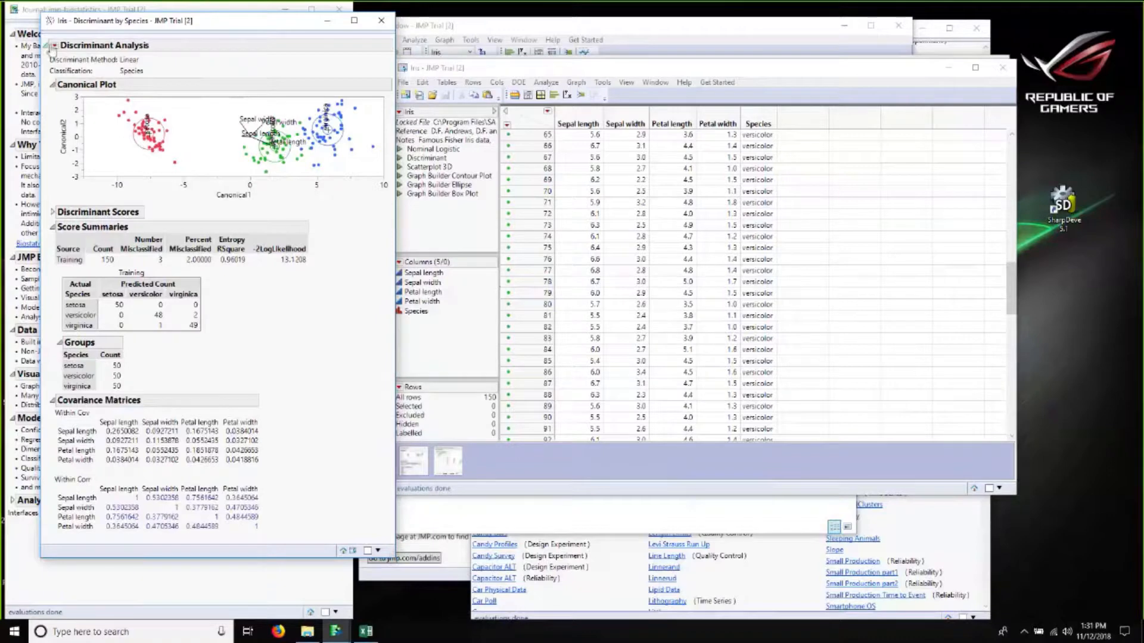
Step: Turn on Show Canonical Details from the canonical options, briefly expand the Within Matrix, then collapse the Canonical Details report
click(55, 46)
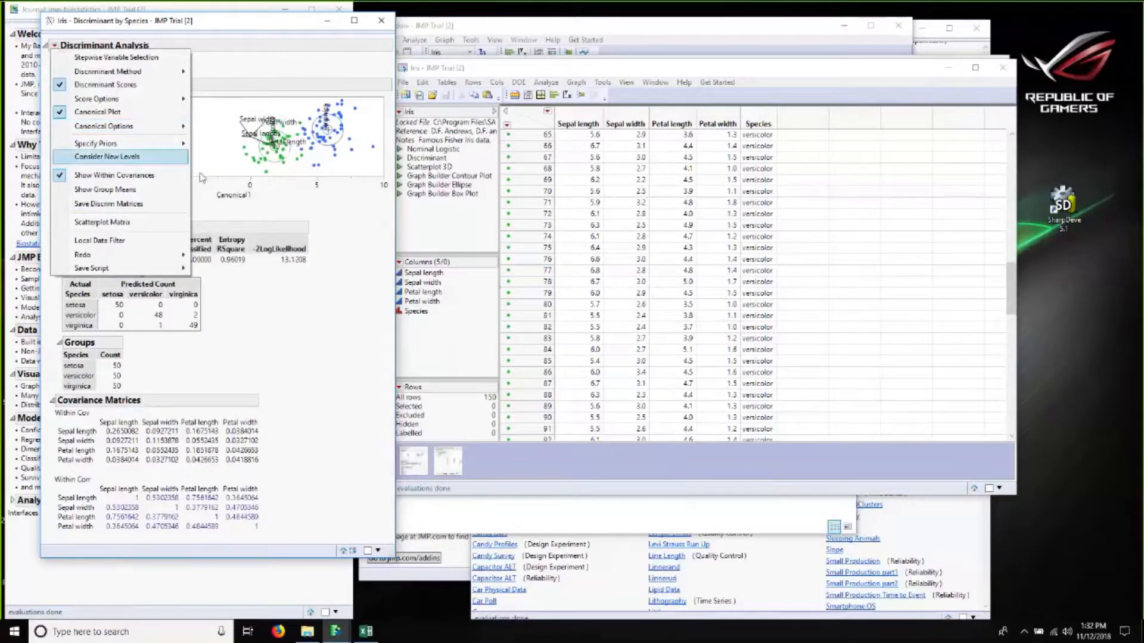
mouse_move(167, 126)
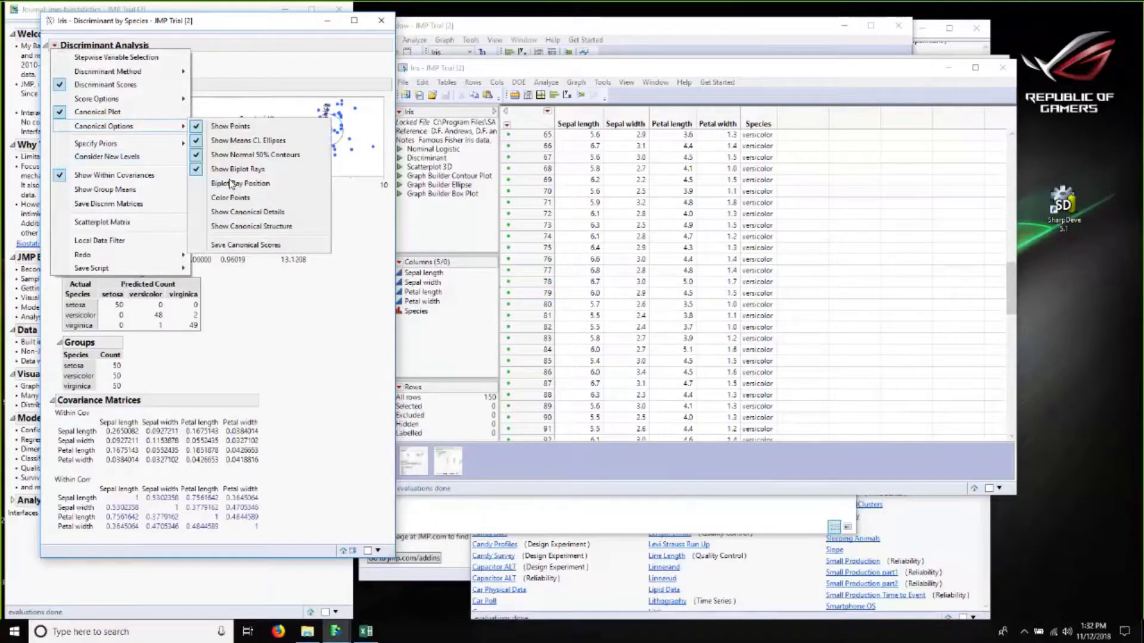
click(245, 213)
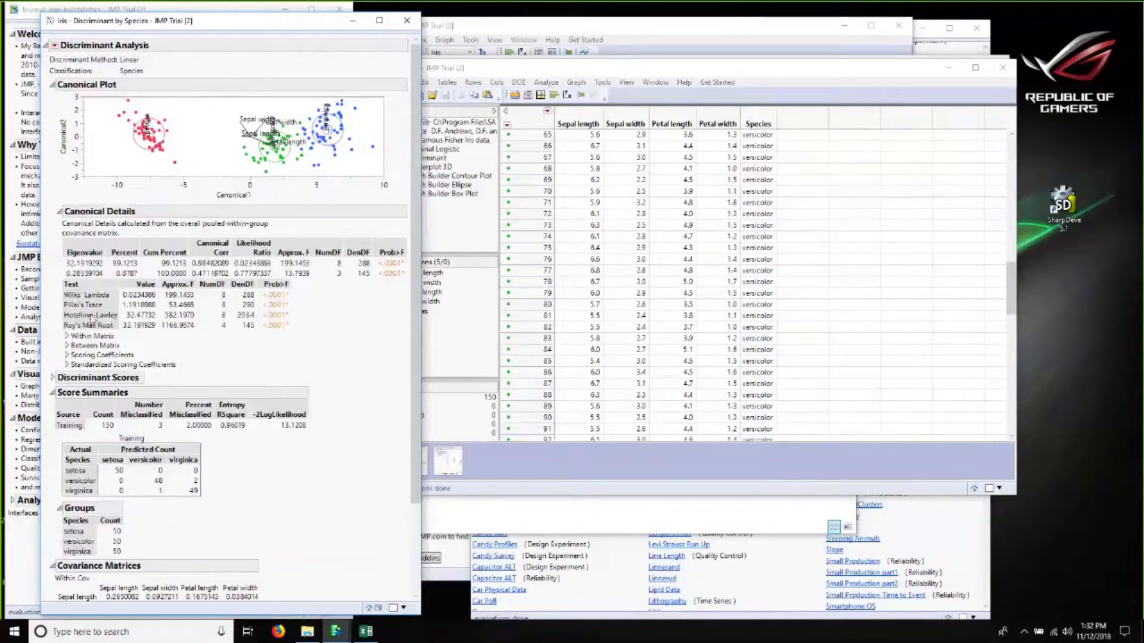
click(67, 337)
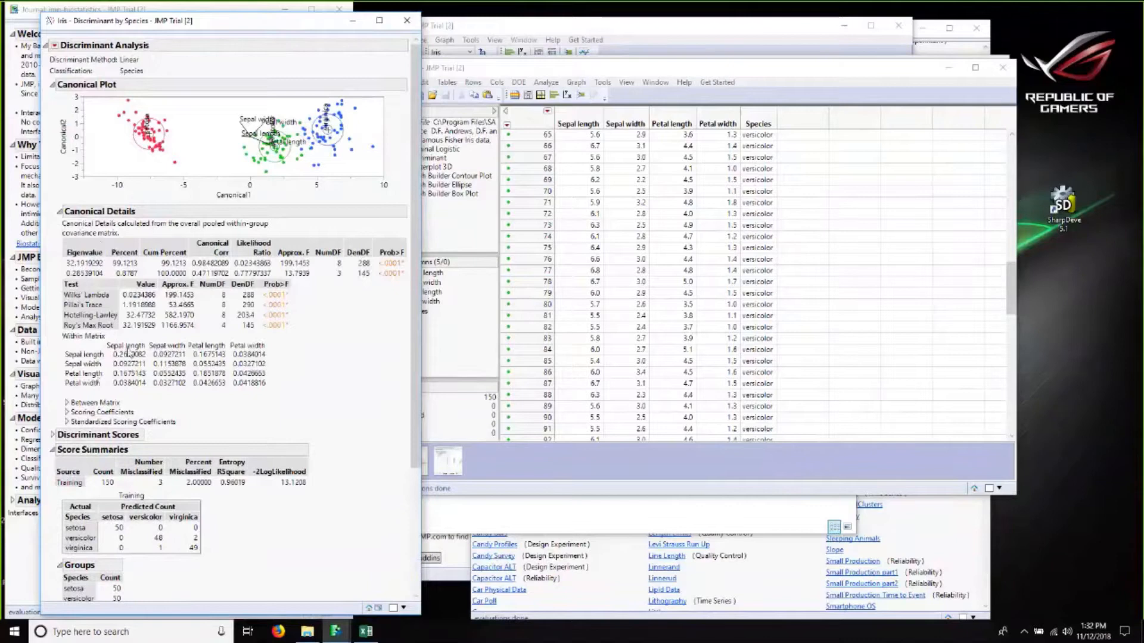
click(65, 337)
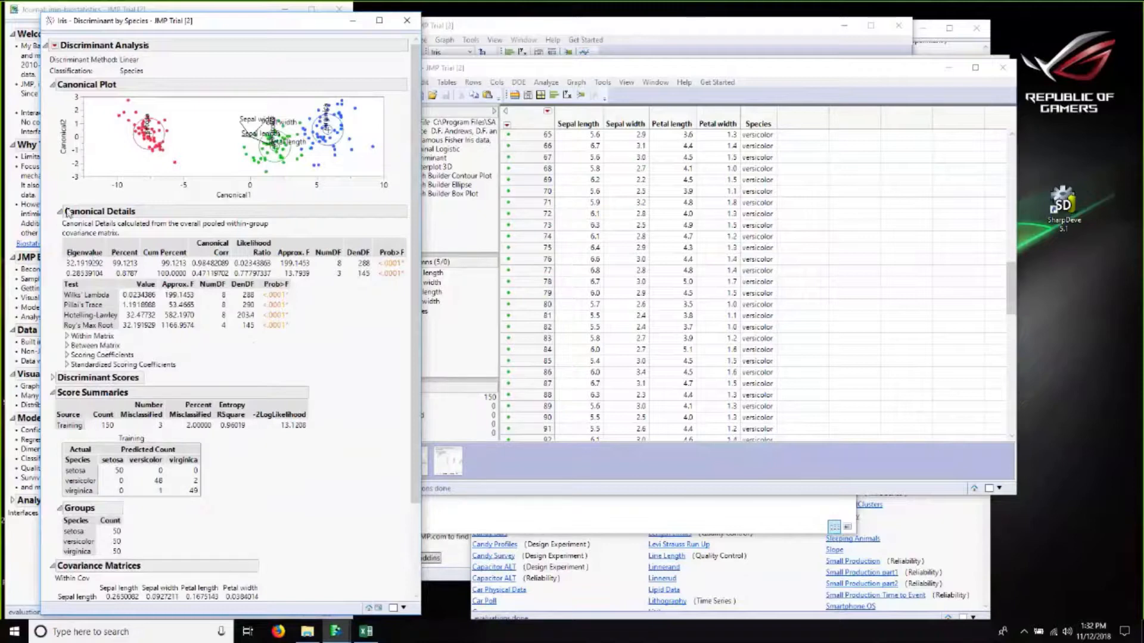
click(60, 211)
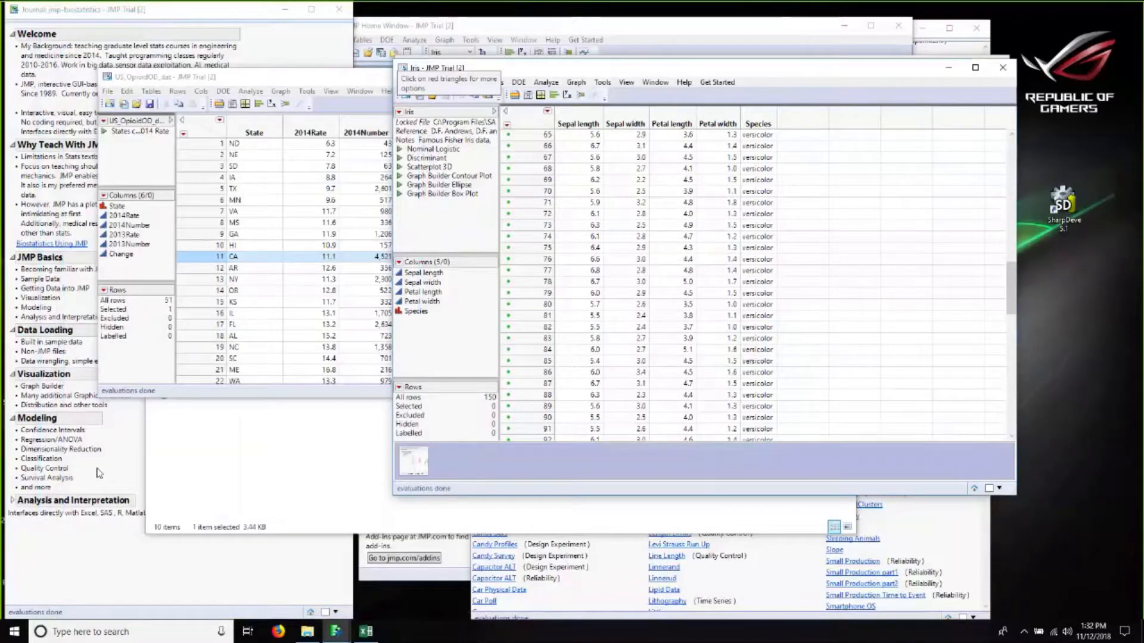
Step: Switch to the Iris Principal Components report window
click(99, 473)
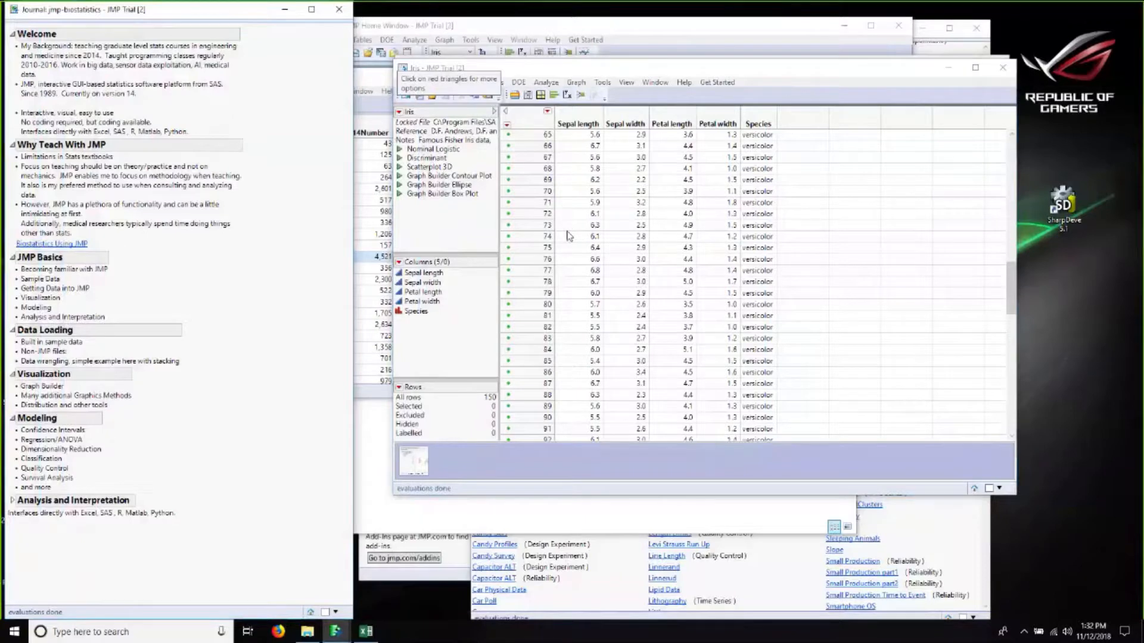
click(637, 338)
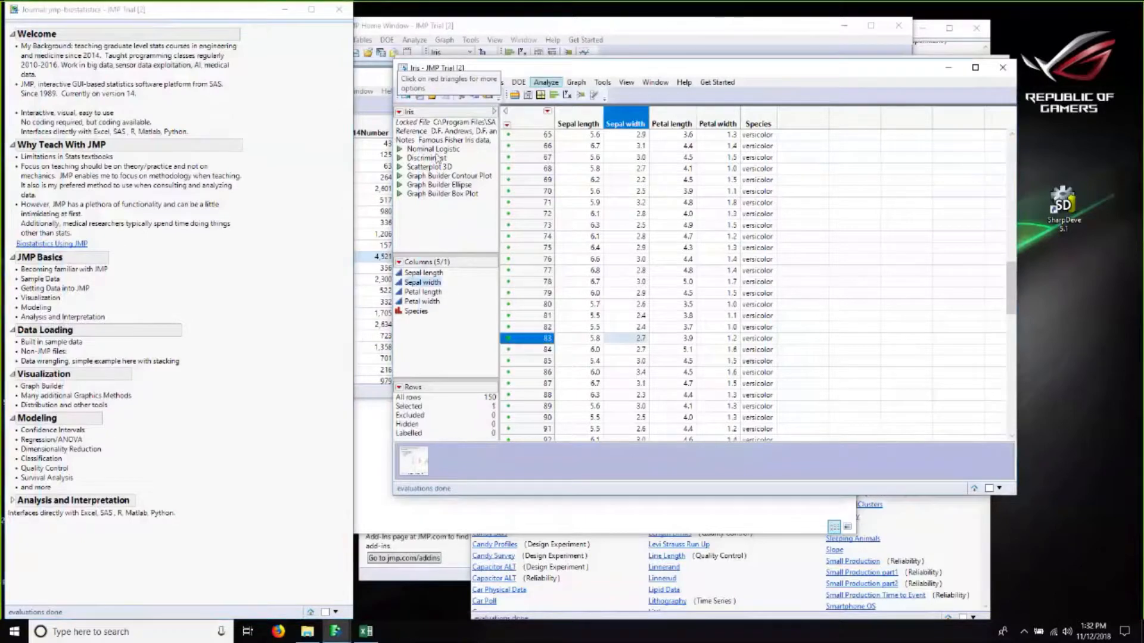
click(343, 639)
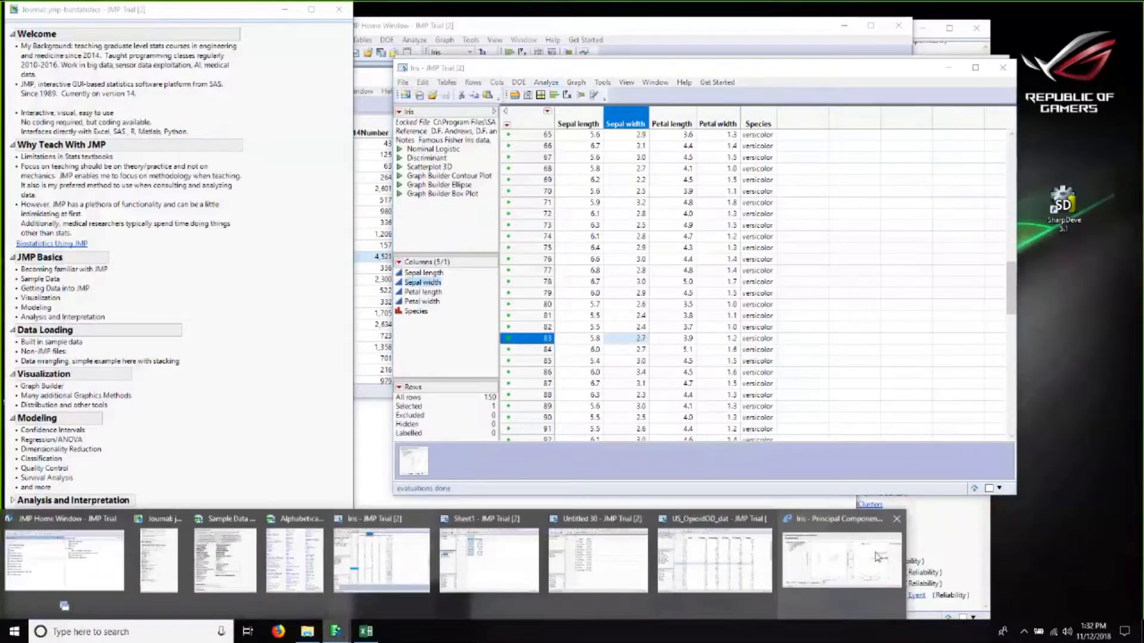
click(877, 558)
Step: Add the Loading Matrix to the principal components report
click(660, 151)
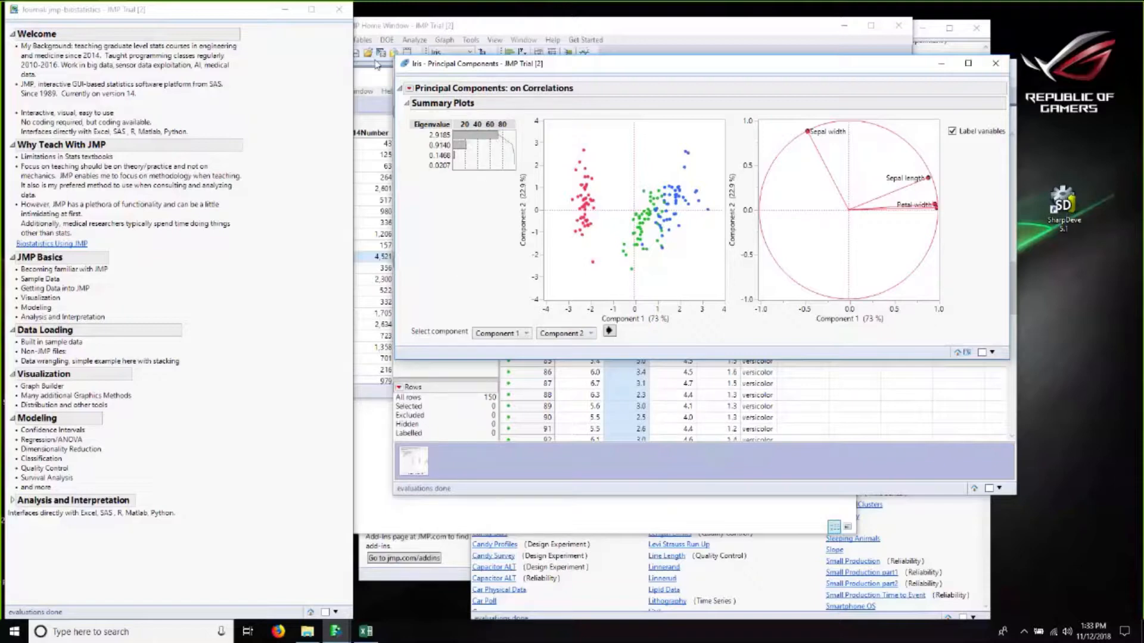
click(409, 88)
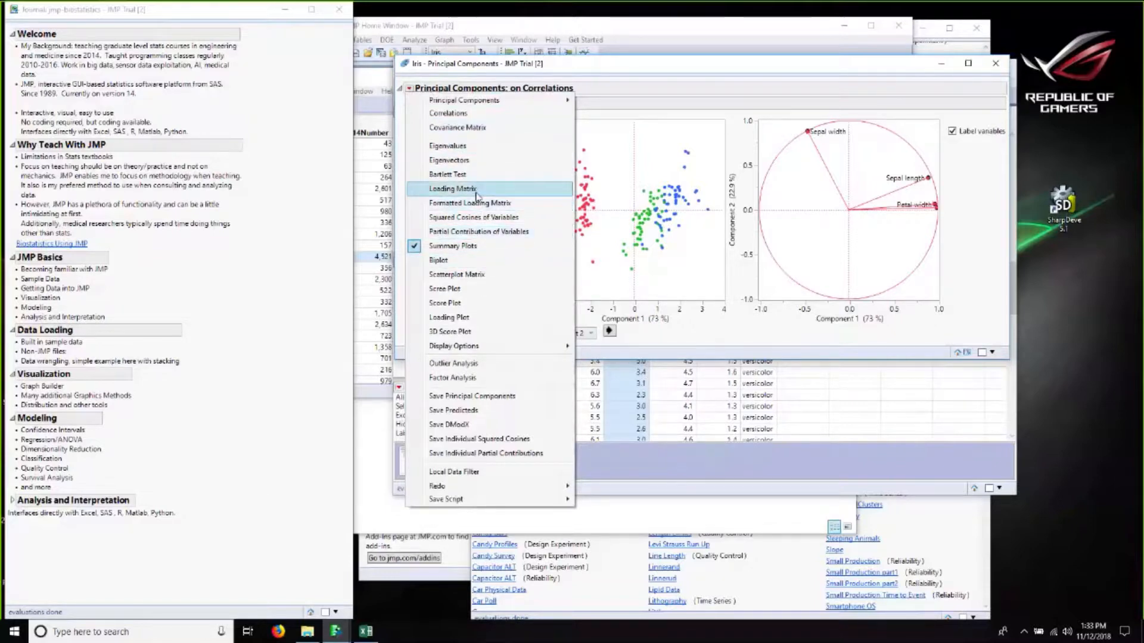
click(479, 192)
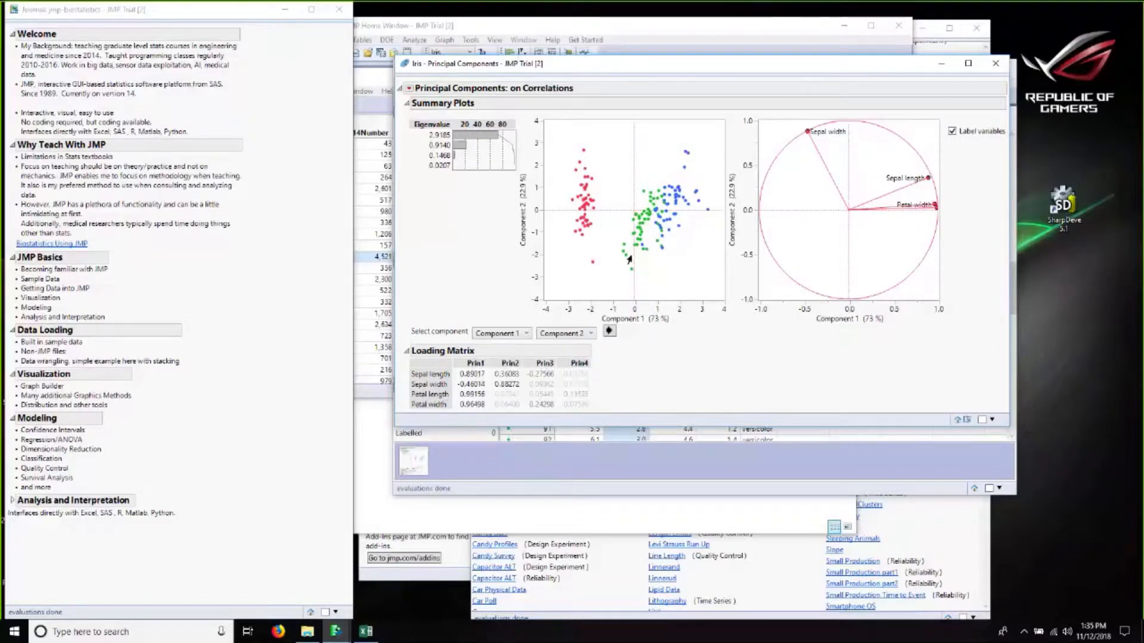
Step: Move the principal components report window and plot Component 3 against Component 1 in the summary plots
drag(727, 64, 549, 66)
mouse_move(629, 137)
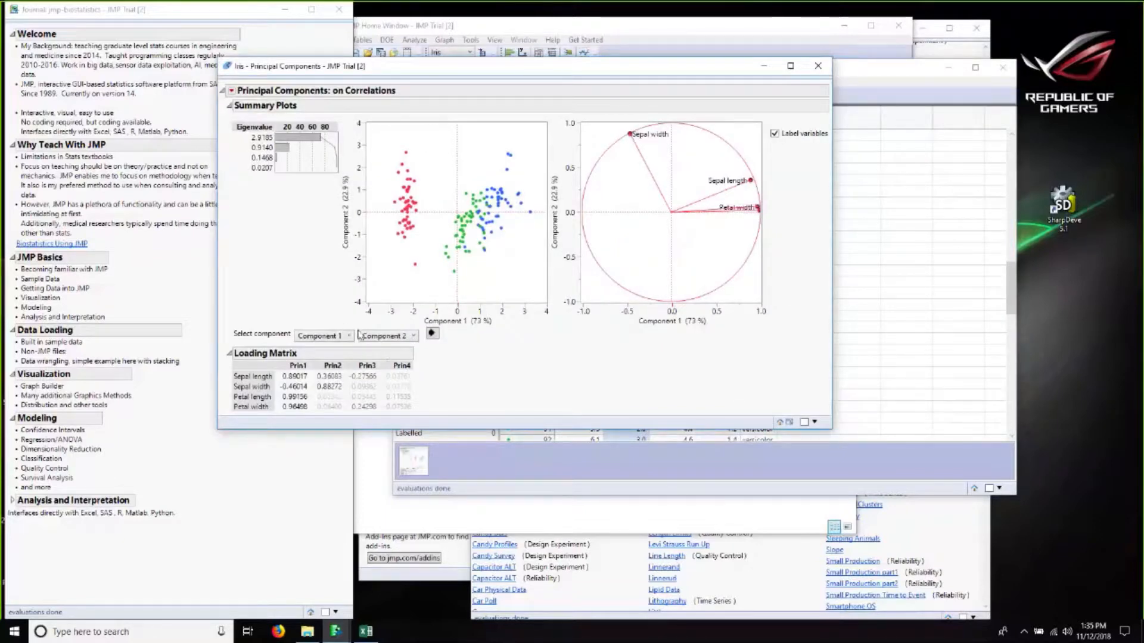
click(373, 336)
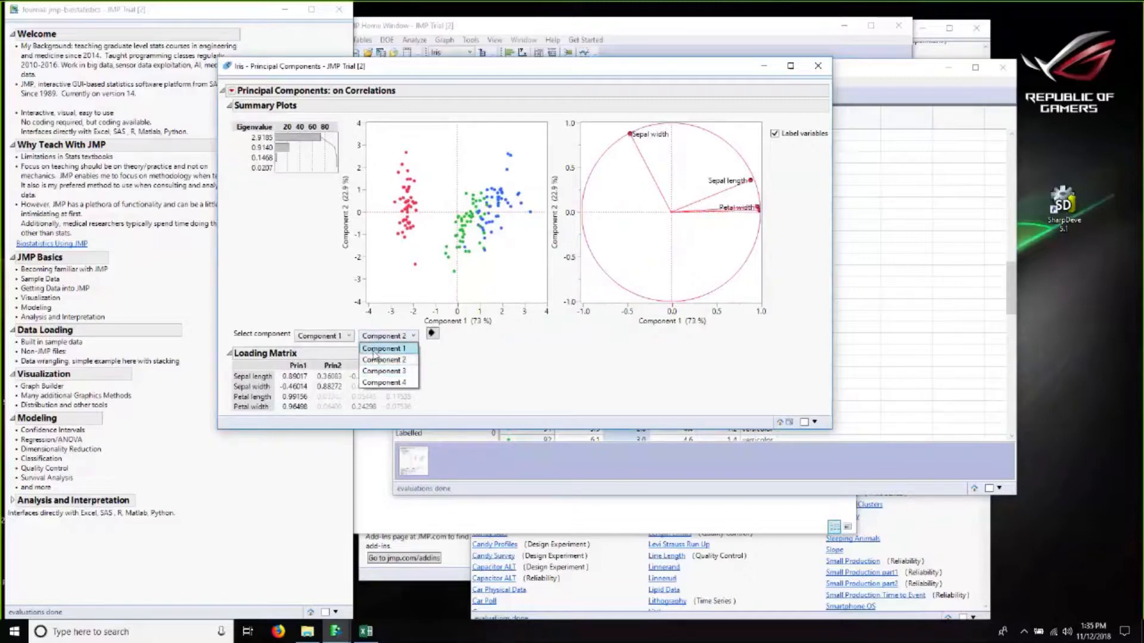
click(243, 315)
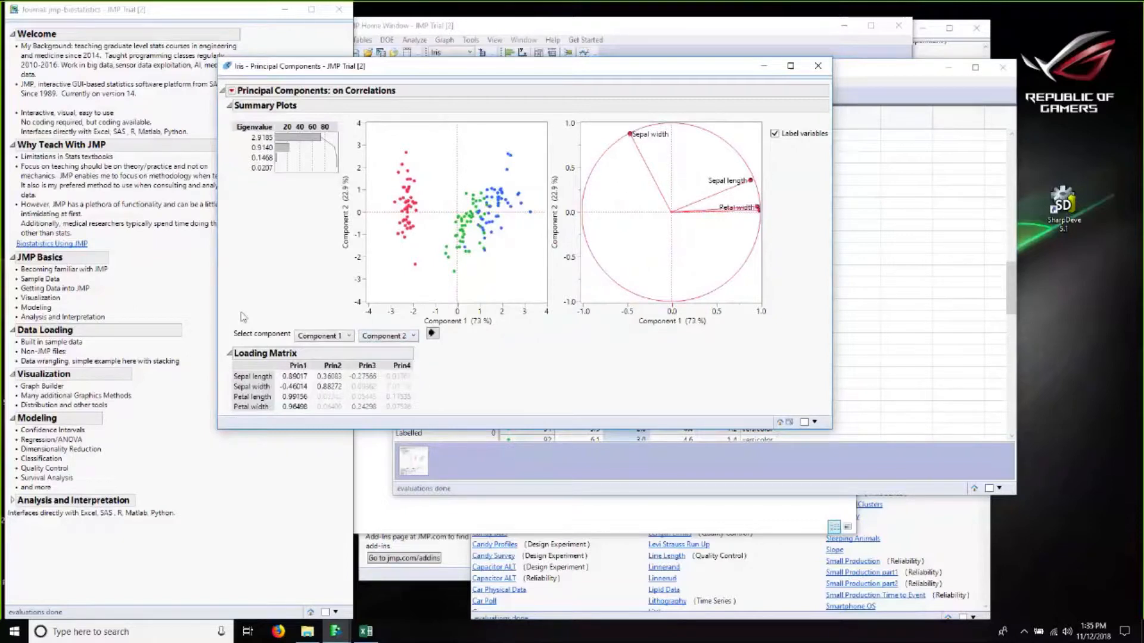
click(381, 337)
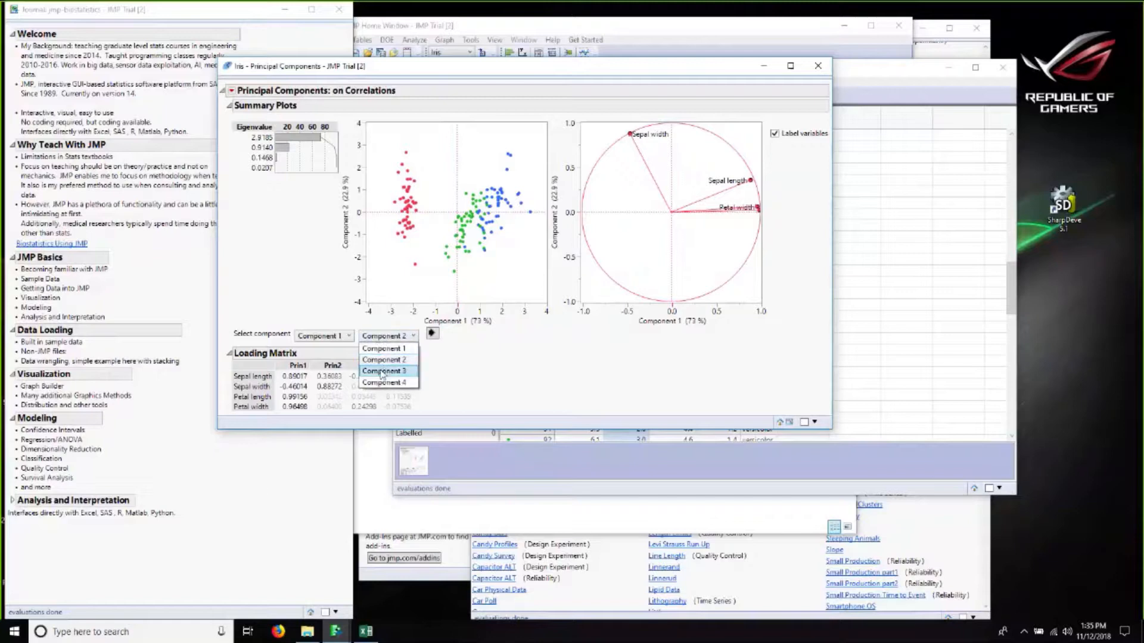
click(380, 373)
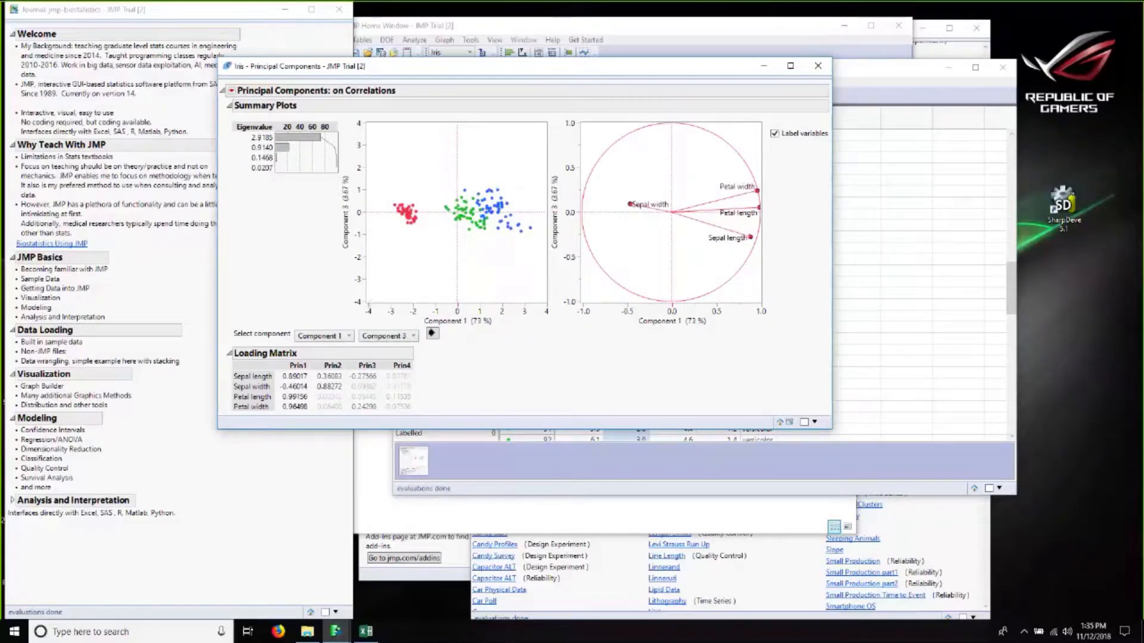
Step: Switch the summary plots through other component pairs, ending with Component 3 against Component 4
click(333, 336)
click(331, 357)
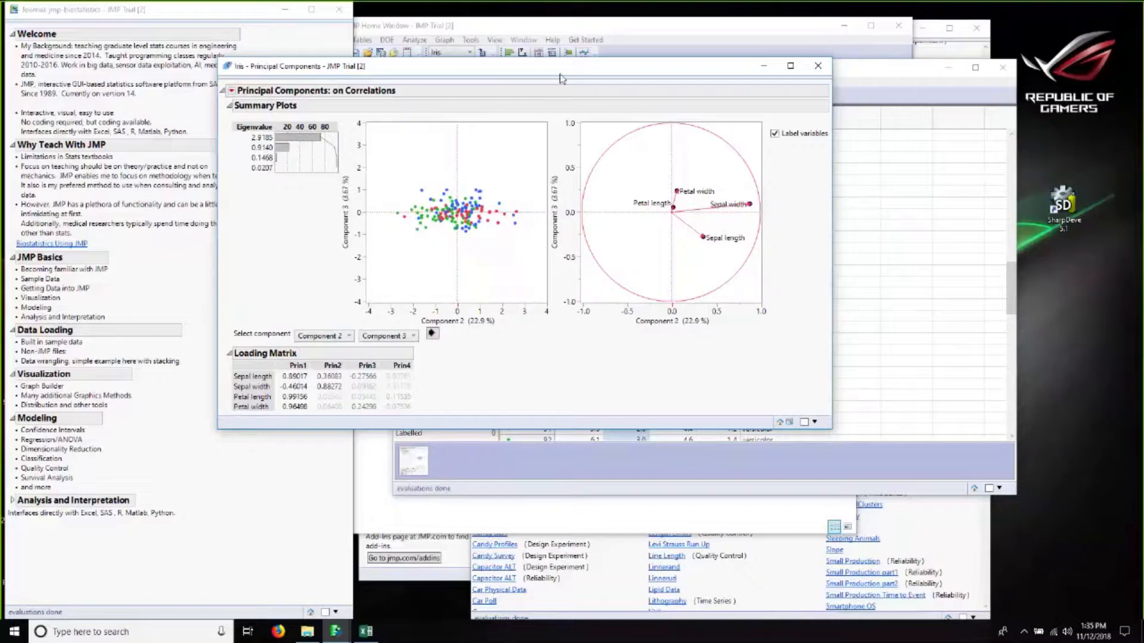
click(387, 336)
click(388, 382)
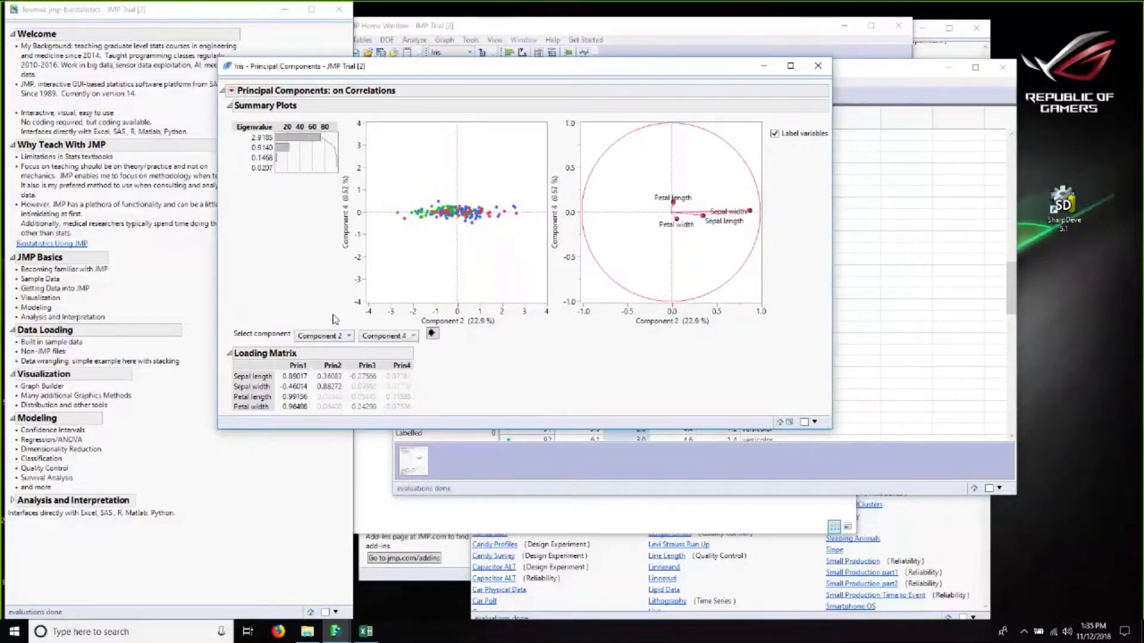
click(321, 336)
click(319, 371)
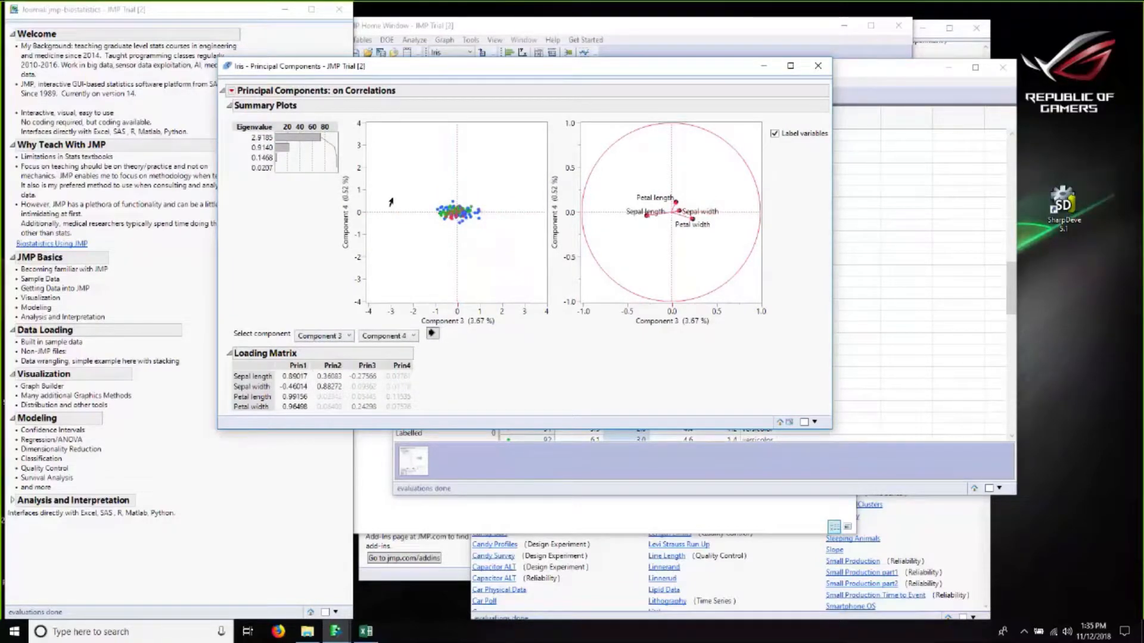
Step: Set the summary plots back to Component 1 against Component 2
click(323, 336)
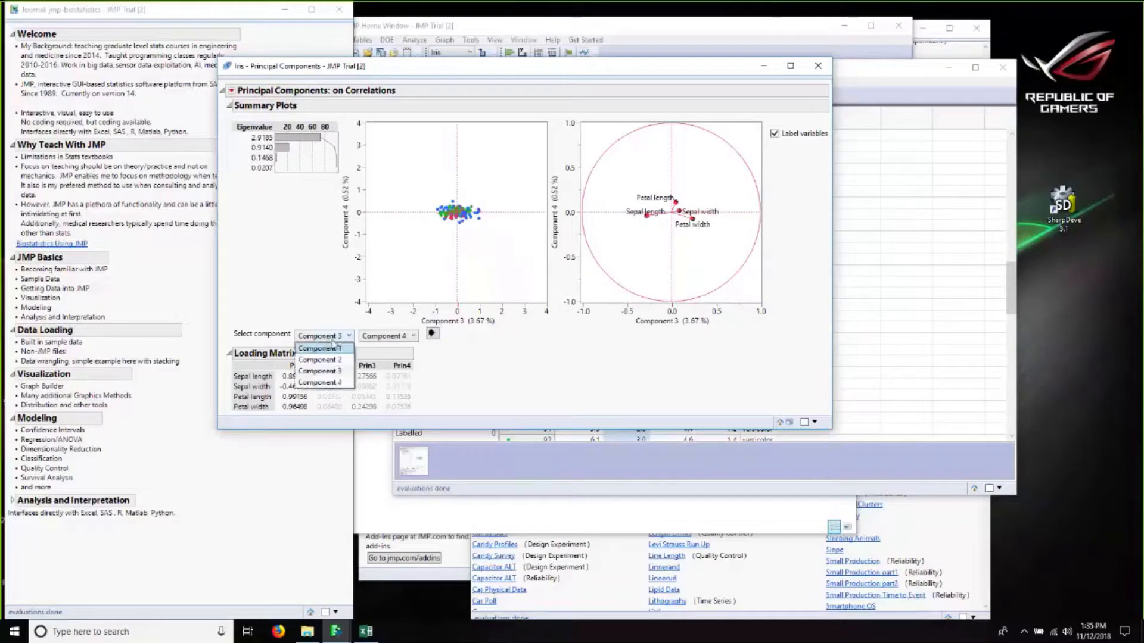
click(322, 348)
click(387, 336)
click(390, 361)
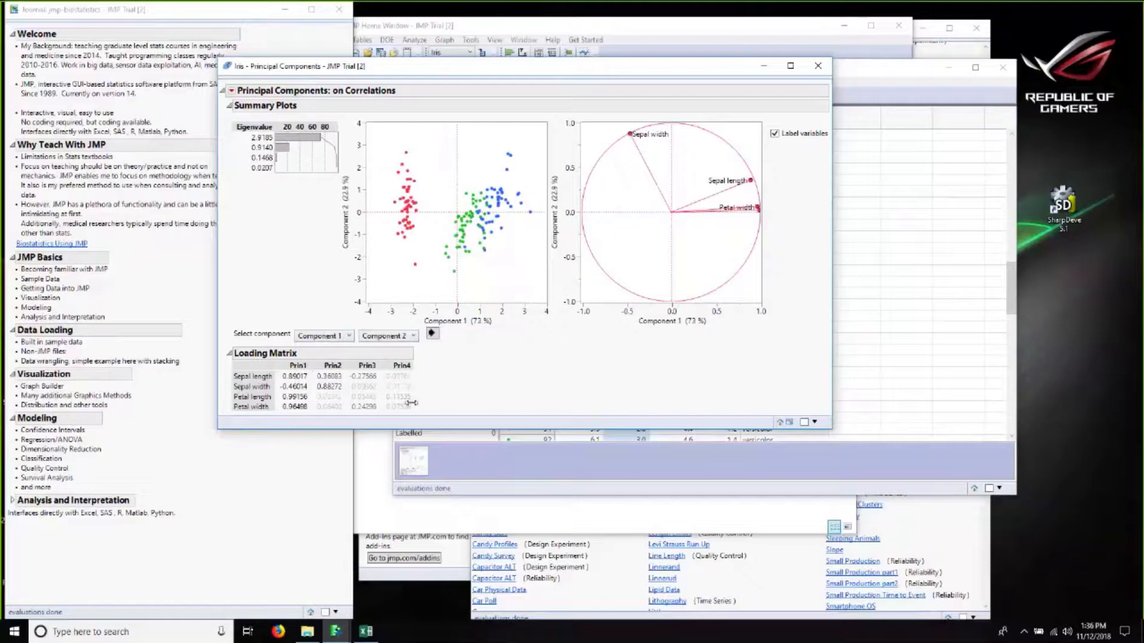
Step: Save the principal components as new columns in the Iris data table, accepting the default number of components
click(231, 90)
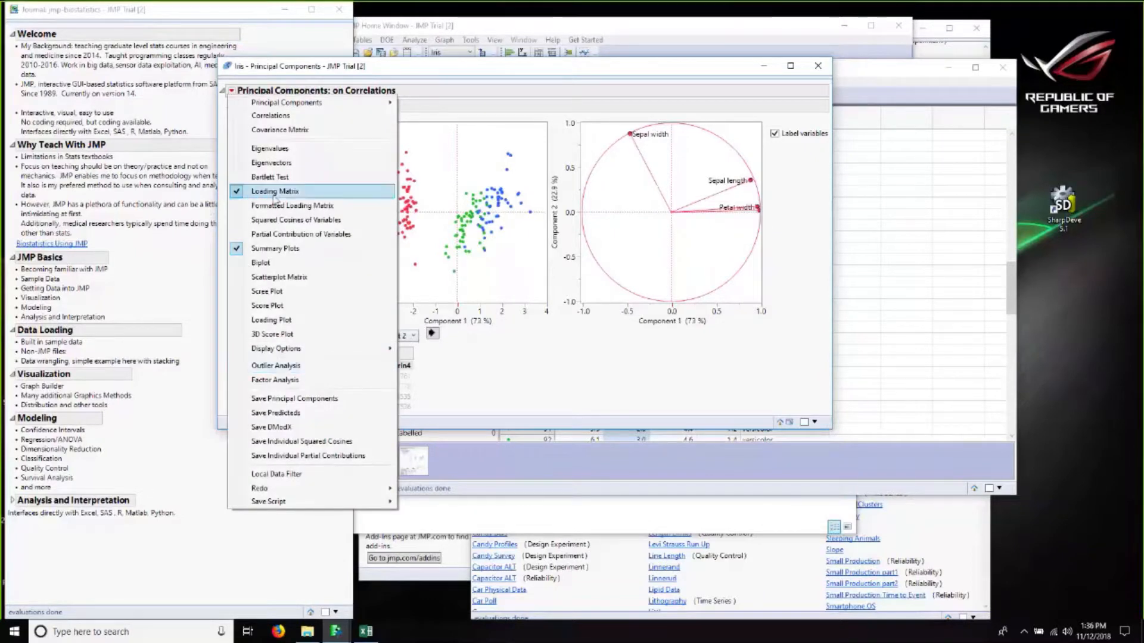
click(297, 402)
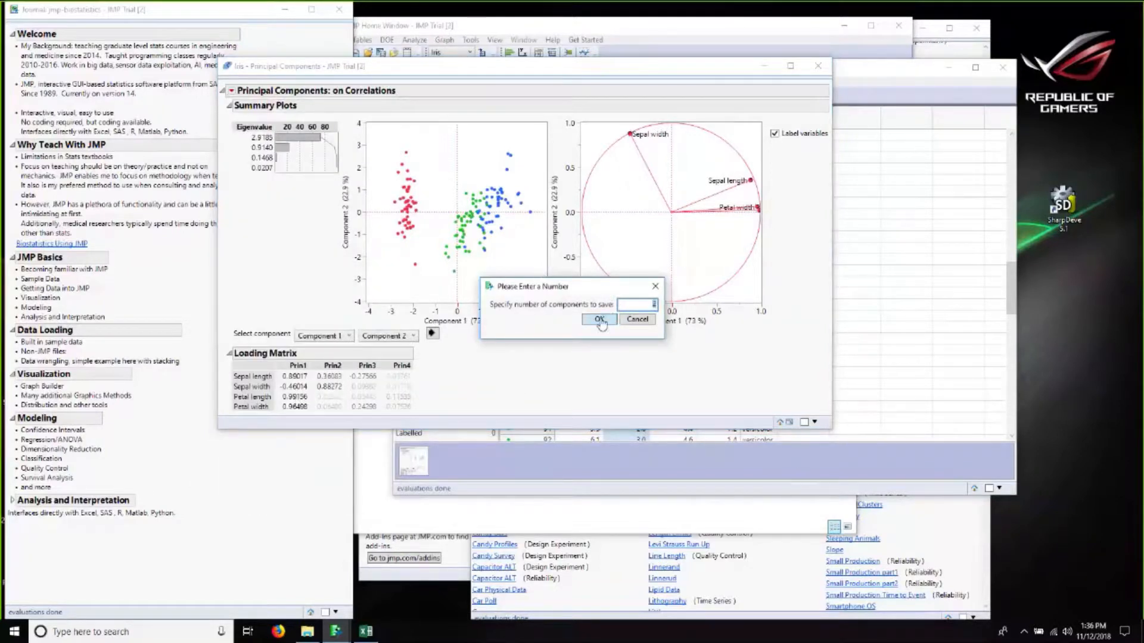
click(600, 320)
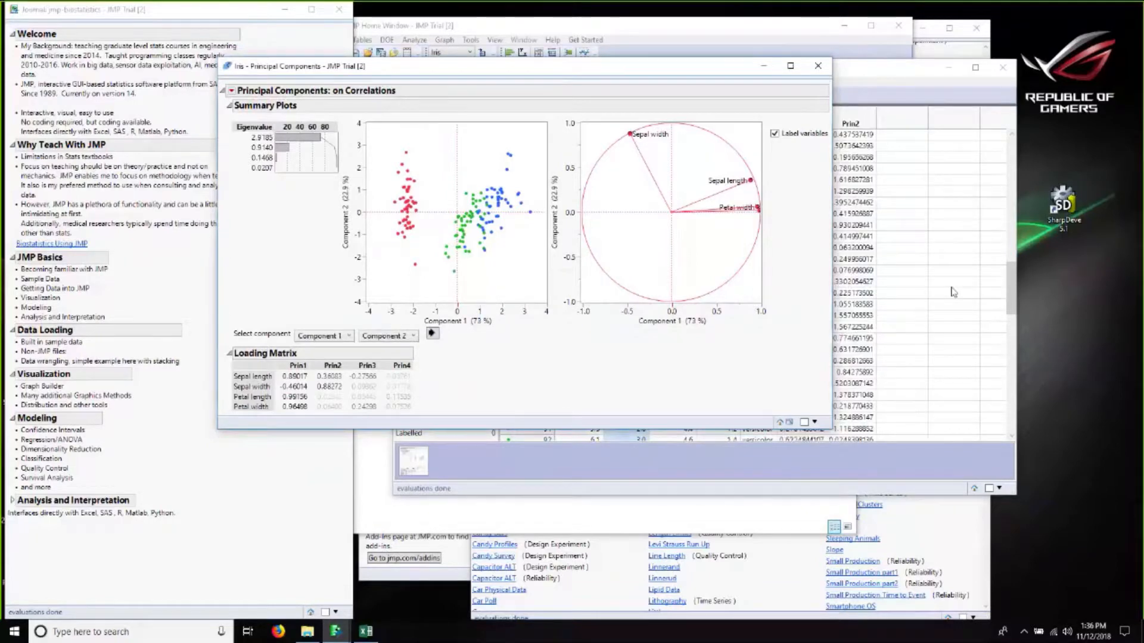
Step: Inspect the new Prin1 and Prin2 columns at the top of the Iris data table
click(953, 292)
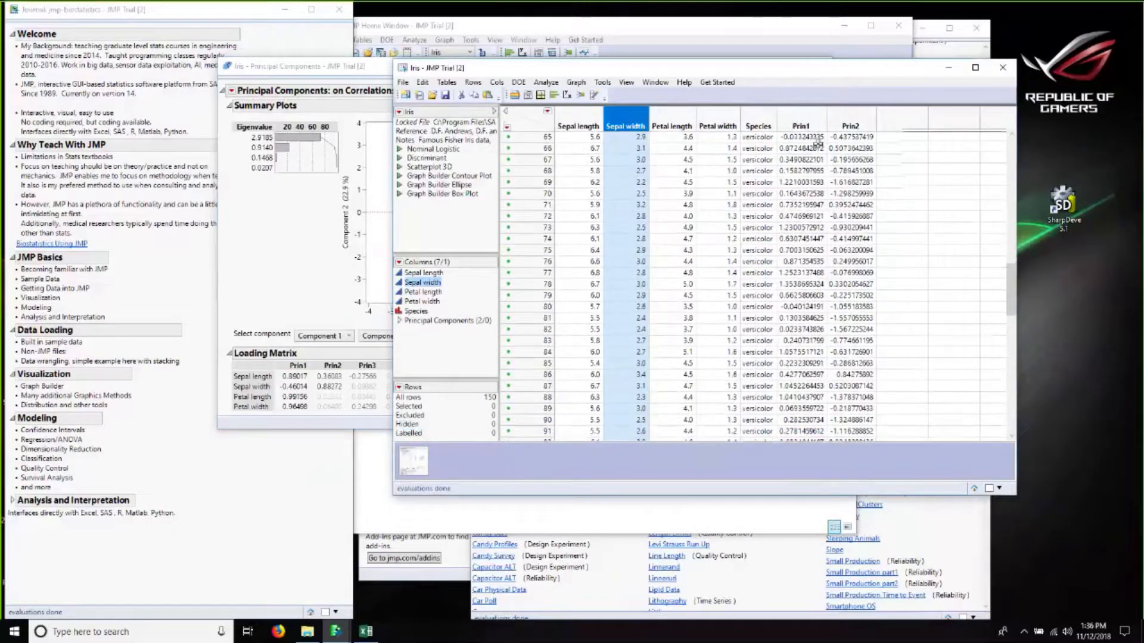
click(867, 139)
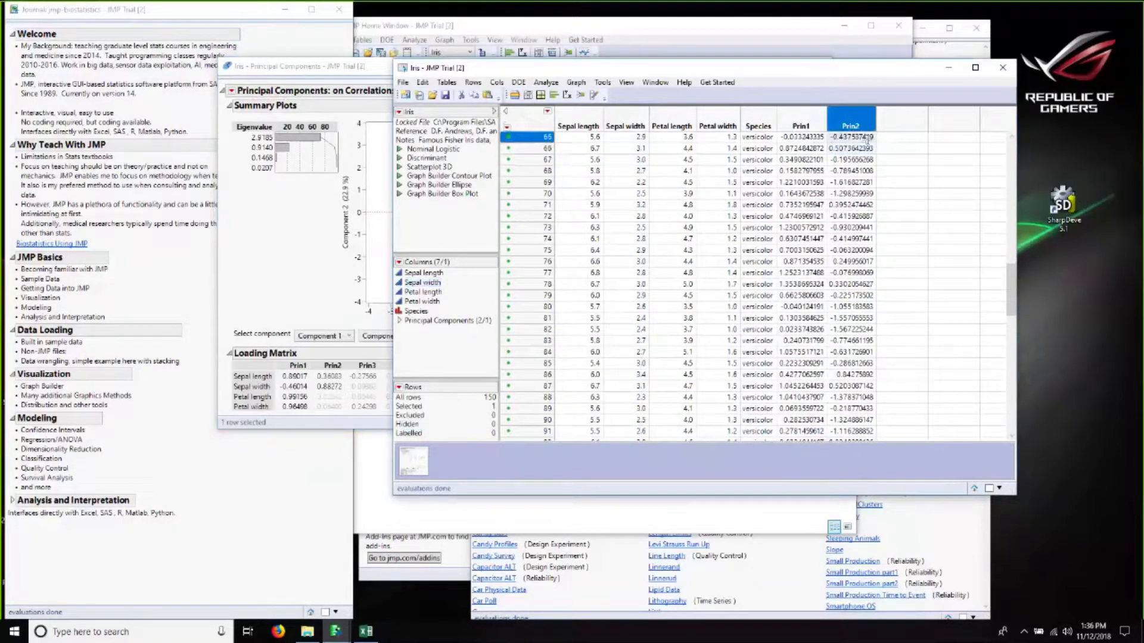
scroll(835, 154, up, 20)
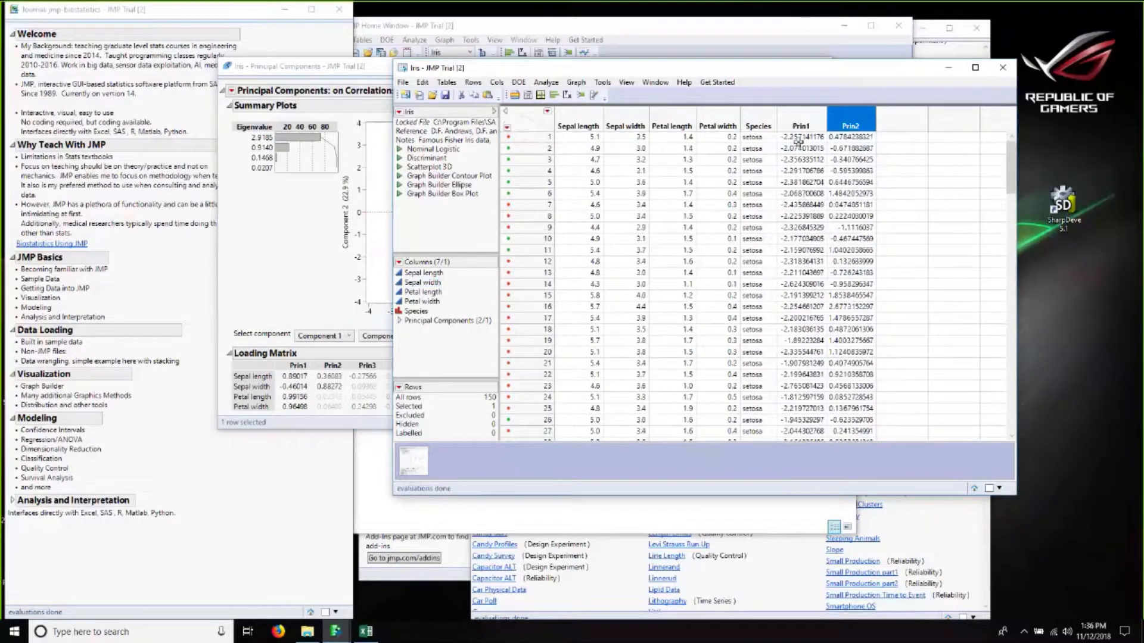
click(829, 138)
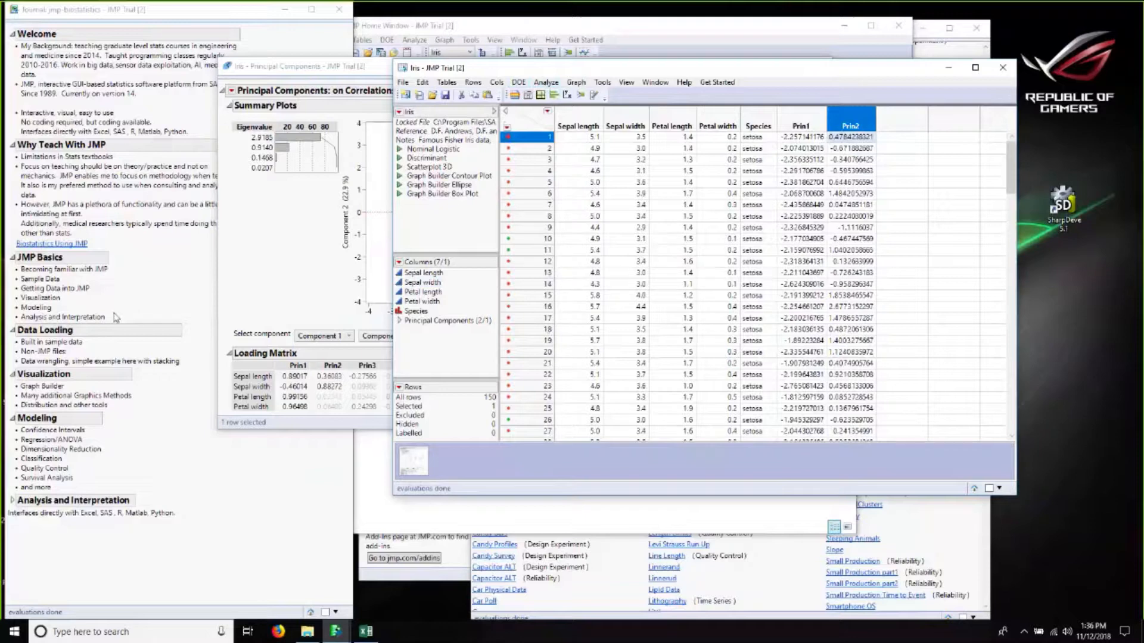
Step: Open the WV Pareto Data file from the Webinar folder on the Desktop
click(293, 288)
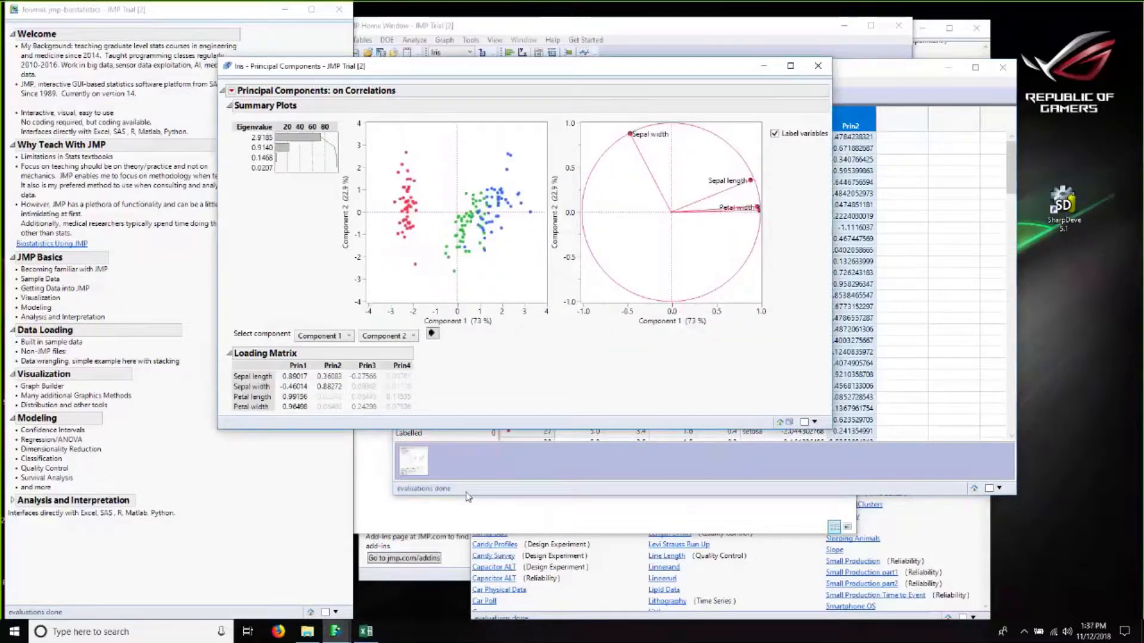
click(469, 514)
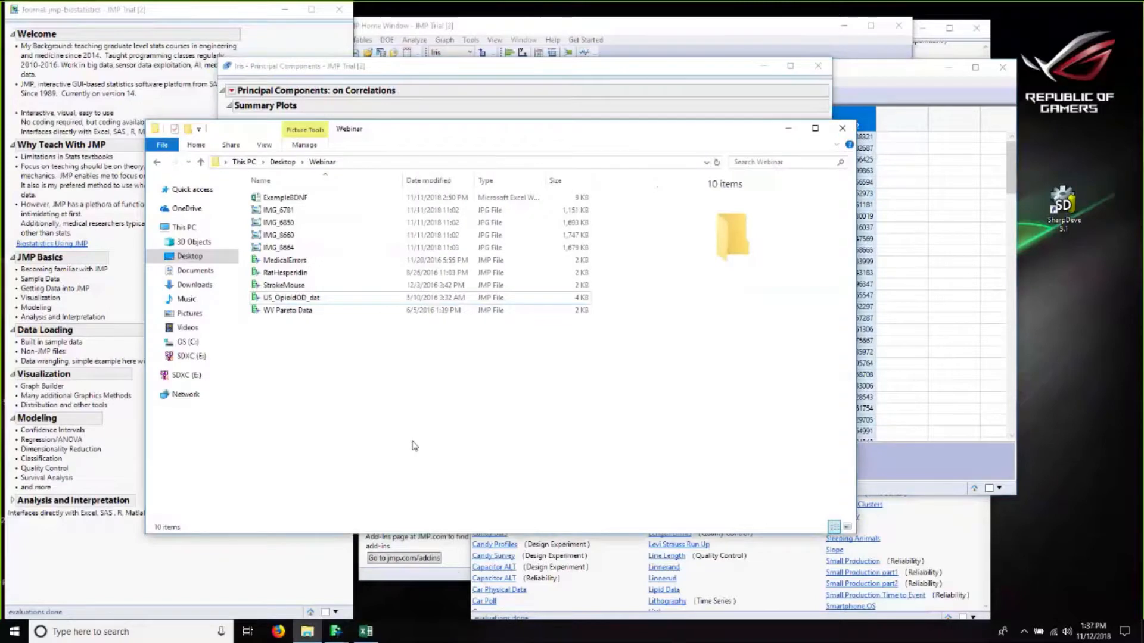
click(301, 310)
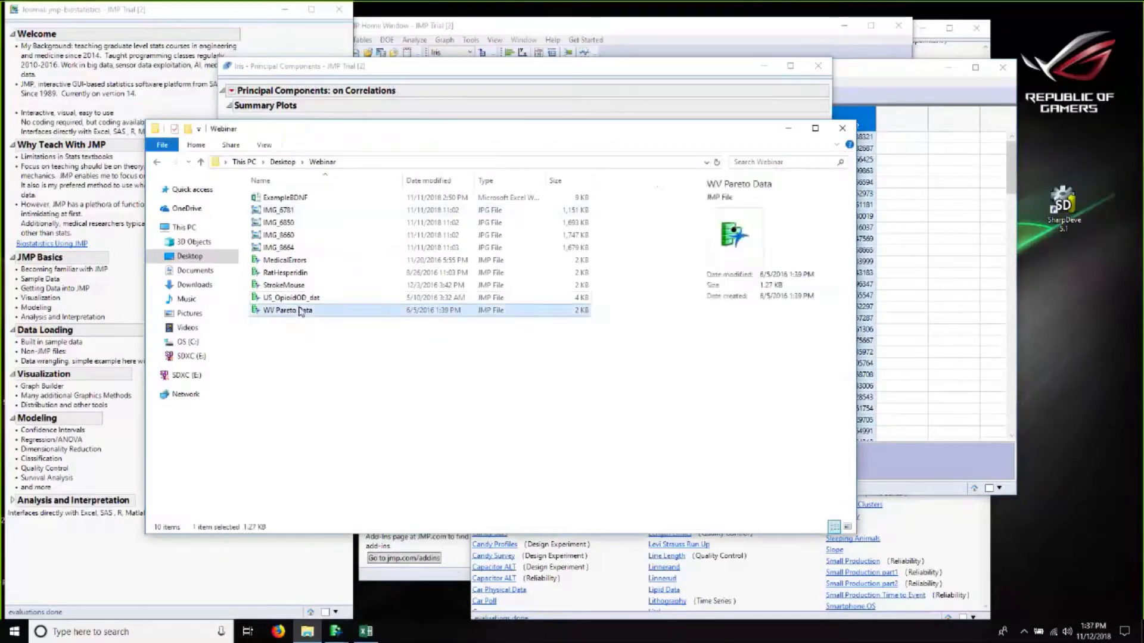
double_click(301, 310)
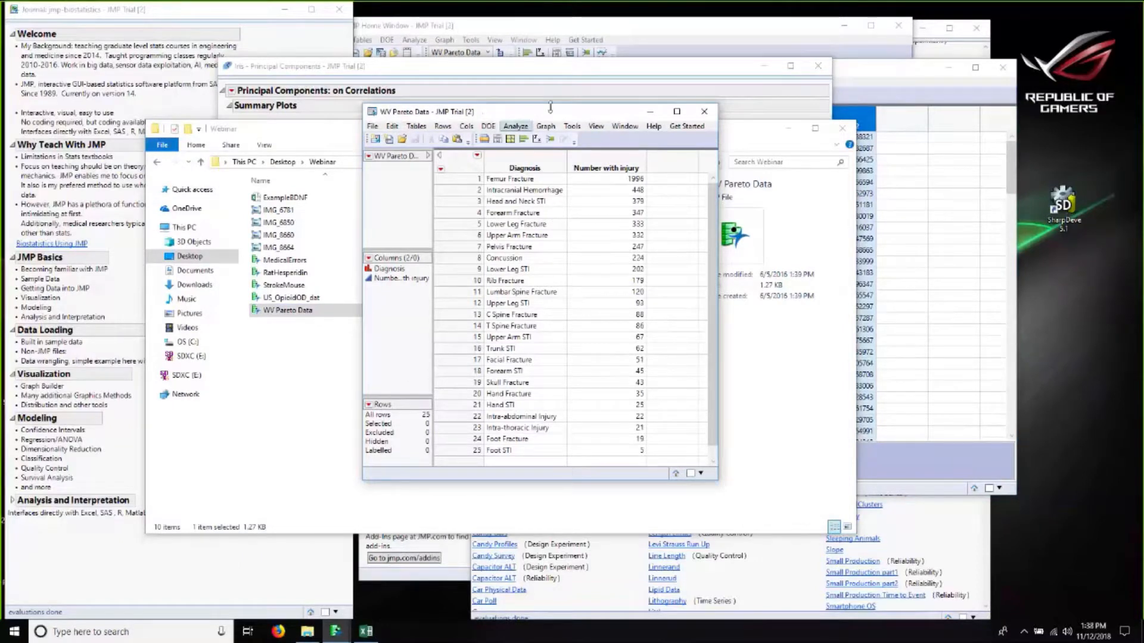
Step: Create a Pareto Plot with Diagnosis as Y, Cause and Number with injury as Freq
click(520, 134)
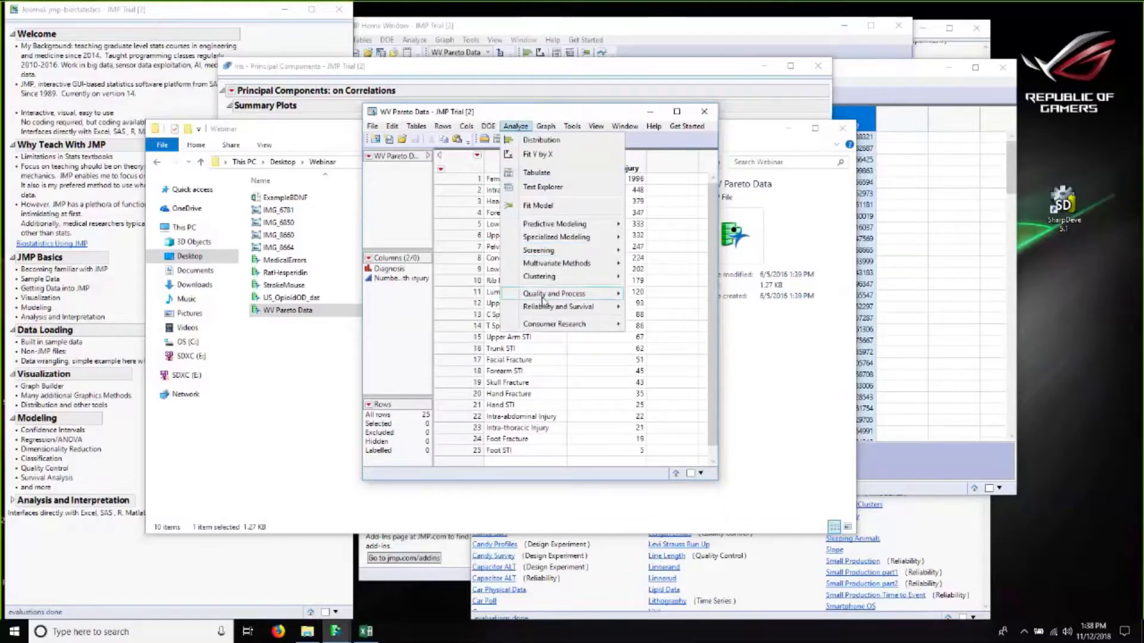
mouse_move(542, 290)
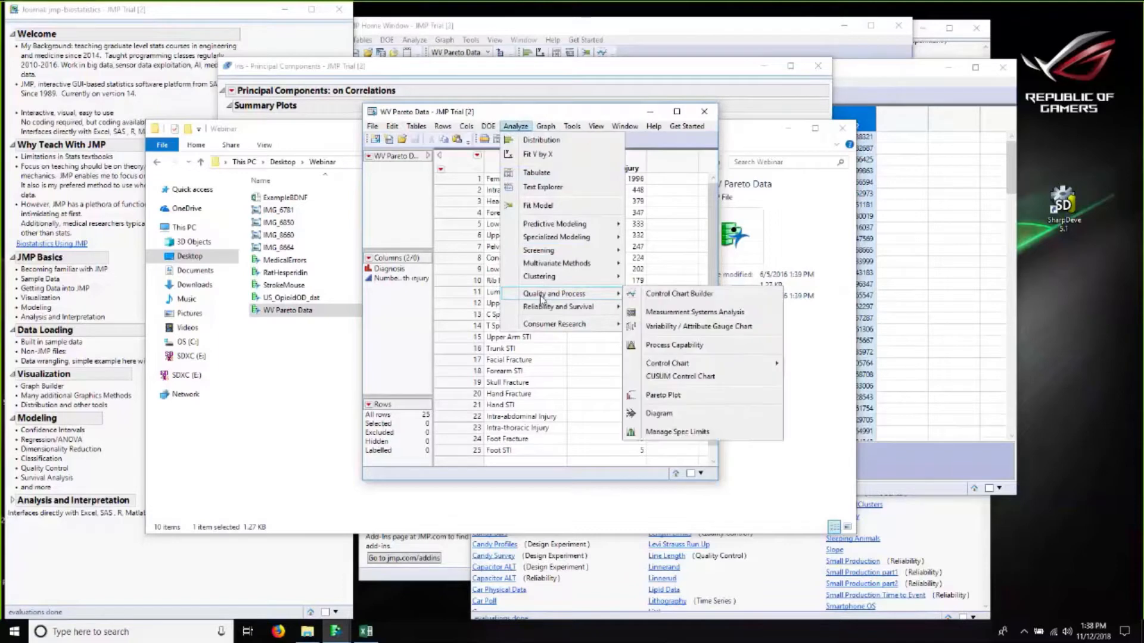
click(660, 397)
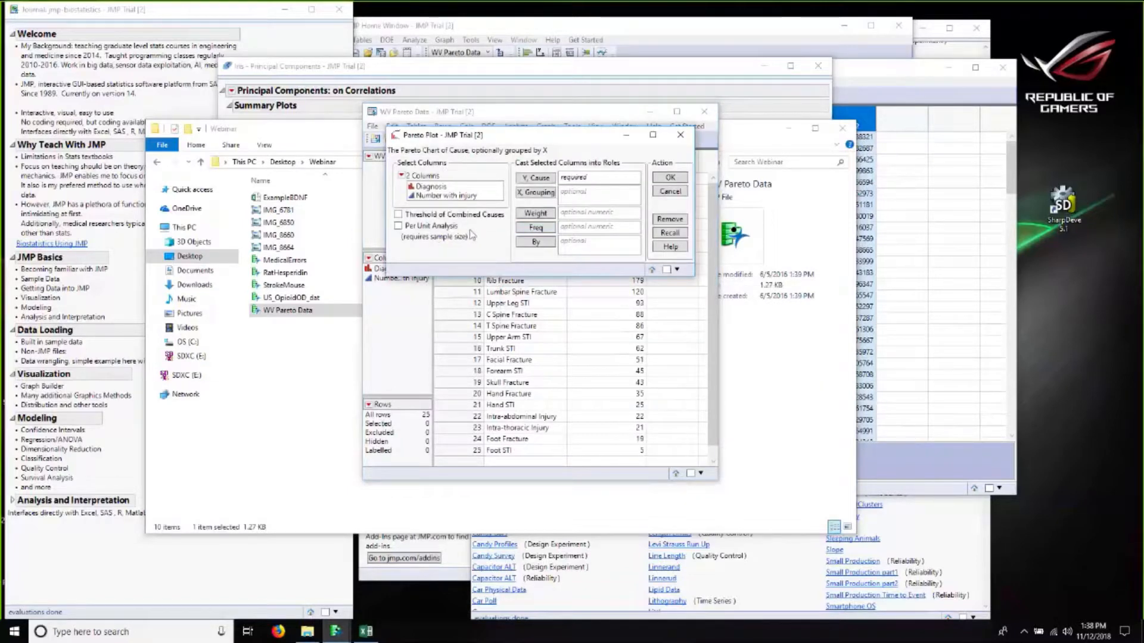
click(458, 187)
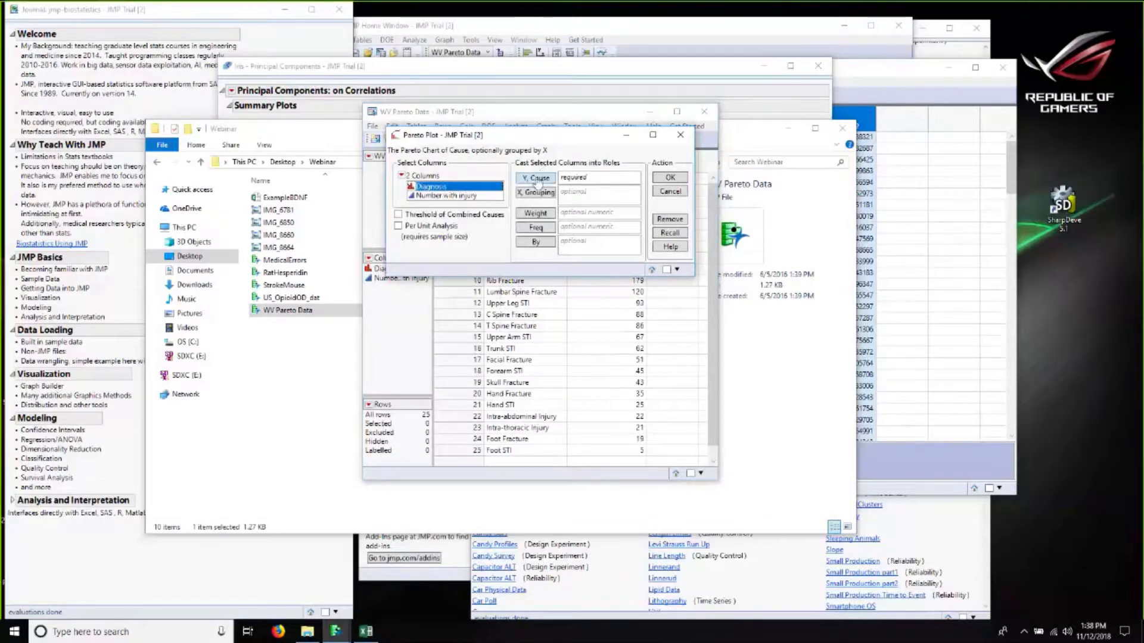
click(536, 179)
click(439, 196)
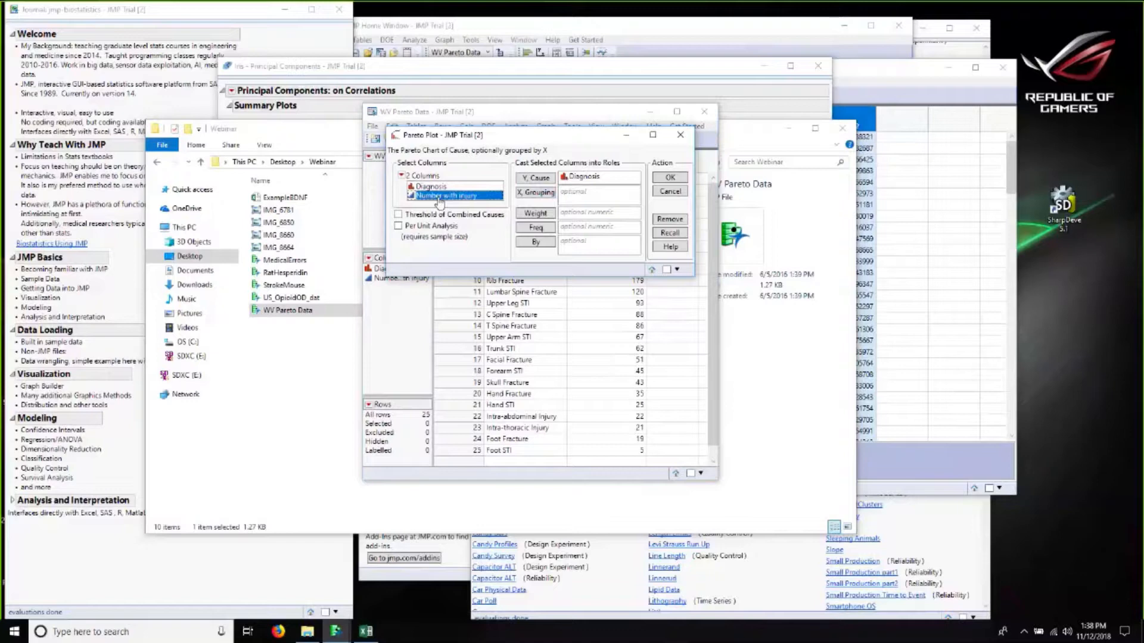
click(536, 227)
click(665, 178)
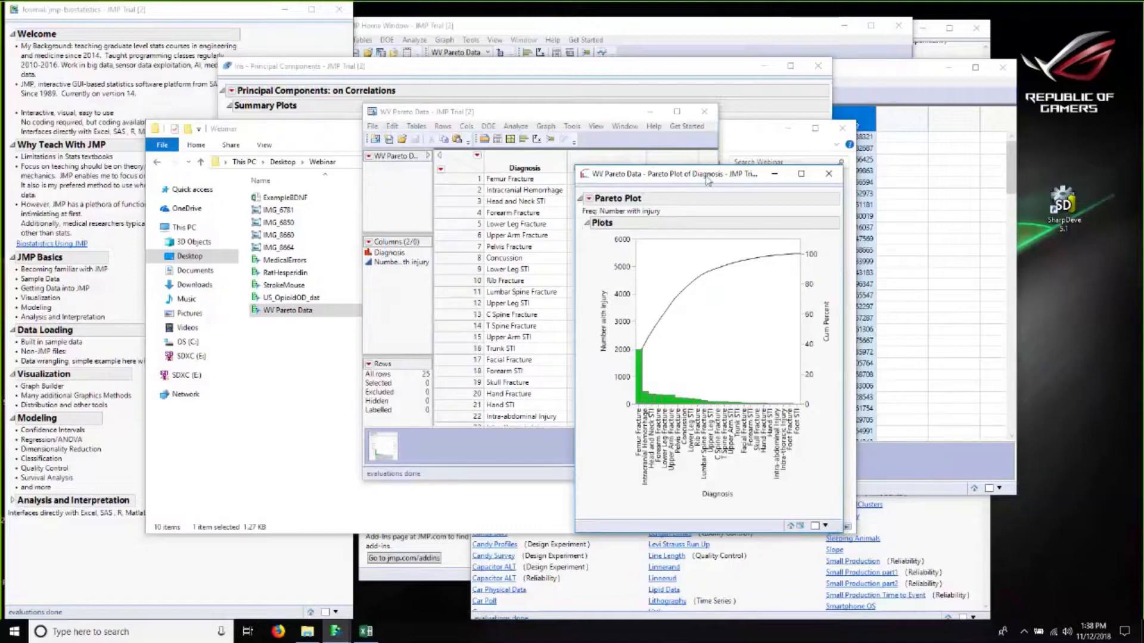
Step: Move and enlarge the Pareto plot window and stretch the plot to fill it
drag(709, 179, 315, 77)
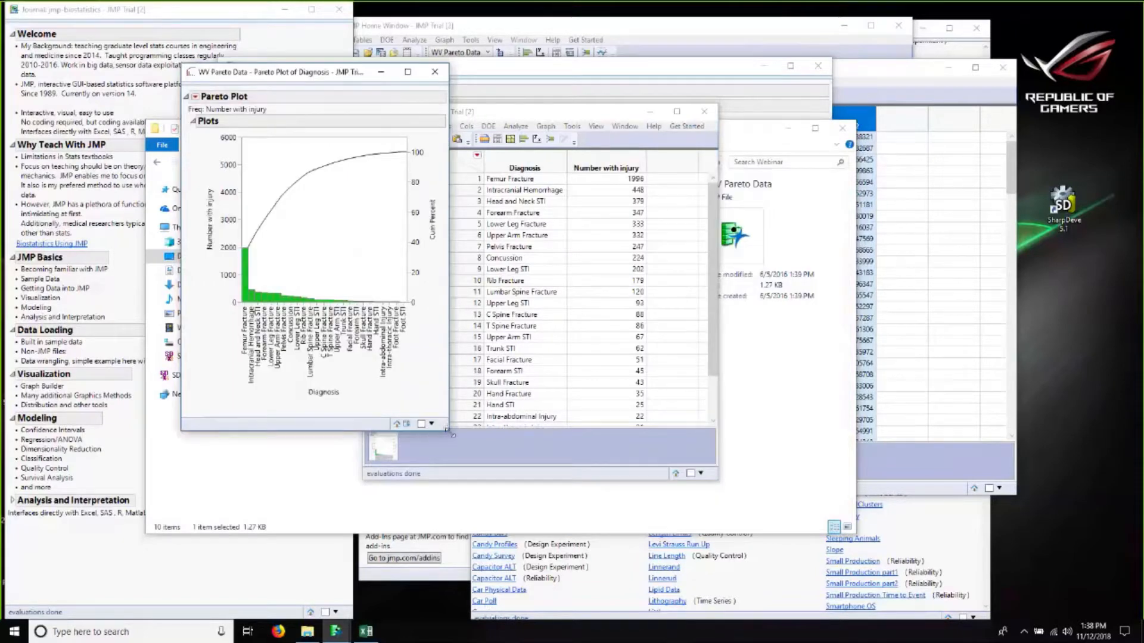
drag(951, 506, 971, 540)
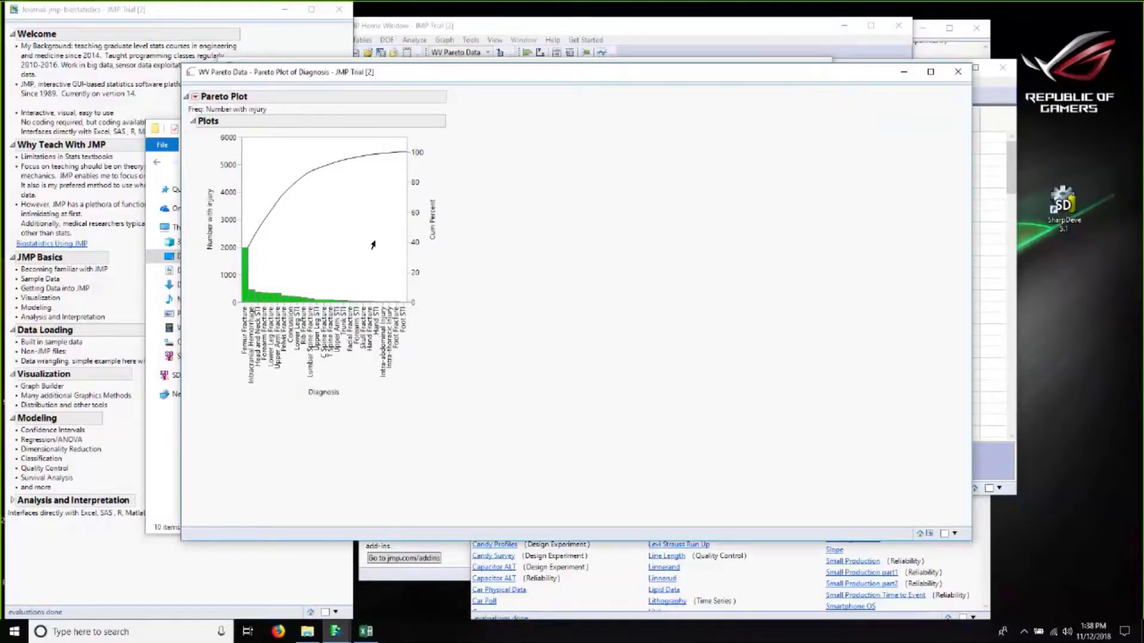
drag(400, 297, 656, 393)
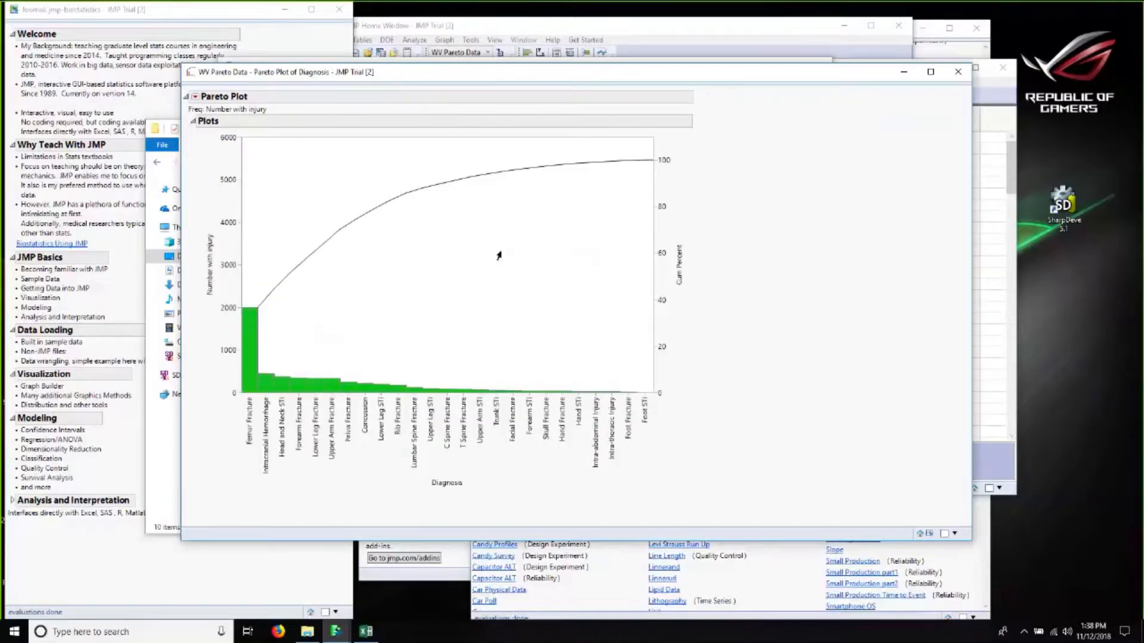
drag(520, 76, 642, 74)
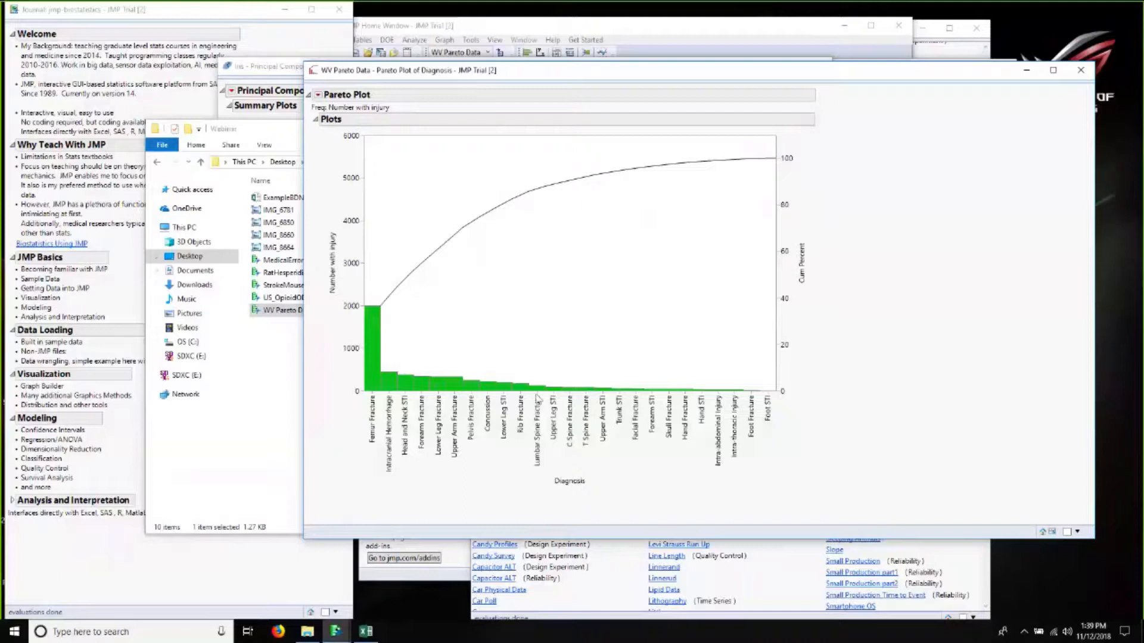
Step: Select the Pareto bars from Femur Fracture through Rib Fracture
click(517, 385)
ctrl+click(499, 389)
ctrl+click(489, 386)
ctrl+click(468, 385)
ctrl+click(453, 385)
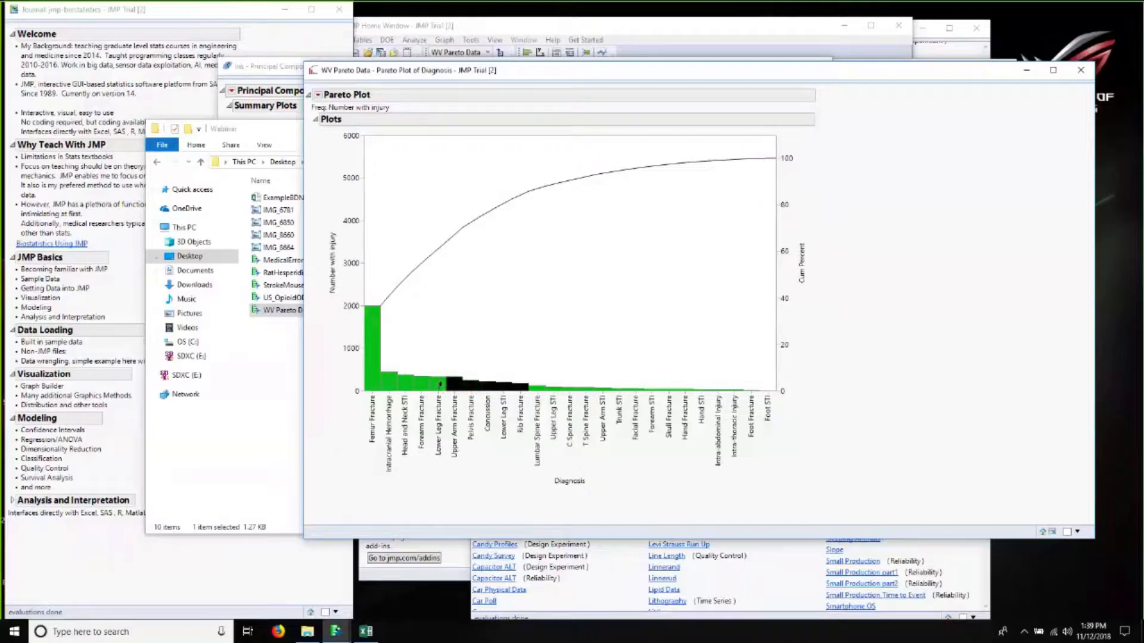
ctrl+click(440, 385)
ctrl+click(421, 387)
ctrl+click(393, 386)
ctrl+click(405, 380)
ctrl+click(375, 382)
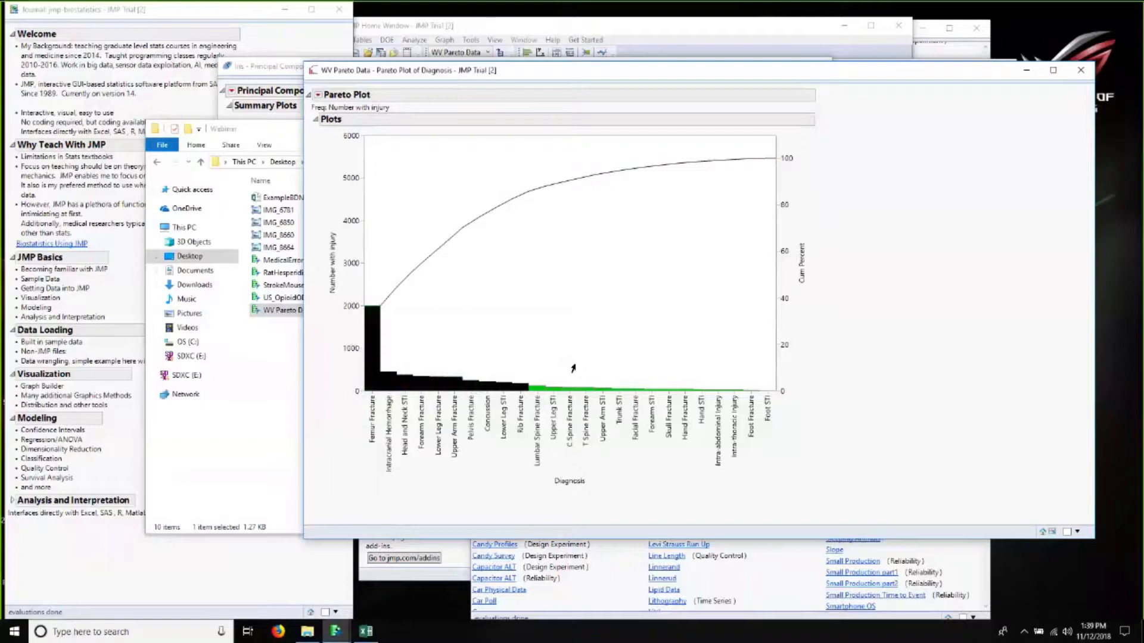
Step: Clear the bar selection and select only the Femur Fracture bar
click(542, 294)
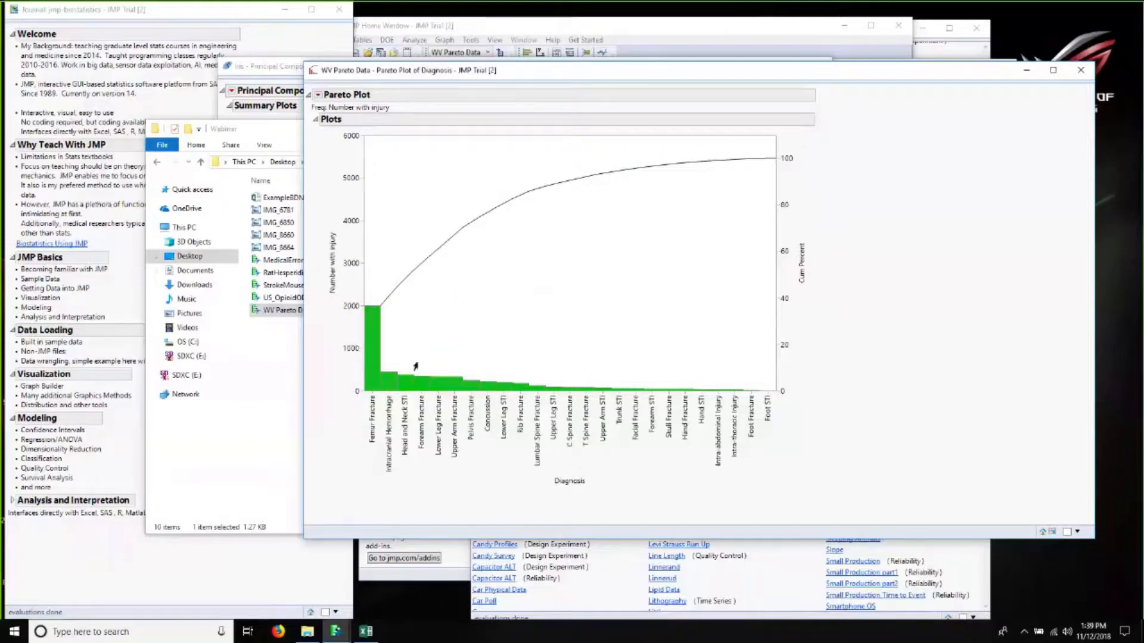
click(371, 335)
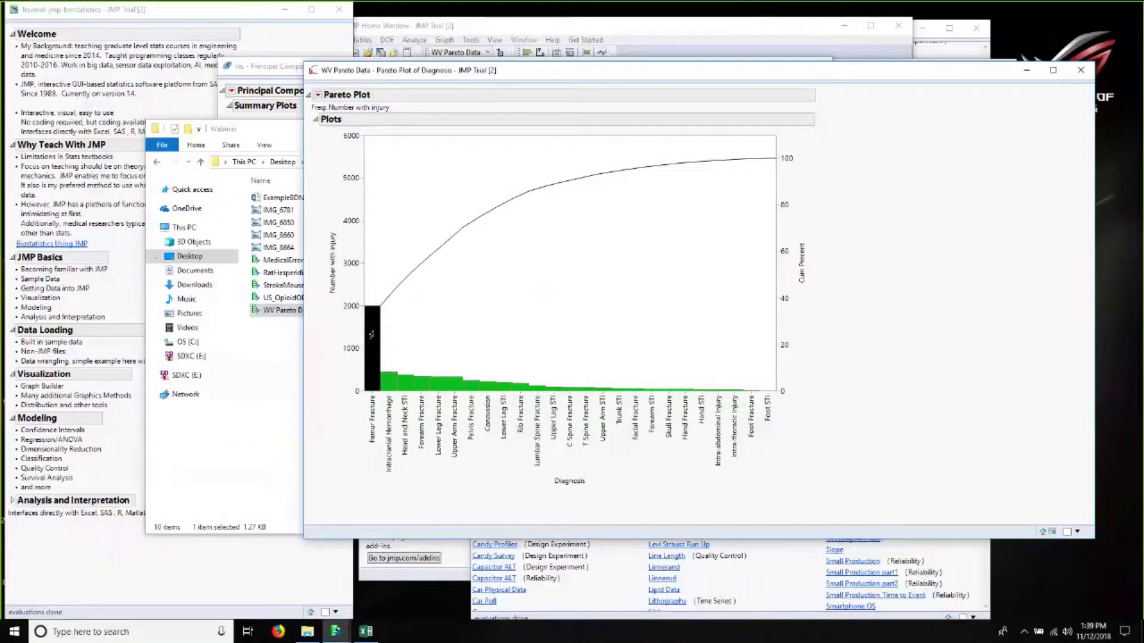
Step: Clear the Pareto bar selection and move the Pareto window aside to reach the file browser
click(428, 323)
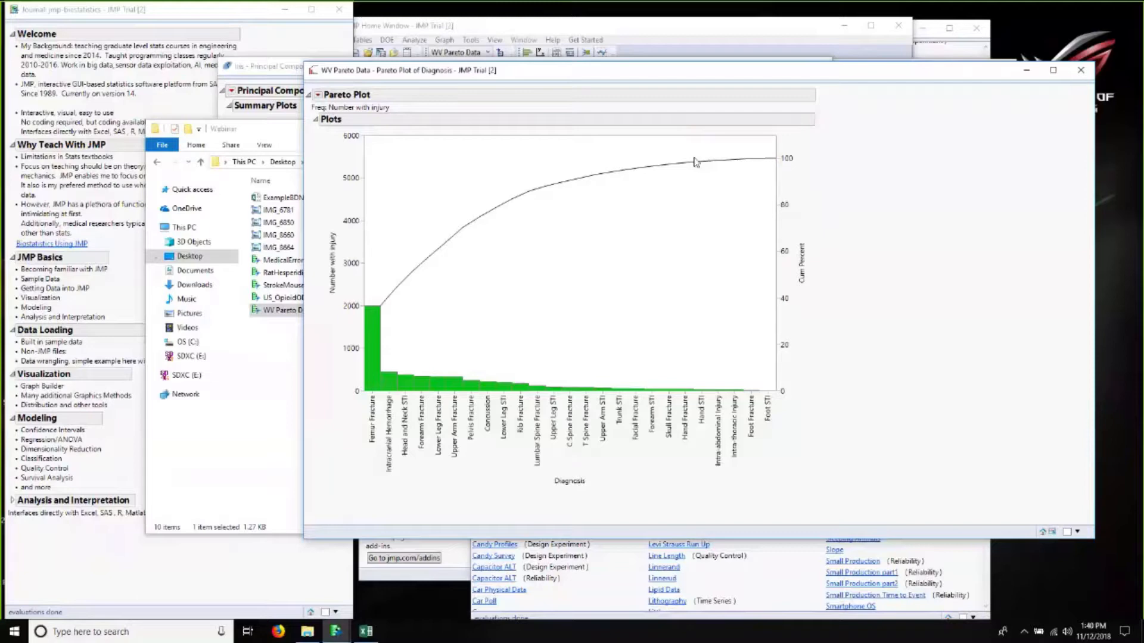
drag(696, 71, 429, 146)
click(813, 146)
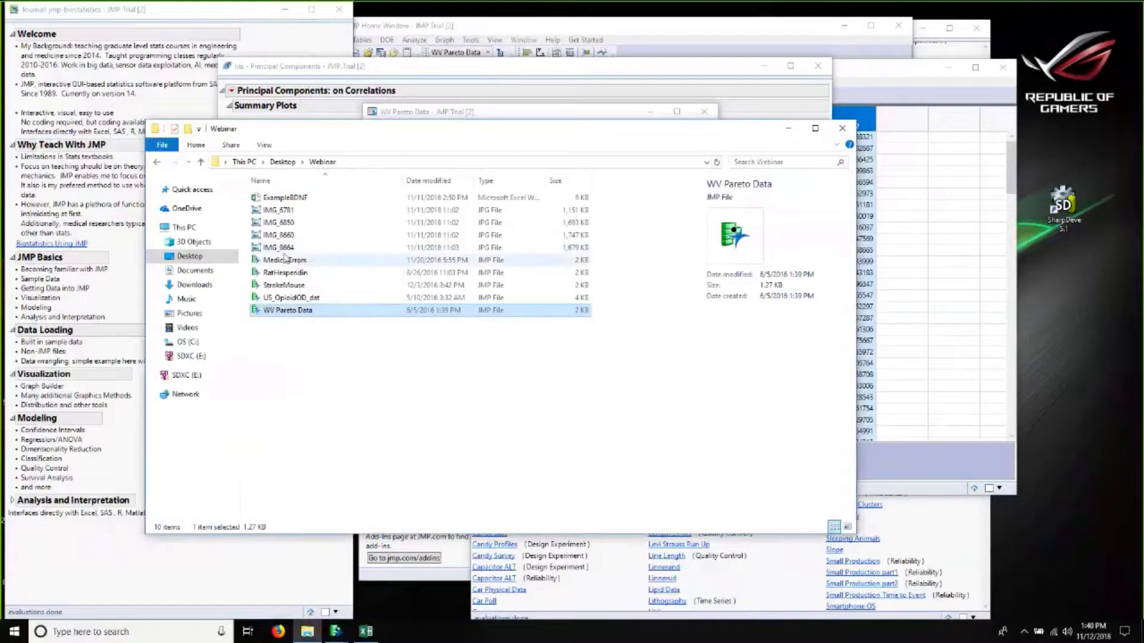
Step: Open the MedicalErrors data table from the Webinar folder and move and enlarge its window
double_click(283, 262)
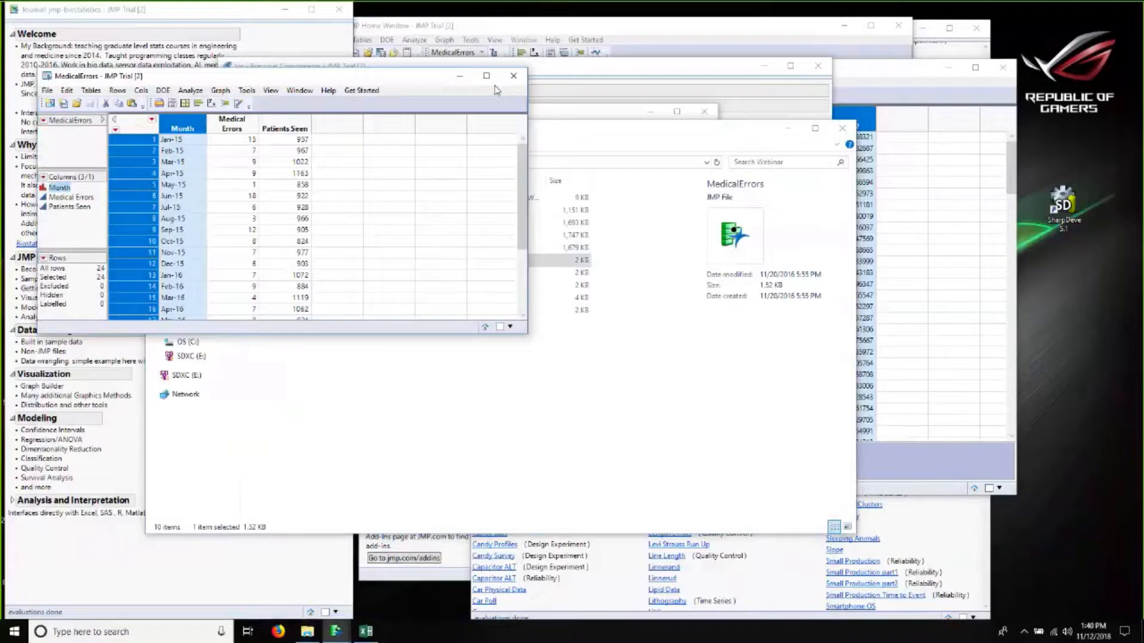
drag(495, 90, 745, 99)
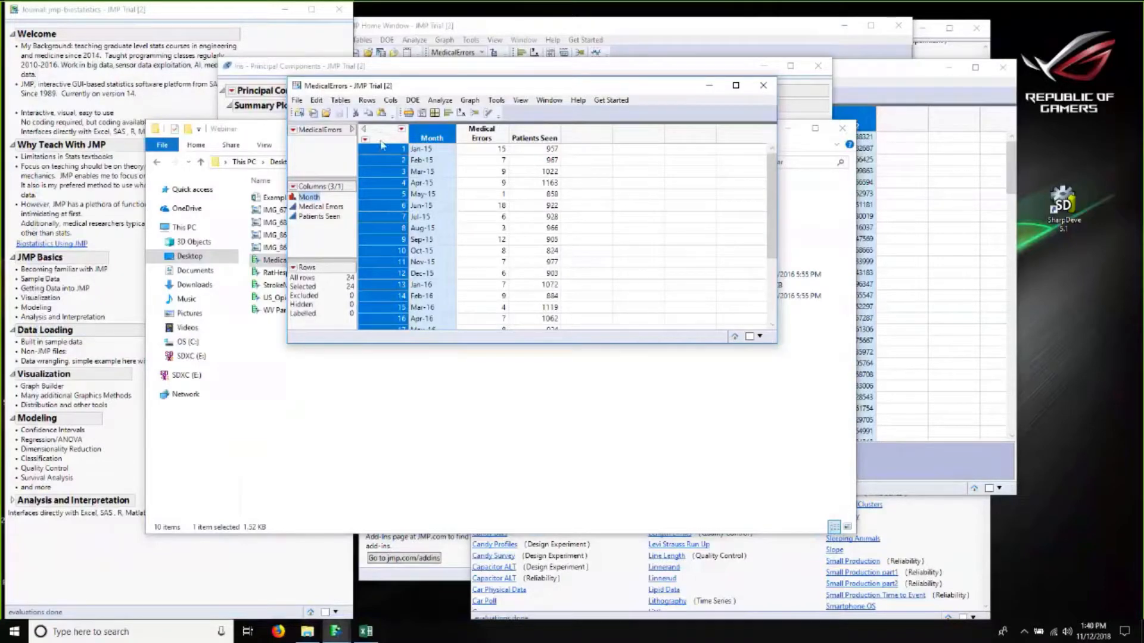
drag(819, 457, 824, 459)
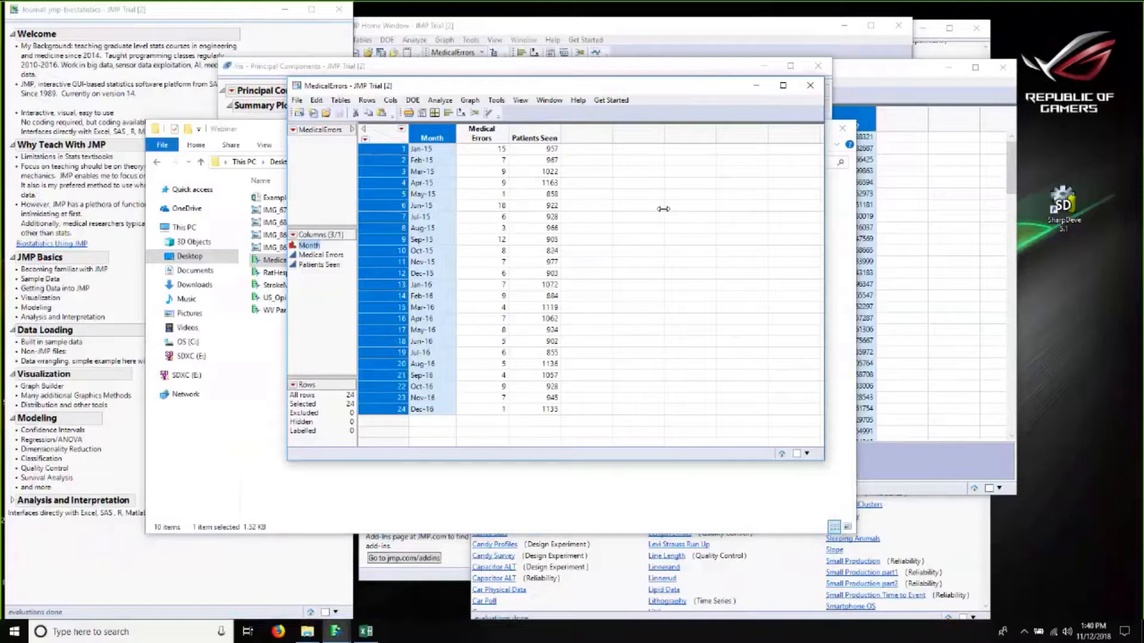
Step: Select the Medical Errors and Patients Seen columns and launch a P control chart
click(393, 150)
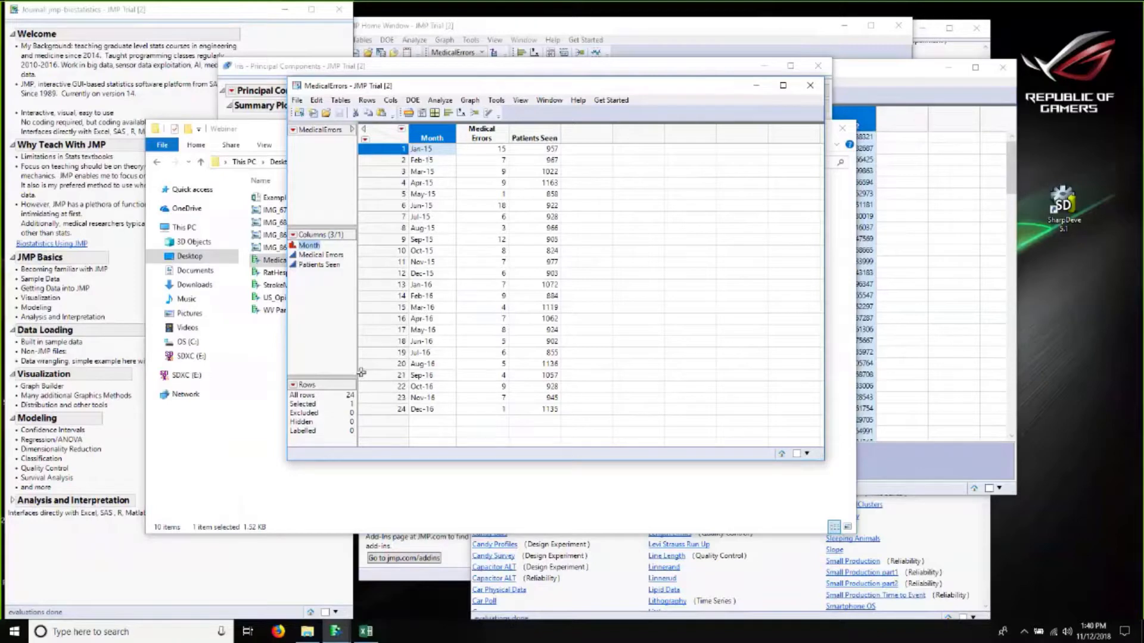
click(481, 134)
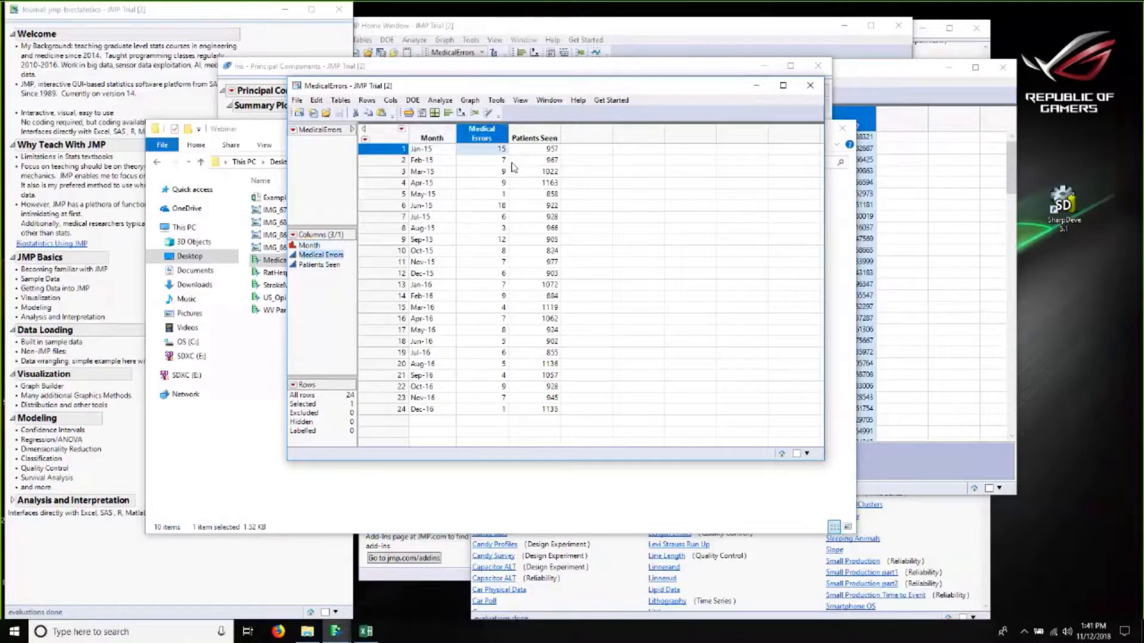
click(539, 136)
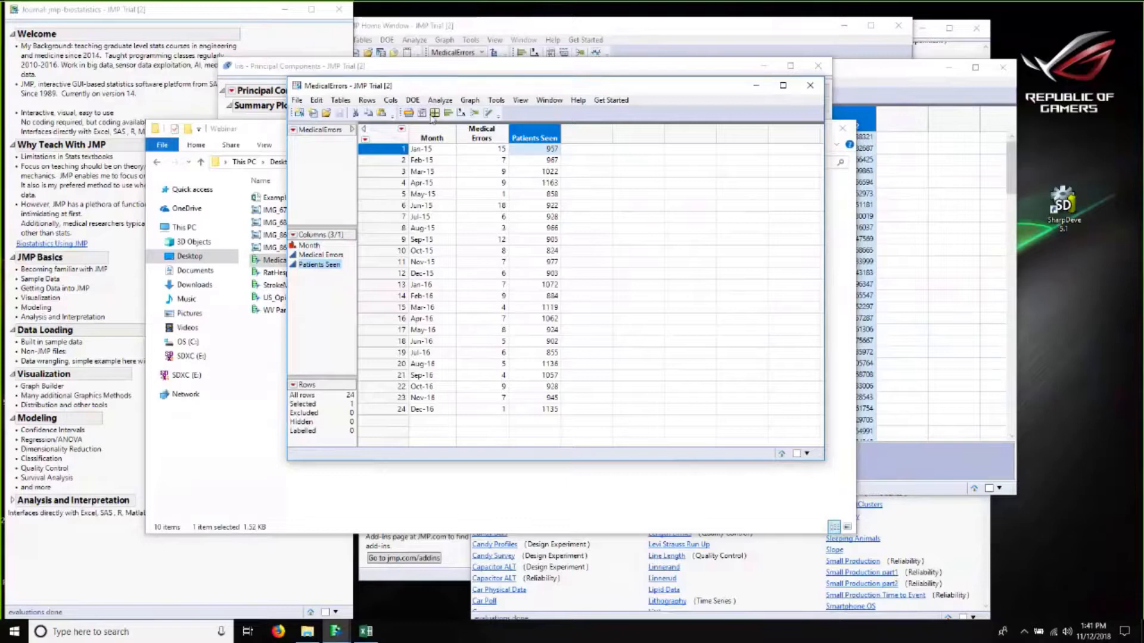
click(440, 100)
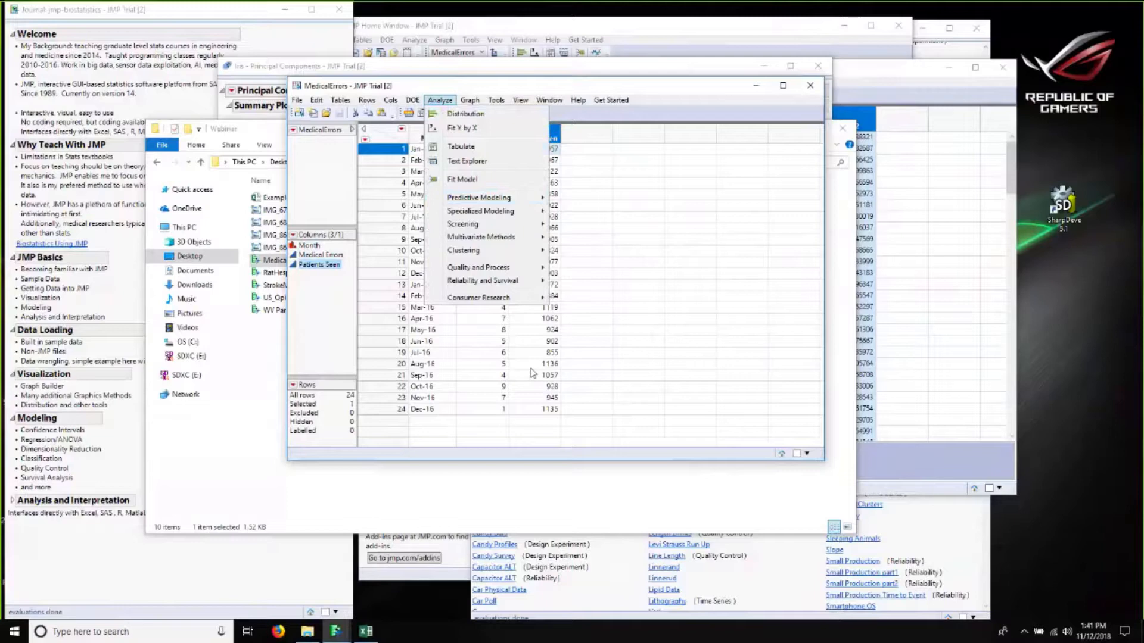
mouse_move(480, 274)
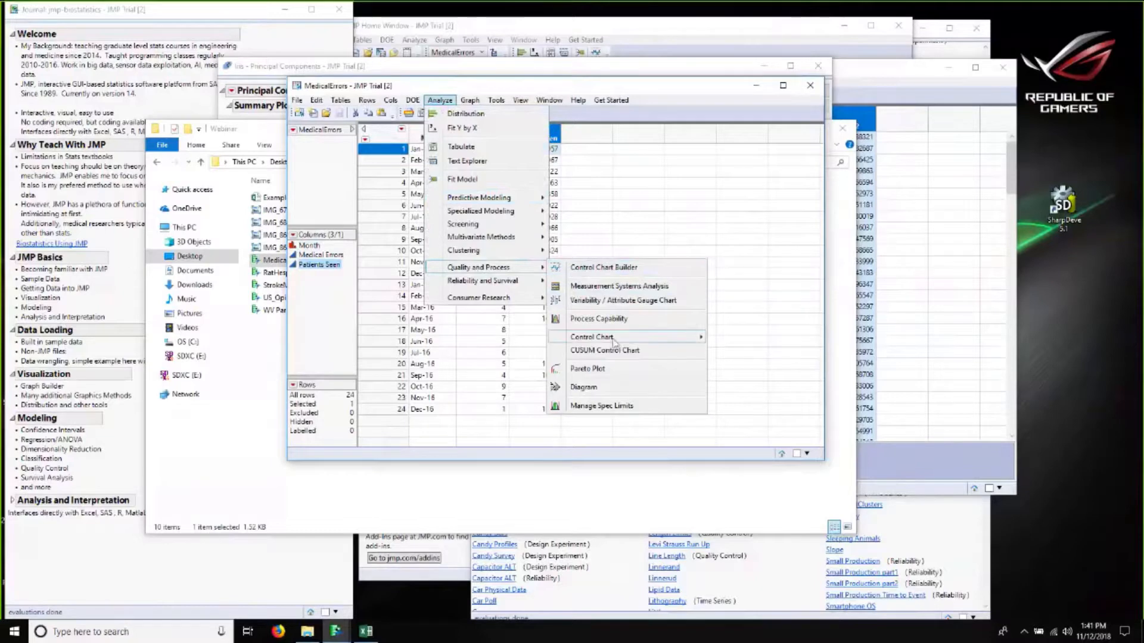
mouse_move(651, 342)
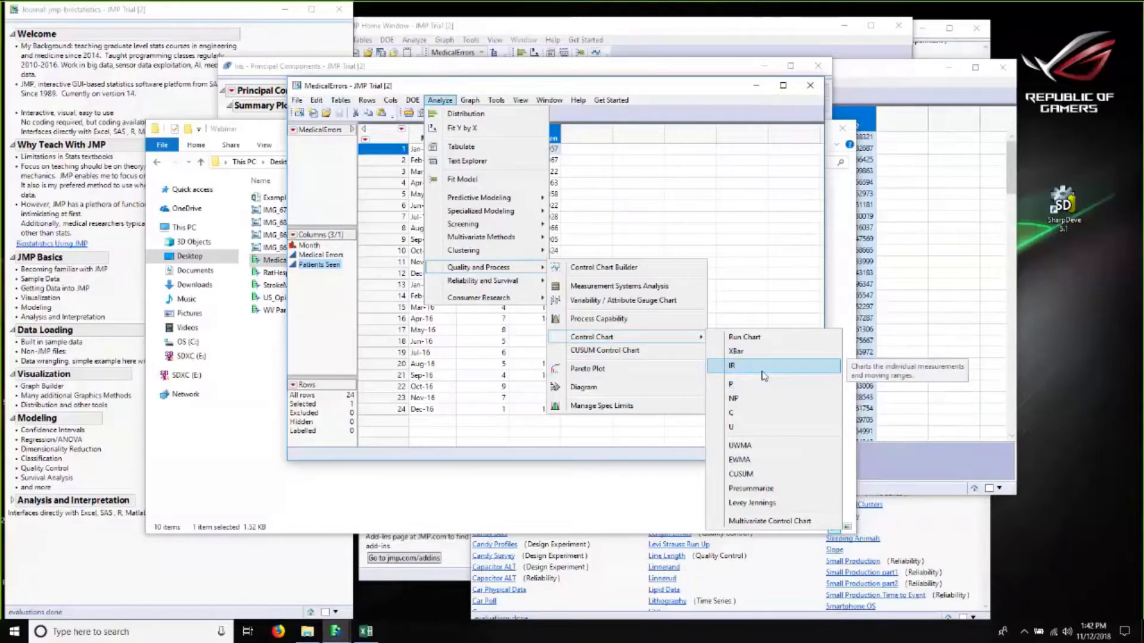
click(744, 388)
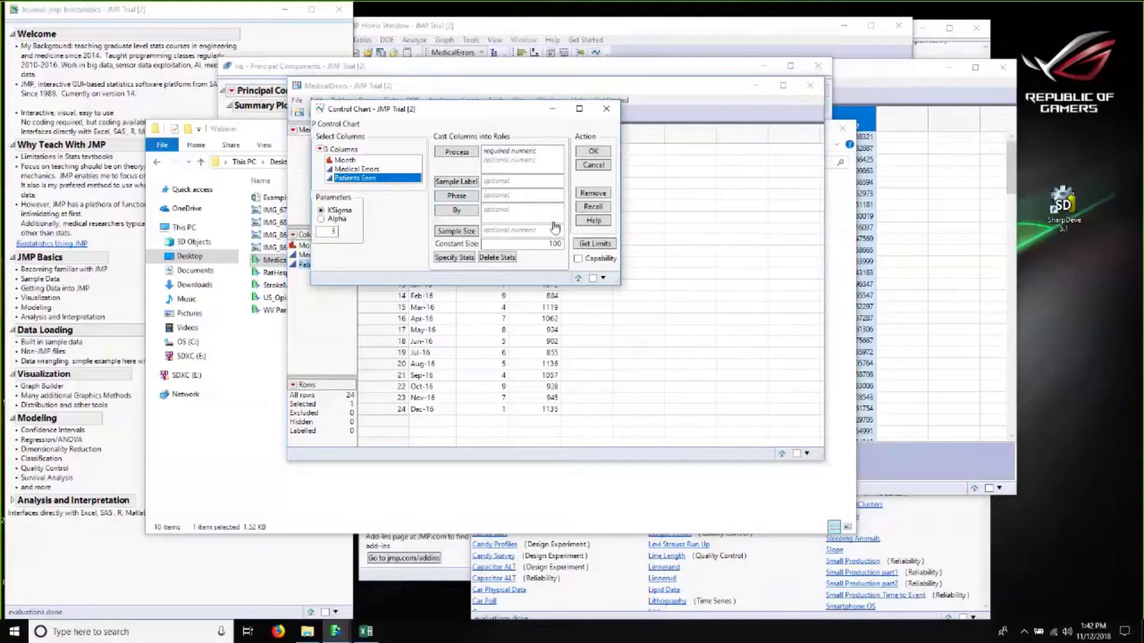
Step: Cast Medical Errors as Process and Patients Seen as Sample Size, clear Constant Size, run the chart and move its window
drag(382, 109, 558, 157)
click(535, 218)
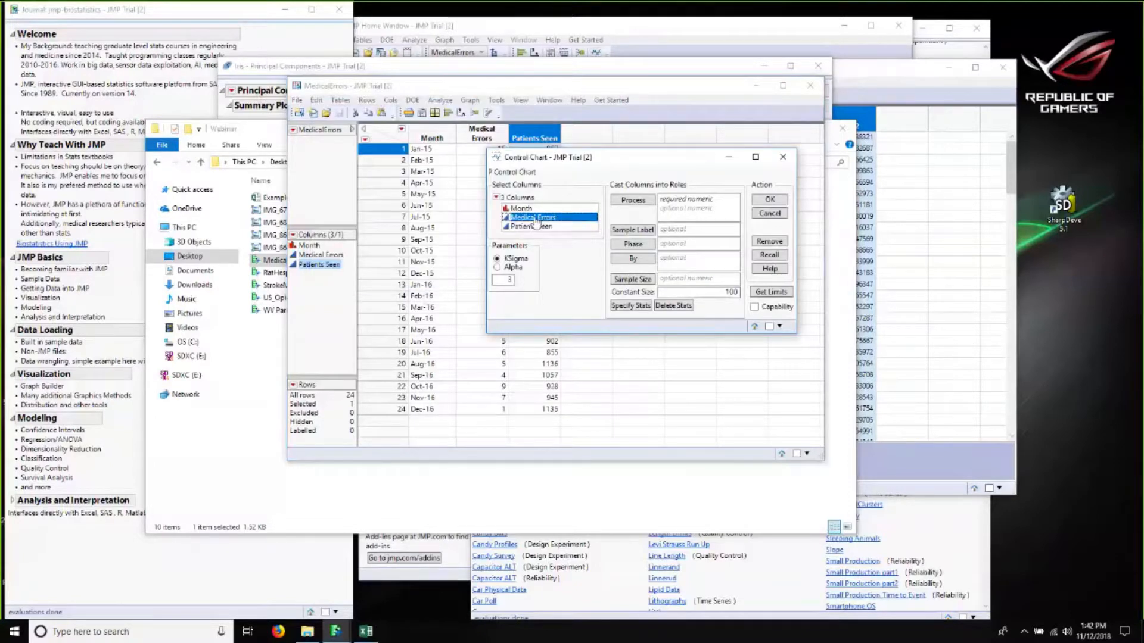
click(633, 200)
click(559, 227)
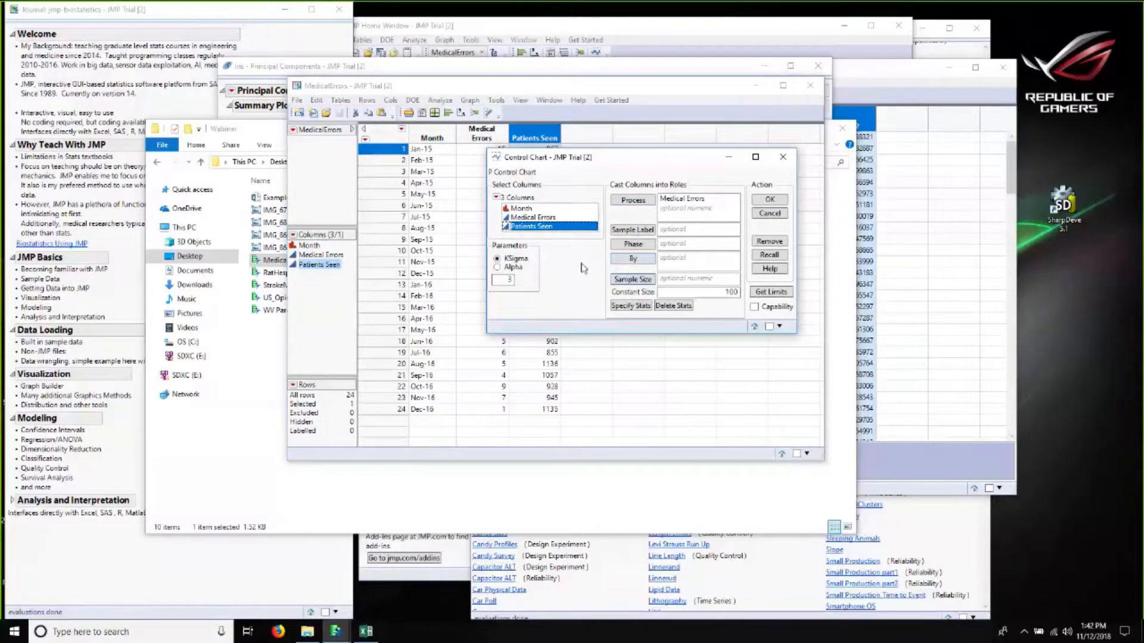
click(633, 279)
click(682, 280)
key(Delete)
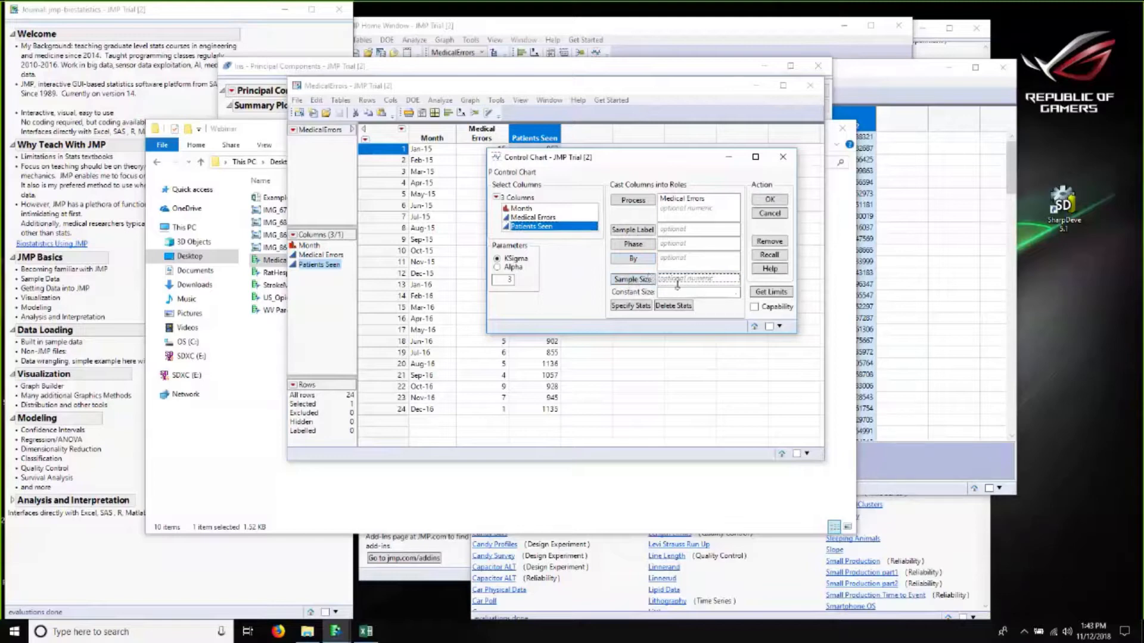
click(692, 292)
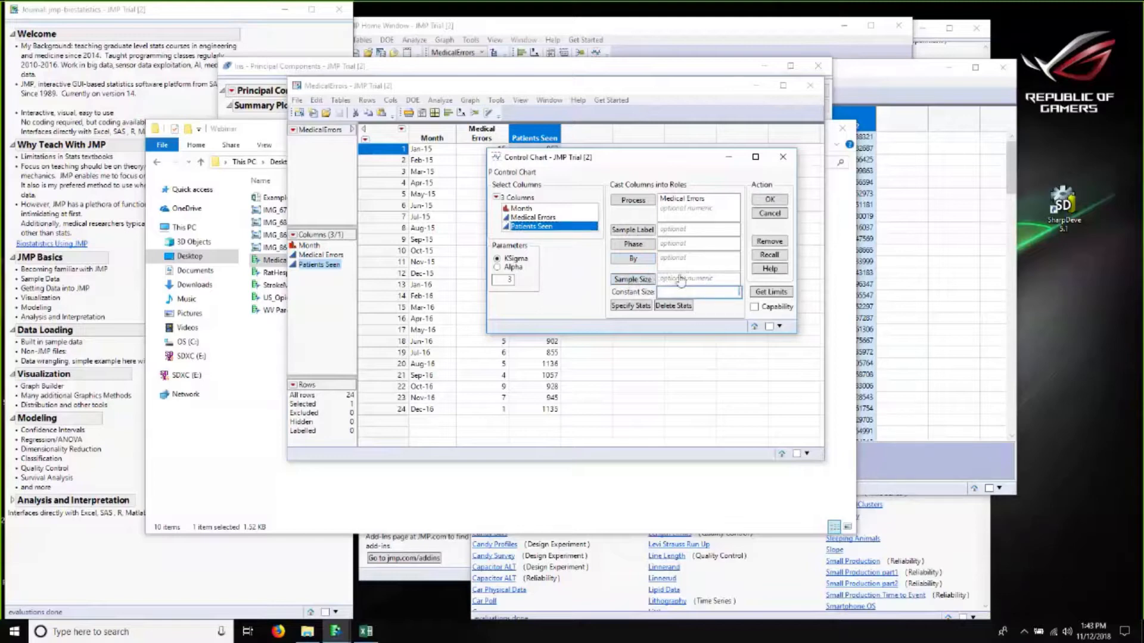
click(630, 282)
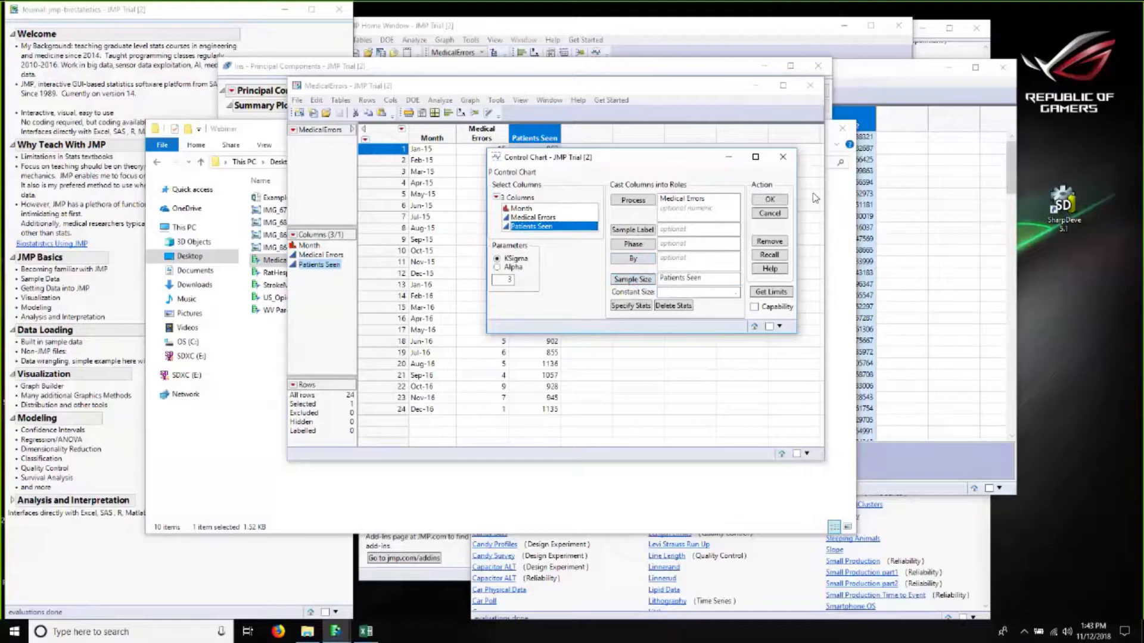
click(768, 201)
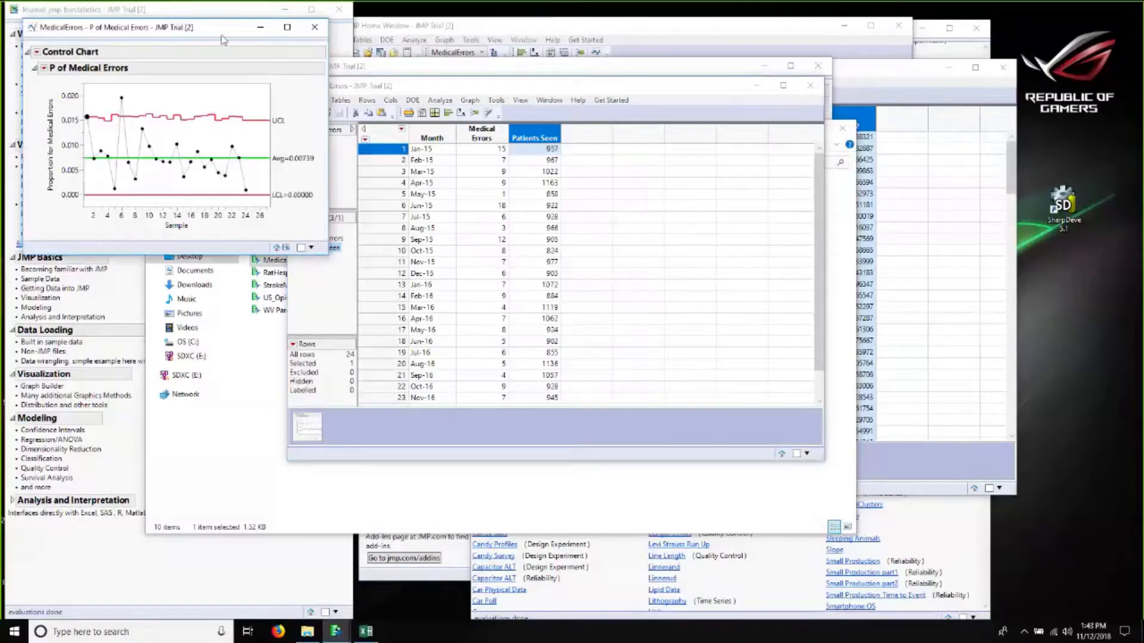
drag(210, 33, 427, 82)
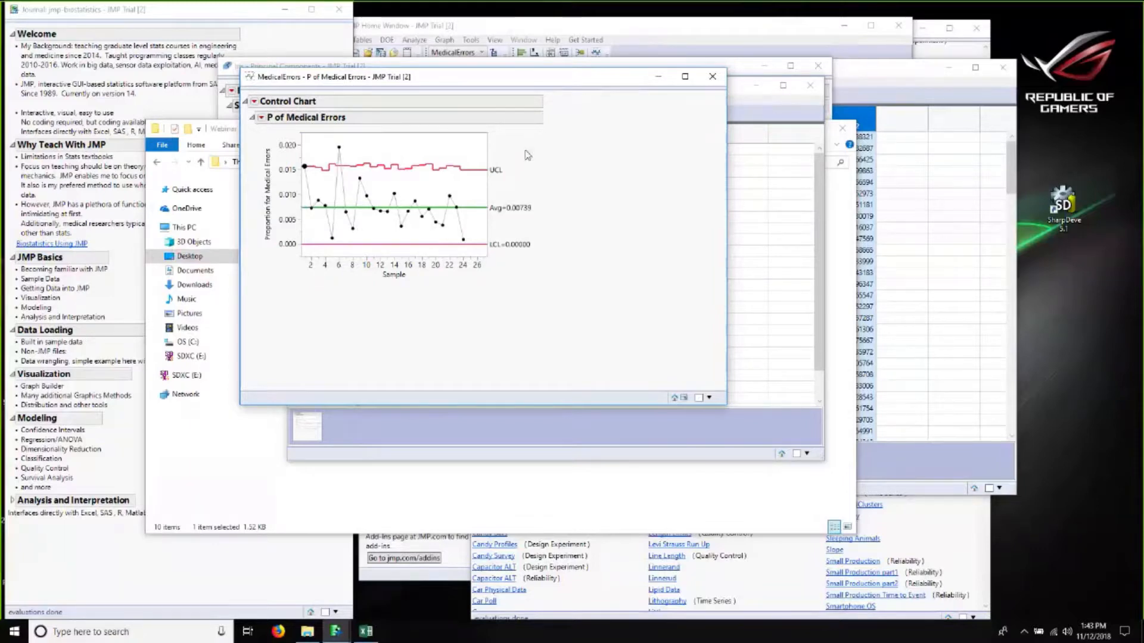
drag(480, 77, 735, 94)
click(510, 119)
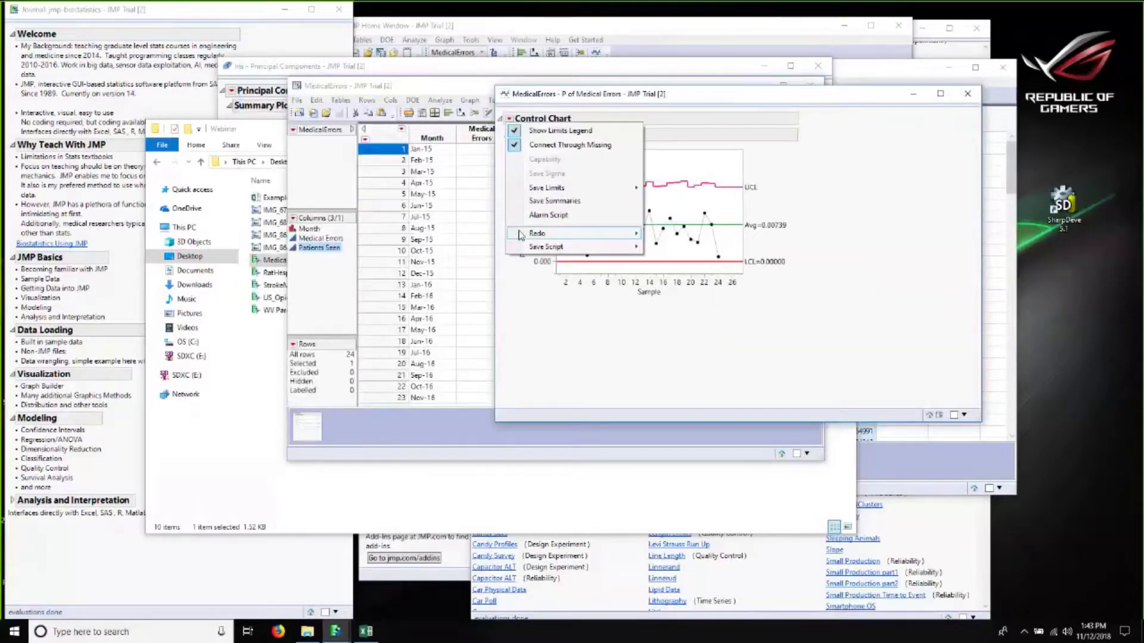
mouse_move(554, 234)
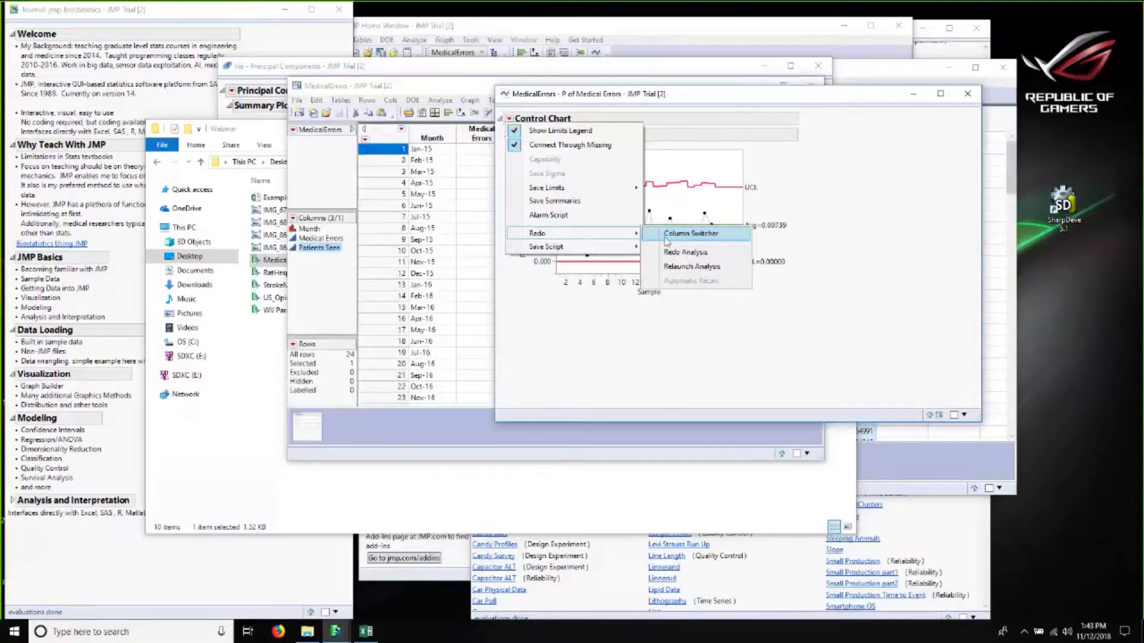
click(685, 252)
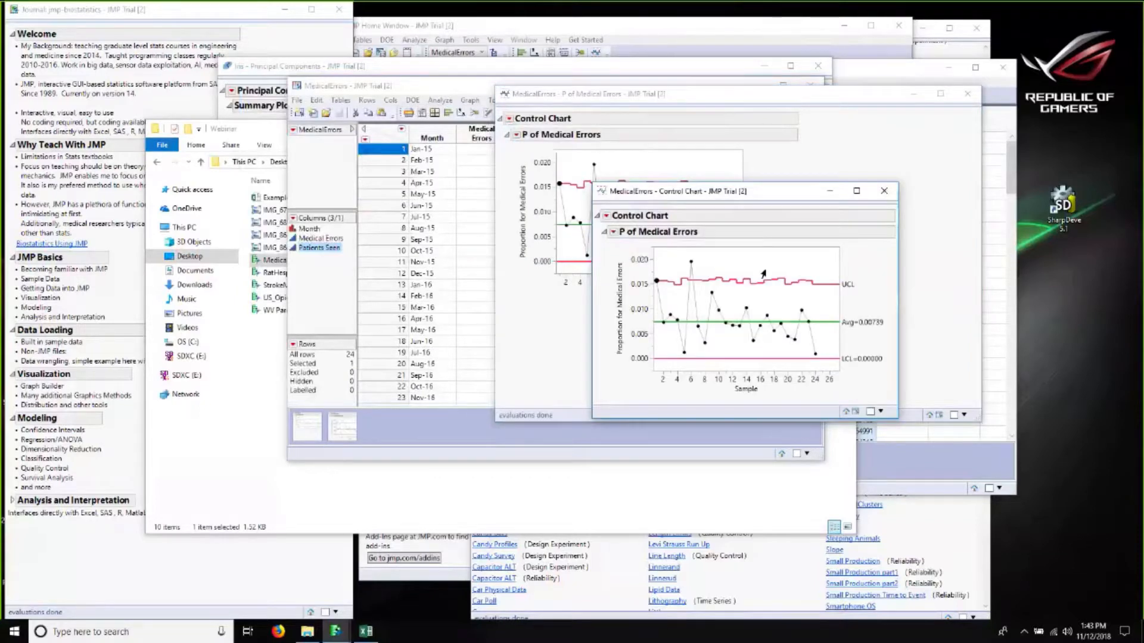
click(884, 190)
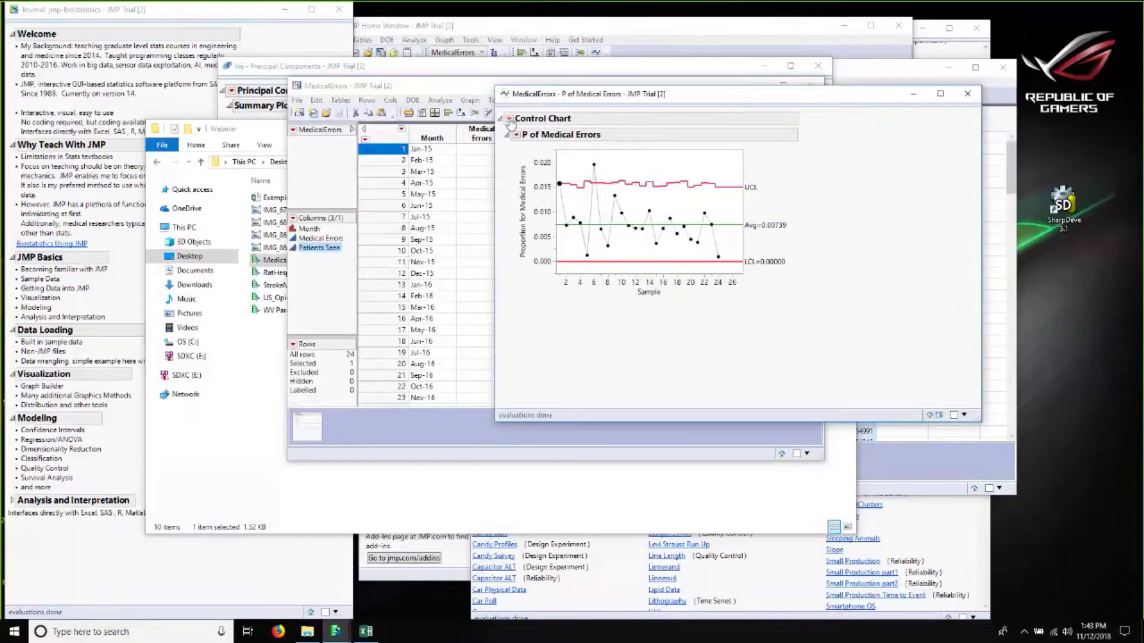
Step: Relaunch the P chart analysis with Month added as the Sample Label
click(509, 120)
mouse_move(554, 233)
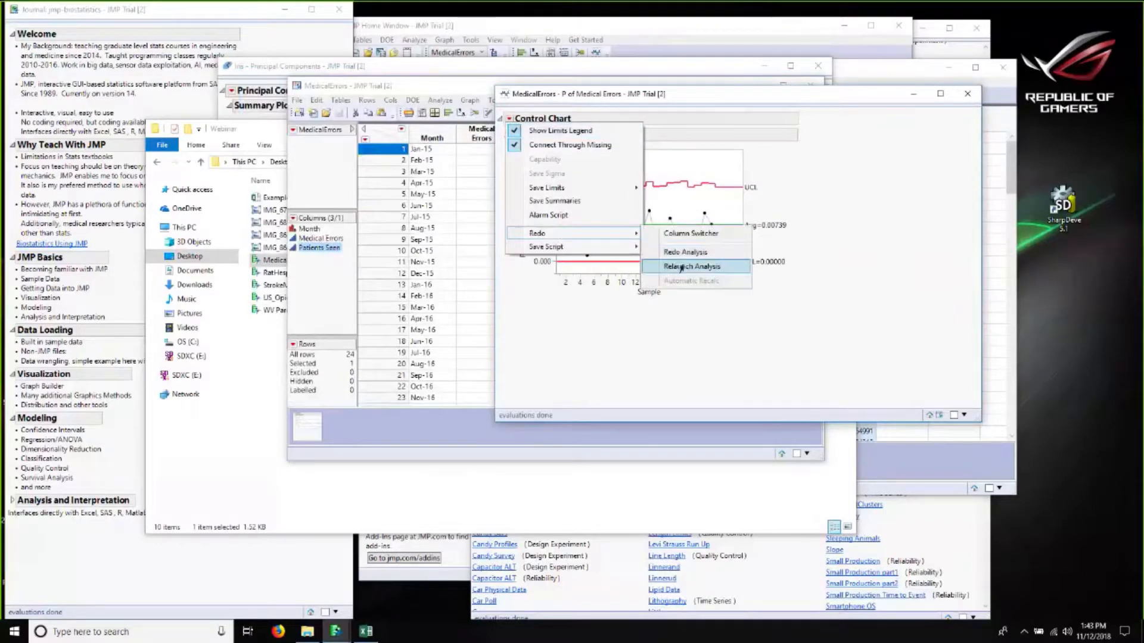
click(681, 268)
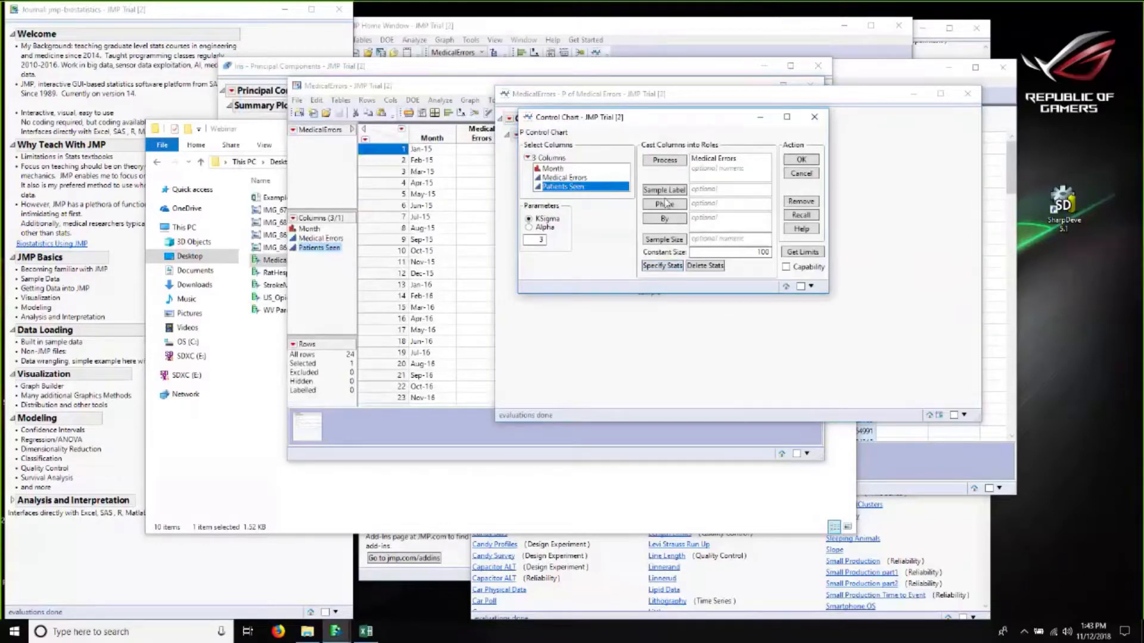
click(663, 240)
click(560, 169)
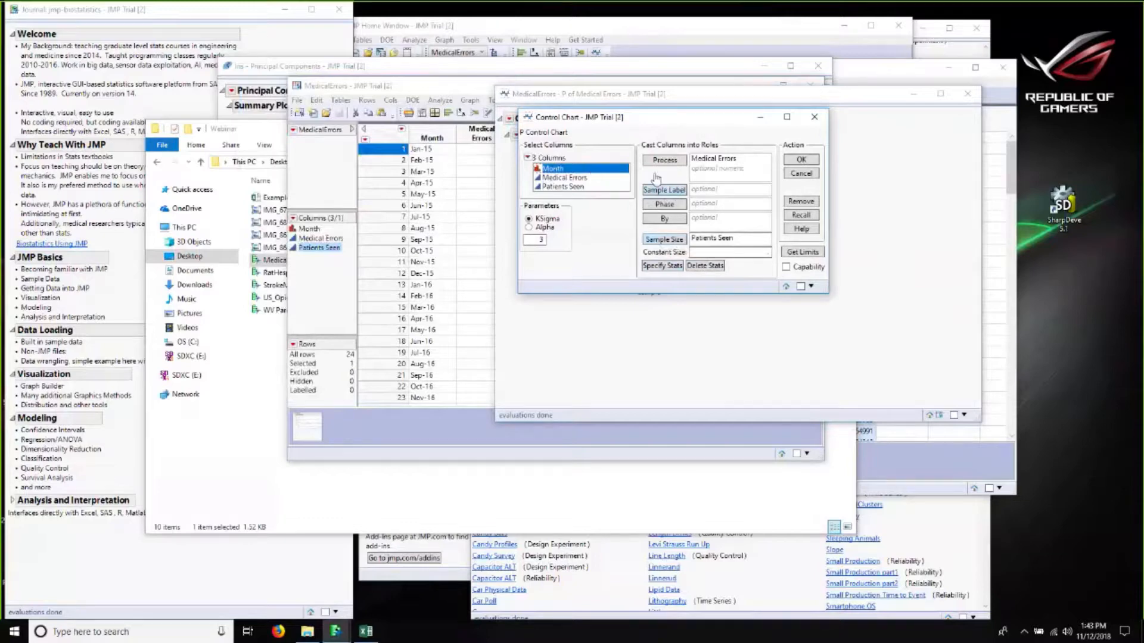
click(662, 190)
click(804, 161)
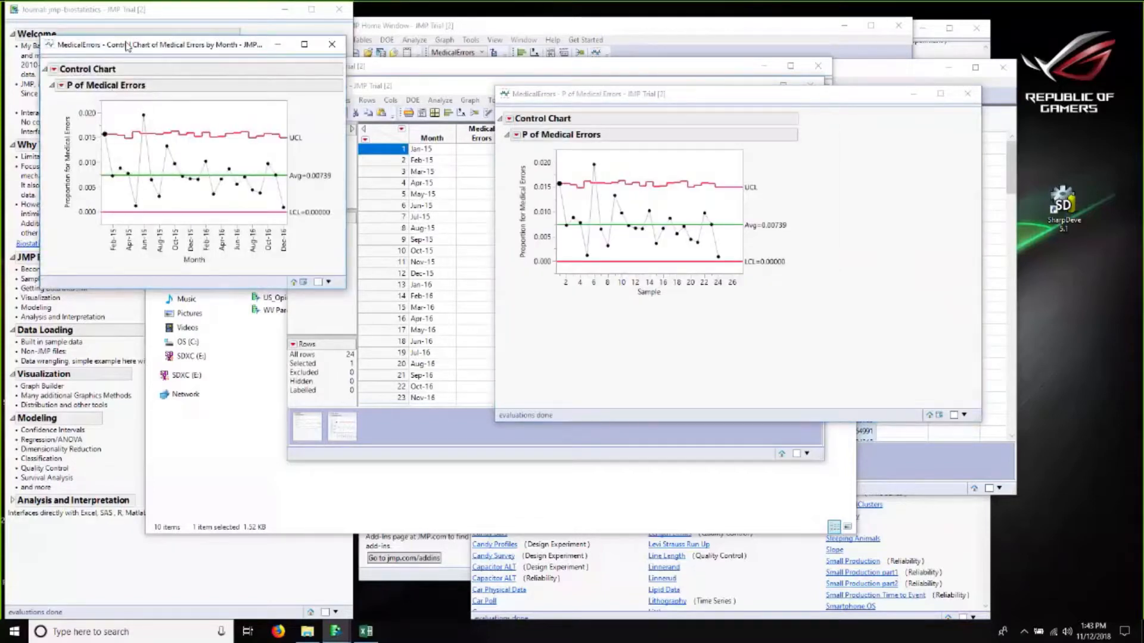
Step: Select the Jun-15 point on the month-labelled P chart
drag(140, 48, 525, 92)
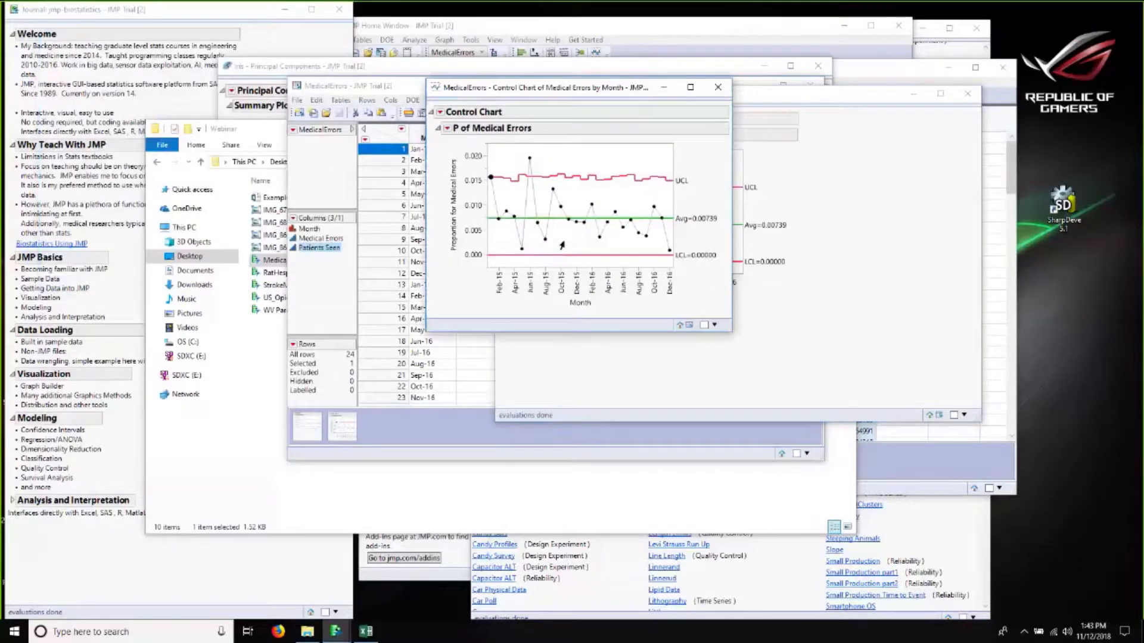
click(440, 112)
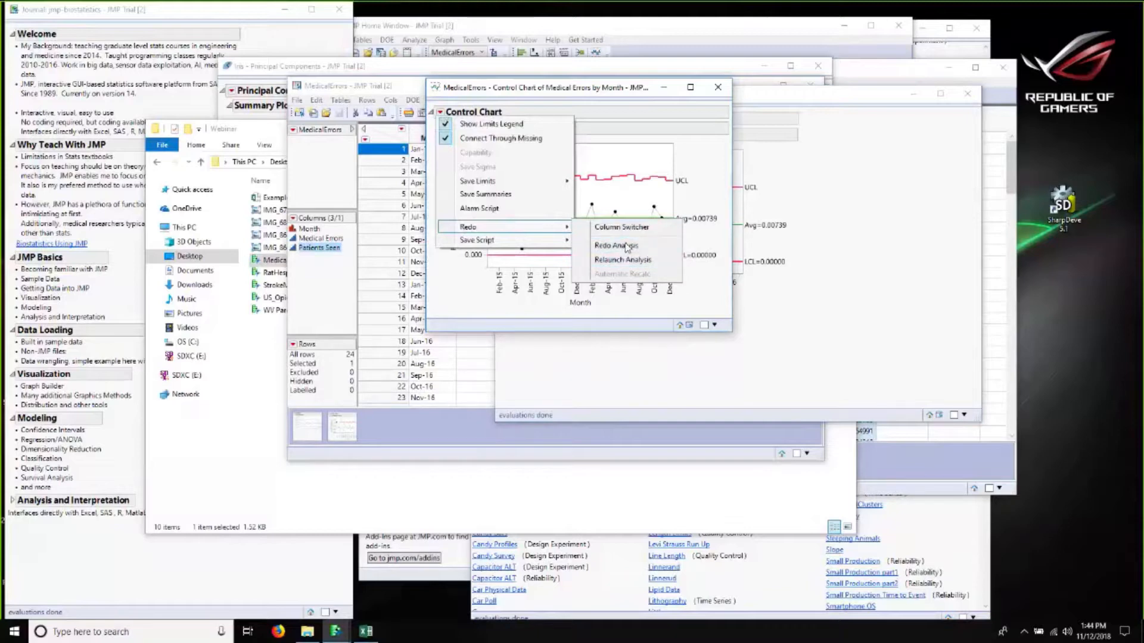
click(708, 159)
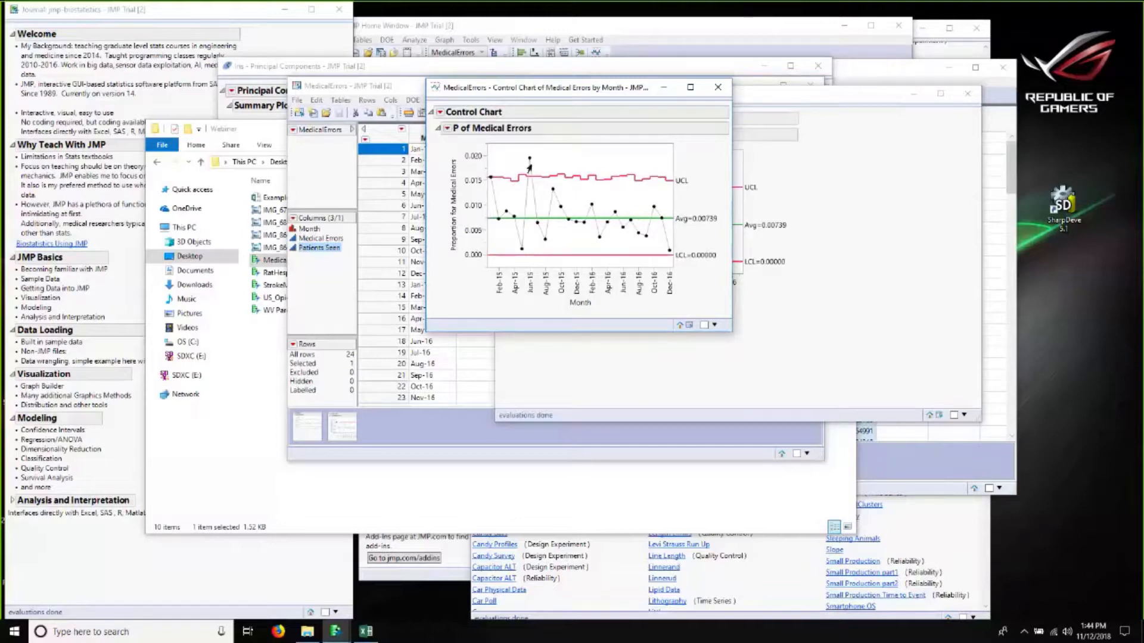
click(529, 158)
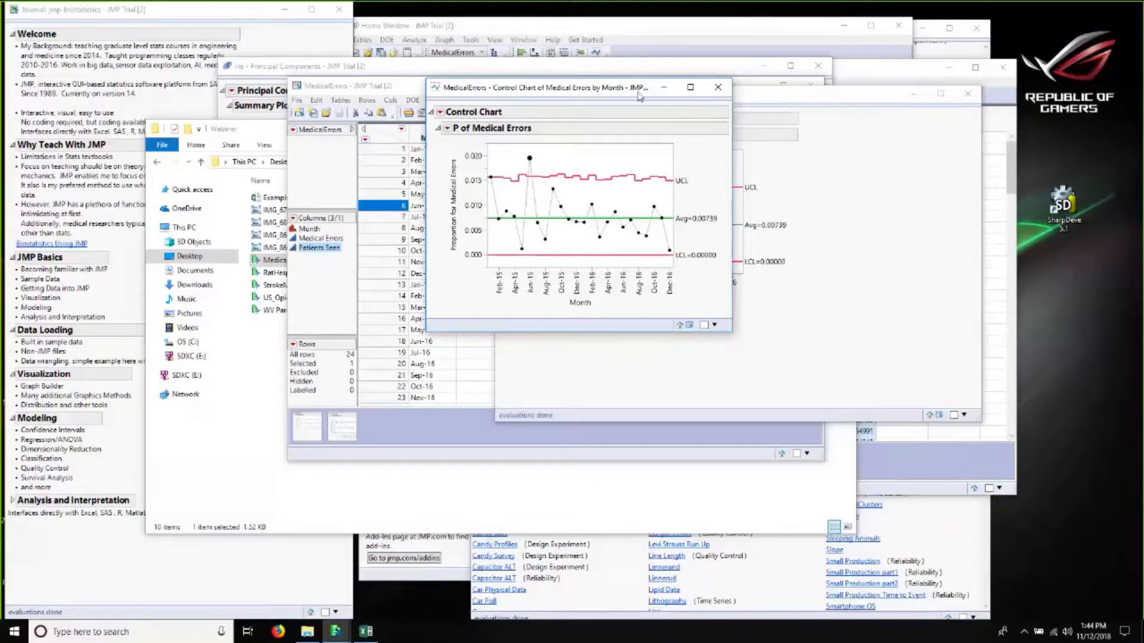
Step: Arrange the MedicalErrors data table and month control chart windows side by side
drag(638, 89, 766, 90)
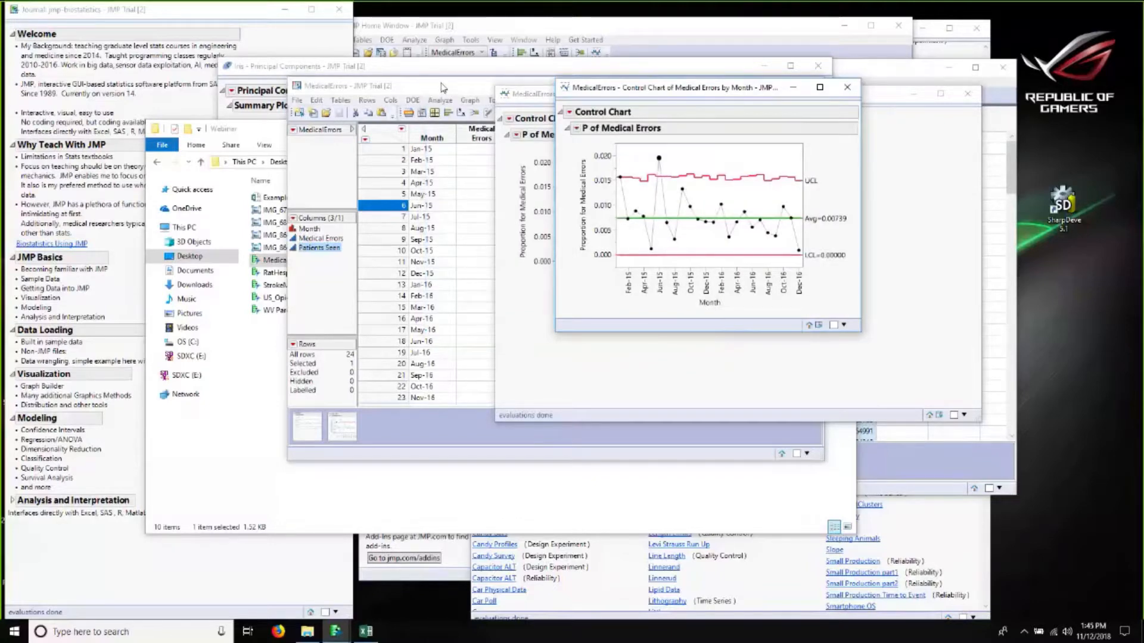
drag(463, 88, 299, 102)
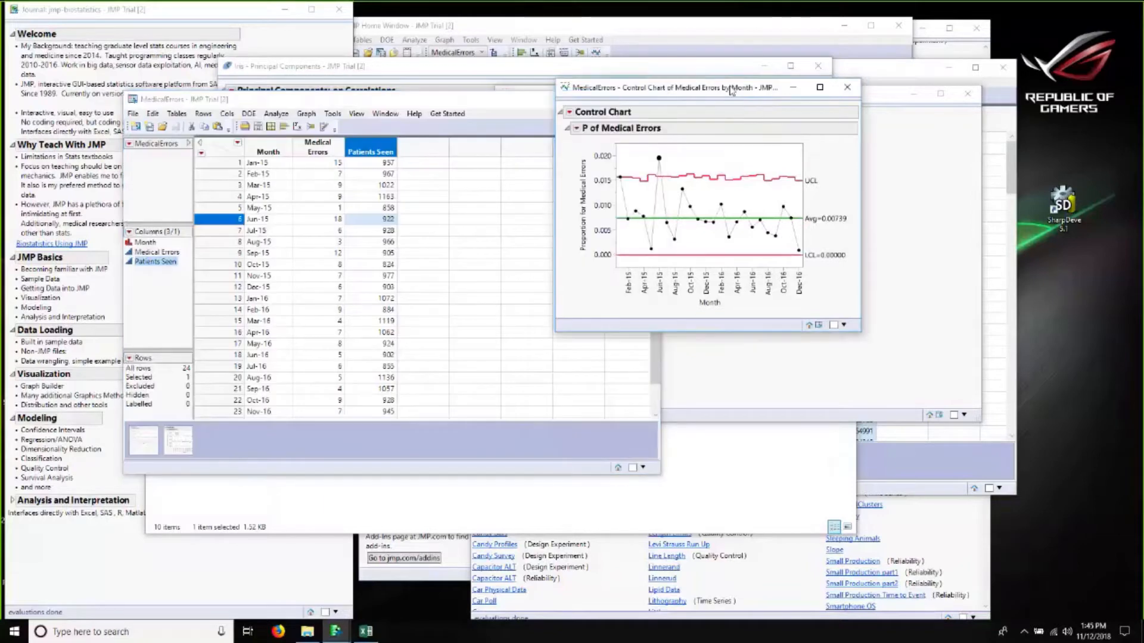
drag(731, 90, 797, 120)
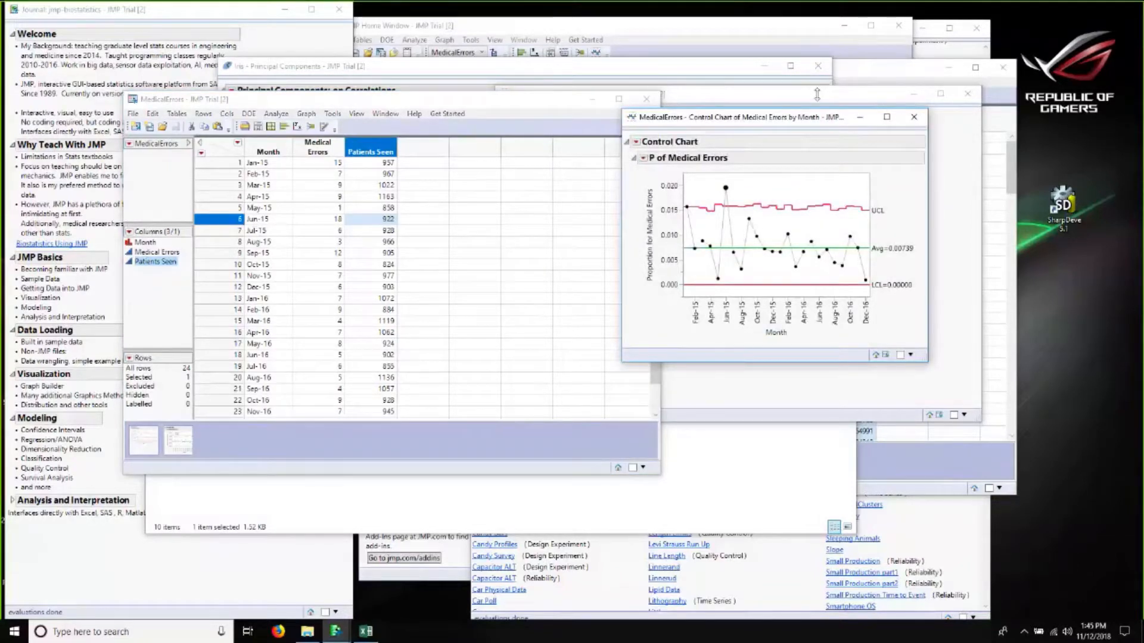
drag(697, 117, 582, 112)
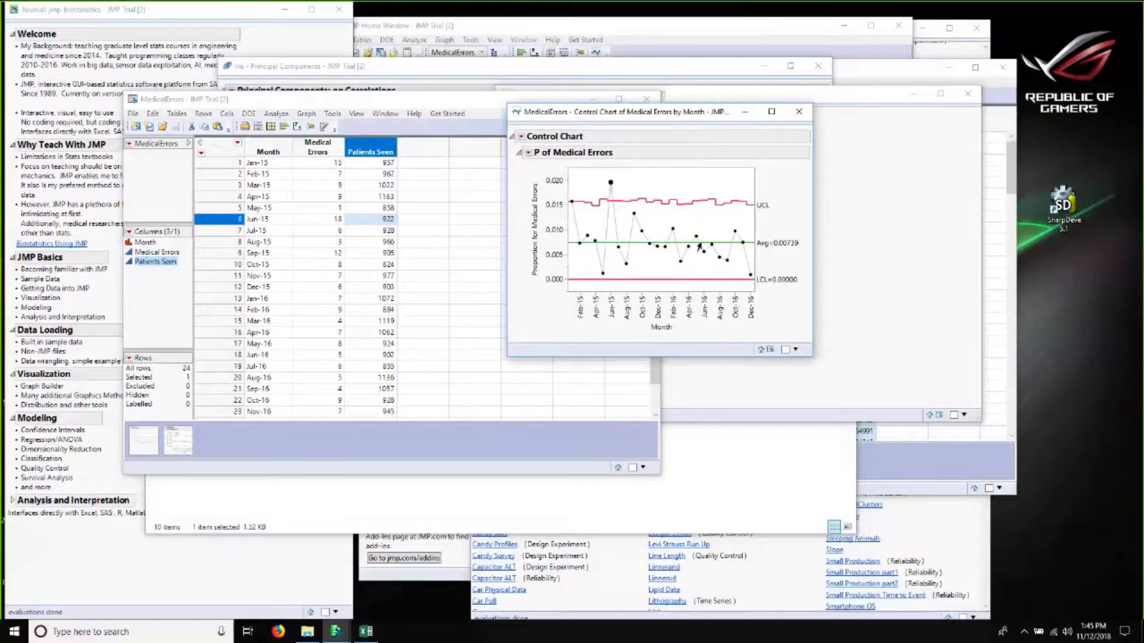
Step: Expand the Analysis and Interpretation section of the biostatistics journal
mouse_move(698, 246)
click(83, 485)
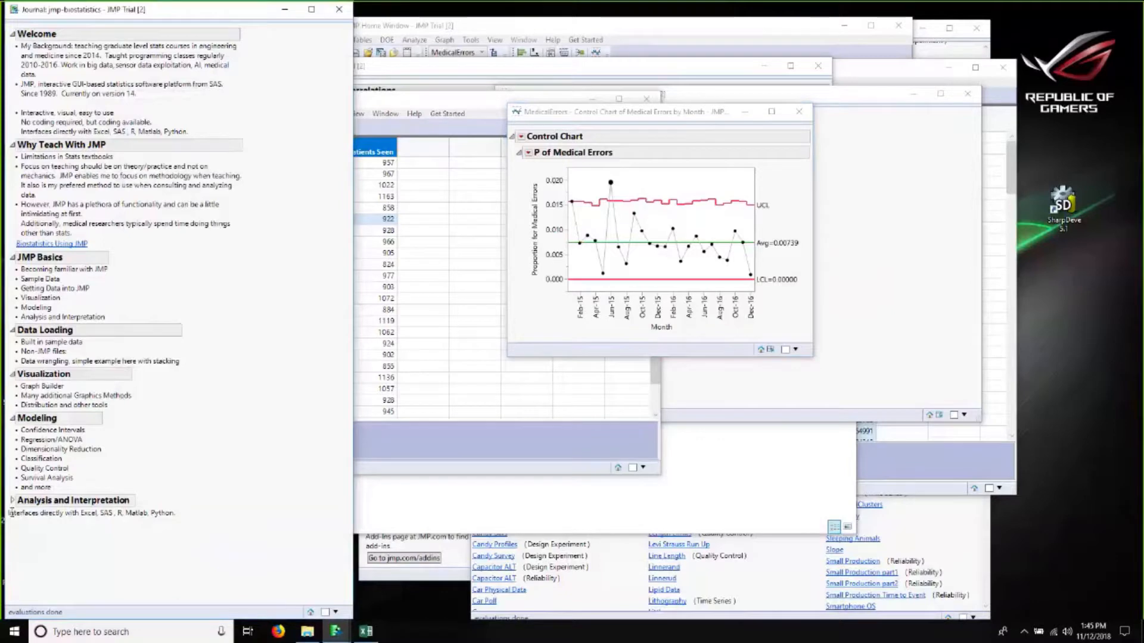
click(13, 500)
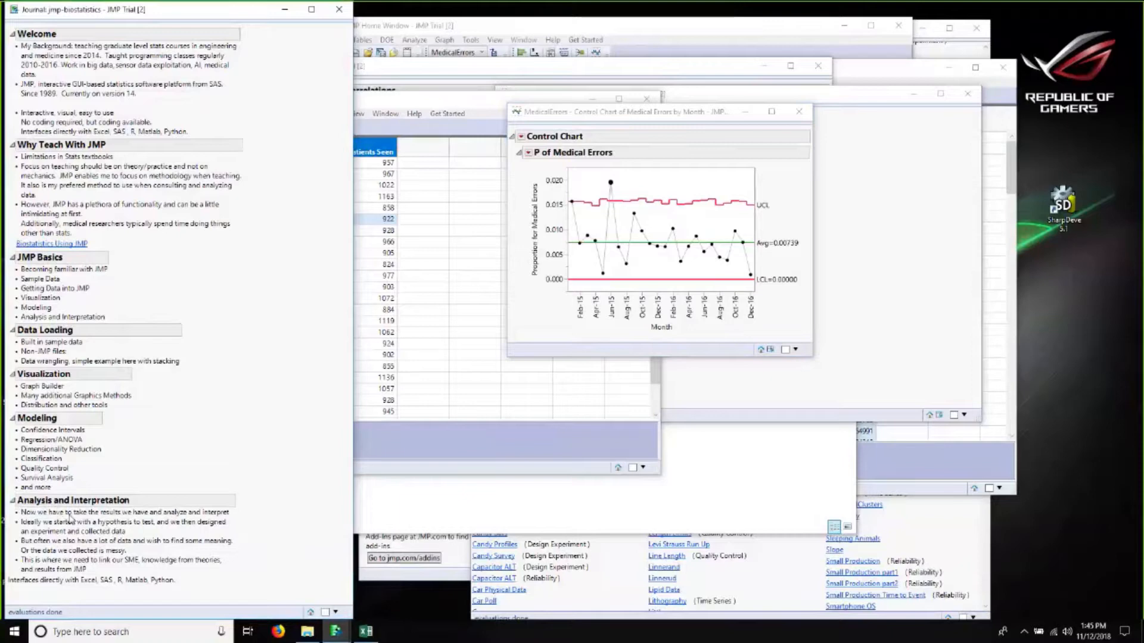
click(639, 191)
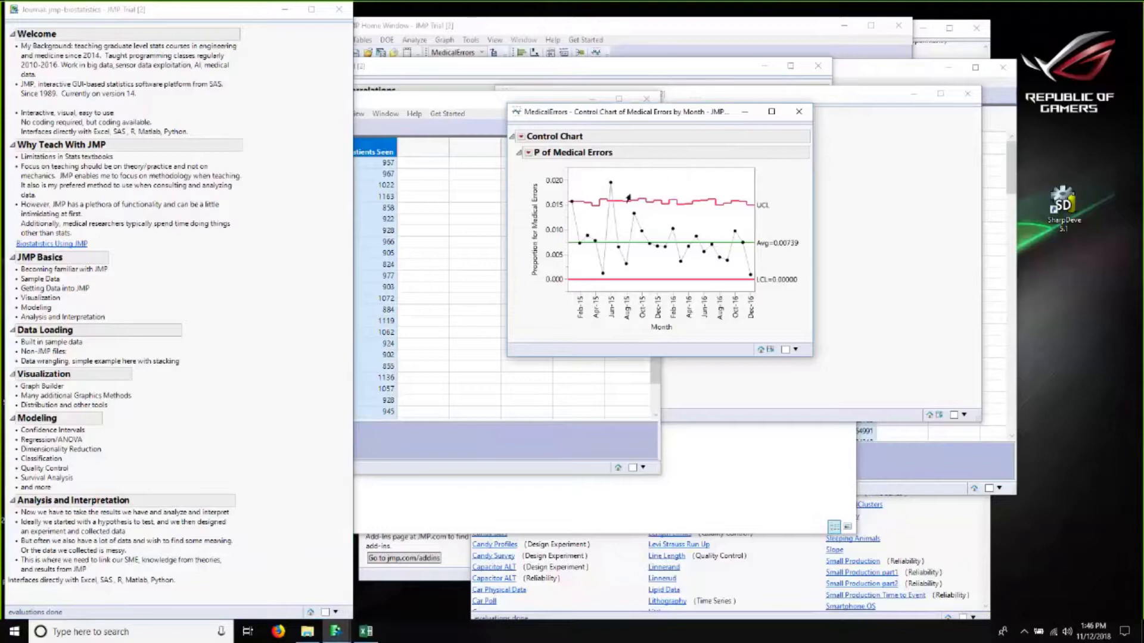
drag(630, 196, 586, 178)
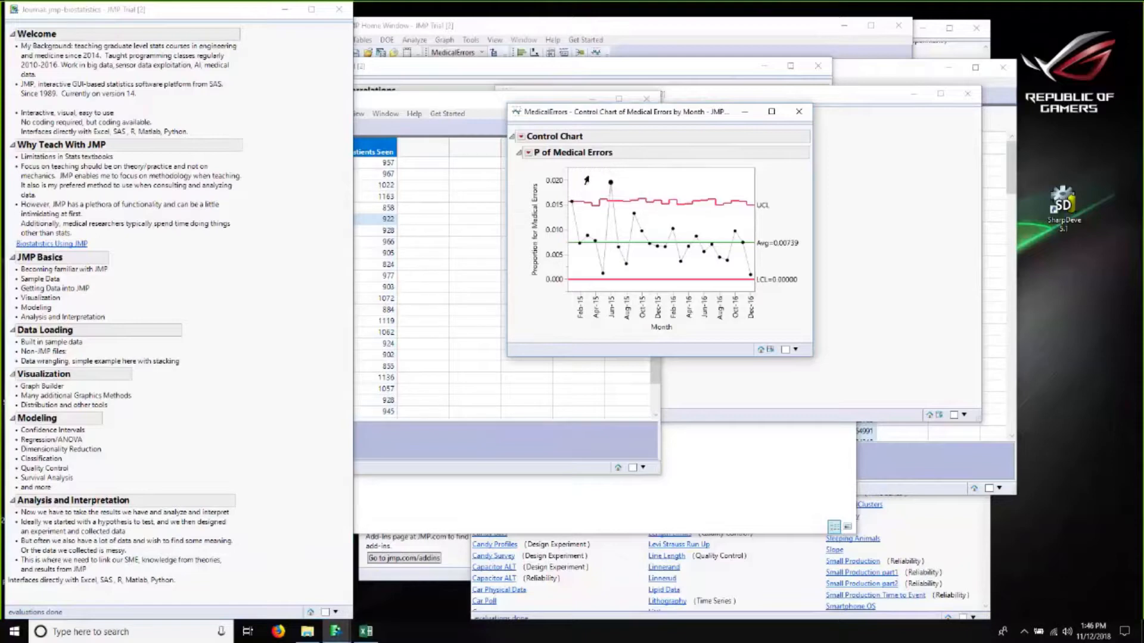
click(587, 177)
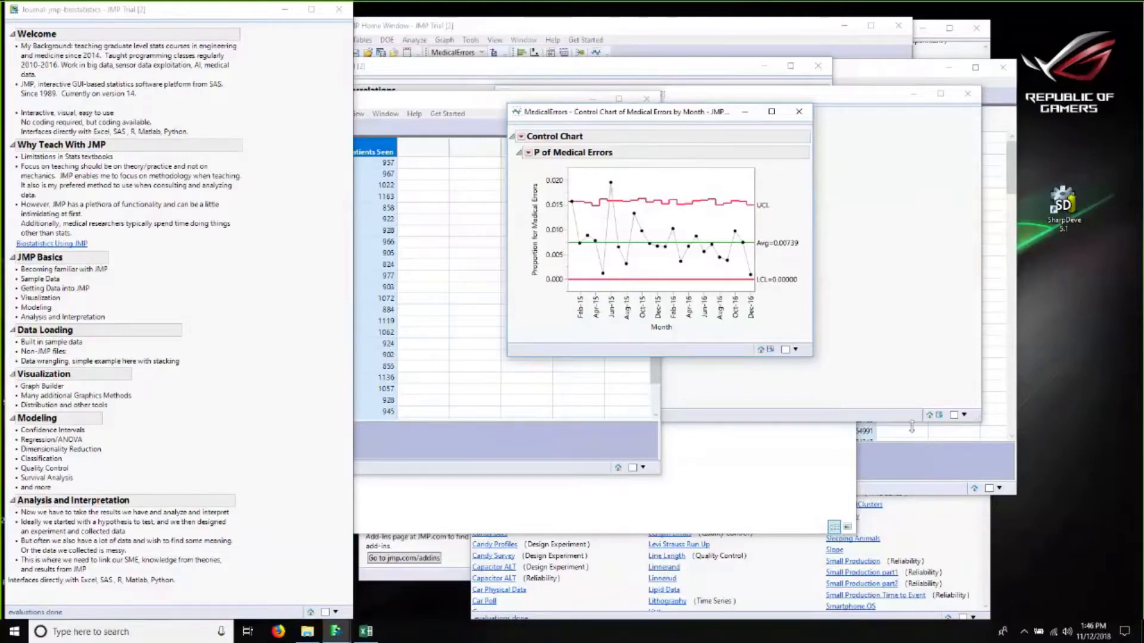
Step: Open the Anscombe data table from the Regression category of the Sample Data Index
click(978, 436)
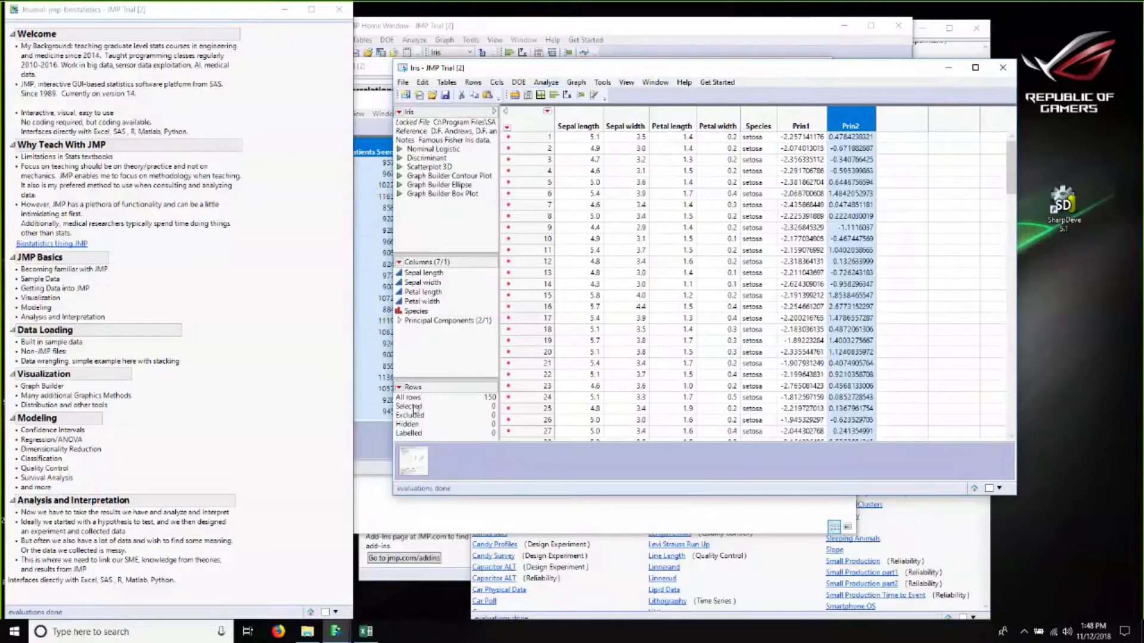
click(684, 82)
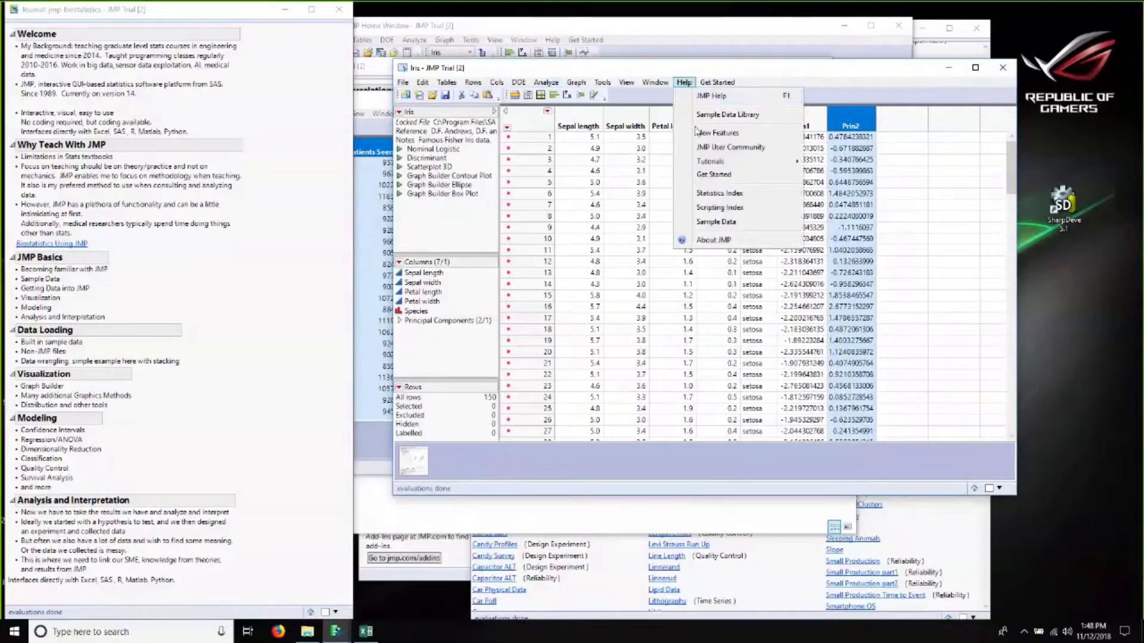
click(711, 225)
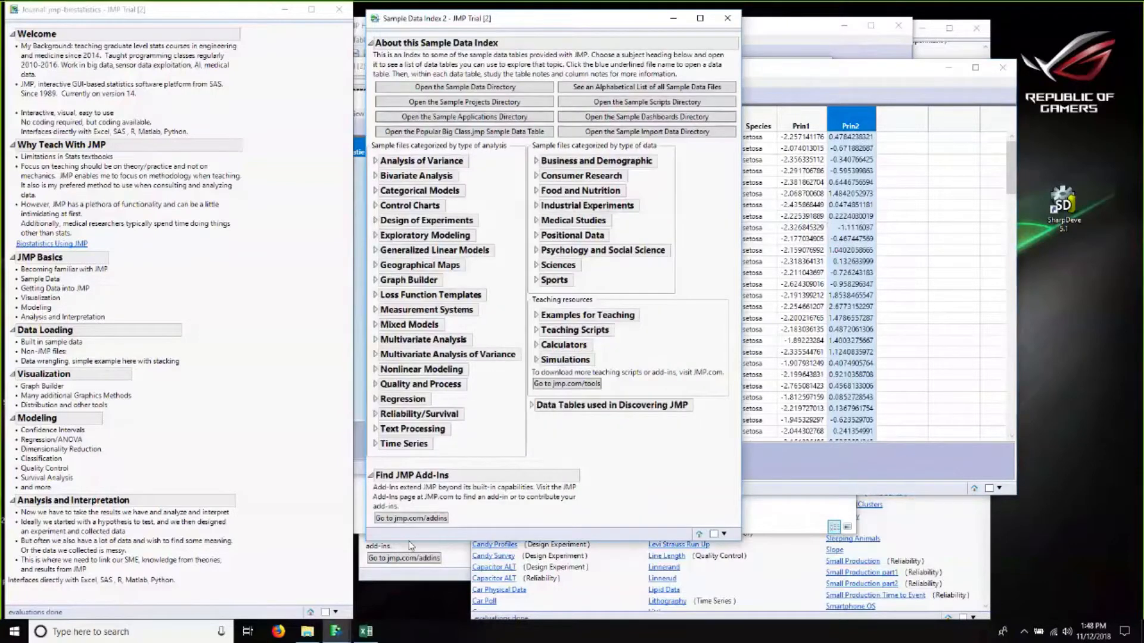
click(376, 400)
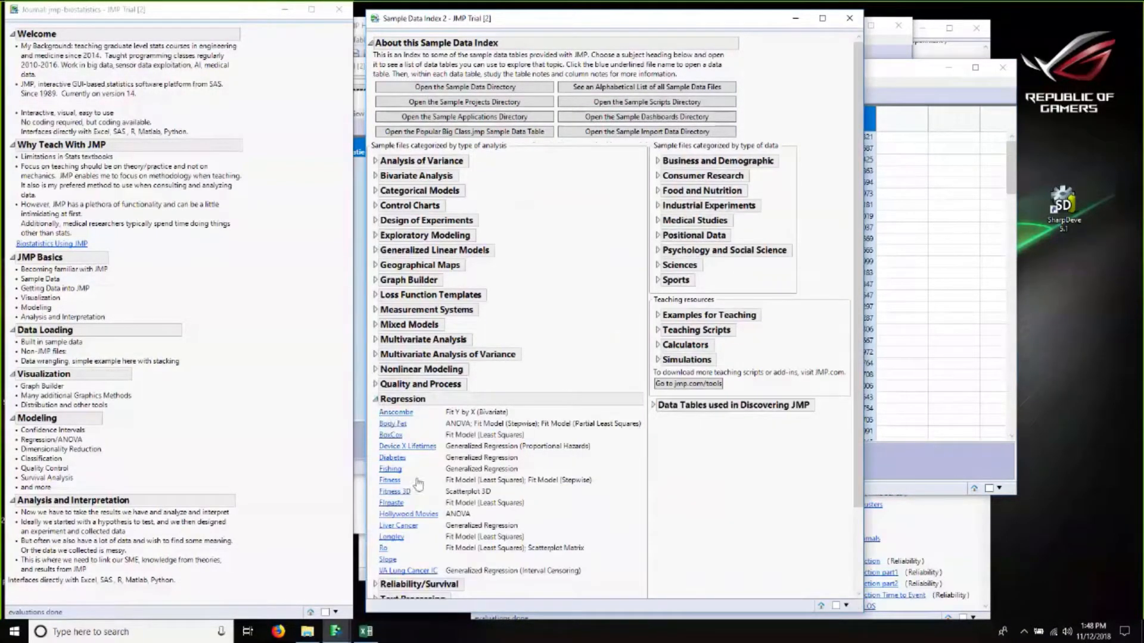
click(396, 412)
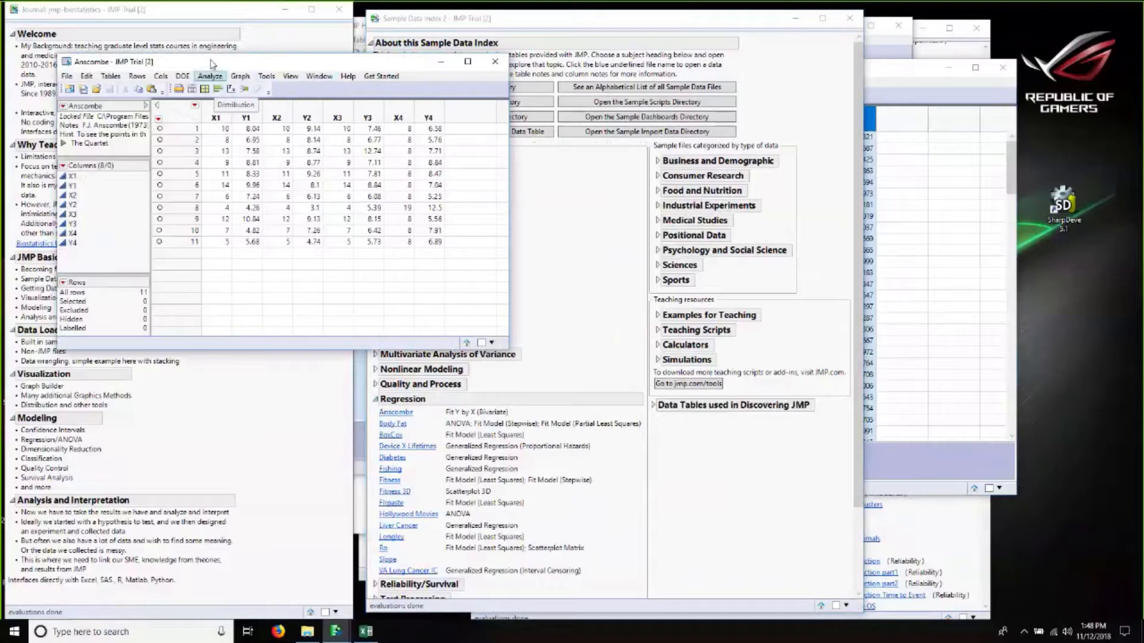
Step: Run Fit Y by X with Y1 as Y Response and X1 as X Factor
click(206, 76)
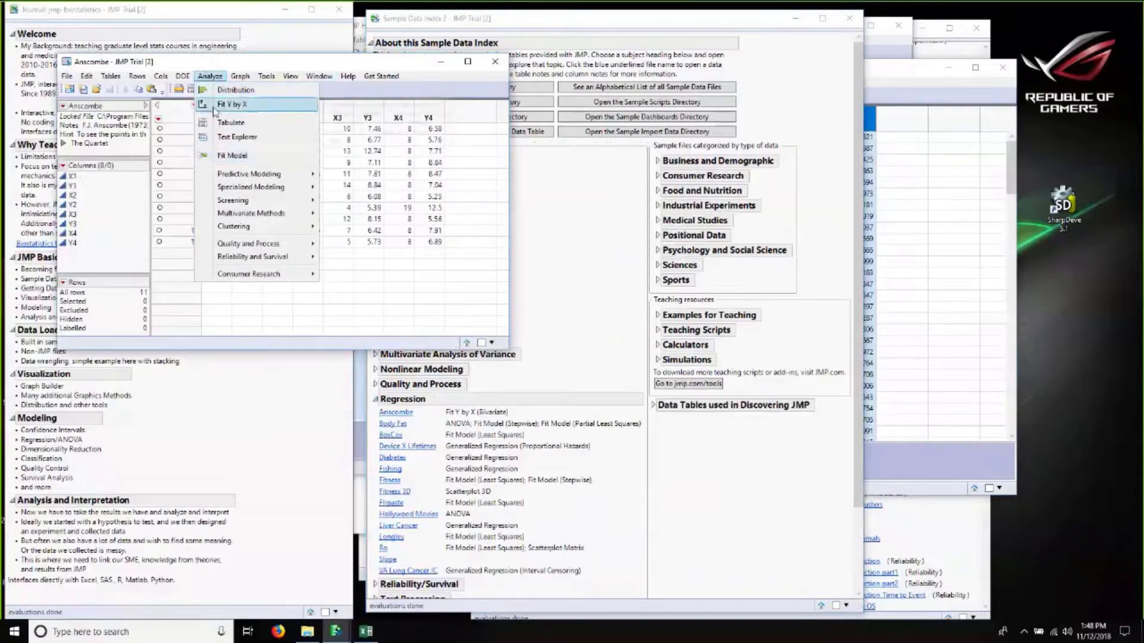
click(213, 108)
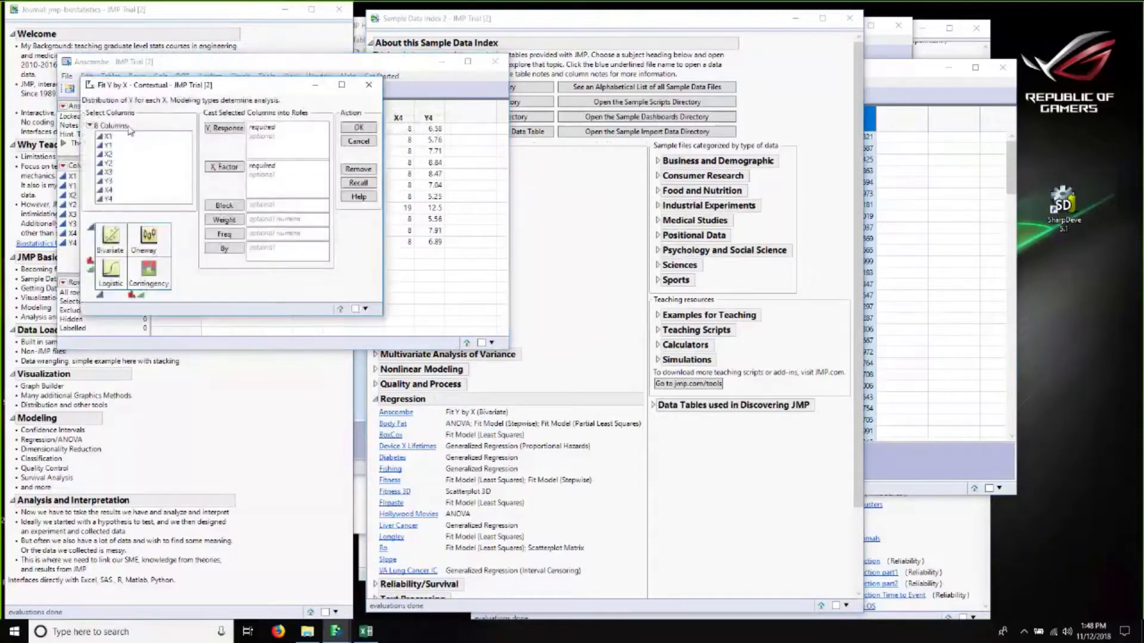
click(238, 166)
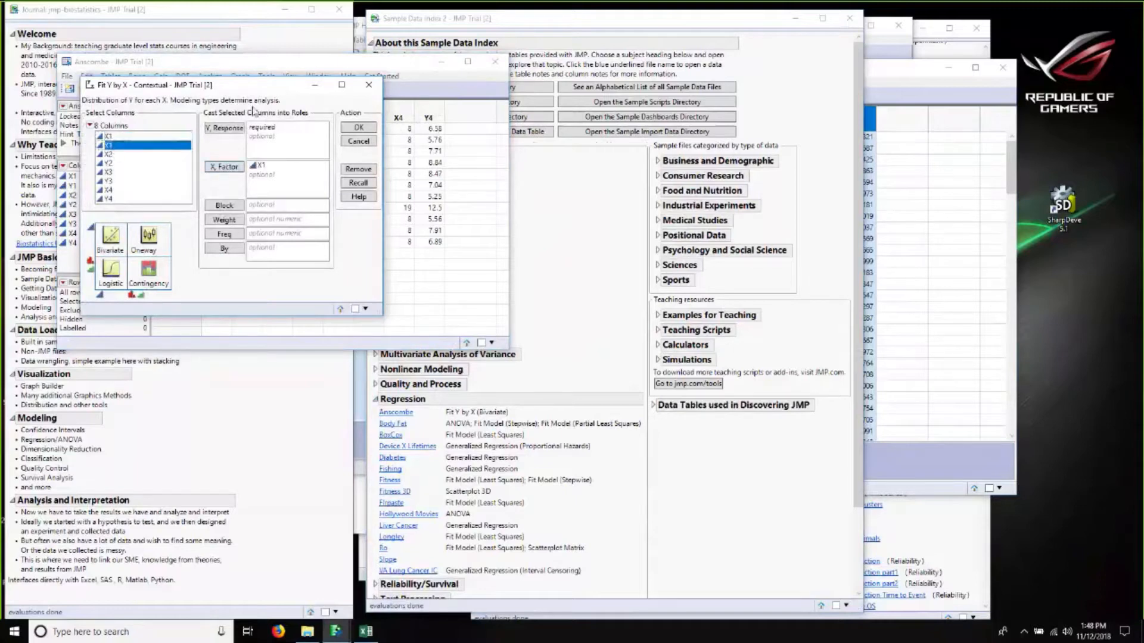
click(221, 135)
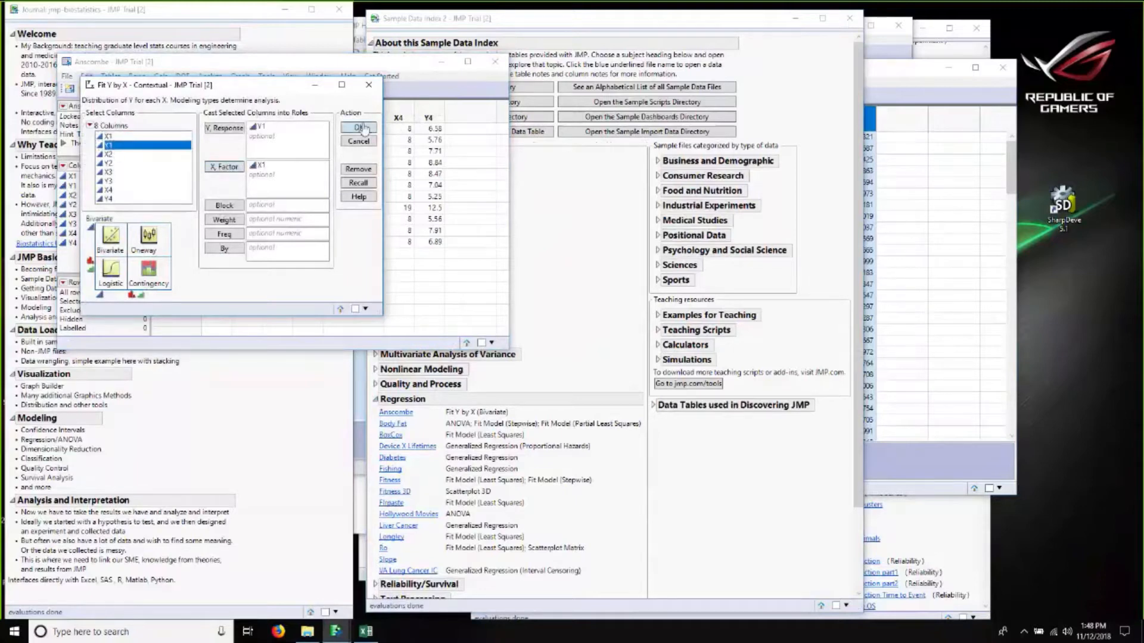
click(363, 129)
Step: Run Fit Y by X with Y2 as Y Response and X2 as X Factor, and place both bivariate windows side by side
click(199, 88)
click(210, 75)
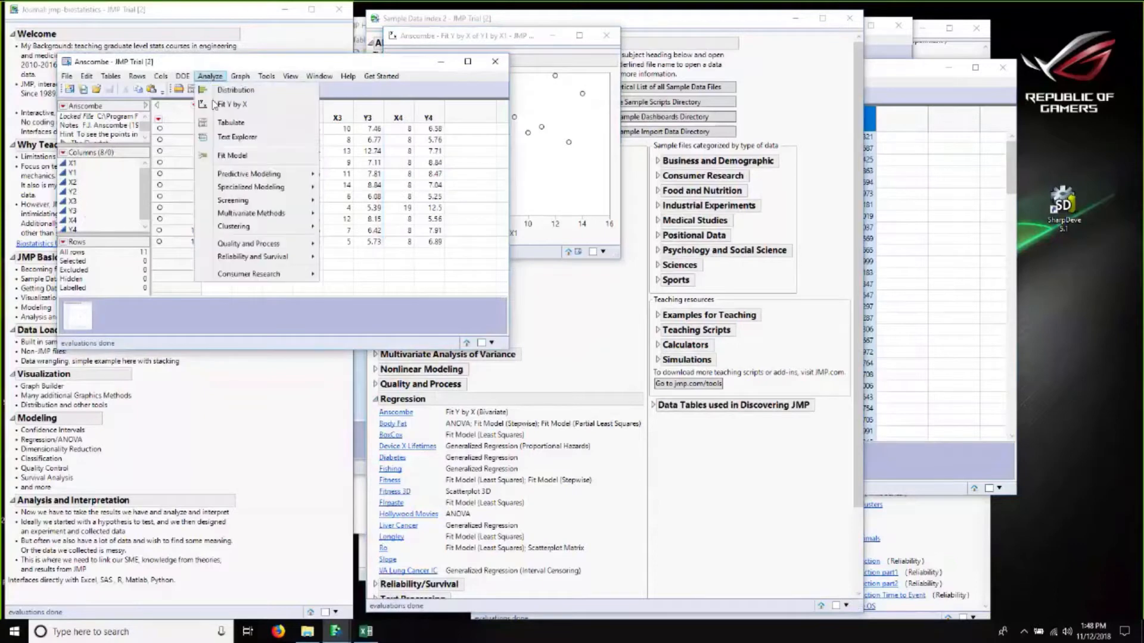
click(212, 103)
click(109, 154)
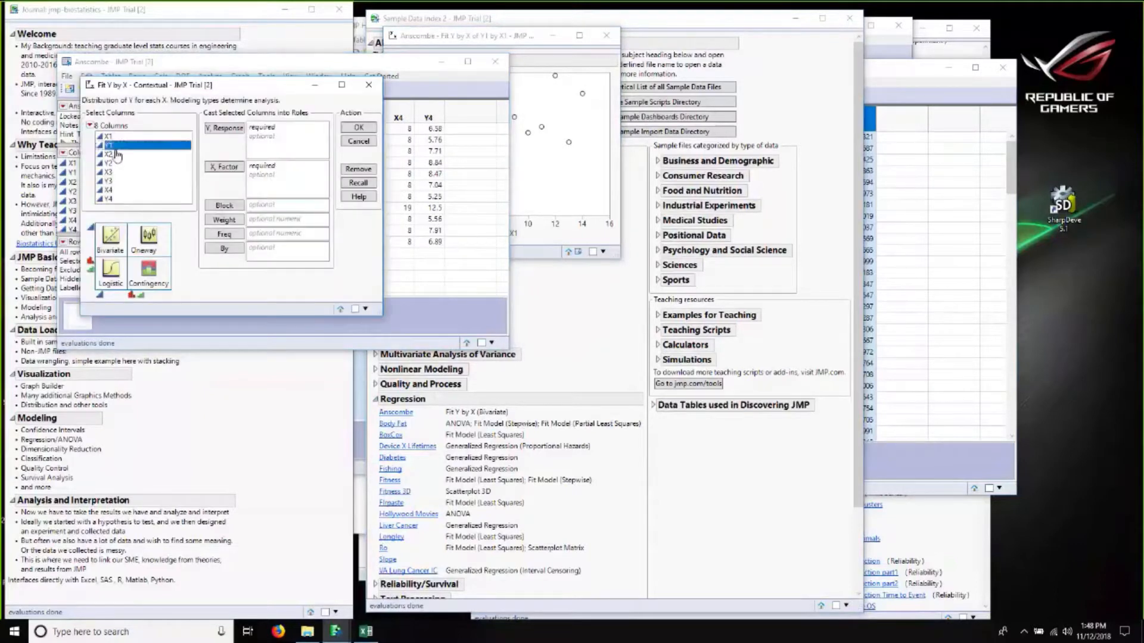
click(223, 167)
click(109, 163)
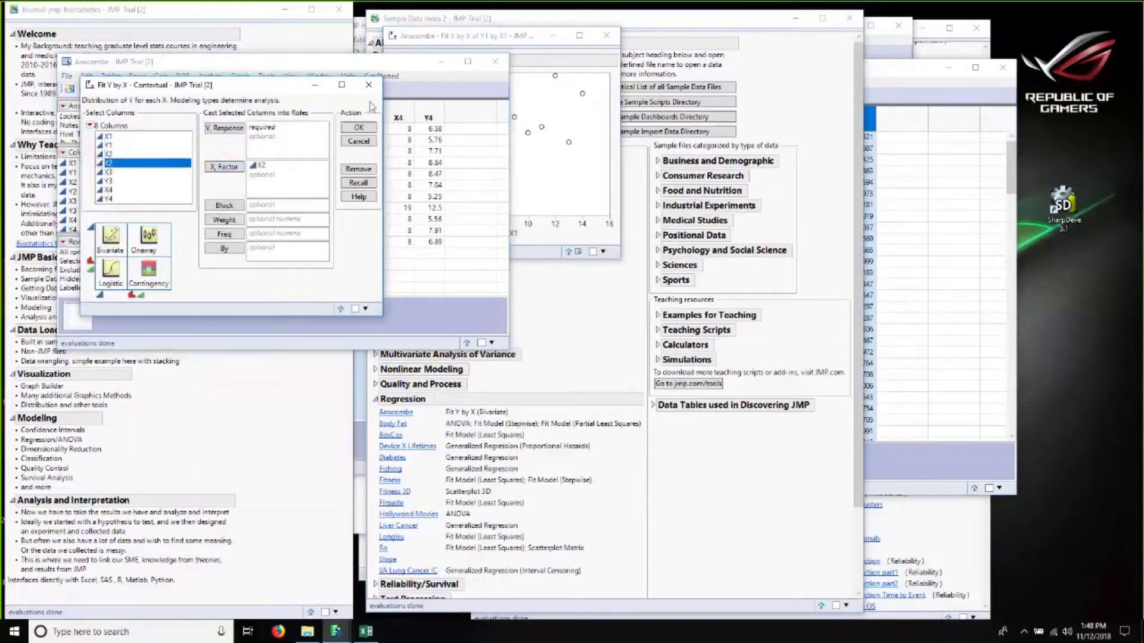
click(221, 129)
click(359, 127)
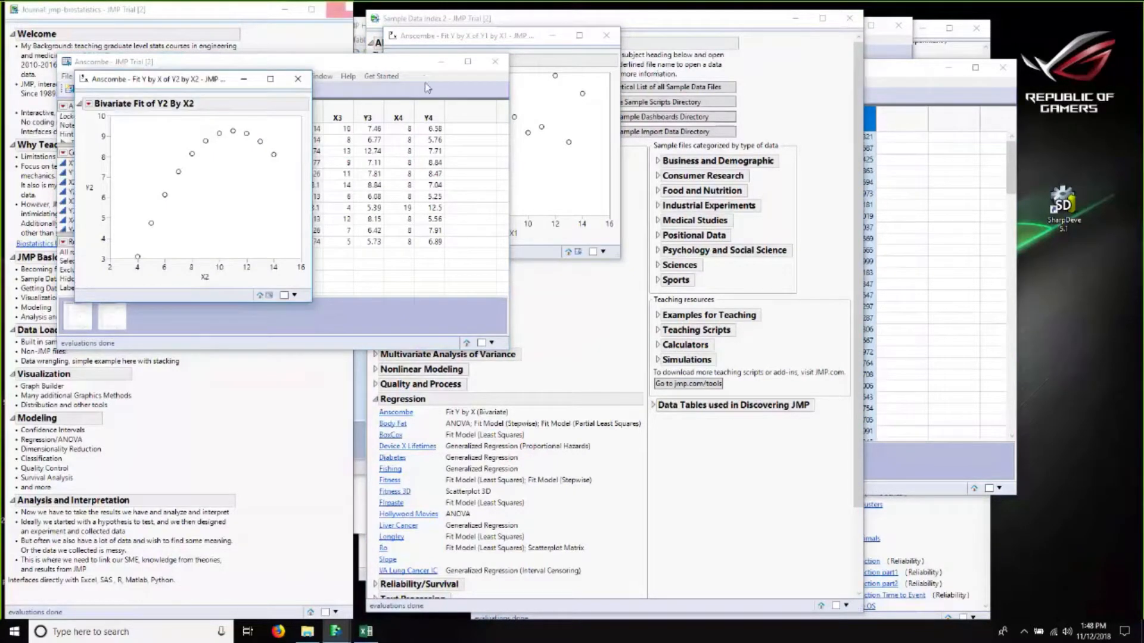
drag(440, 36, 377, 77)
Step: Add a Fit Mean line to both the Y1 by X1 and Y2 by X2 bivariate plots
click(336, 102)
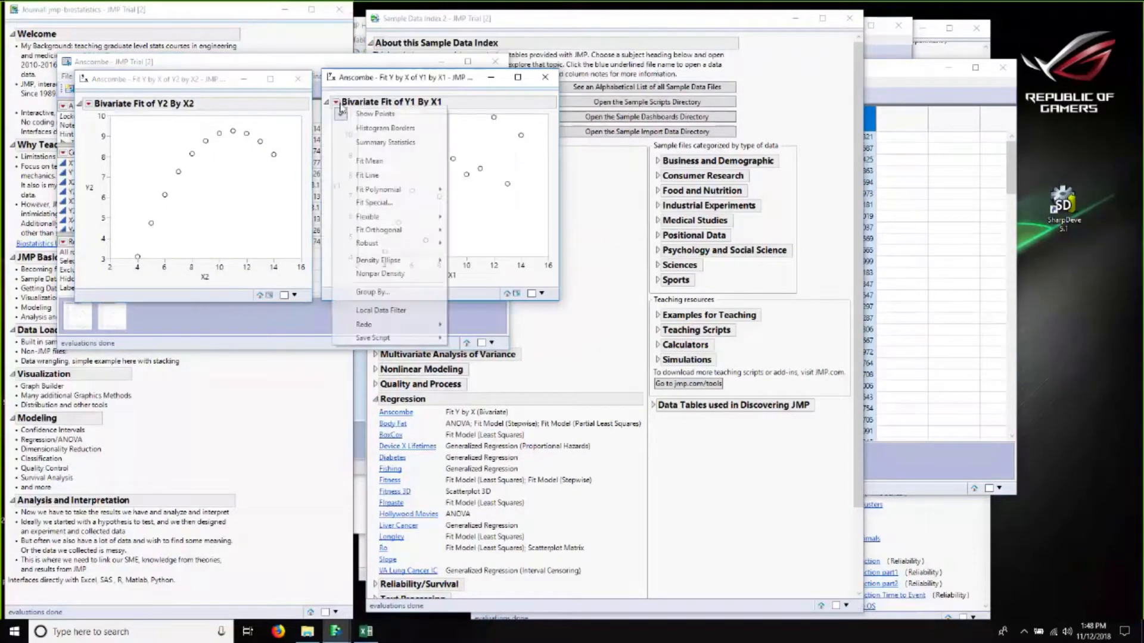
click(363, 161)
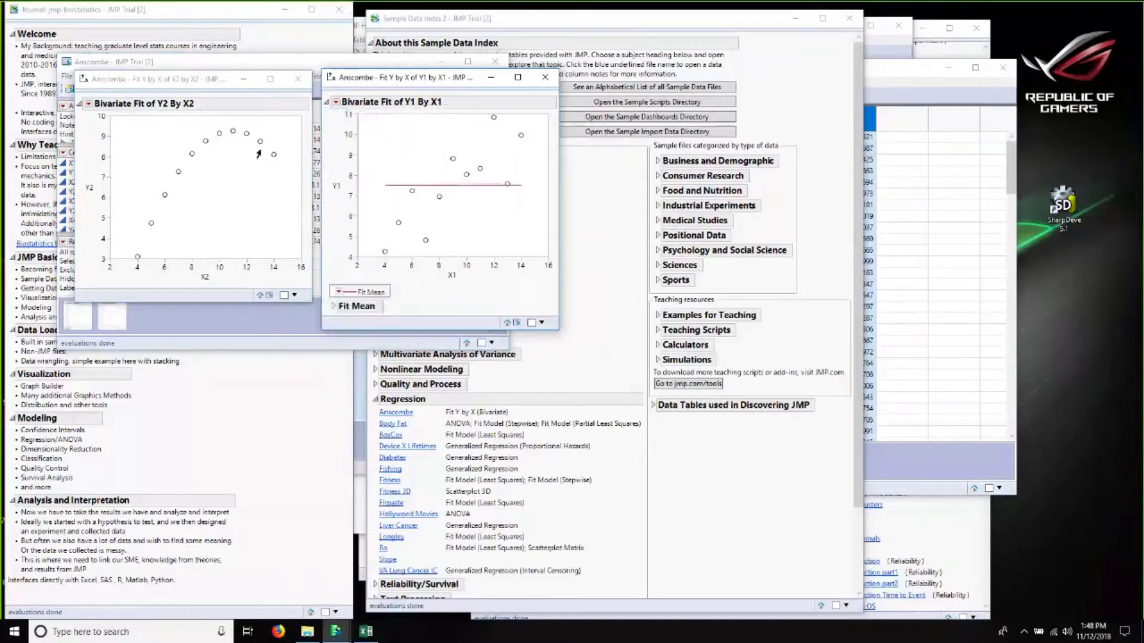
click(89, 104)
click(118, 163)
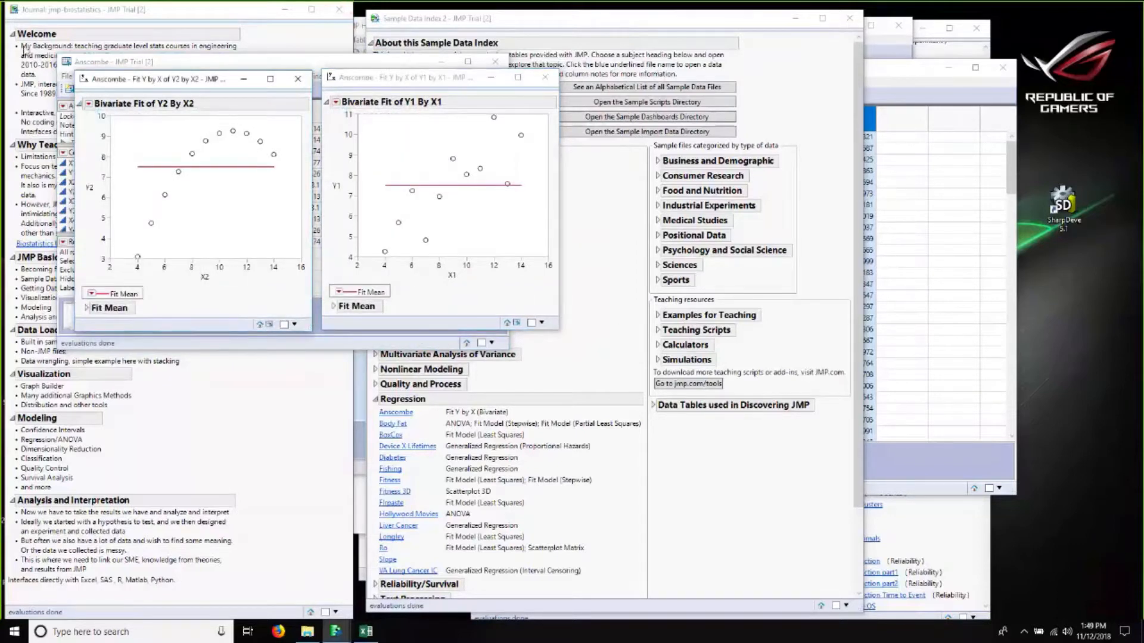
Step: Add a Fit Line to both the Y2 by X2 and Y1 by X1 bivariate plots
click(89, 105)
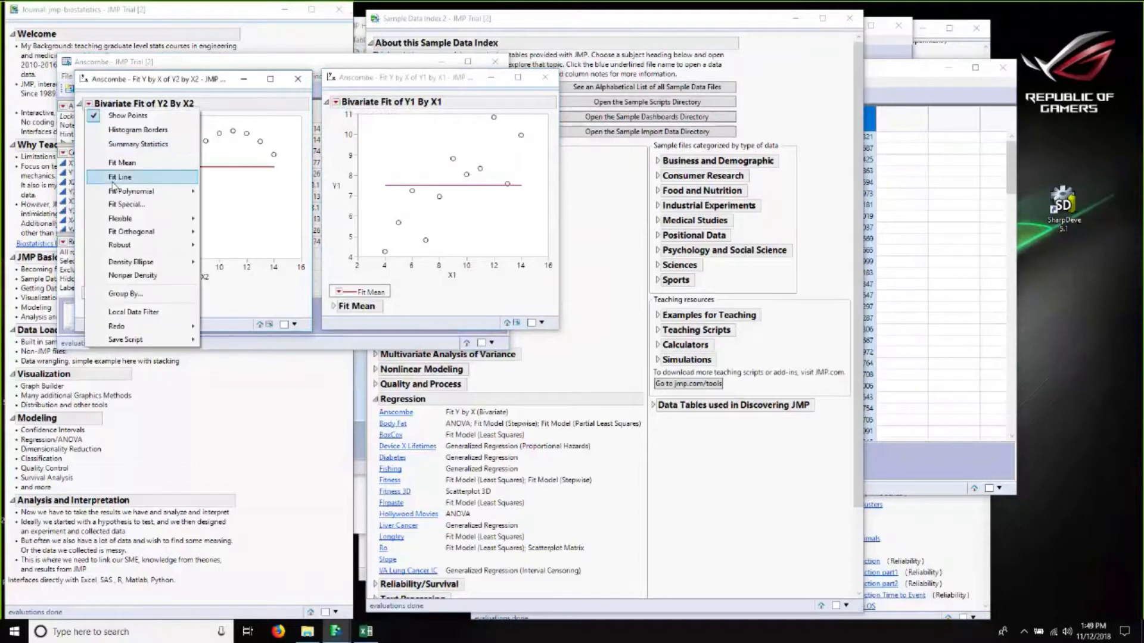
click(119, 177)
click(337, 102)
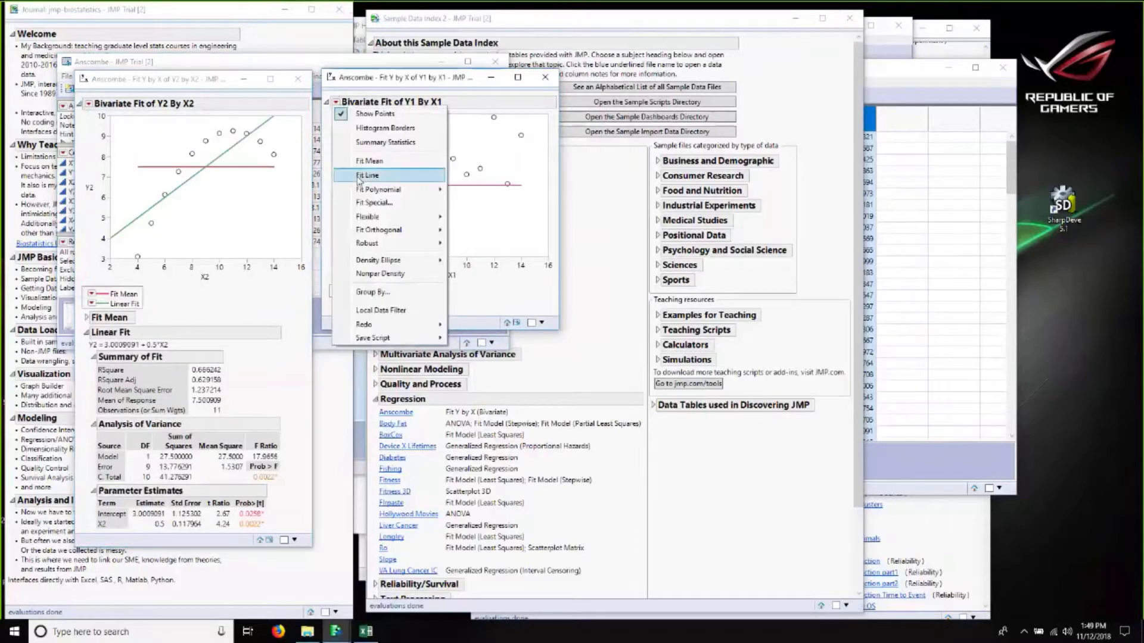
click(359, 177)
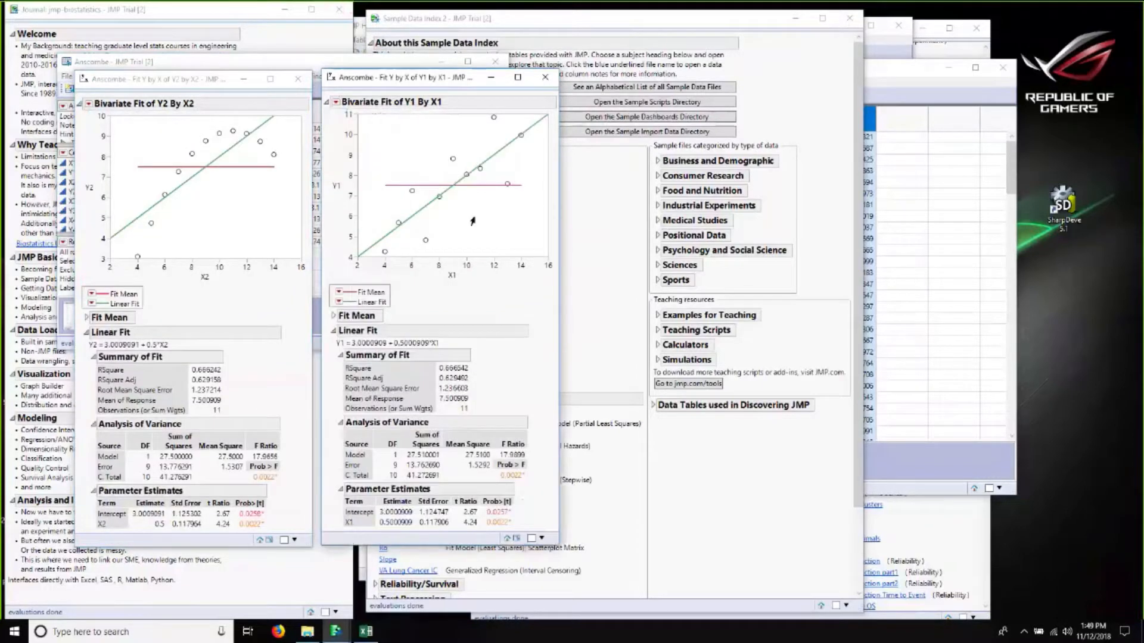
Step: Remove the Fit Mean from both bivariate plots
click(338, 297)
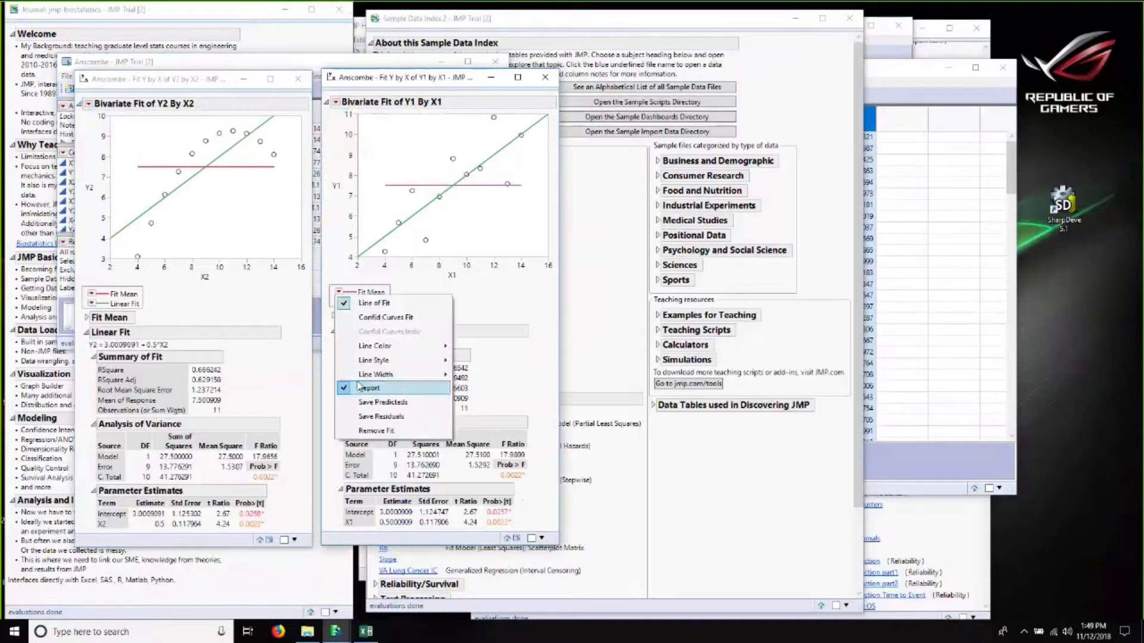
click(361, 432)
click(91, 295)
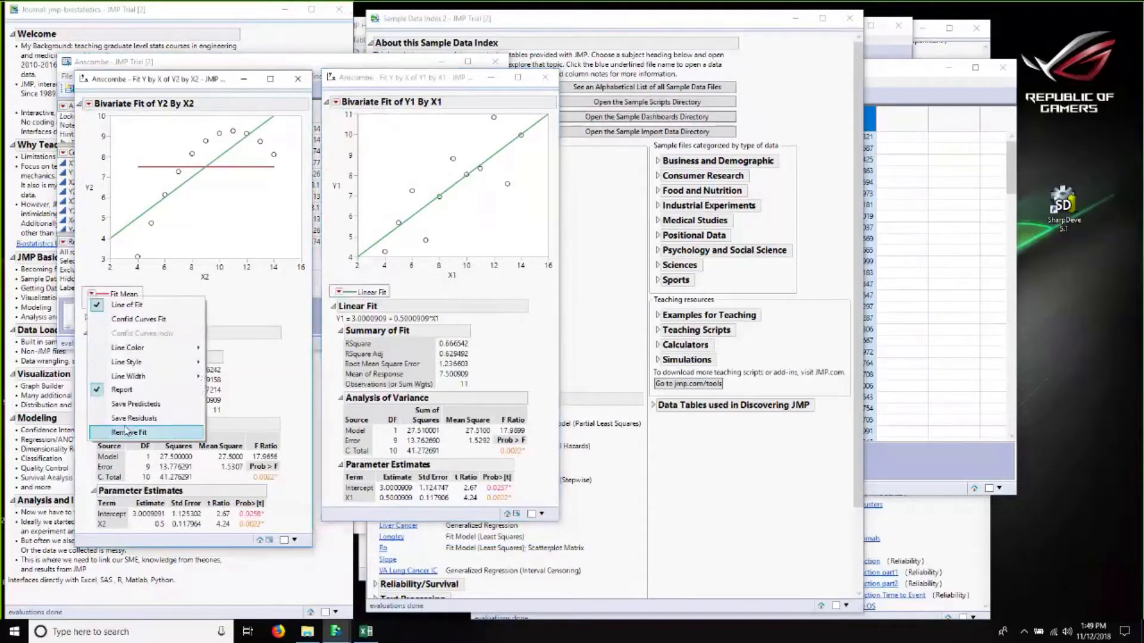
click(119, 502)
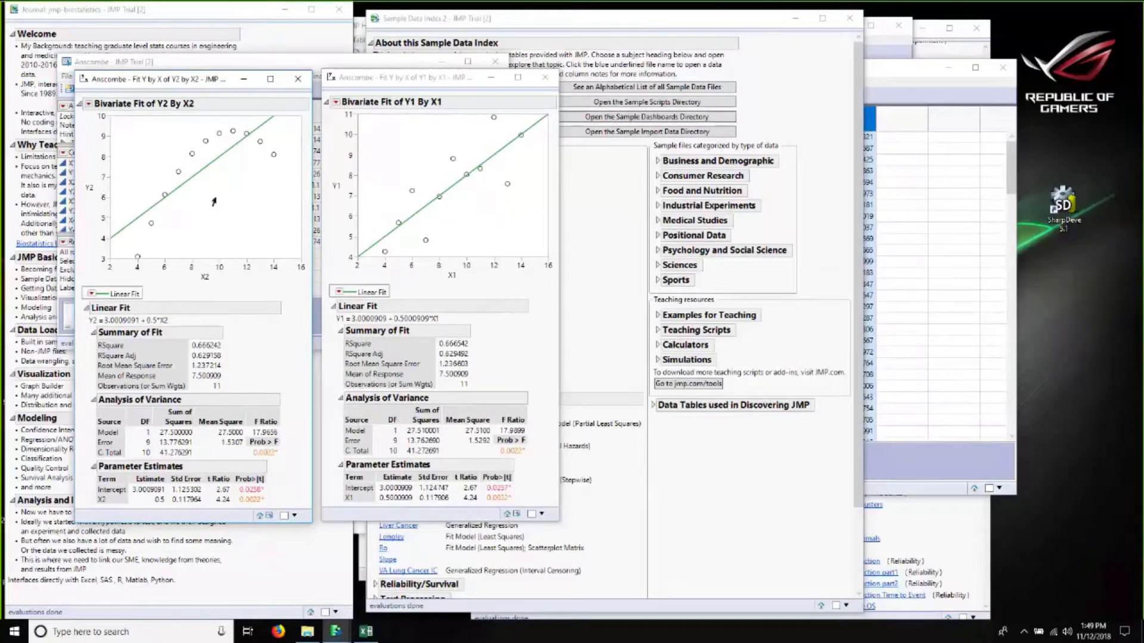
Step: Re-add the Fit Mean line to the Y1 by X1 and Y2 by X2 plots
click(337, 102)
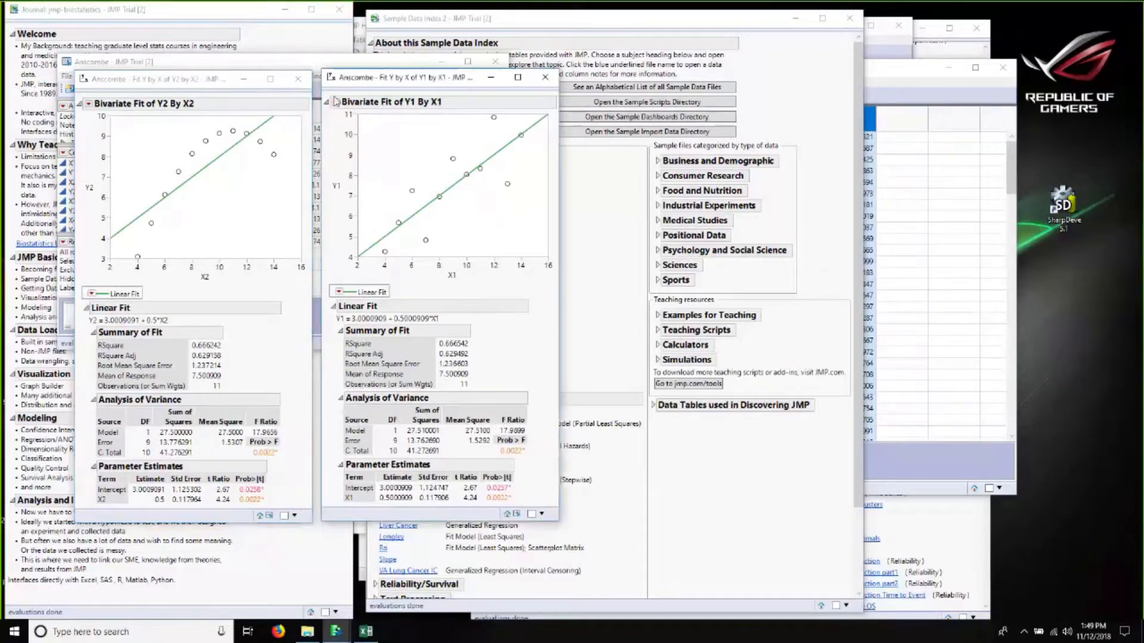
click(336, 101)
click(369, 132)
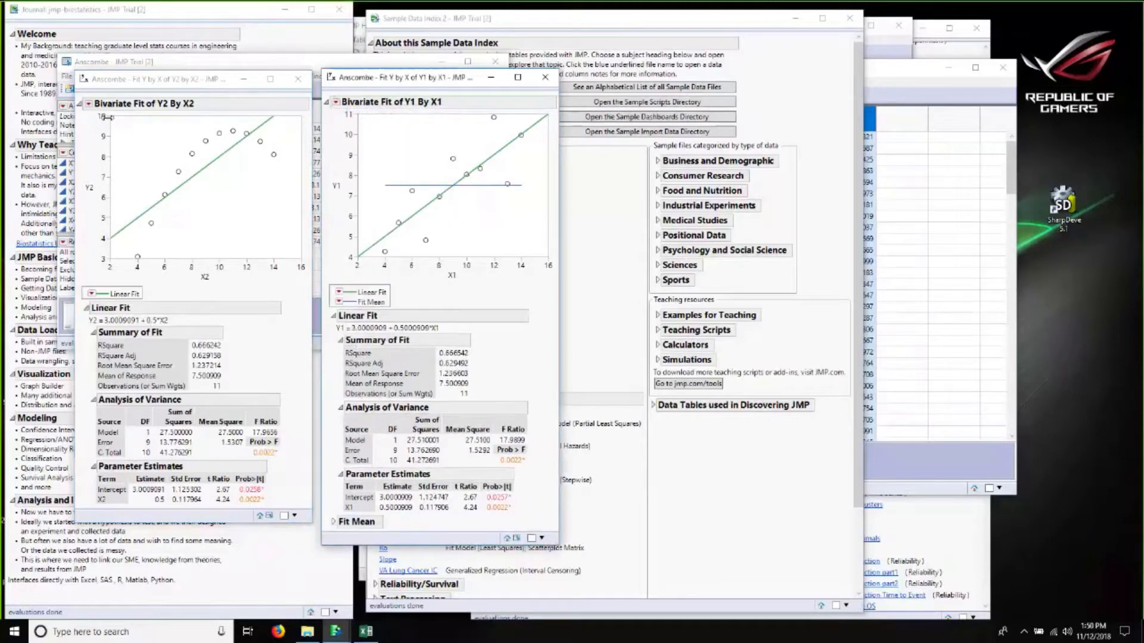
click(88, 103)
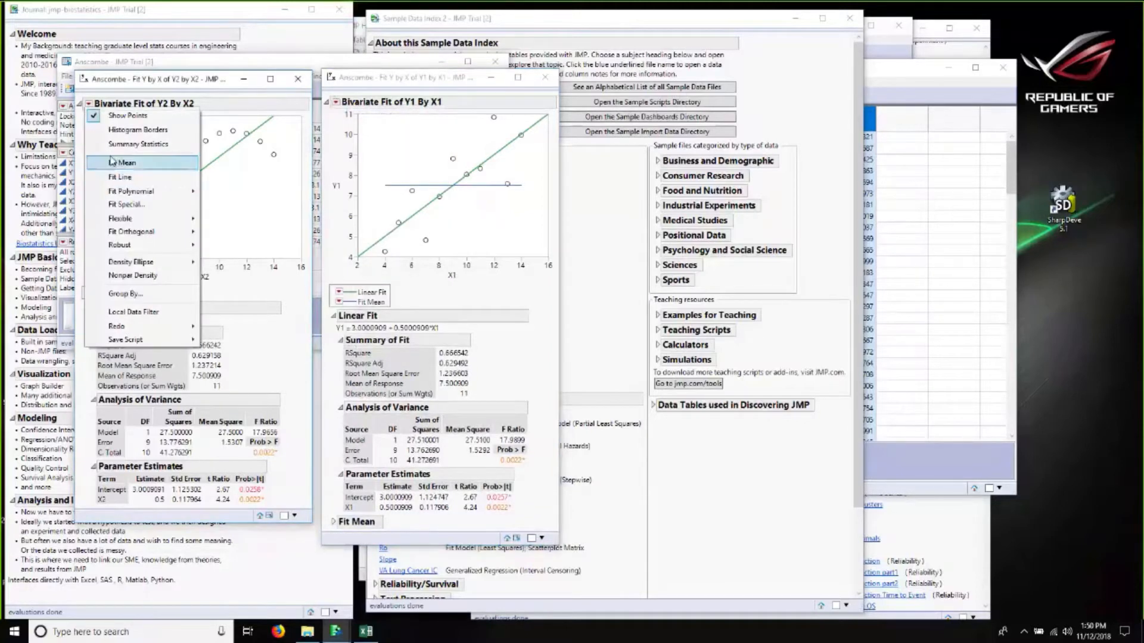
click(113, 162)
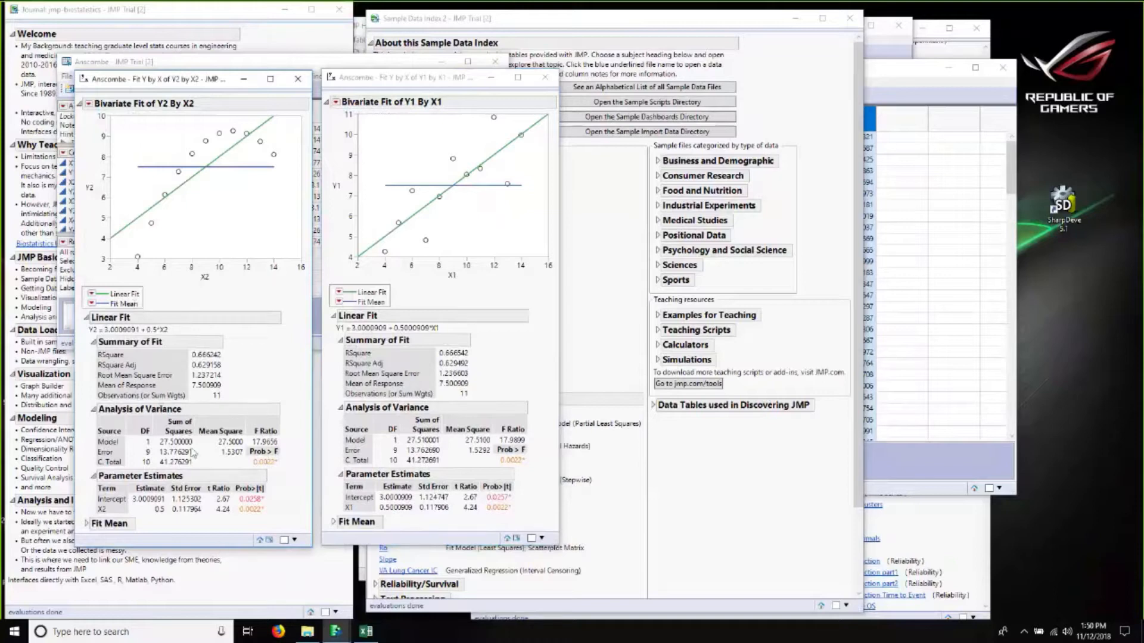
Step: Save the predicted values from the Y2 by X2 linear fit
click(88, 104)
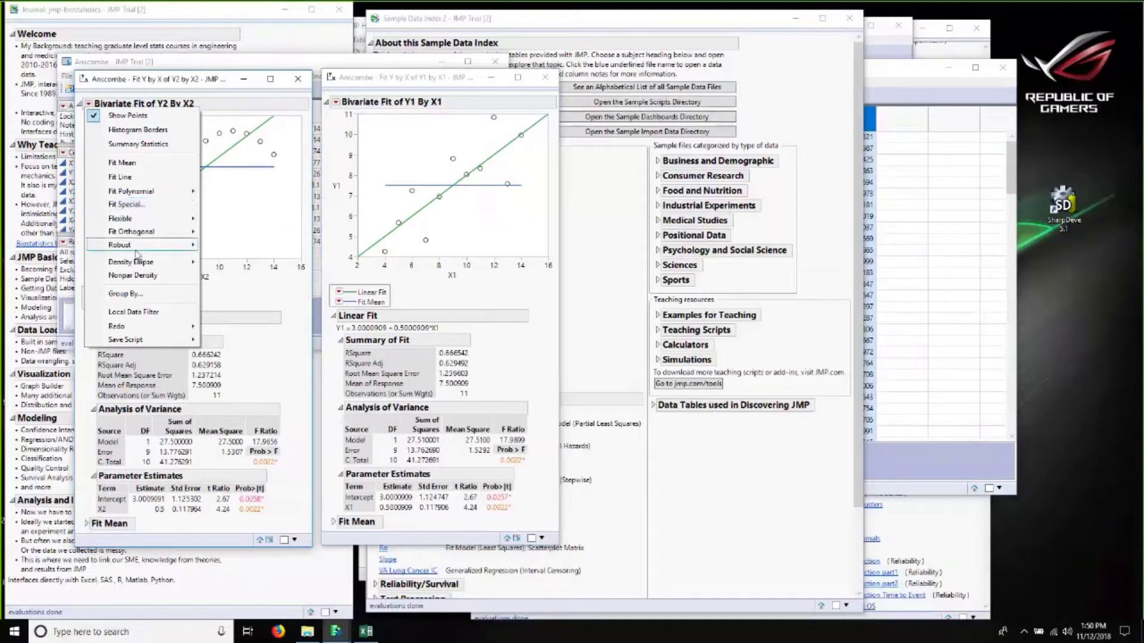
click(262, 305)
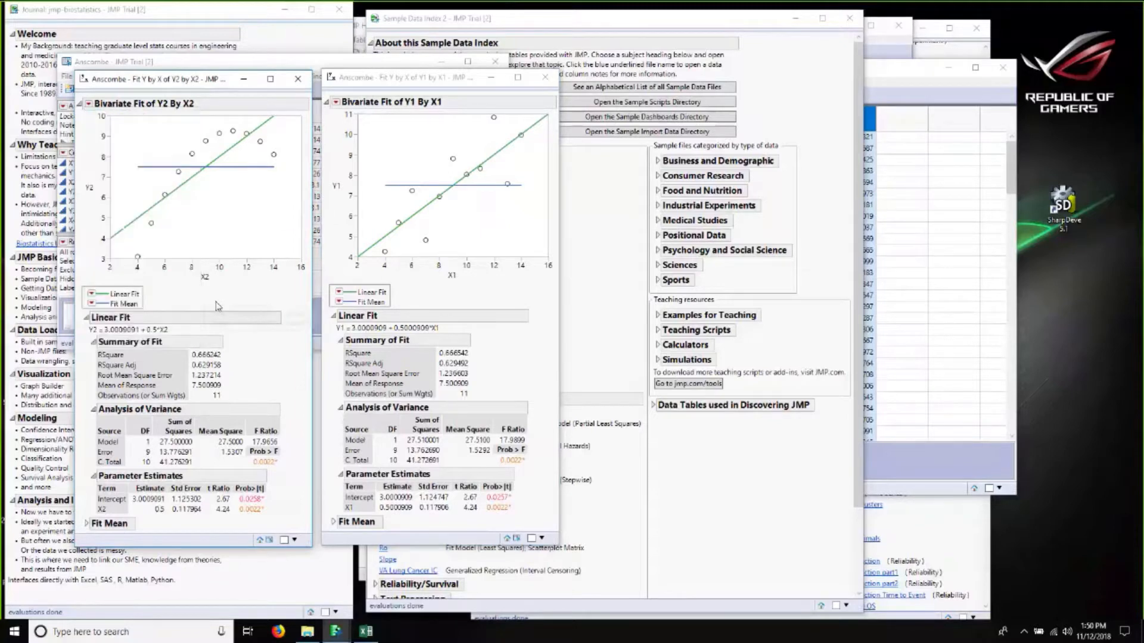
click(91, 304)
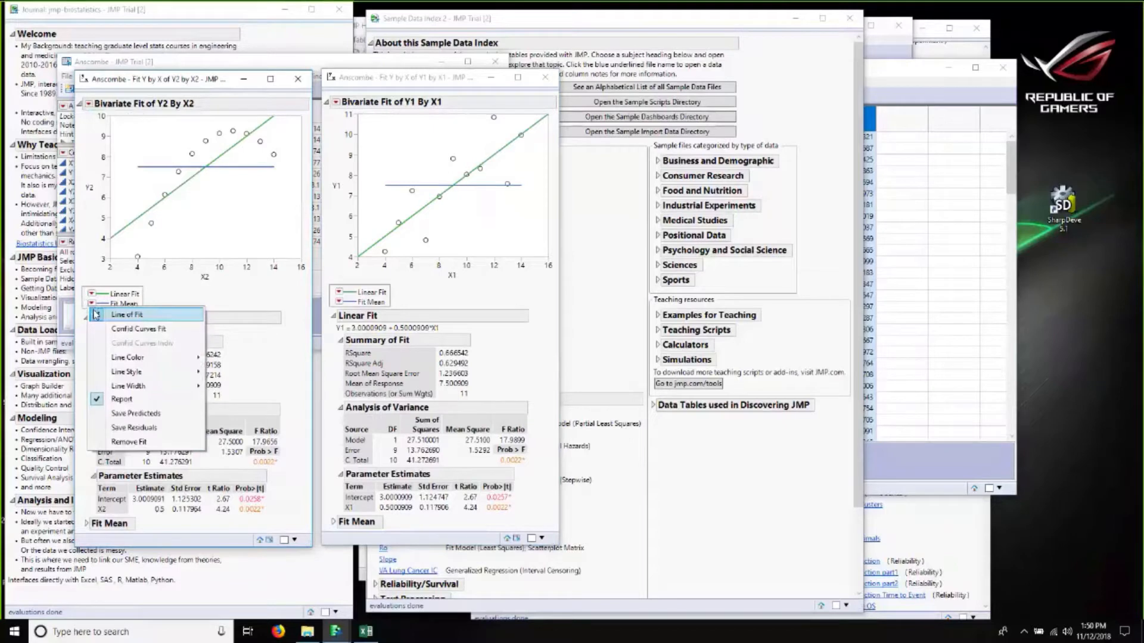
click(123, 413)
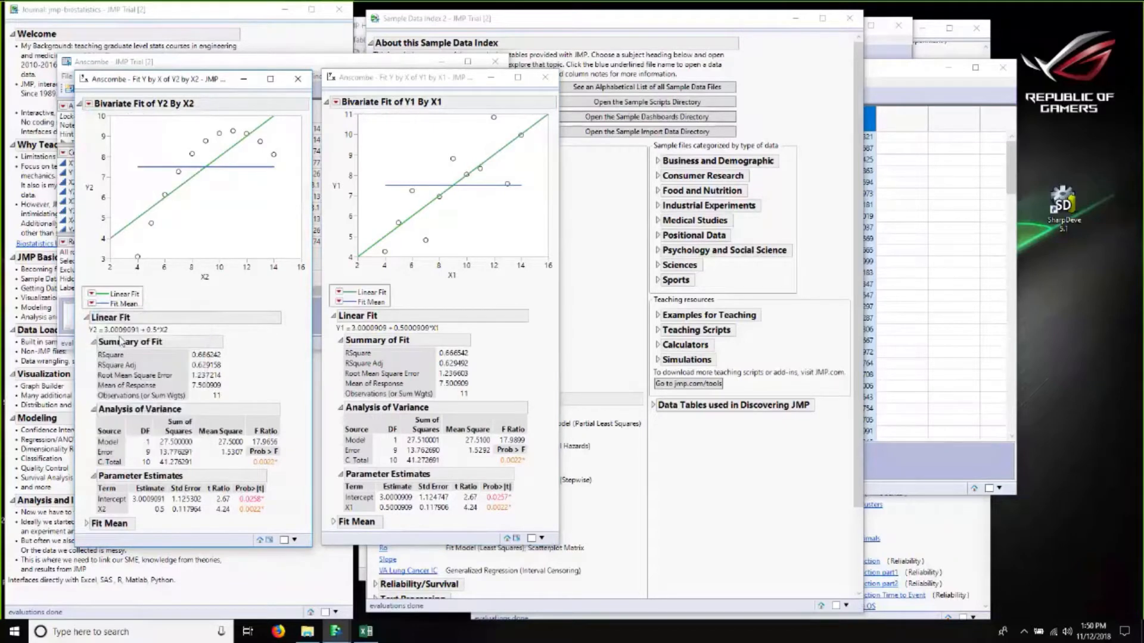
Step: Save the residuals from the Y2 by X2 linear fit
click(91, 304)
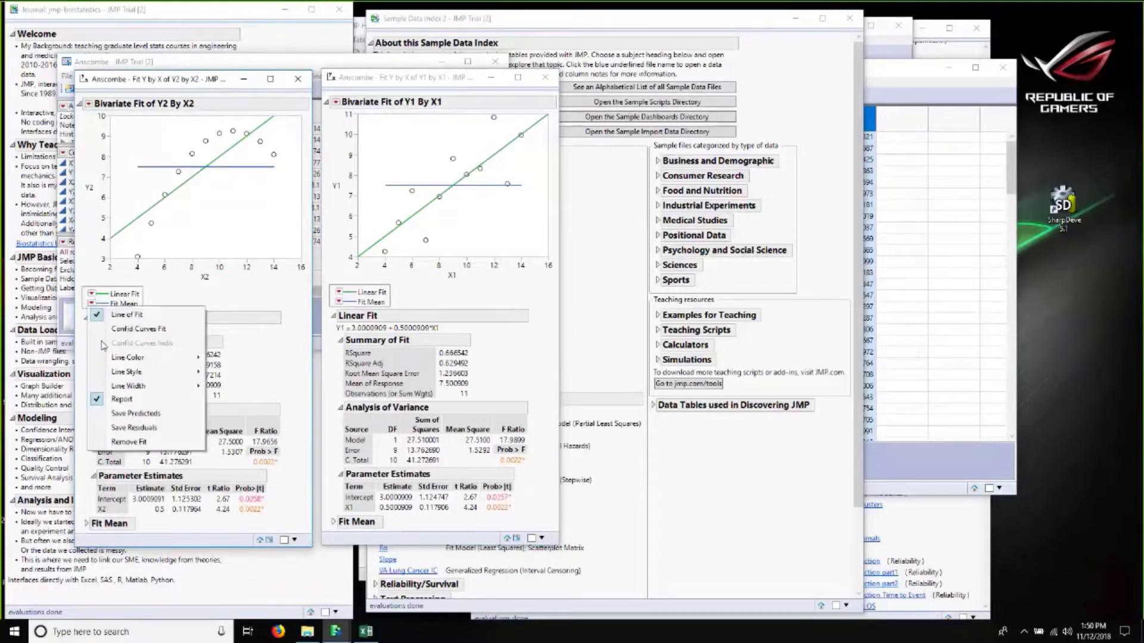
click(113, 427)
Step: Save the predicted values and the residuals from the Y1 by X1 fit
click(338, 301)
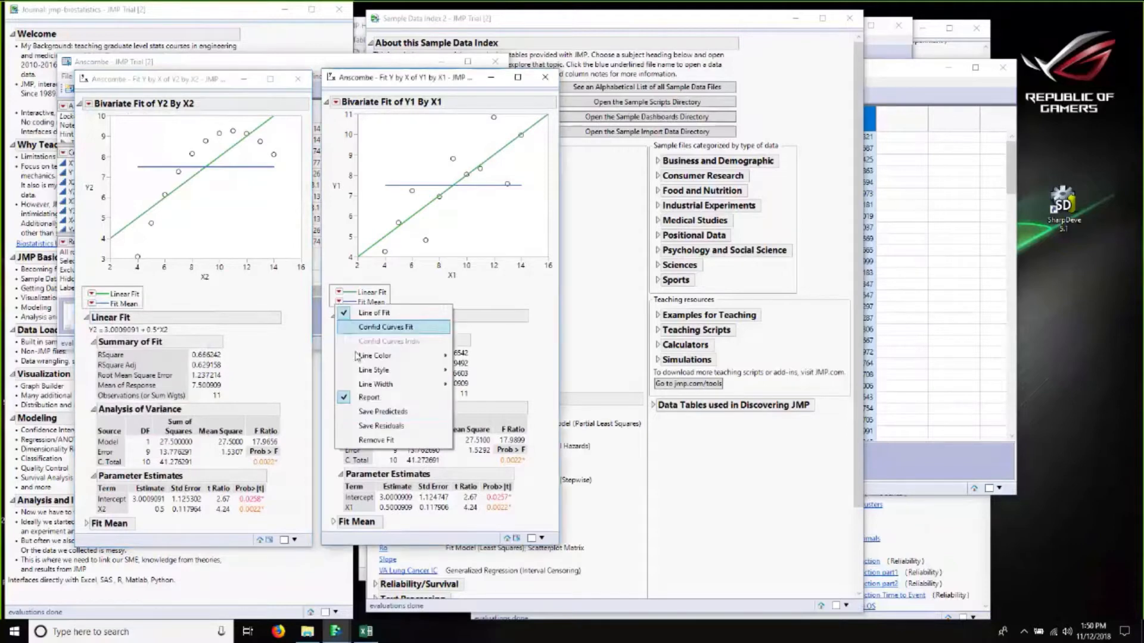
click(366, 413)
click(338, 301)
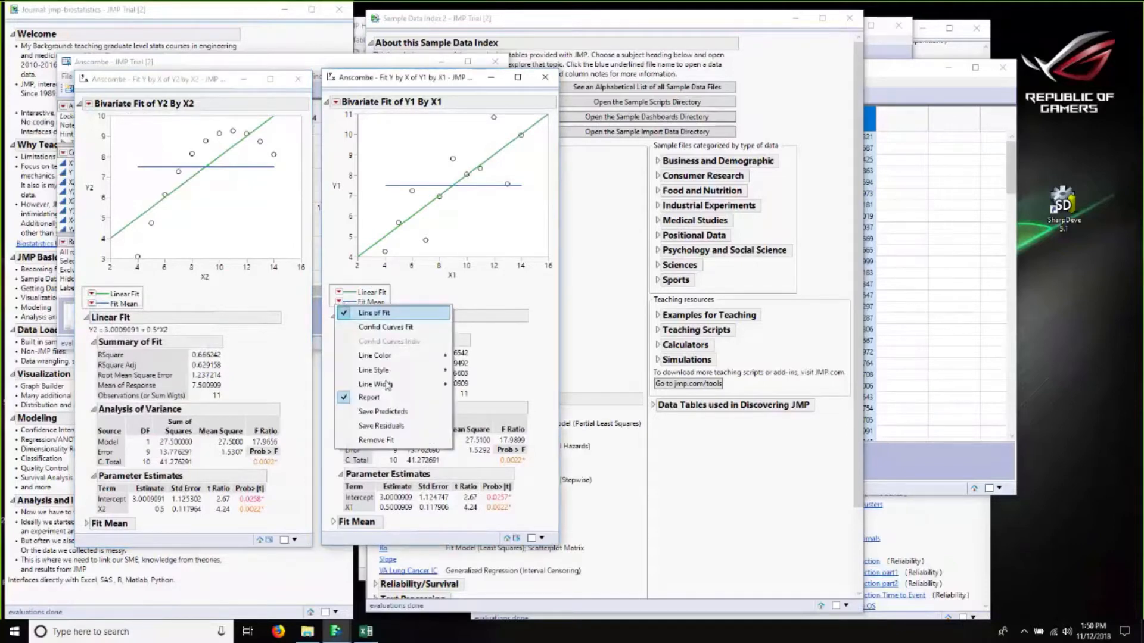
click(388, 439)
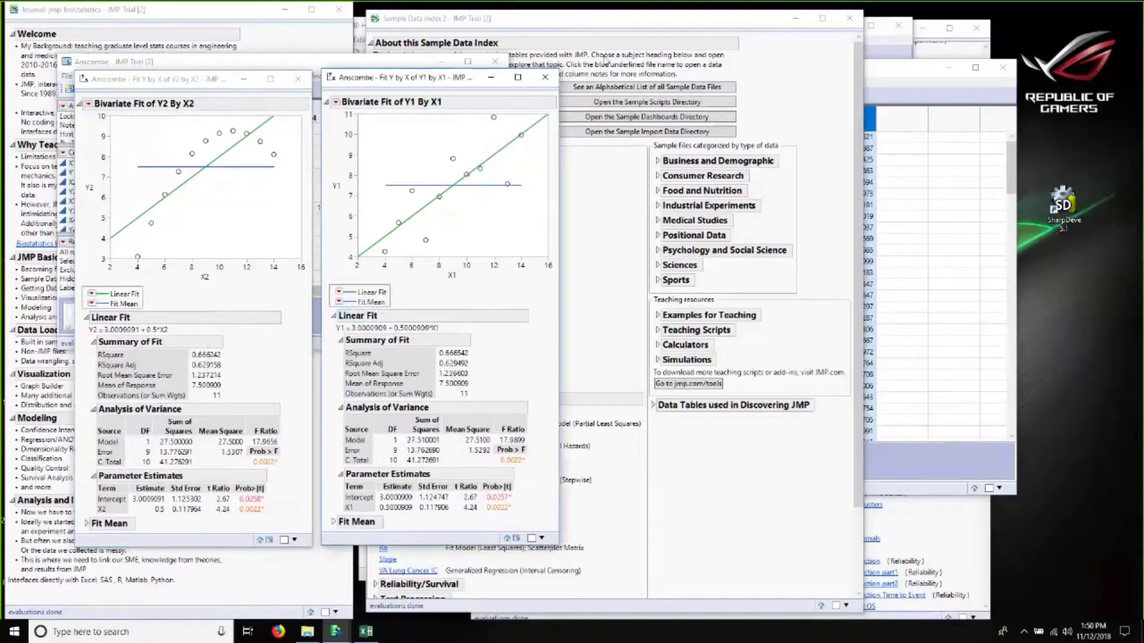
Step: Bring the Anscombe data table forward and add a new column named S.D. Resid 1
drag(389, 79, 603, 56)
click(370, 62)
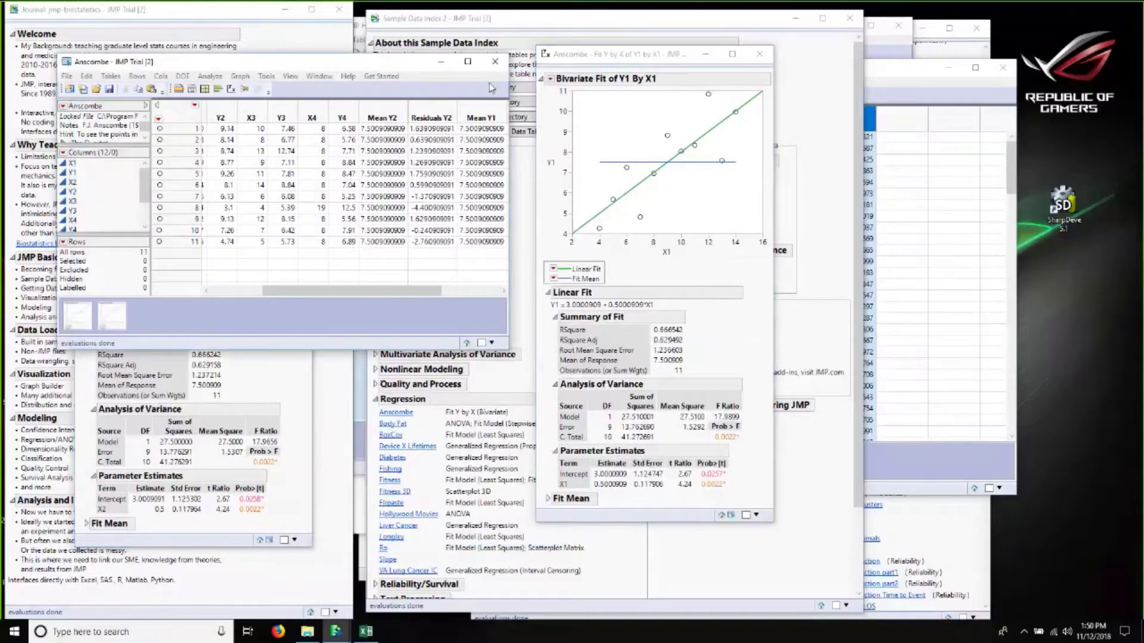
drag(340, 64, 488, 84)
click(119, 169)
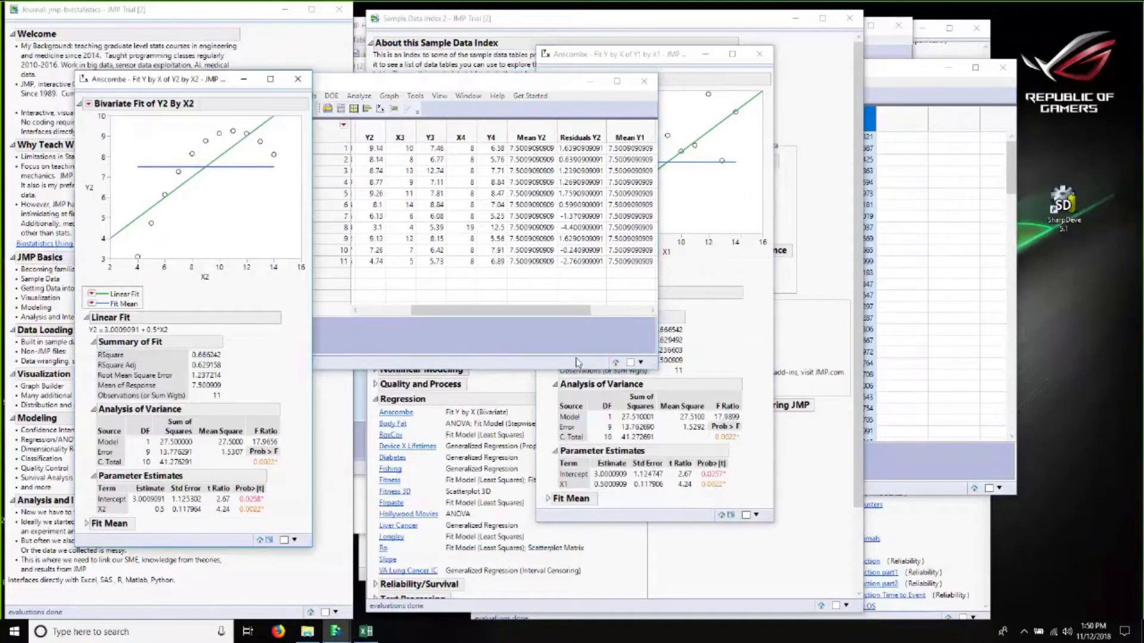
click(616, 312)
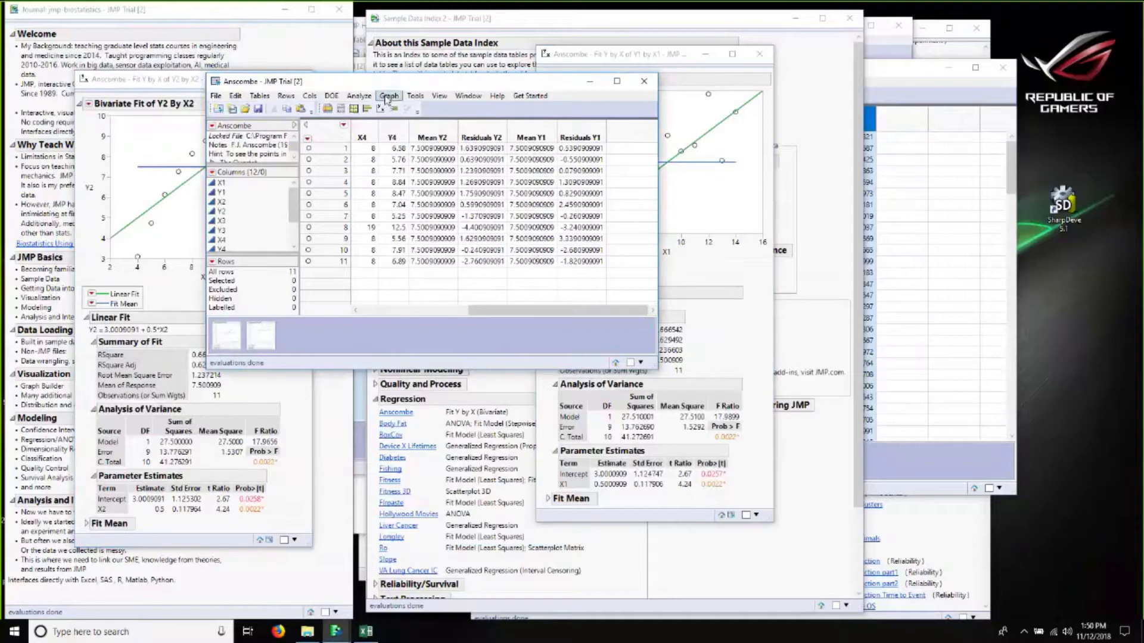
right_click(629, 130)
click(649, 139)
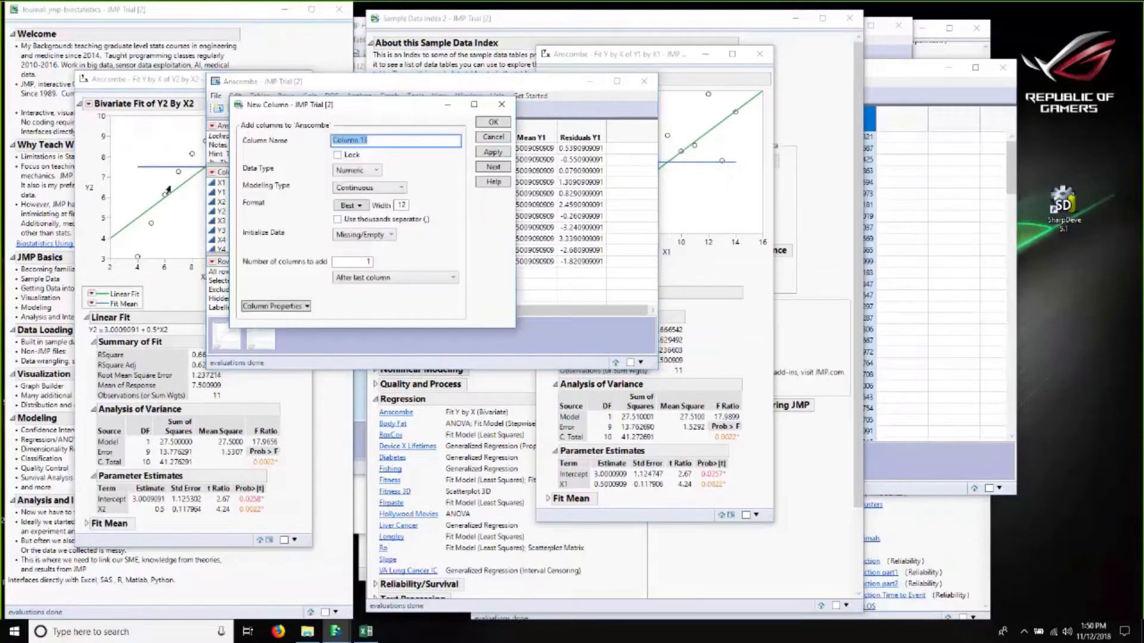
text(S.D. Resid 1)
click(482, 122)
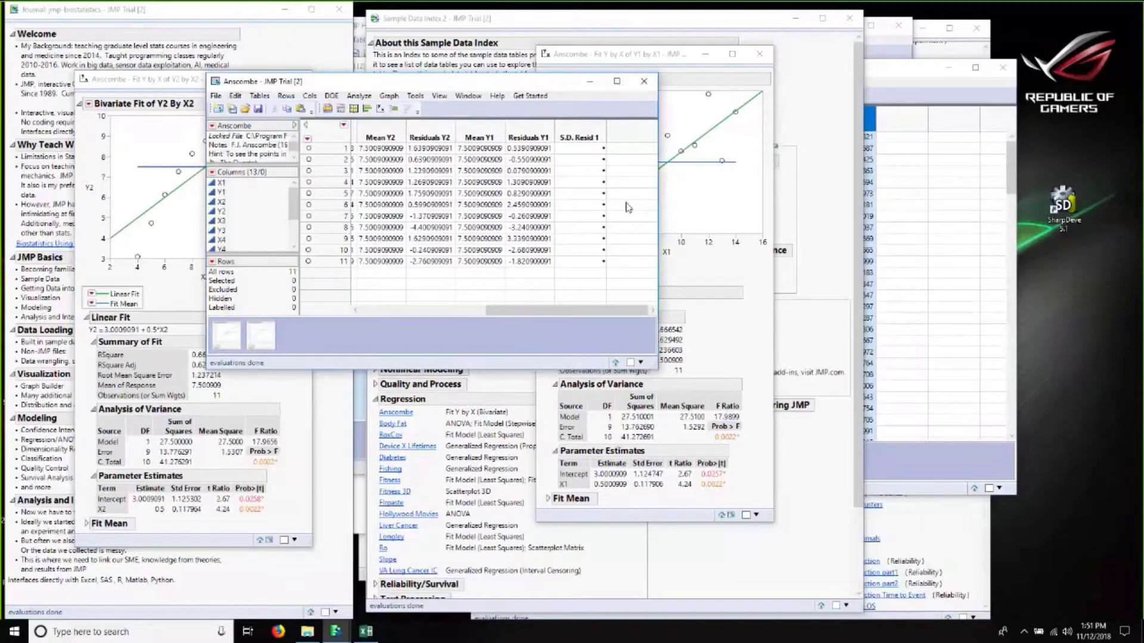
Step: Add another new column named S.D. Resid 2 to the data table
right_click(625, 126)
click(648, 138)
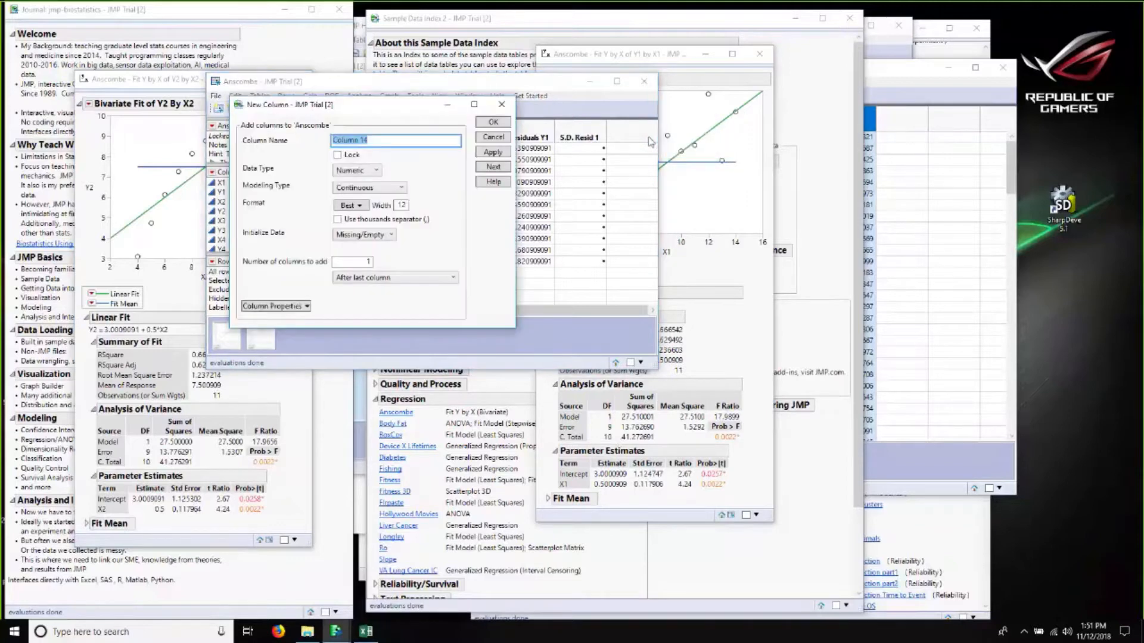
text(S.D. Resid 2)
click(493, 122)
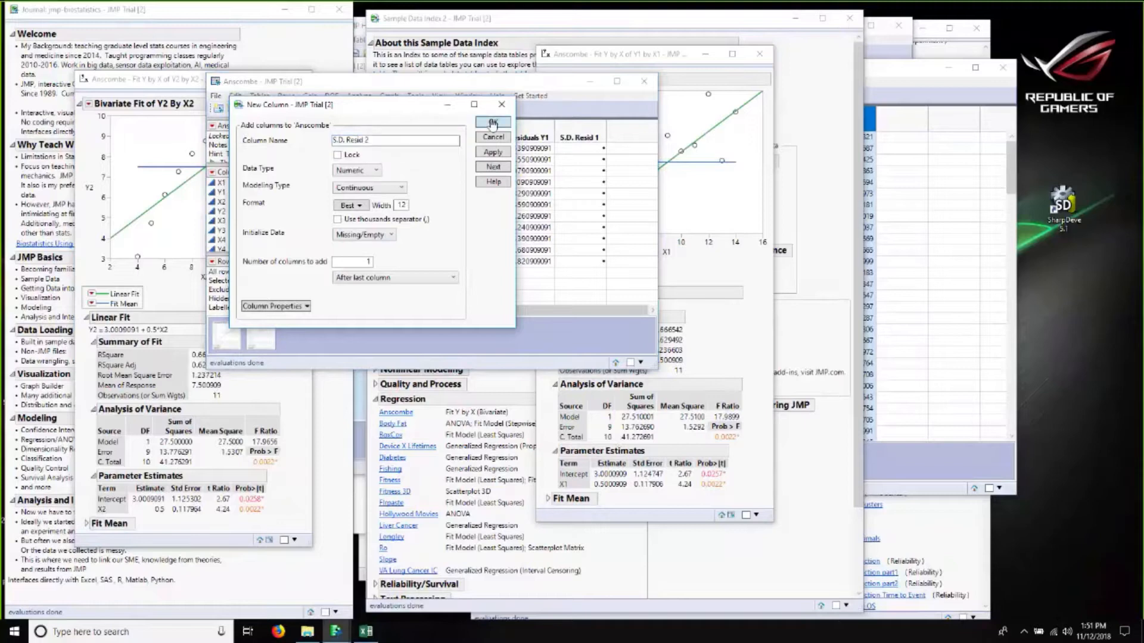
Step: Give S.D. Resid 1 the formula Residuals Y1 divided by the square root of 1.53
right_click(525, 138)
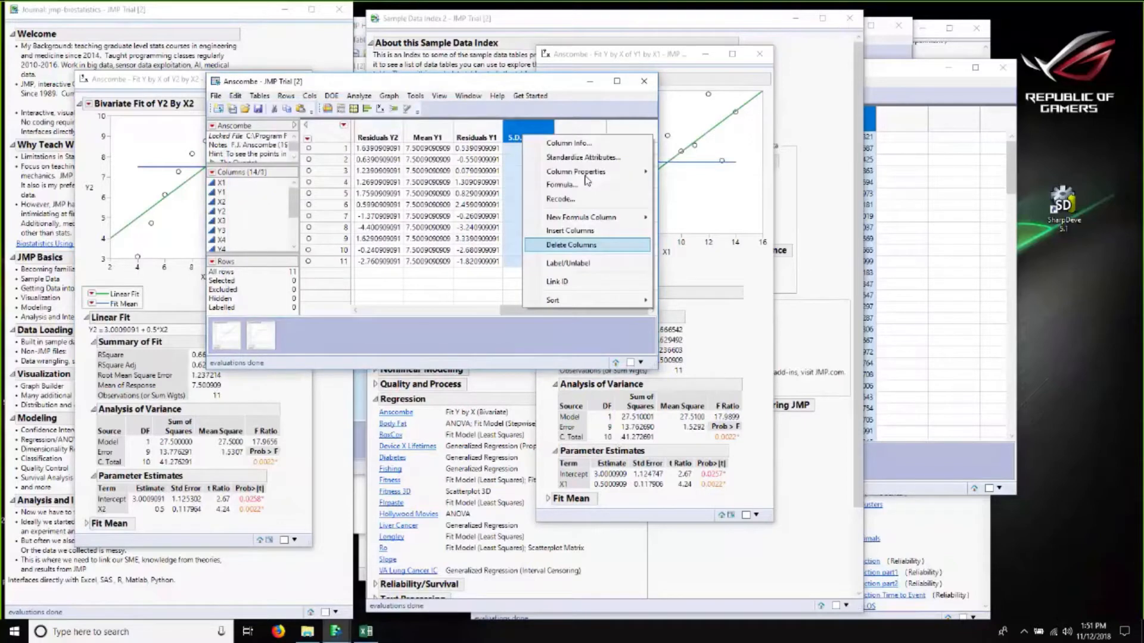
click(563, 184)
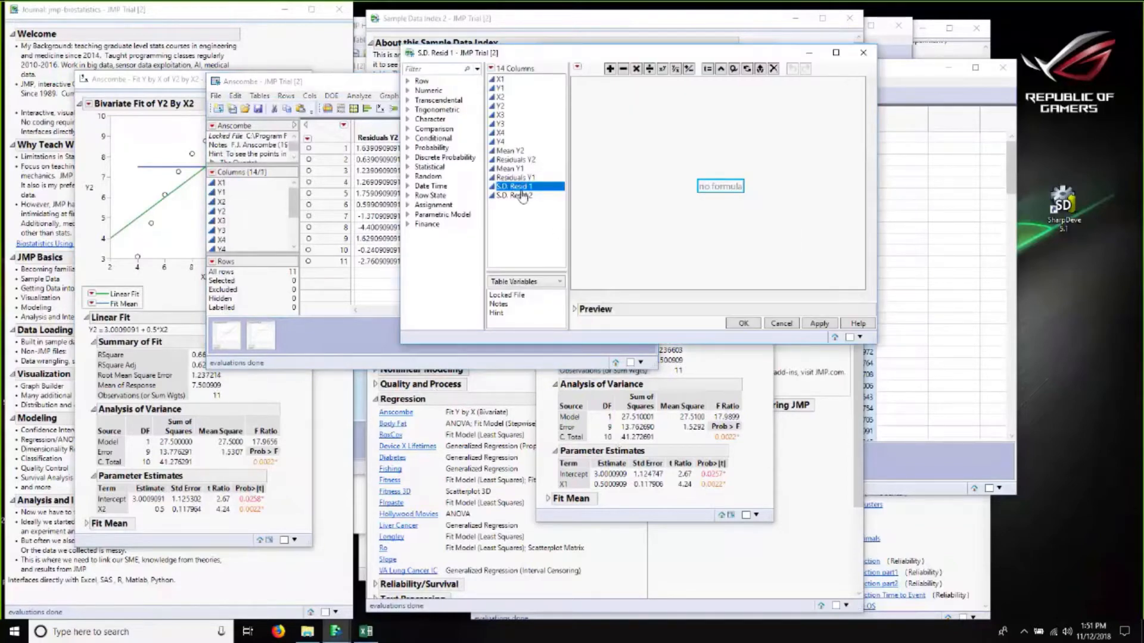
click(514, 178)
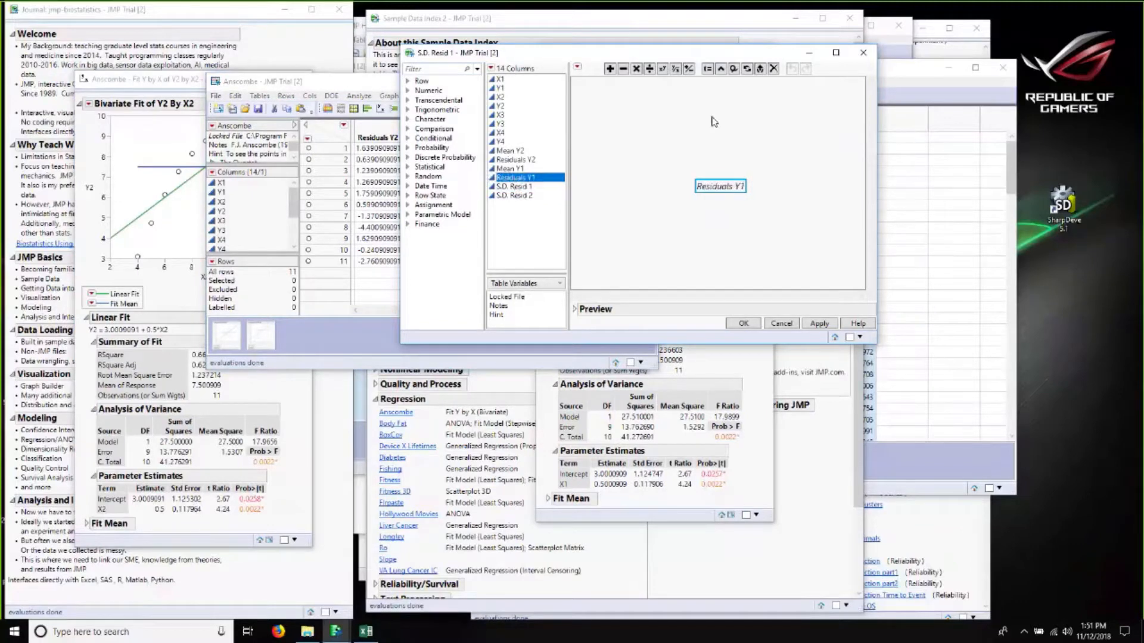
click(651, 72)
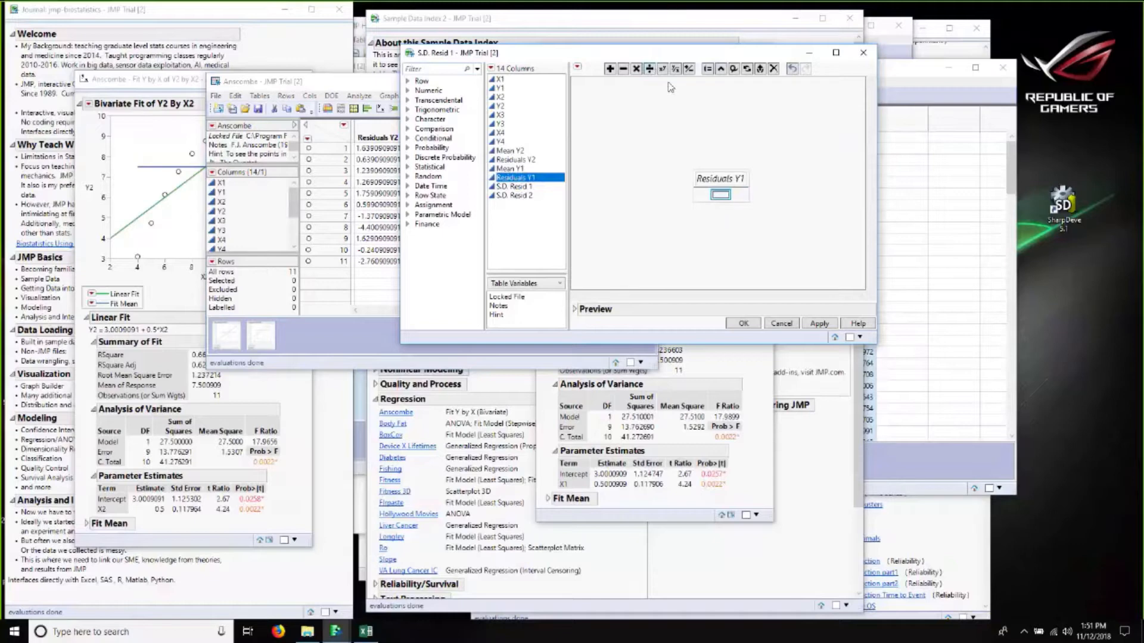
click(675, 70)
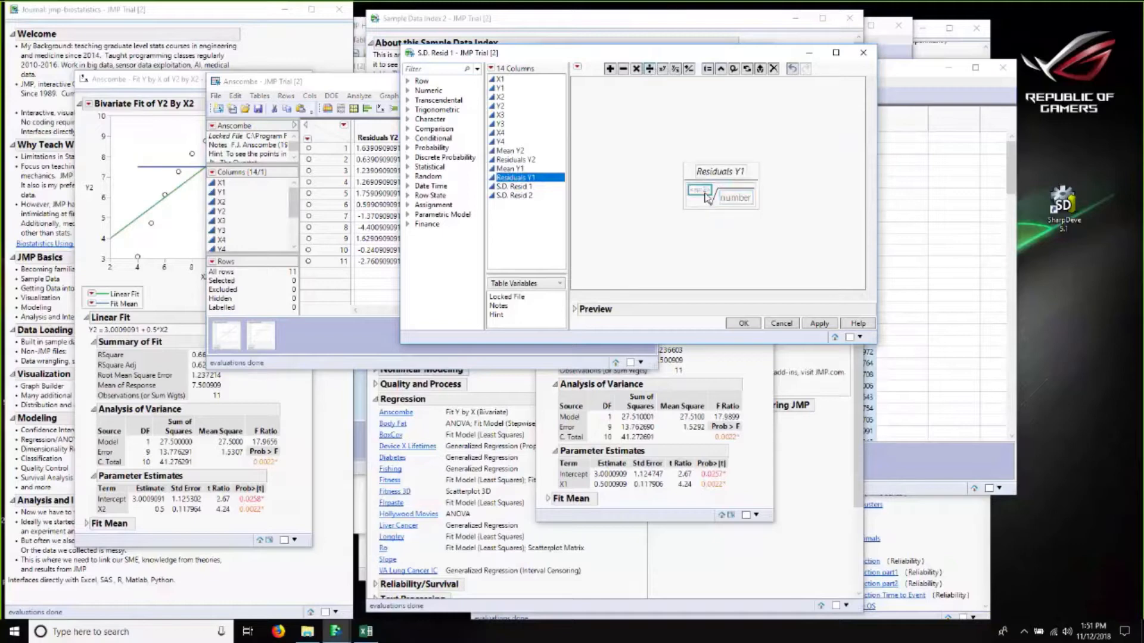
double_click(735, 197)
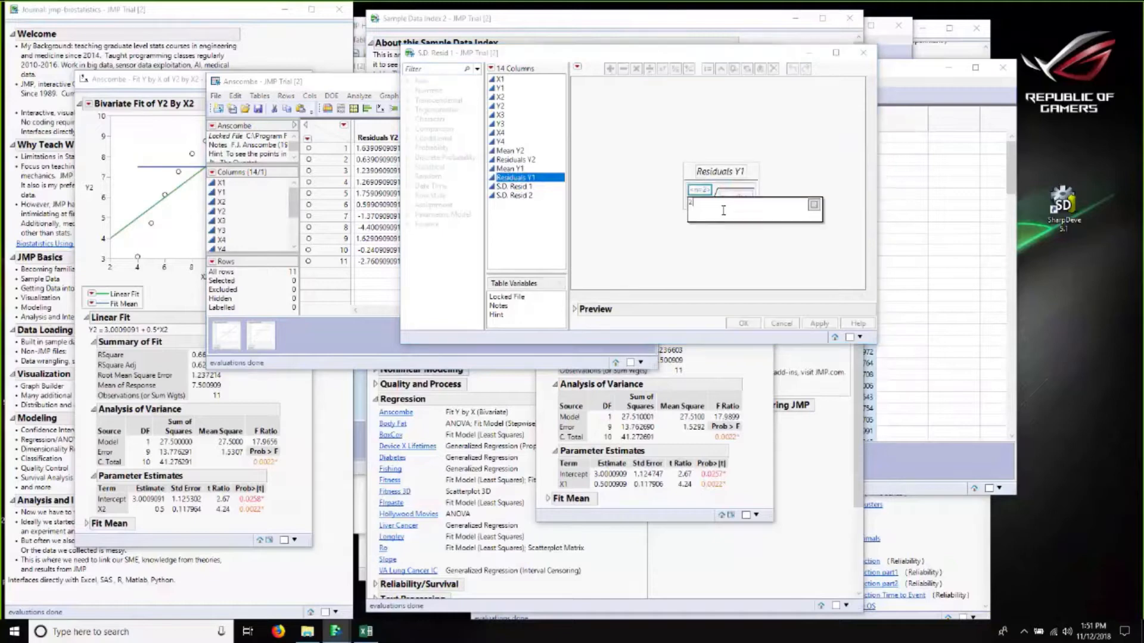
key(Return)
click(734, 200)
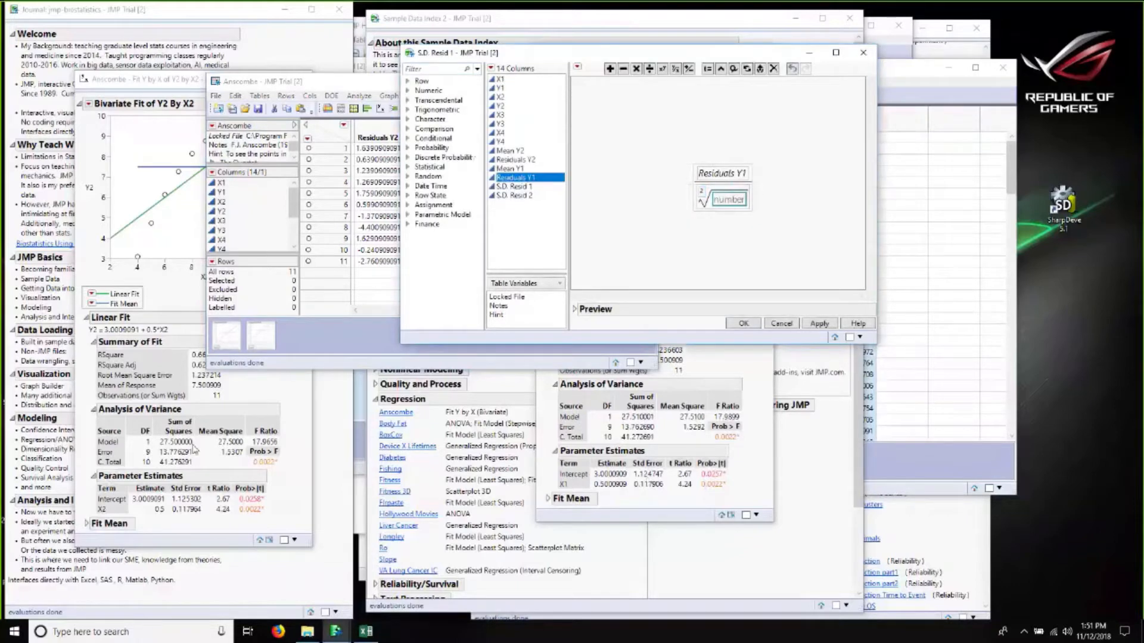
text(1.)
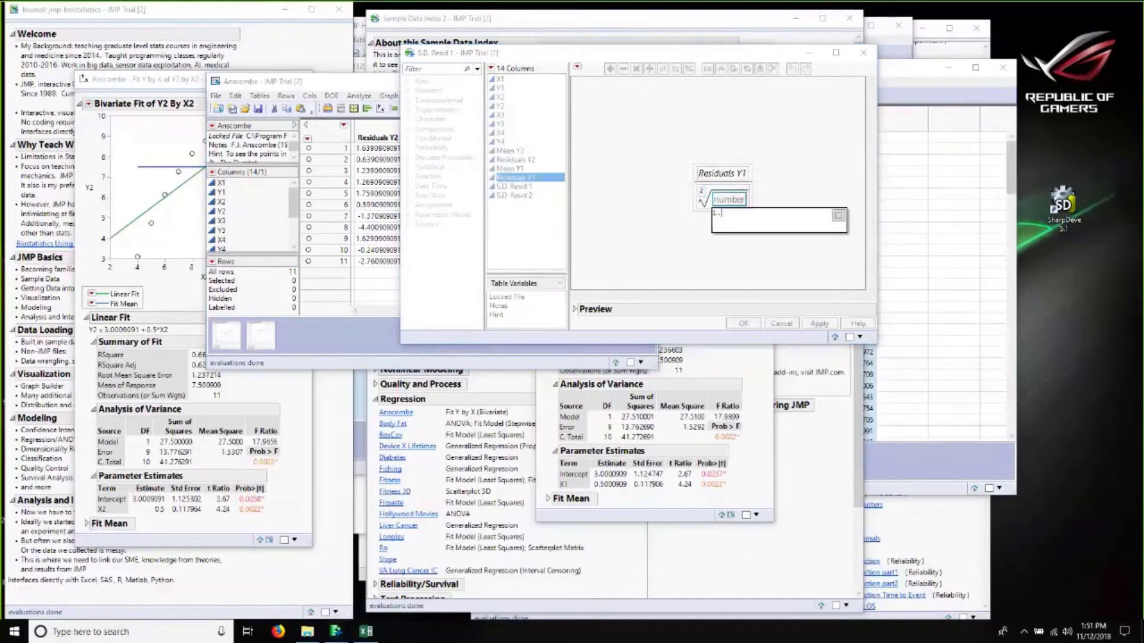
text(53)
key(Return)
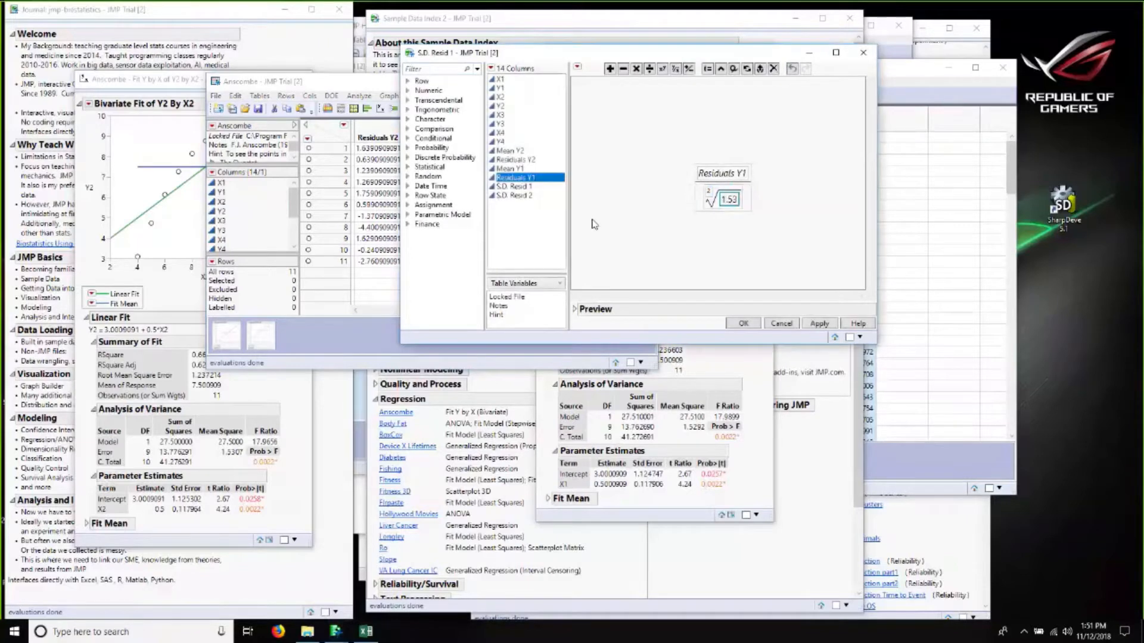
click(742, 324)
Step: Give S.D. Resid 2 the formula Residuals Y2 divided by the square root of 1.53
right_click(580, 129)
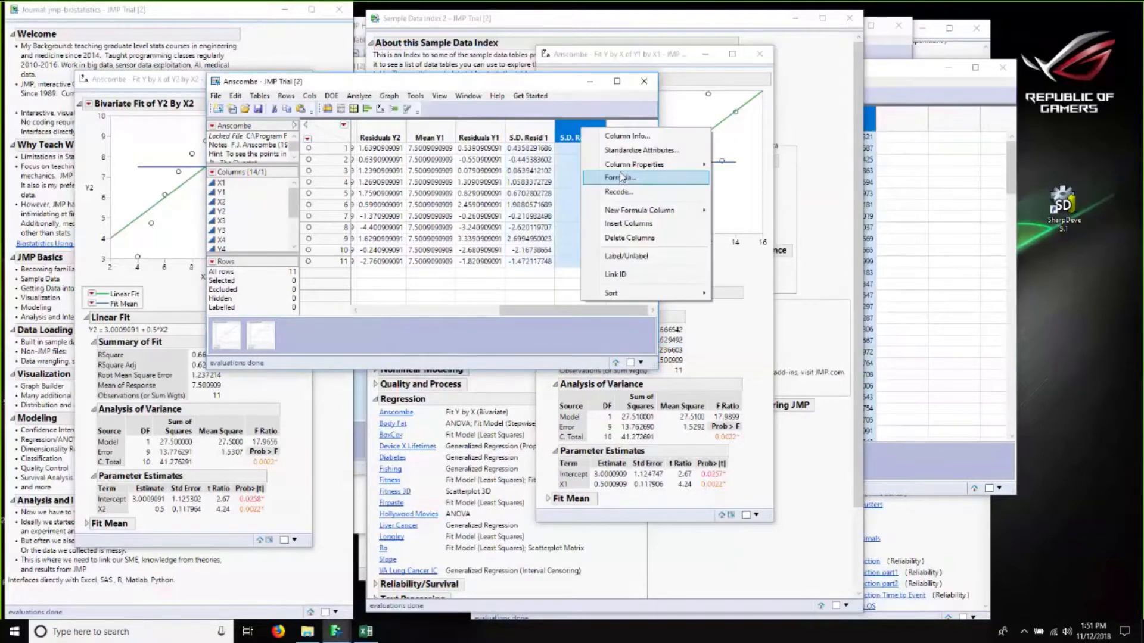
click(620, 177)
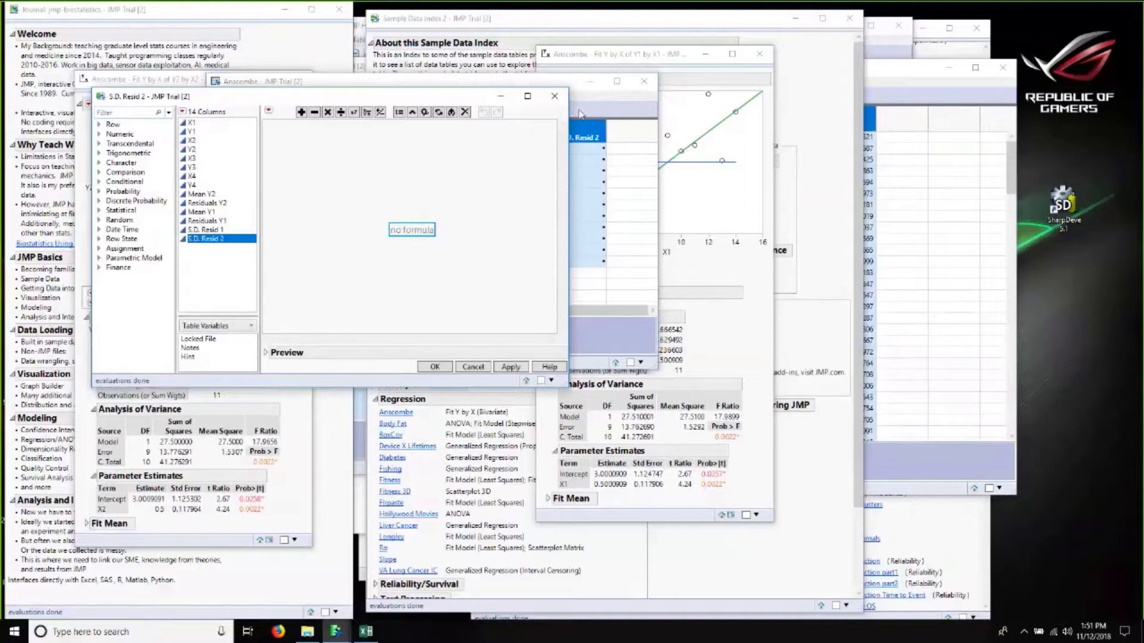
drag(295, 96, 580, 112)
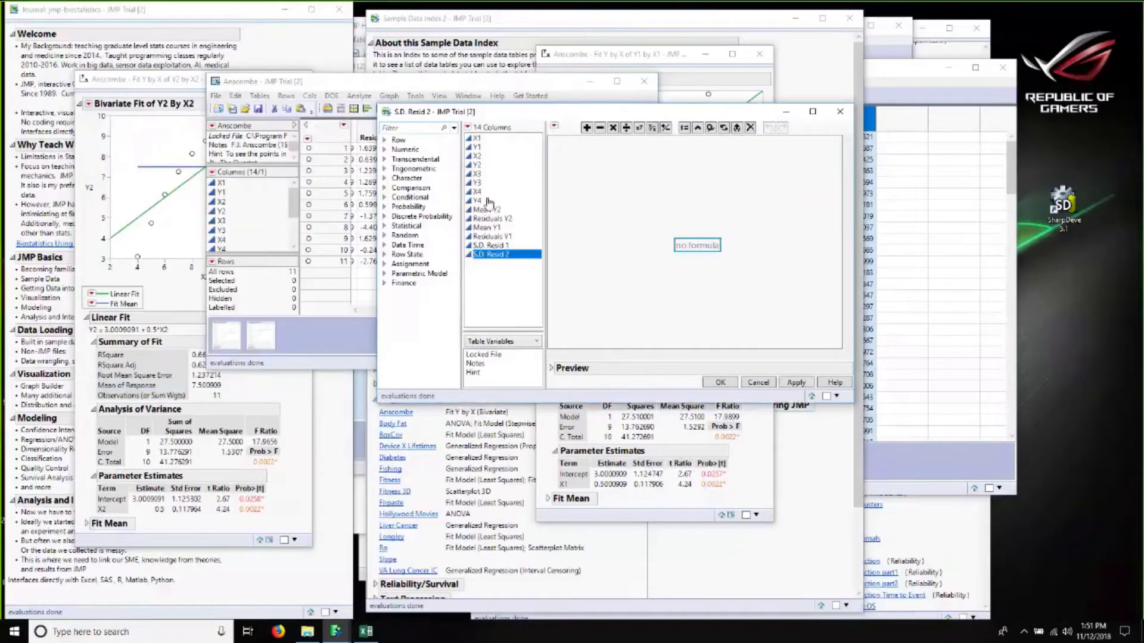
double_click(478, 219)
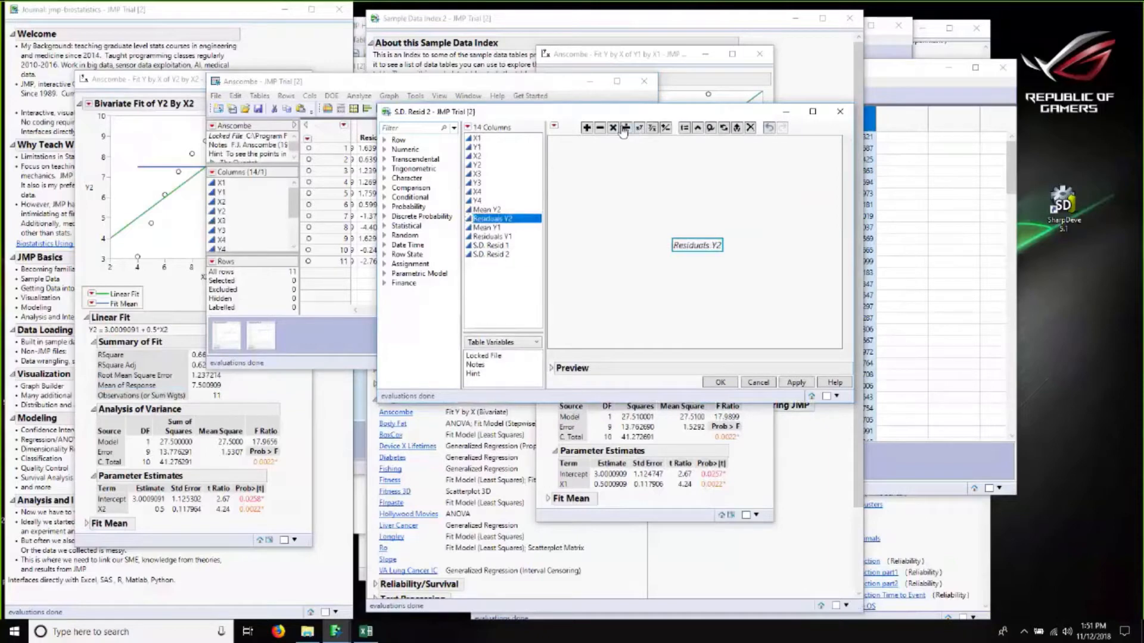
click(653, 129)
click(653, 129)
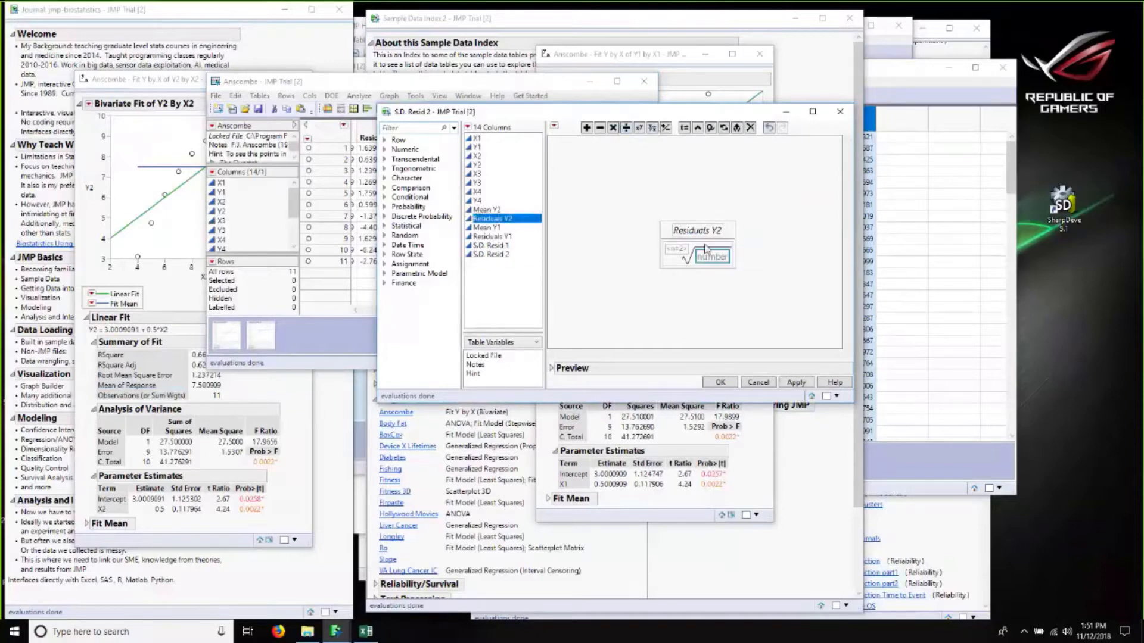
double_click(712, 260)
text(1.53)
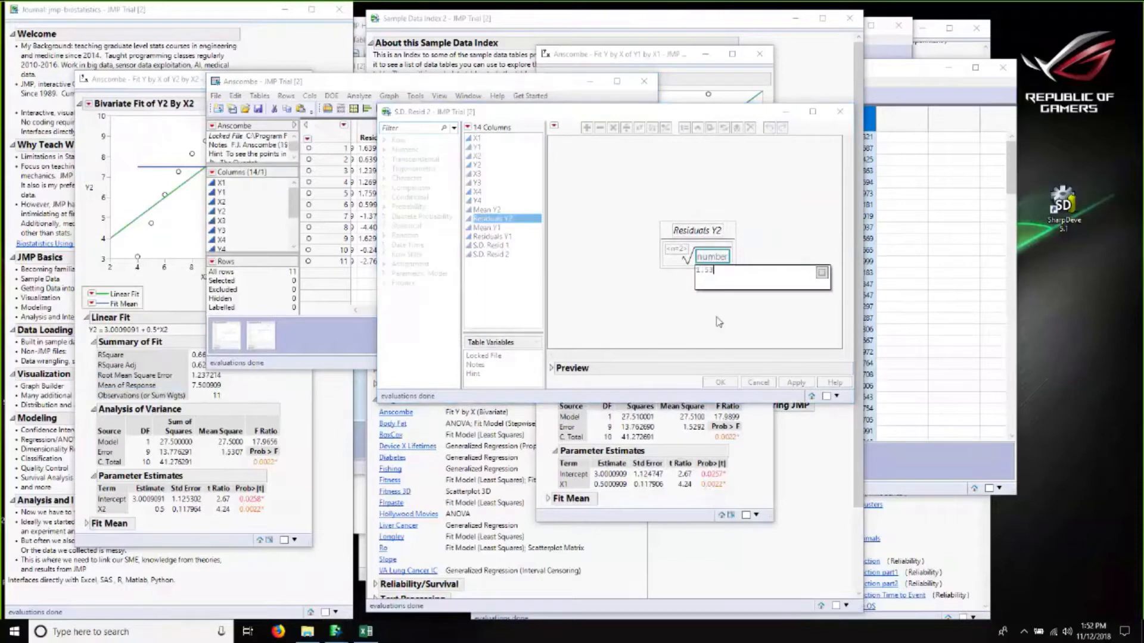
click(717, 323)
click(710, 383)
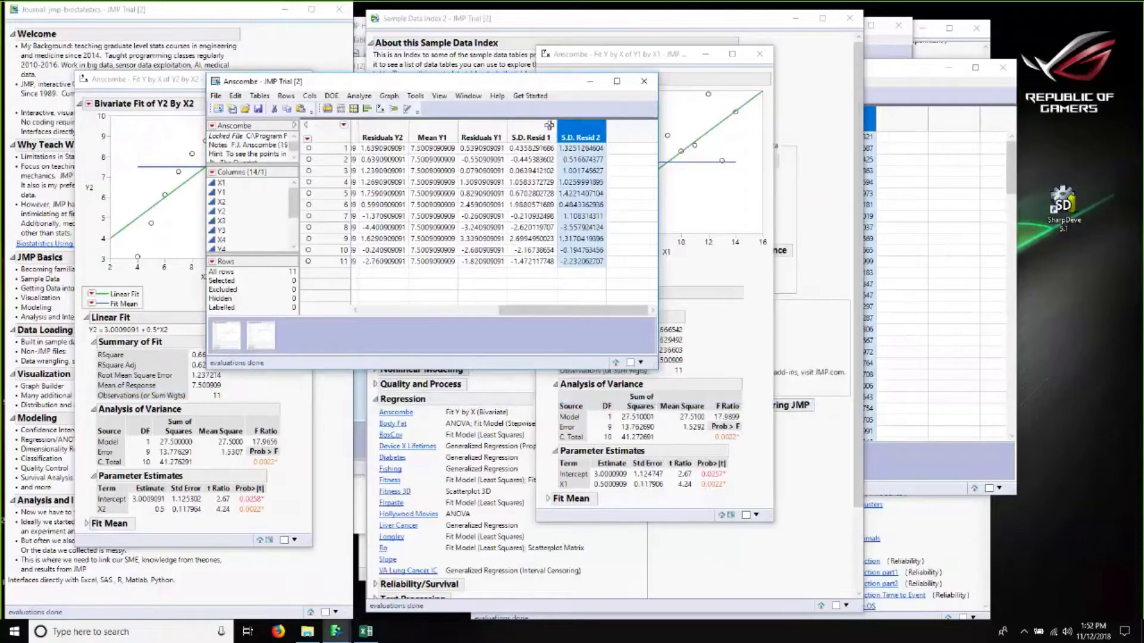
Step: Run a Distribution analysis of Residuals Y2 and Residuals Y1
click(359, 96)
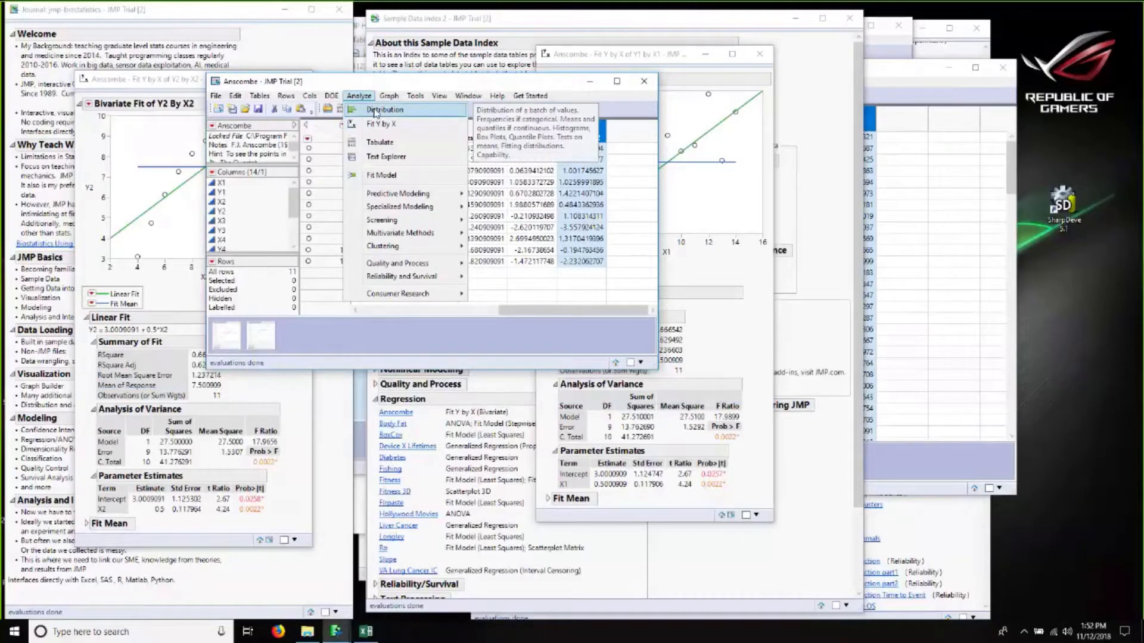
click(376, 111)
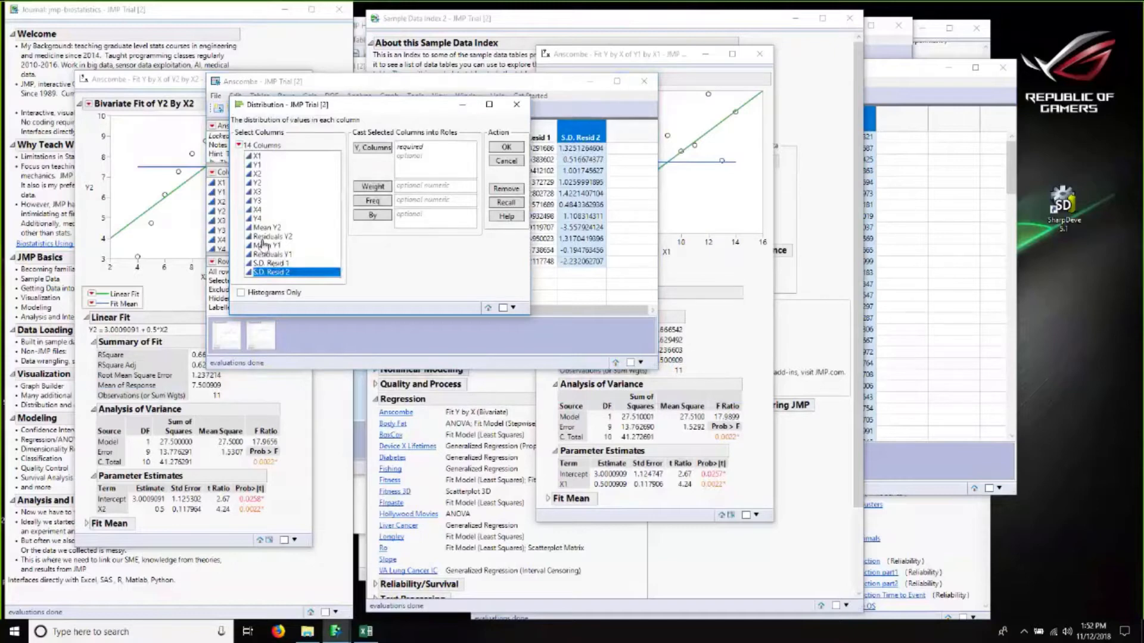
click(266, 257)
ctrl+click(265, 237)
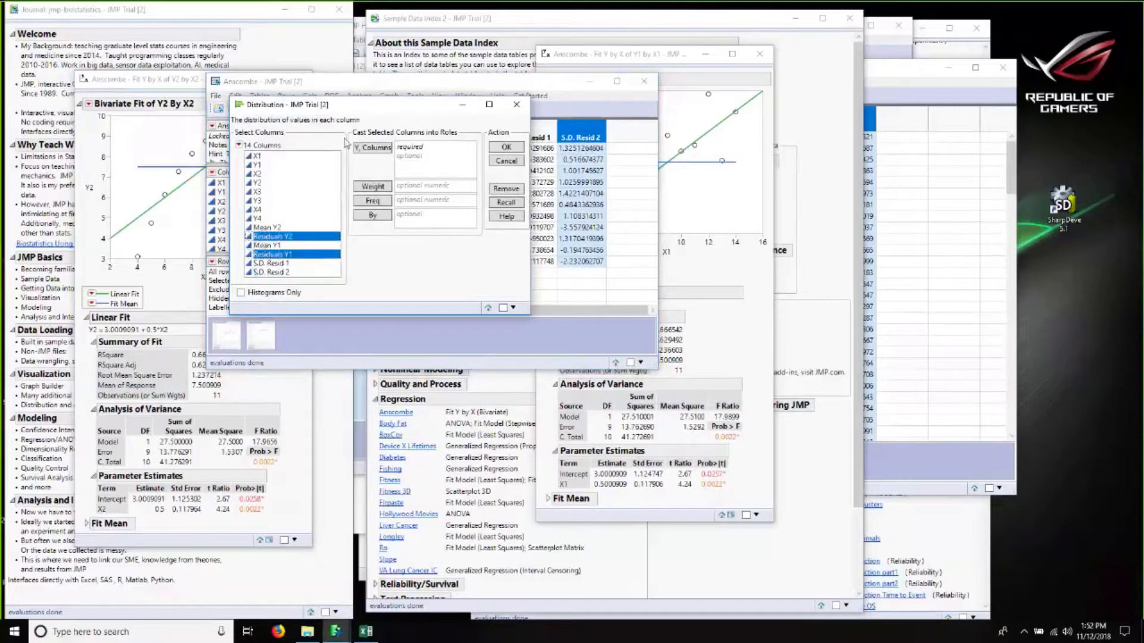
click(377, 149)
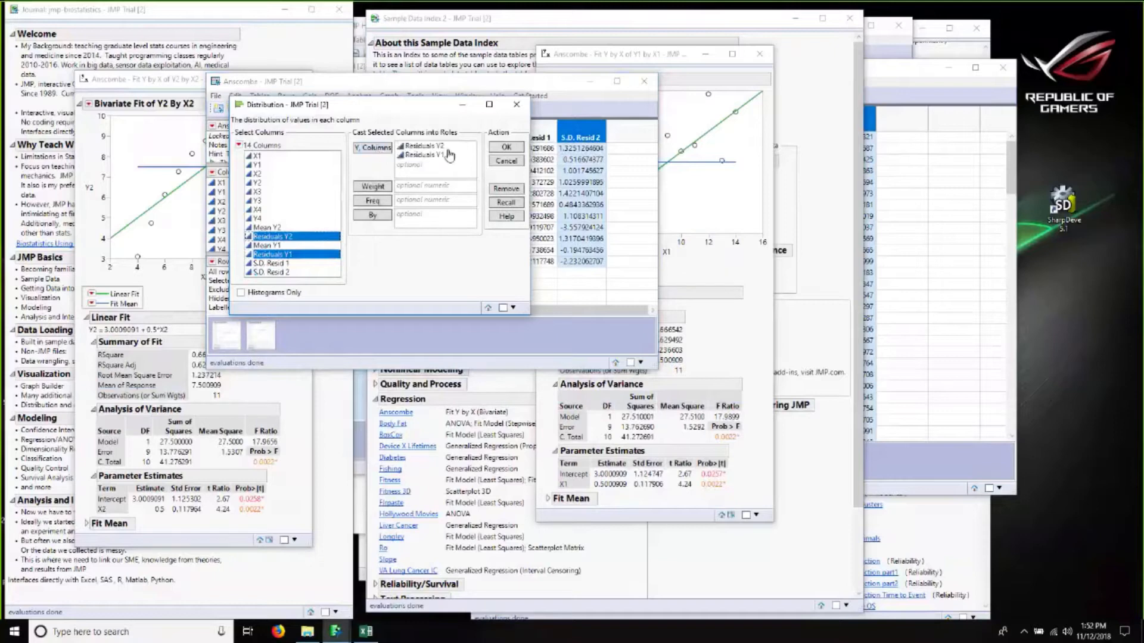
click(505, 149)
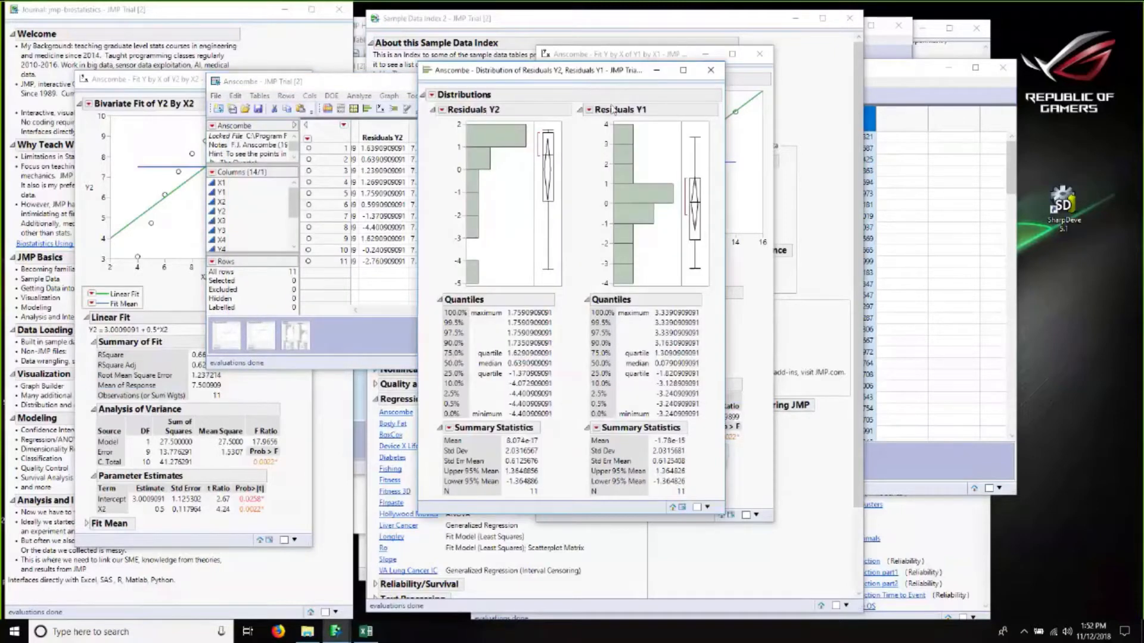
Step: Add a Normal Quantile Plot to both the Residuals Y1 and Residuals Y2 distributions
click(588, 109)
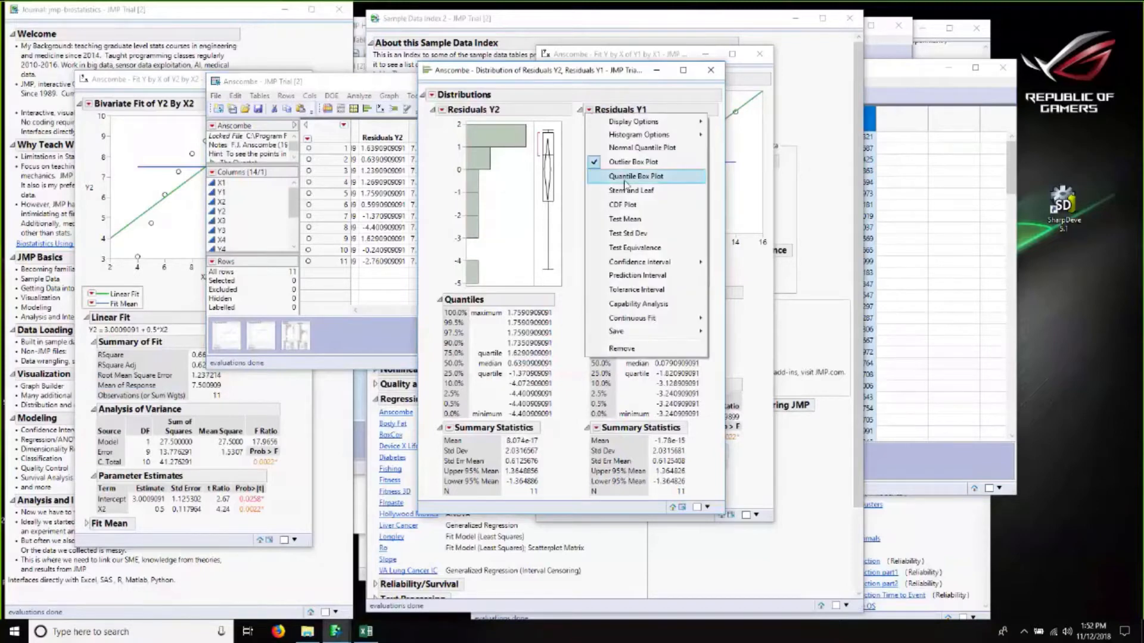
click(619, 148)
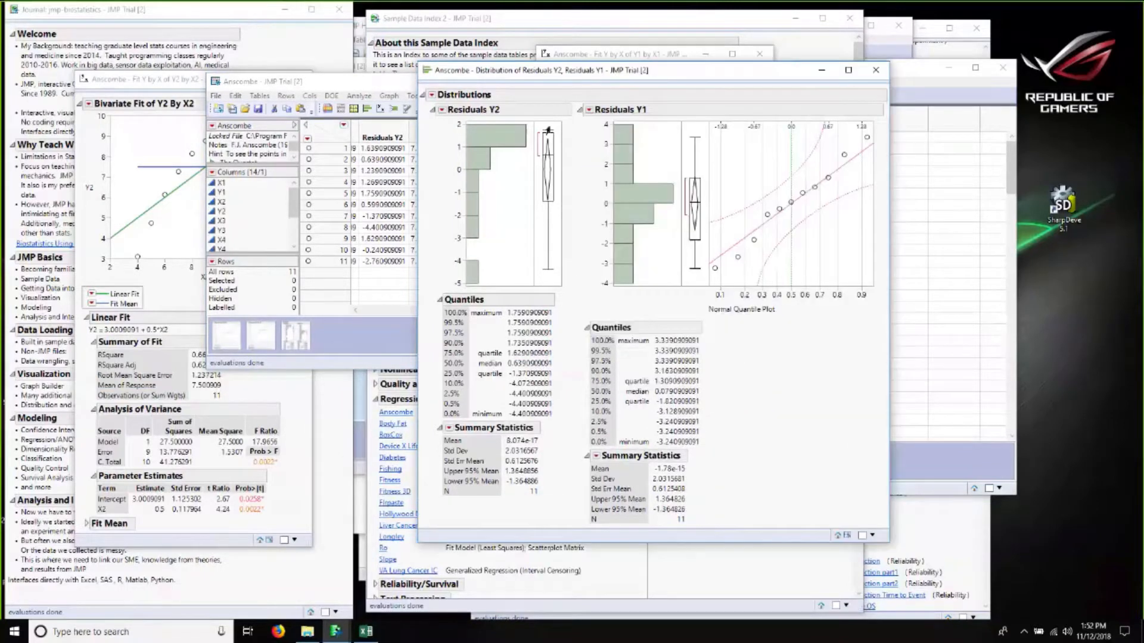
click(441, 109)
click(473, 147)
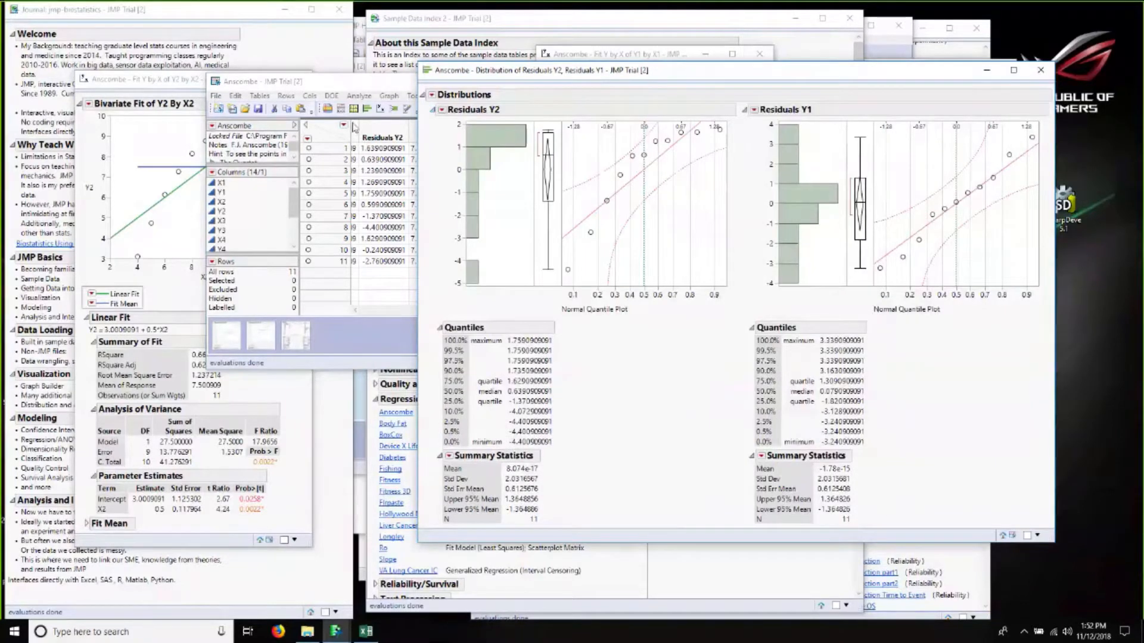
Step: Examine the residual distributions with Normal Quantile Plots in a maximized report window
key(super+d)
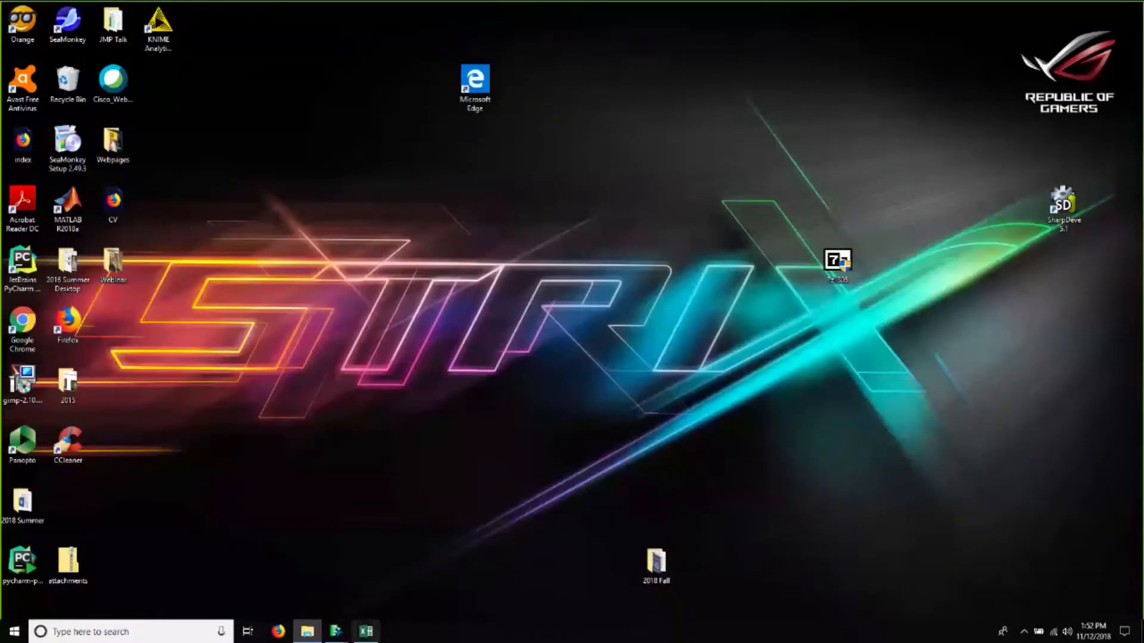
click(337, 632)
click(332, 607)
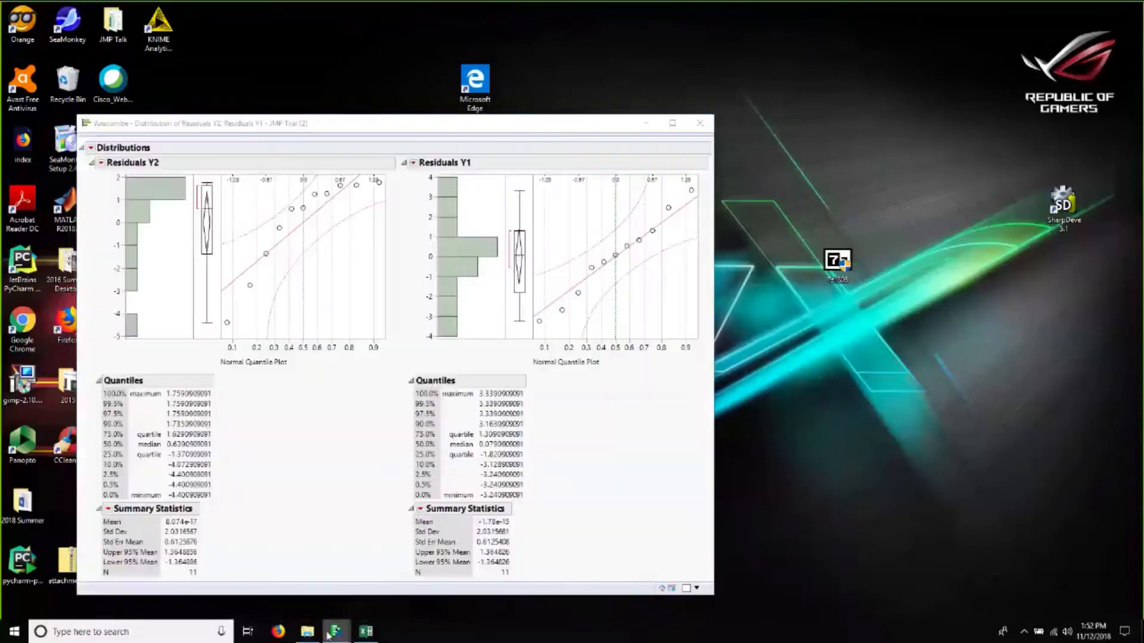
click(336, 631)
click(344, 590)
click(336, 631)
click(334, 609)
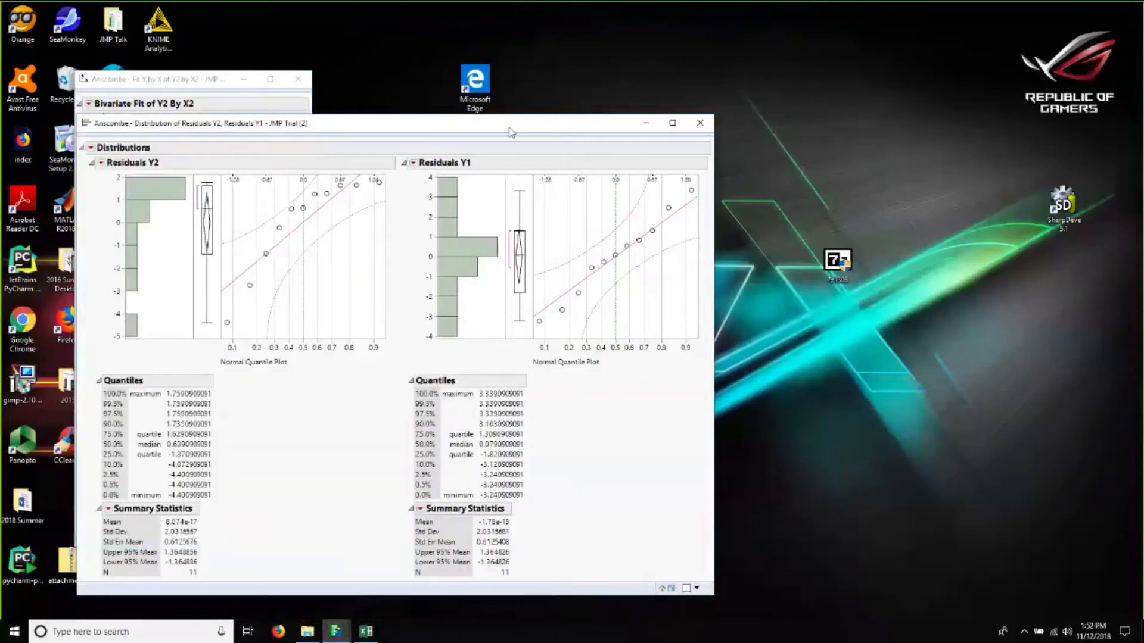
double_click(511, 126)
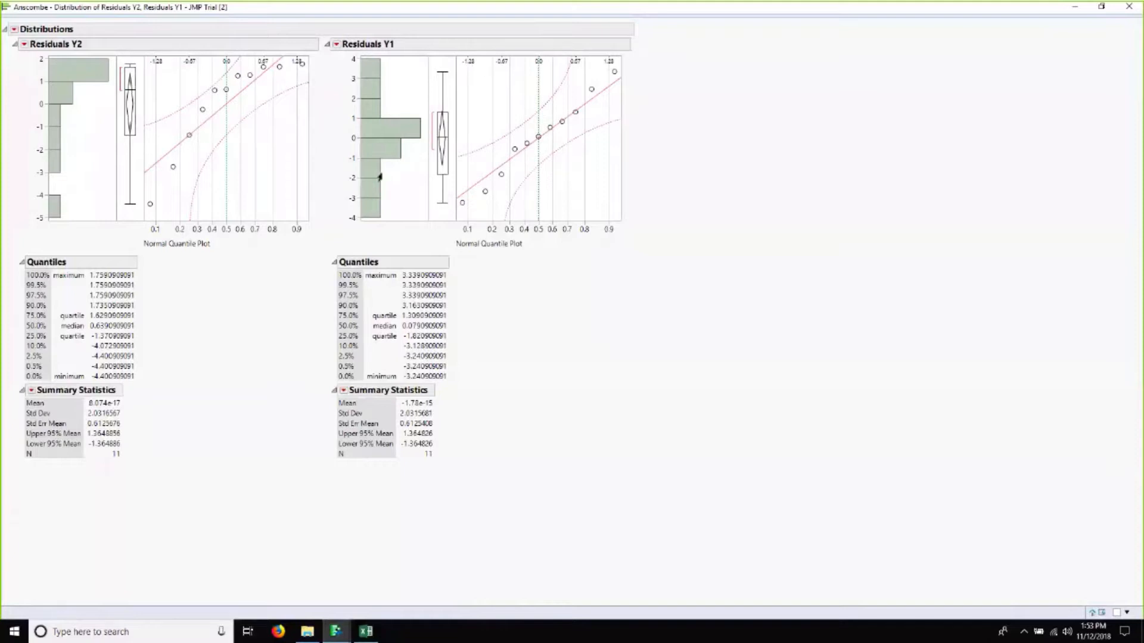
mouse_move(380, 177)
click(1073, 7)
Step: Open Graph Builder for the Anscombe data table
mouse_move(336, 631)
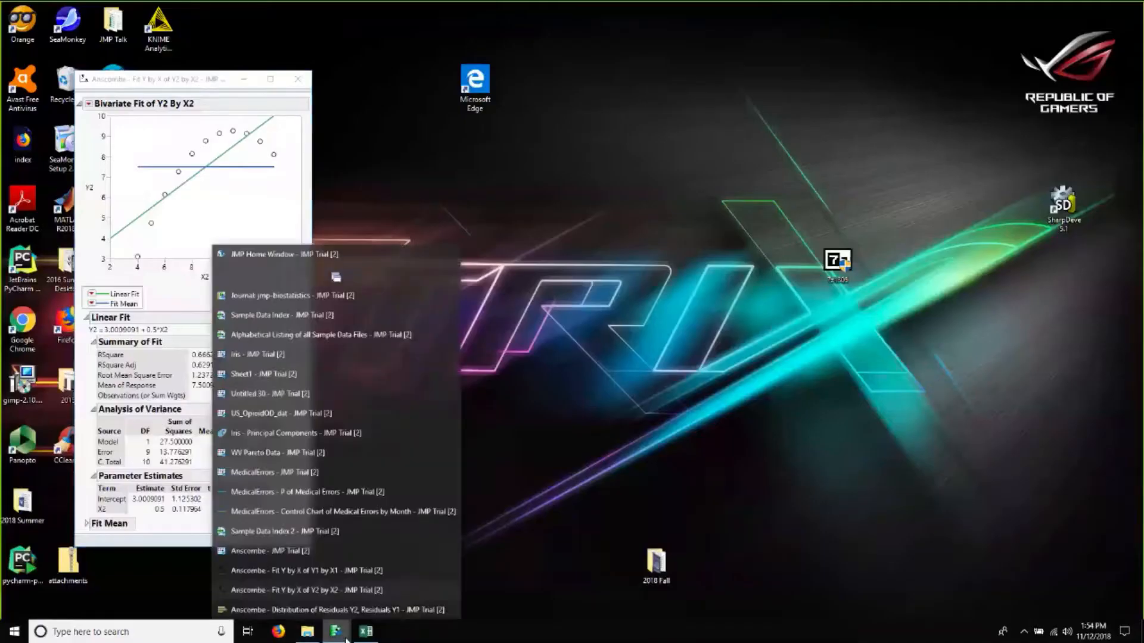
click(309, 552)
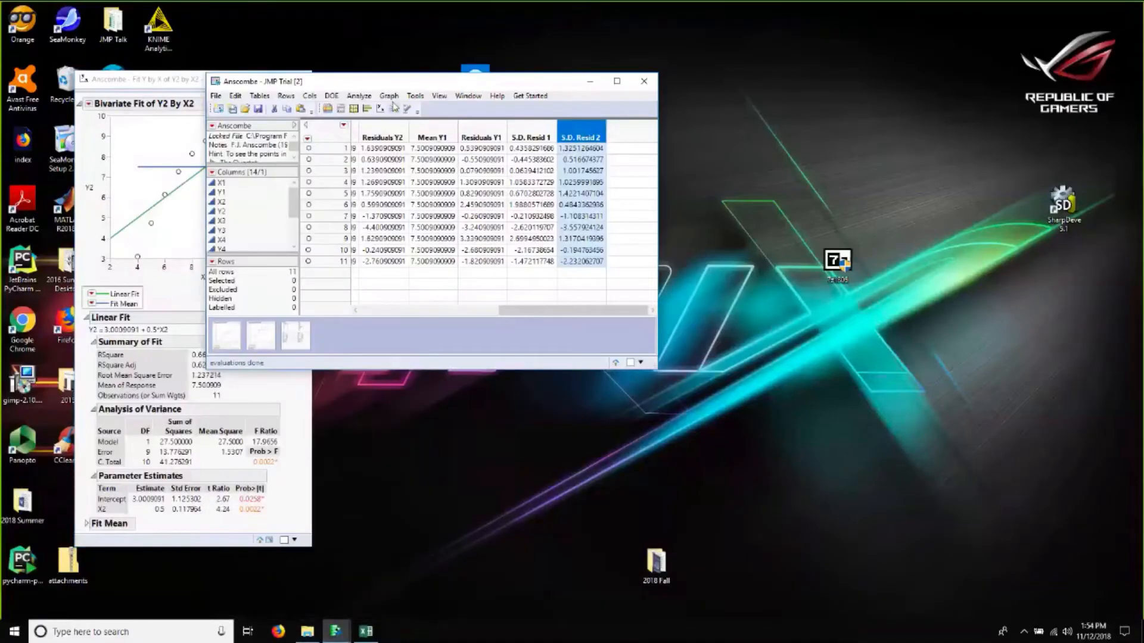
click(389, 96)
click(411, 113)
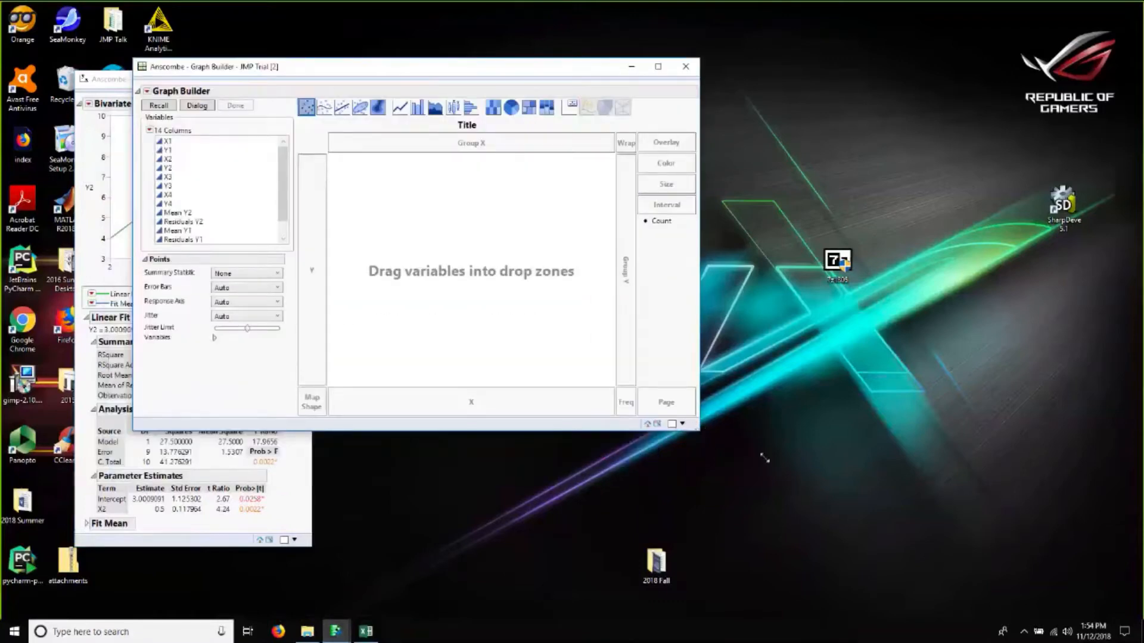
click(178, 240)
scroll(181, 227, down, 1)
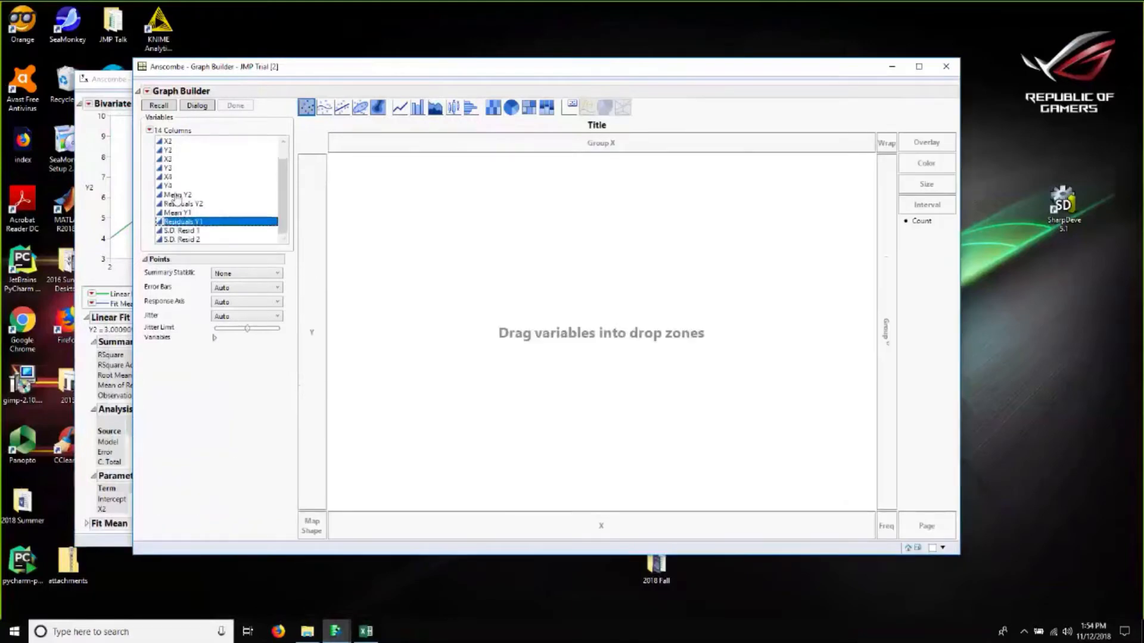
click(177, 195)
drag(537, 556, 180, 196)
scroll(181, 195, up, 1)
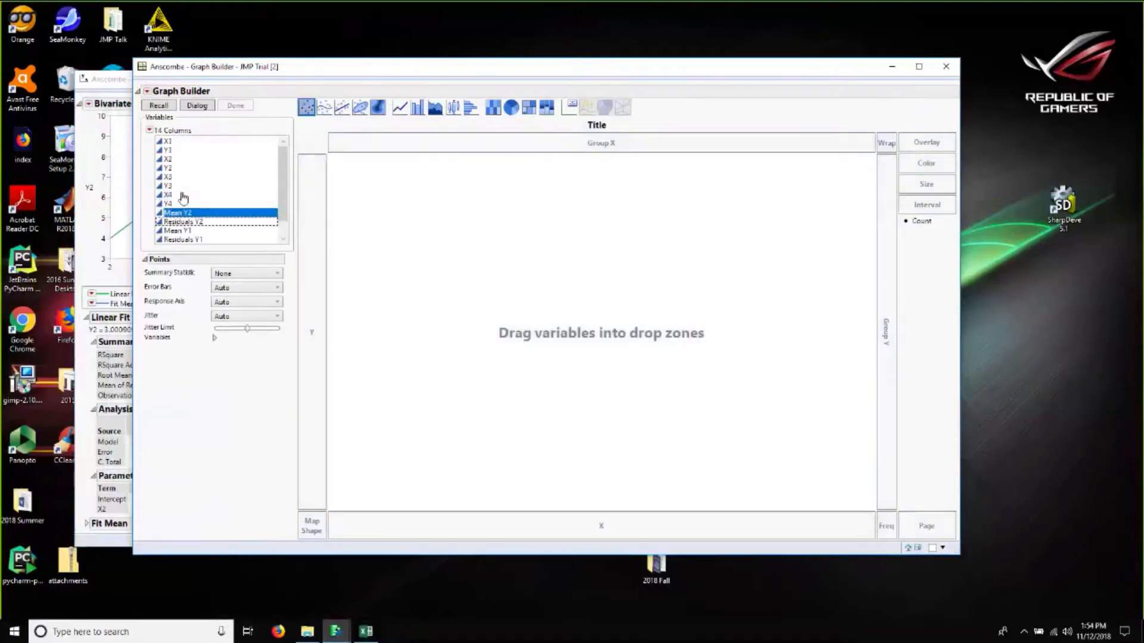
Step: Plot Residuals Y1 on the Y axis against Y1 on the X axis
click(169, 151)
drag(181, 172, 495, 540)
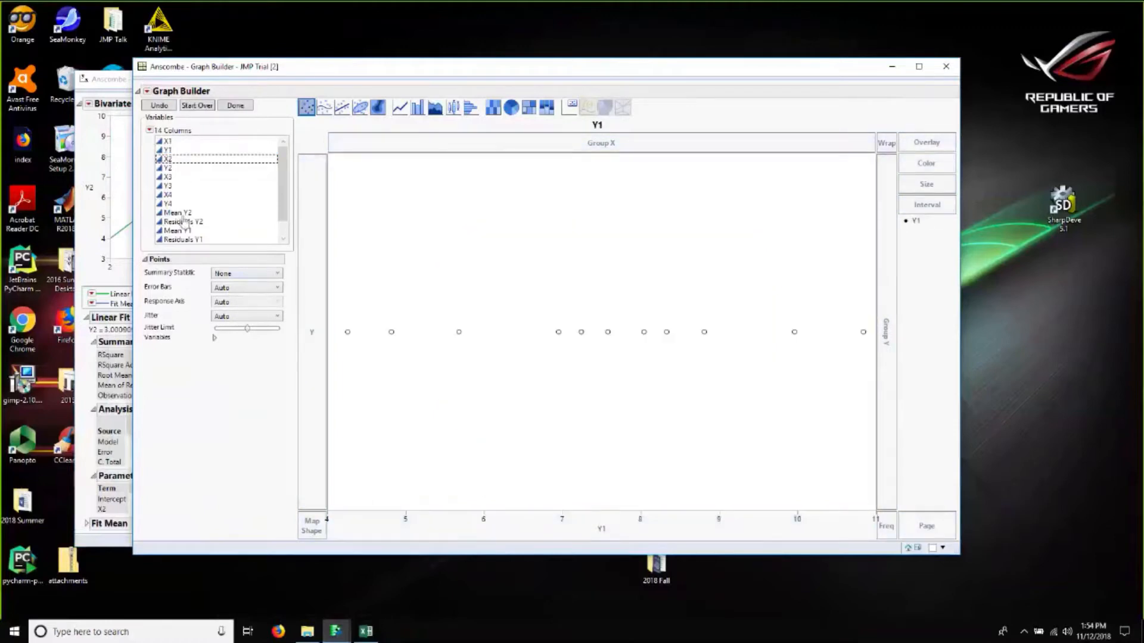
click(182, 239)
scroll(182, 240, down, 1)
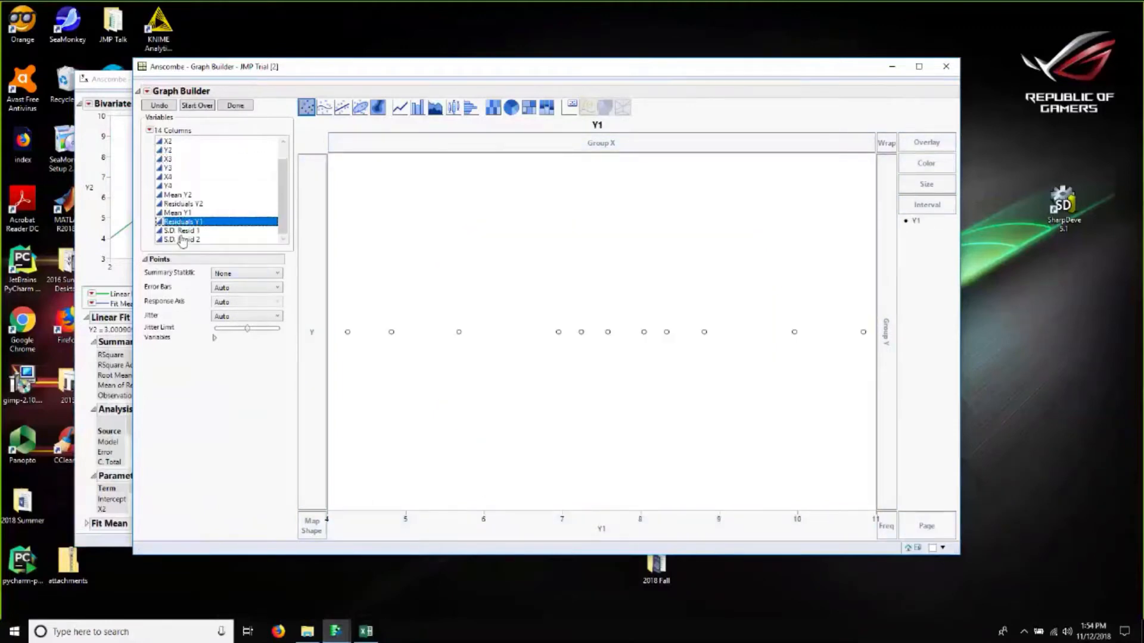
drag(179, 229, 324, 357)
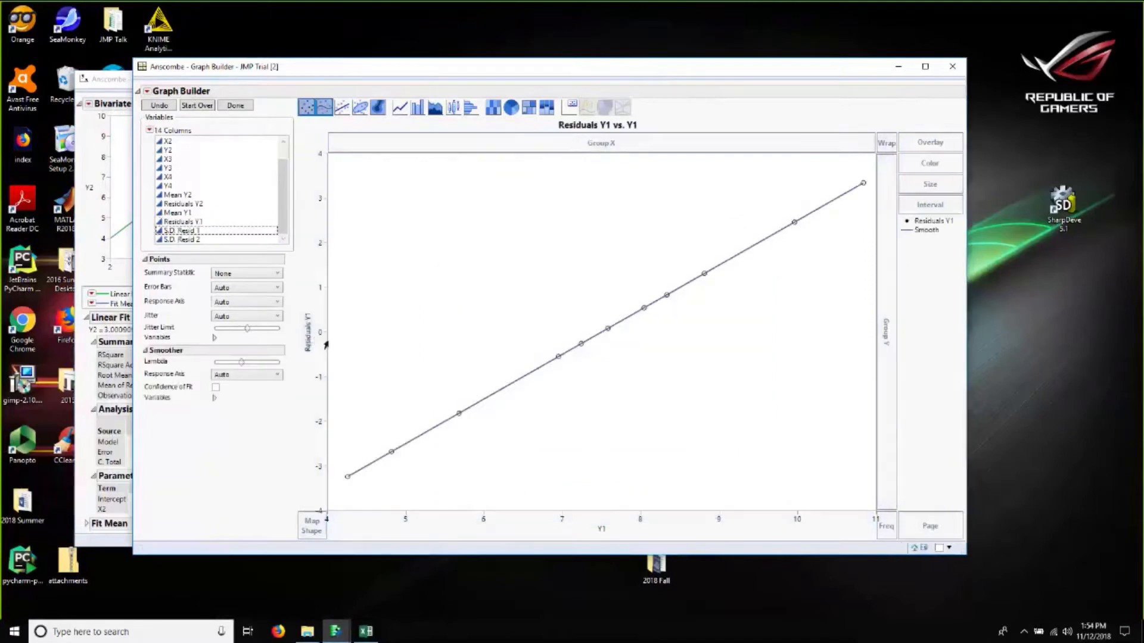
Step: Save the predicted values from the Y1-by-X1 linear fit to the data table
click(179, 213)
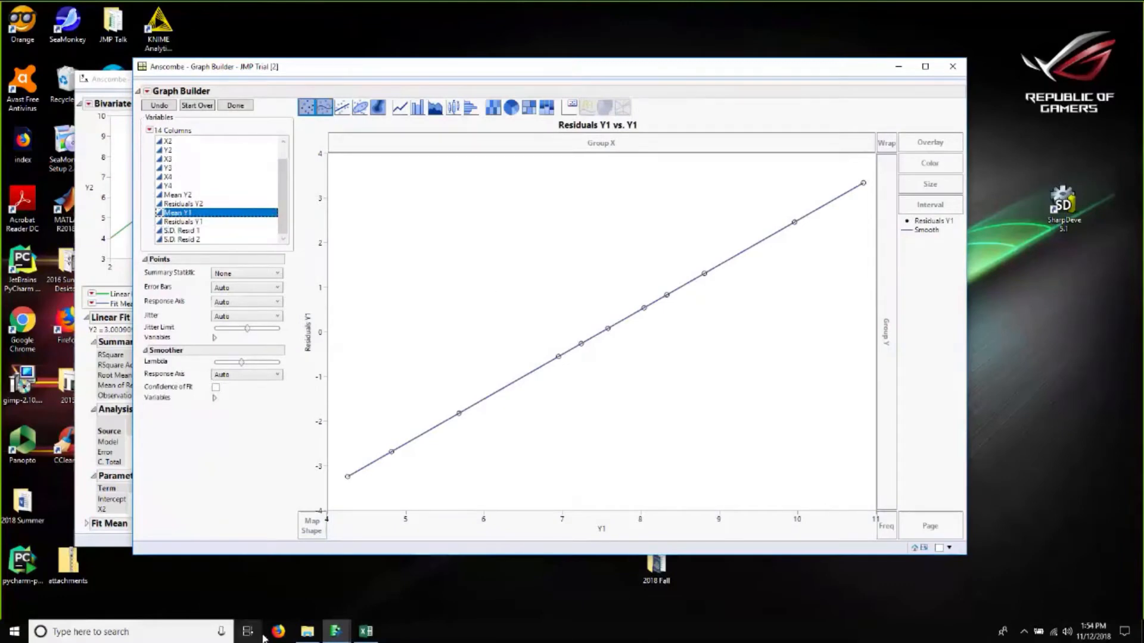
click(336, 632)
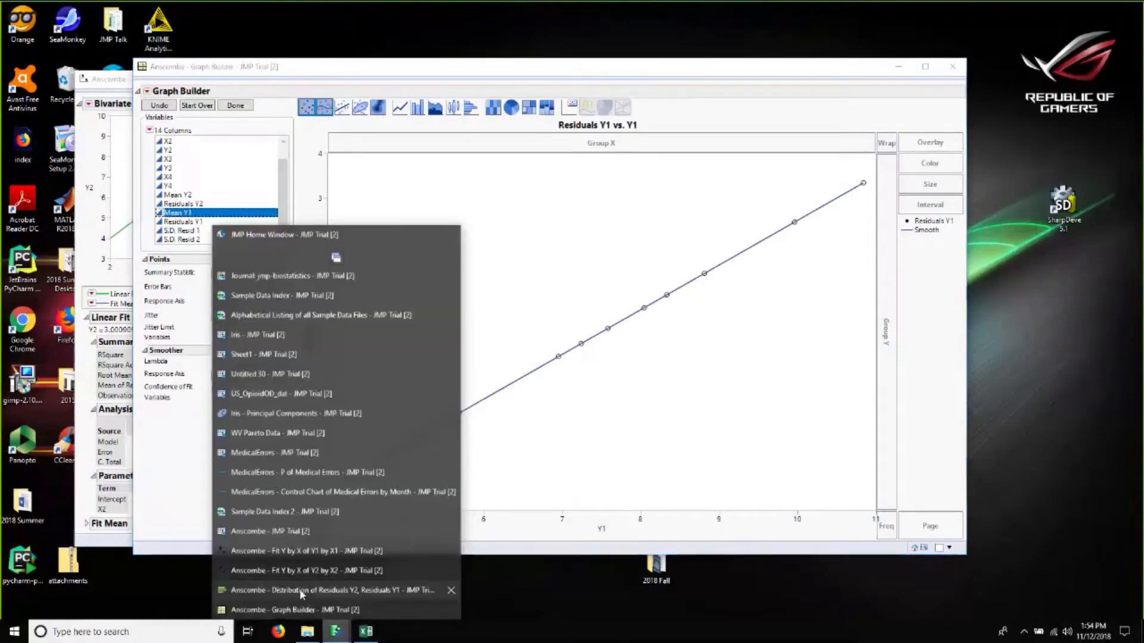
click(300, 552)
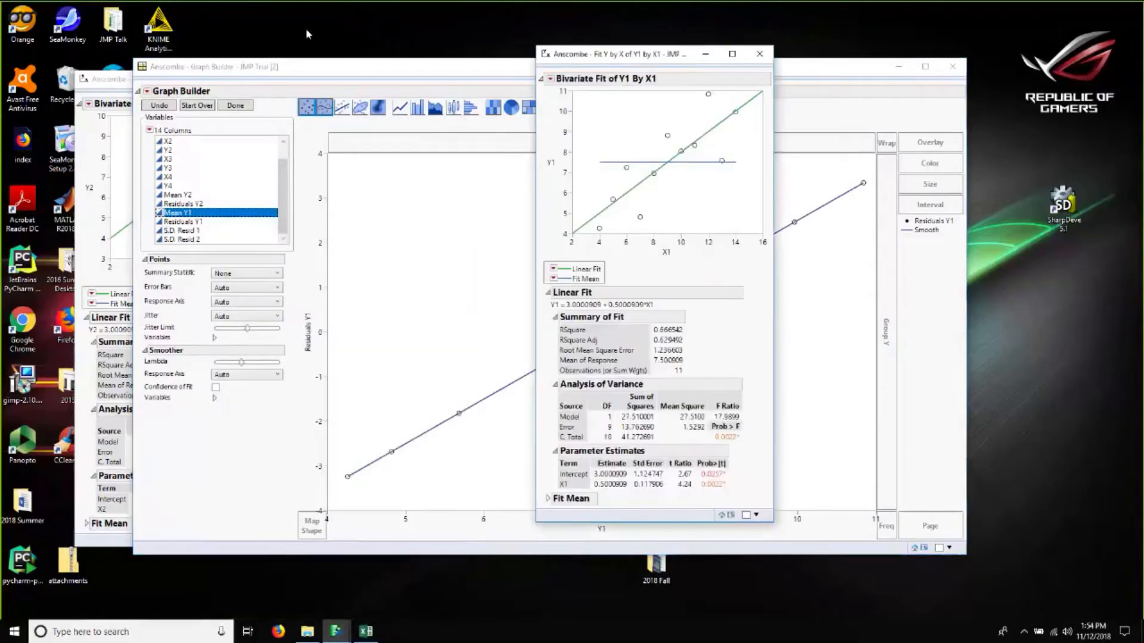
click(555, 271)
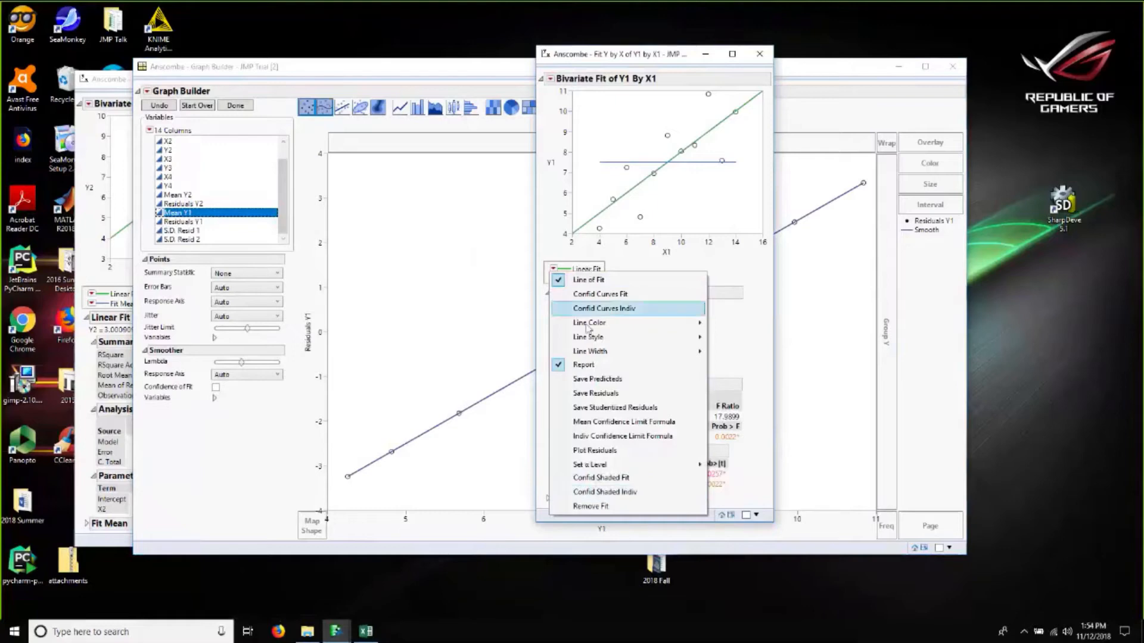
click(595, 380)
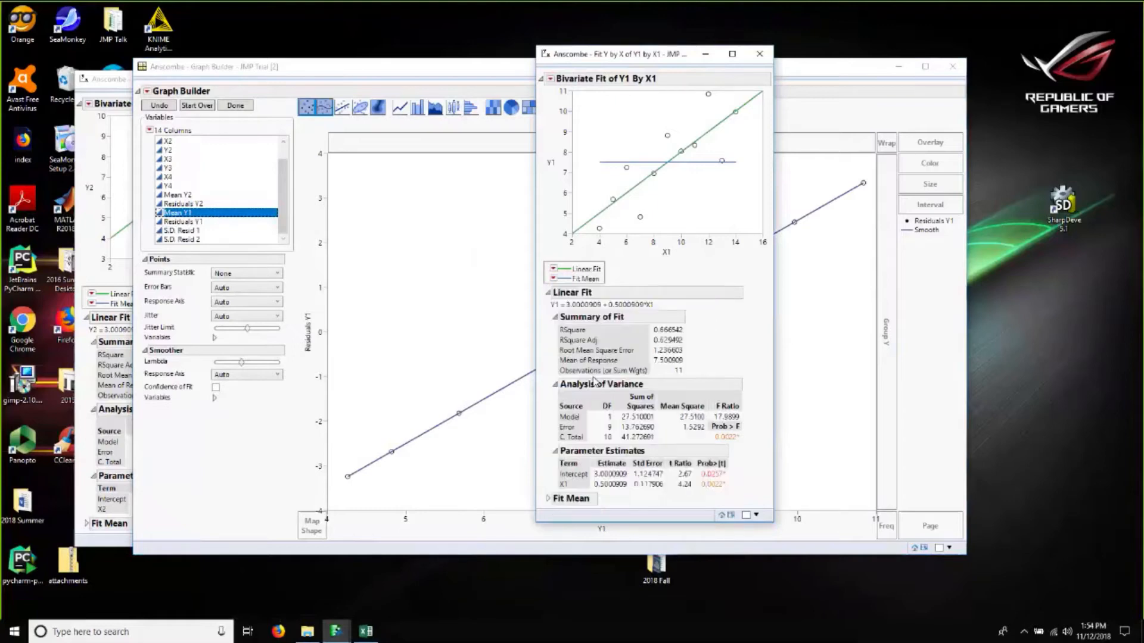
Step: Save the predicted values from the Y2-by-X2 linear fit to the data table
click(336, 631)
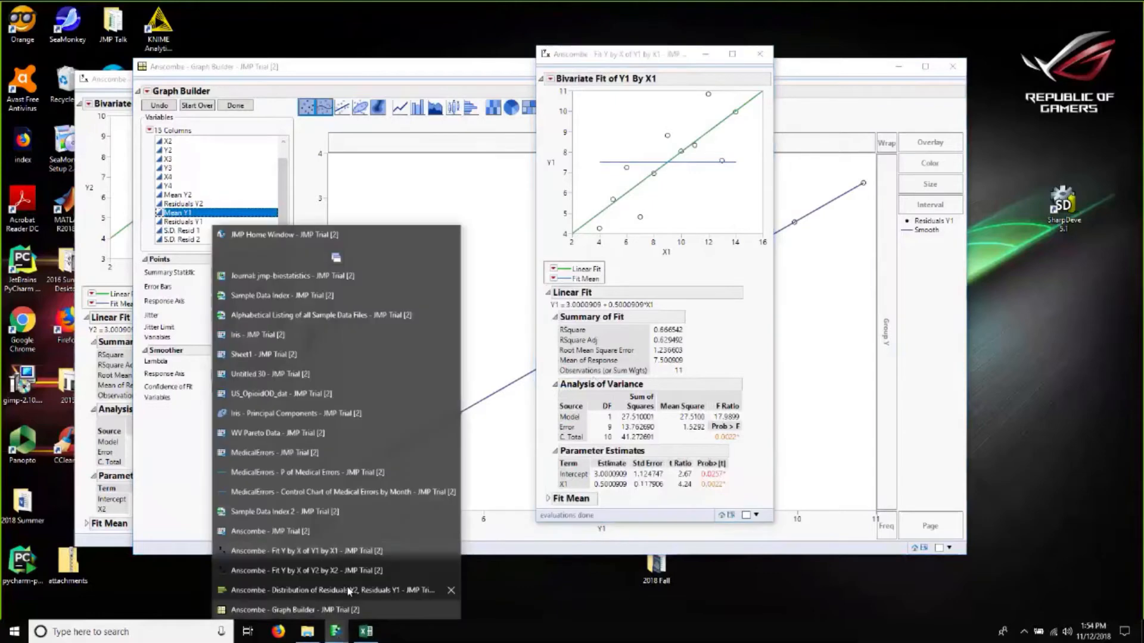
click(333, 547)
click(90, 294)
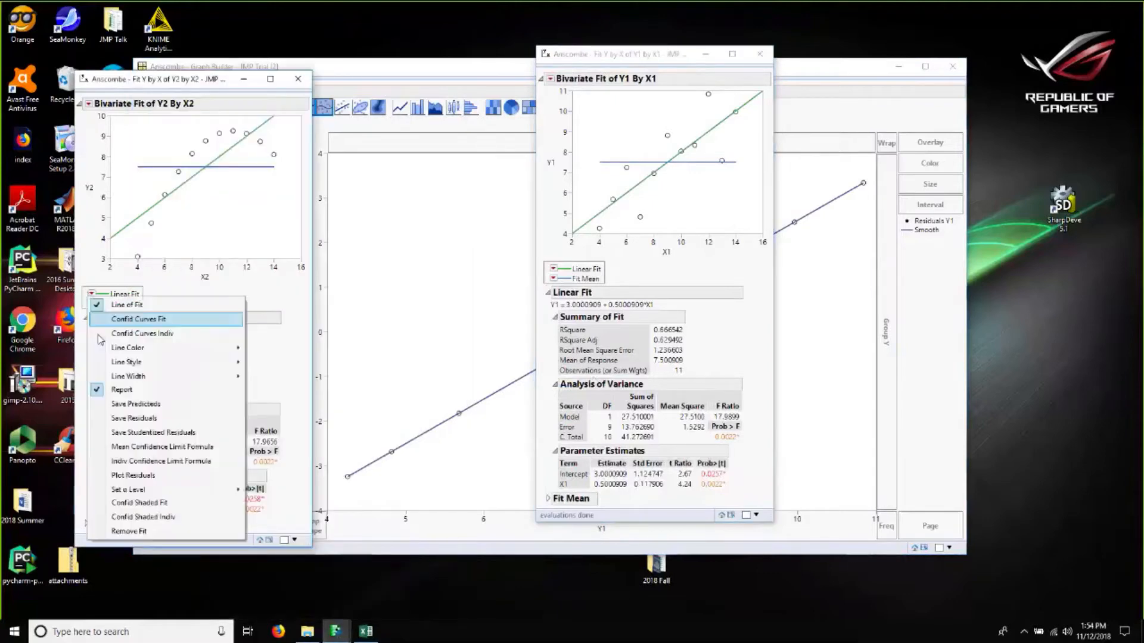
click(173, 404)
click(456, 325)
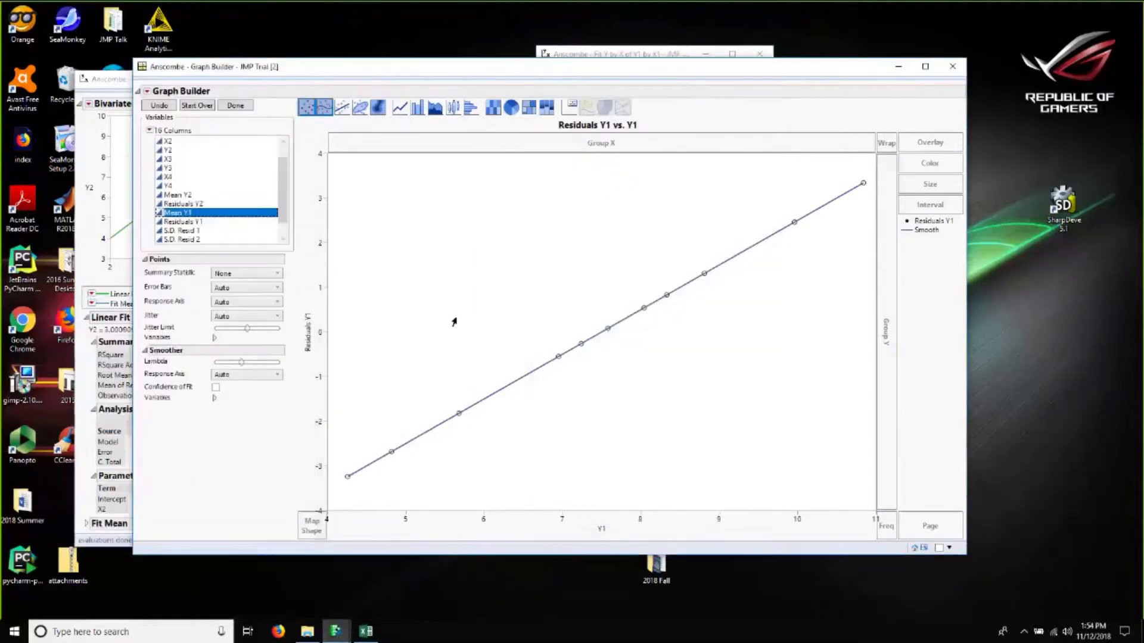
Step: Plot Residuals Y1 against Predicted Y1 and add a line of fit
scroll(217, 204, down, 1)
drag(185, 230, 451, 423)
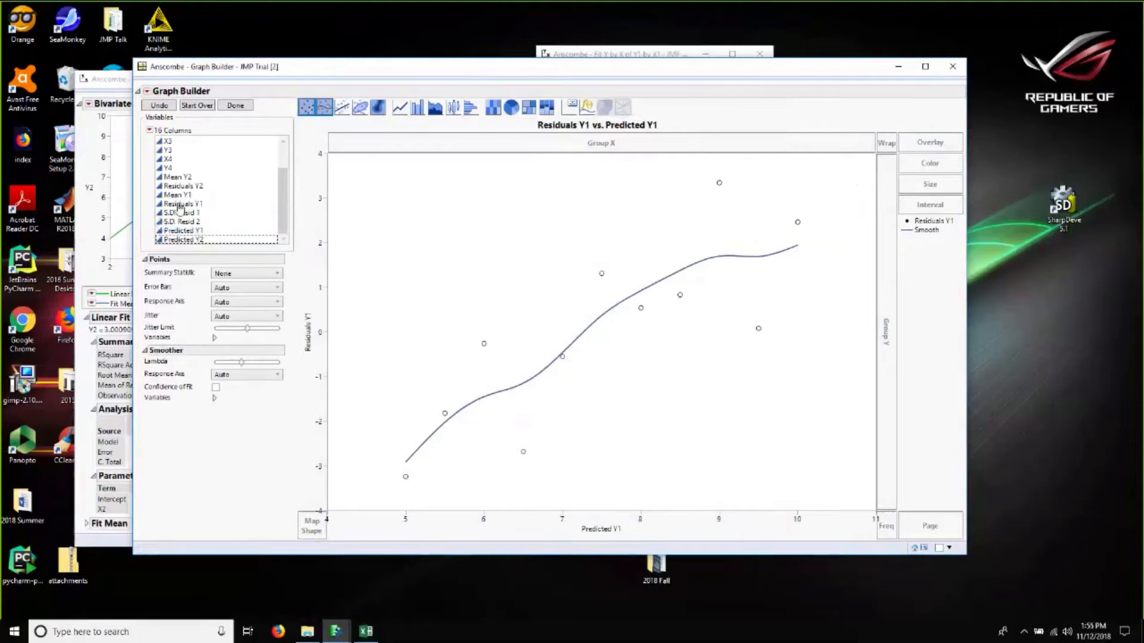
drag(177, 207, 319, 326)
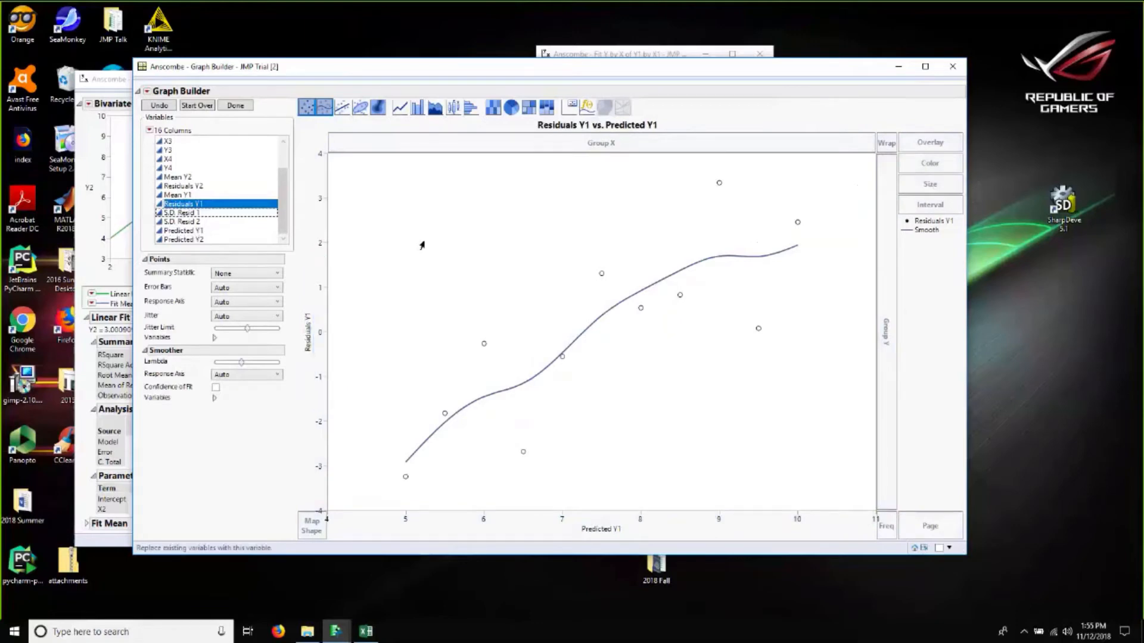
click(342, 107)
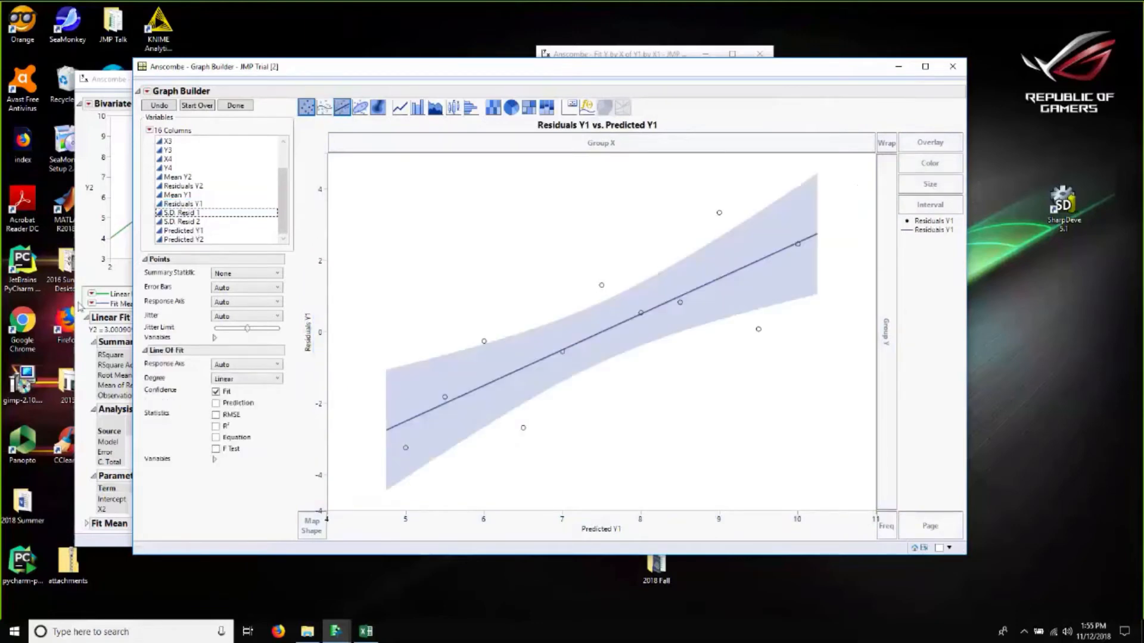
Step: Save the residuals from both the Y2-by-X2 and Y1-by-X1 linear fits
click(91, 294)
click(91, 294)
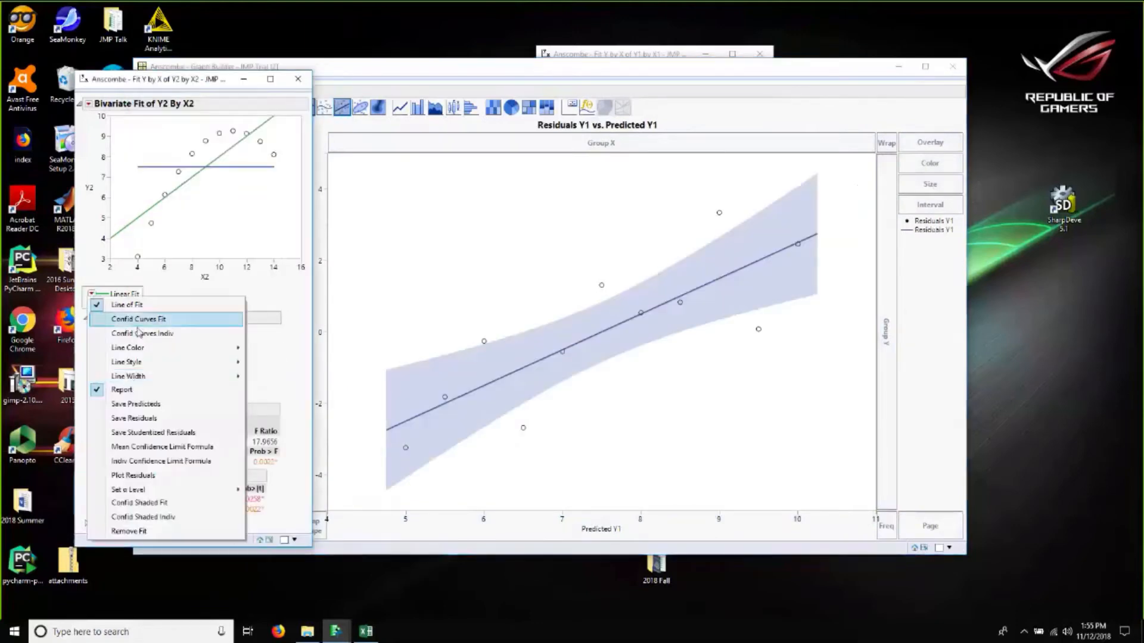
click(143, 418)
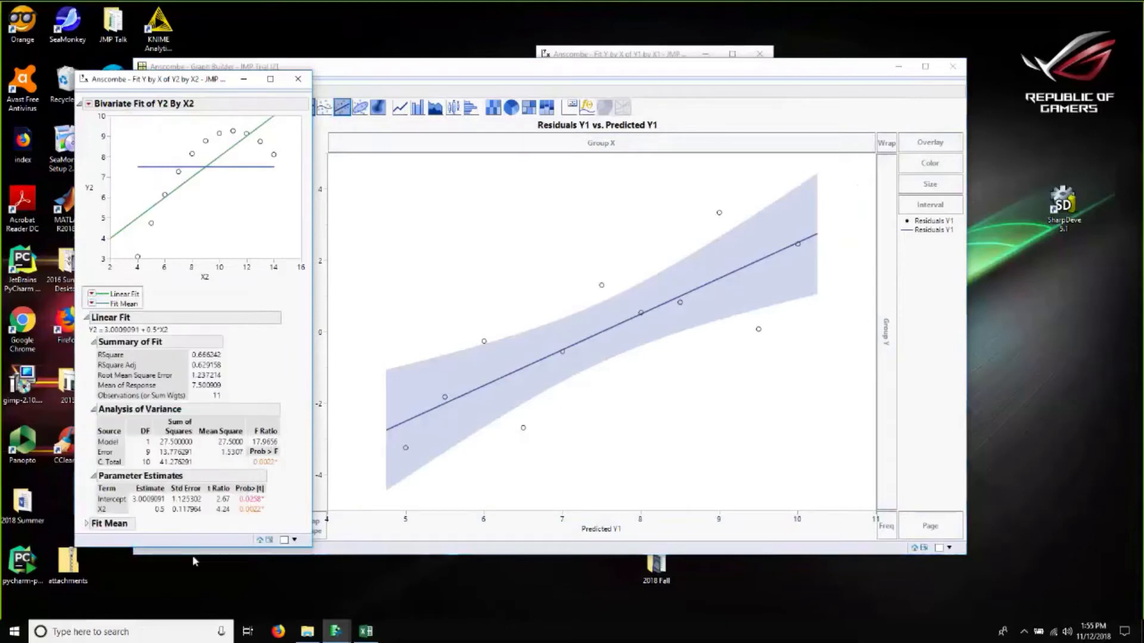
click(336, 631)
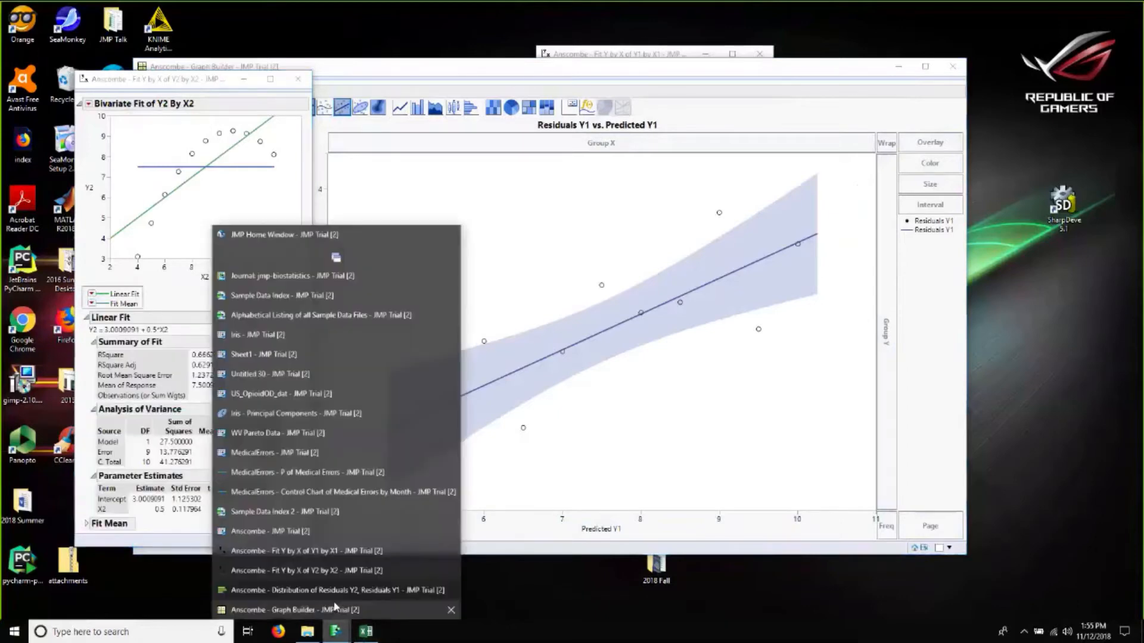
click(290, 552)
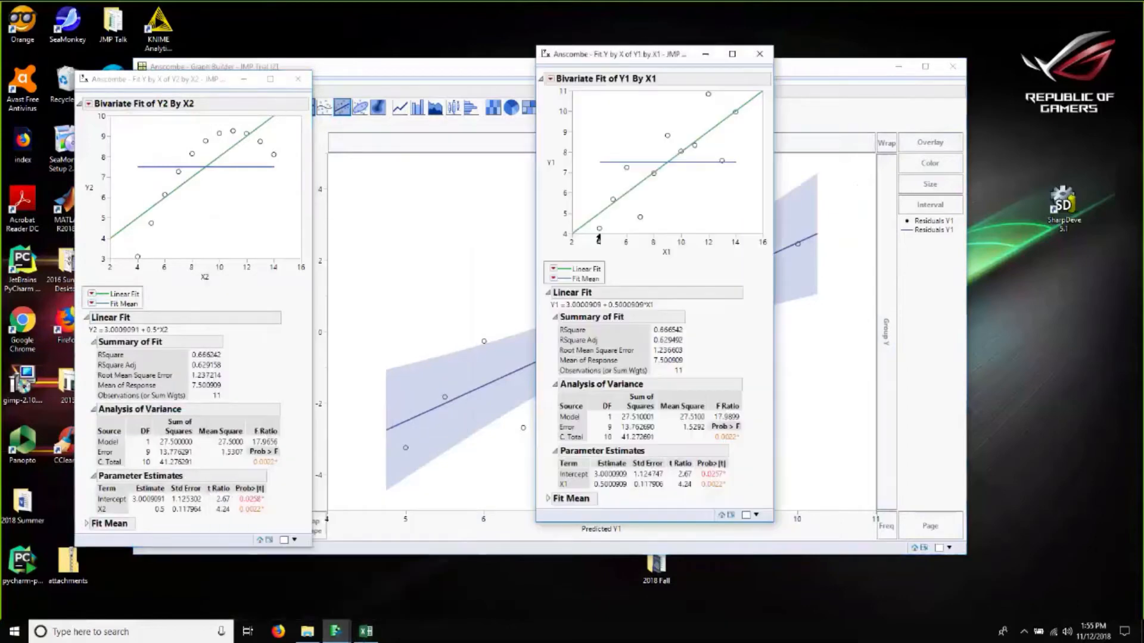
click(554, 274)
click(588, 388)
click(405, 328)
Step: Put Residuals Y1 2 on the Y axis and remove the line of fit
scroll(223, 191, down, 3)
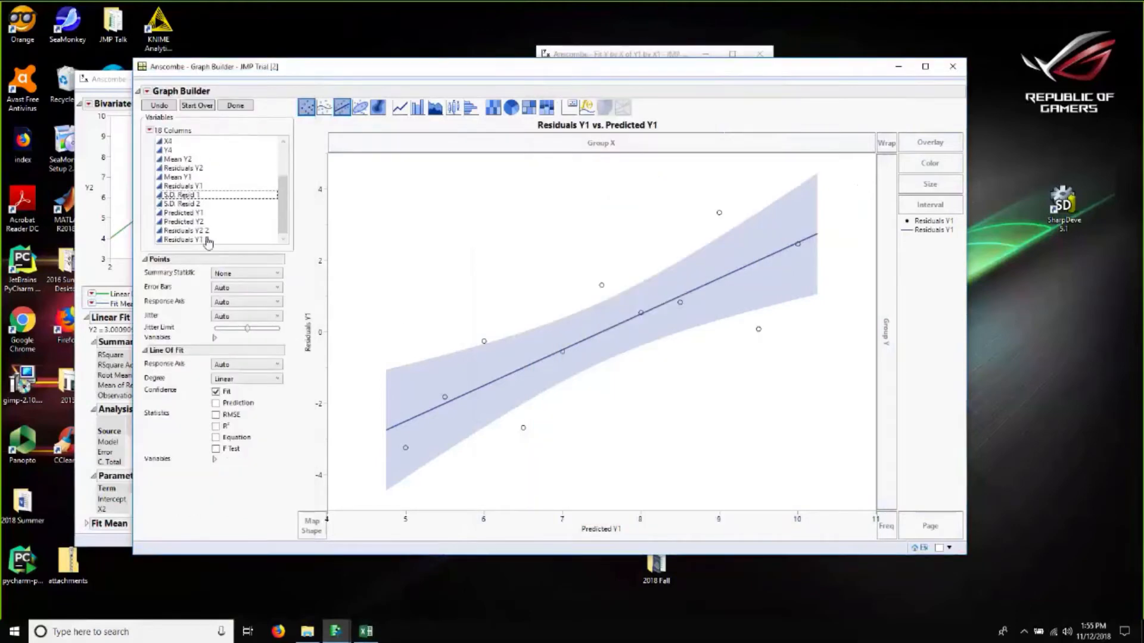
click(208, 241)
drag(198, 243, 314, 274)
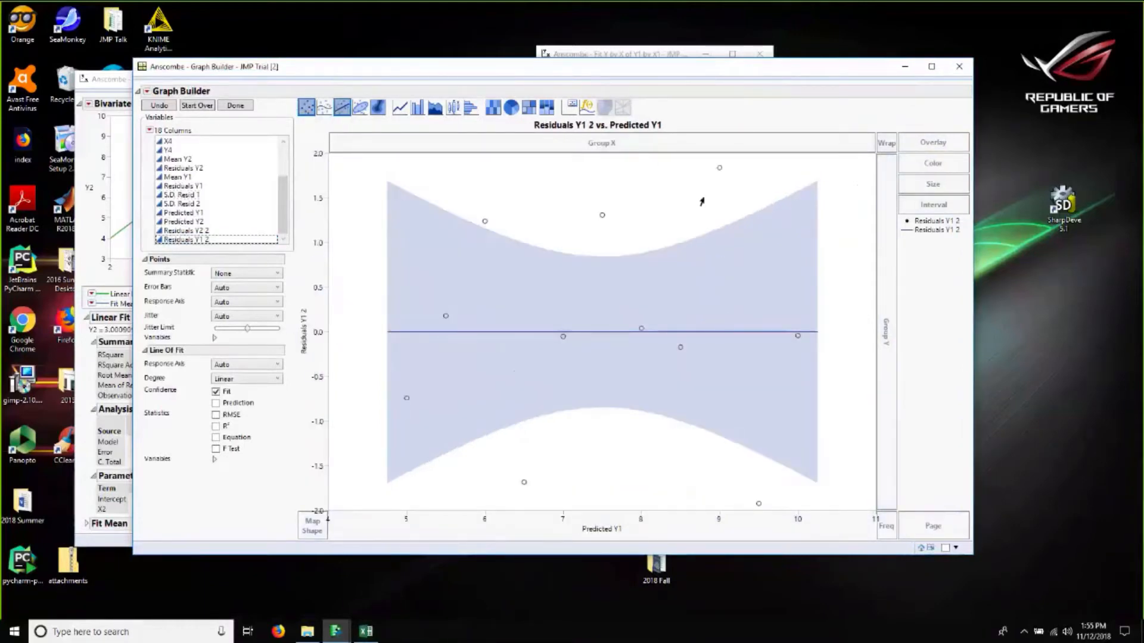
click(343, 108)
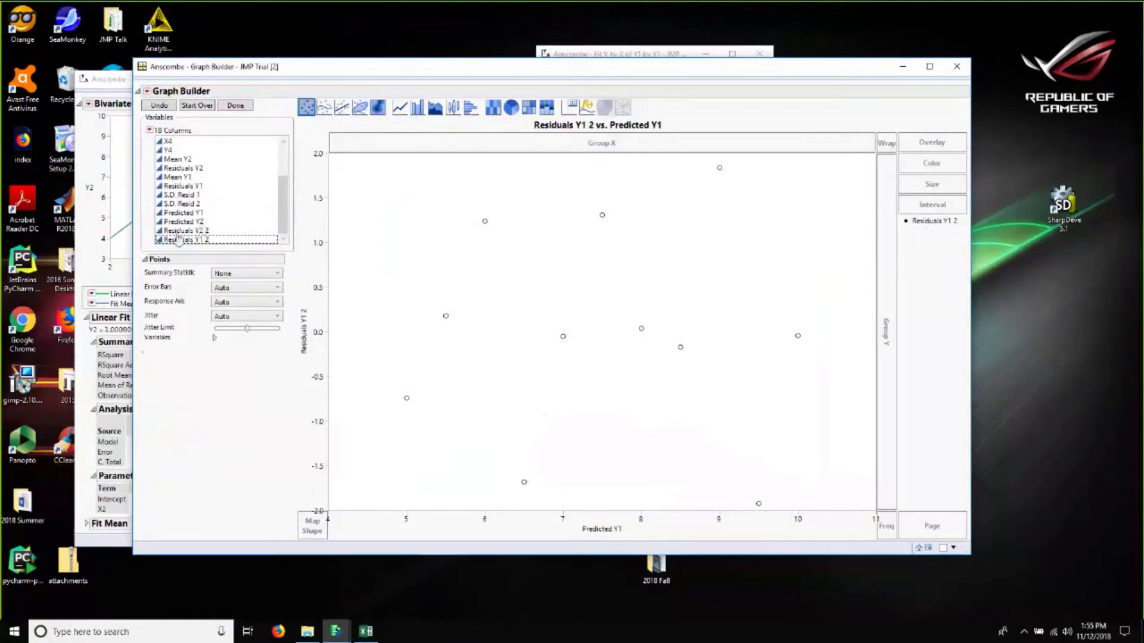
Step: Plot Residuals Y2 2 against Predicted Y2
drag(179, 231, 315, 338)
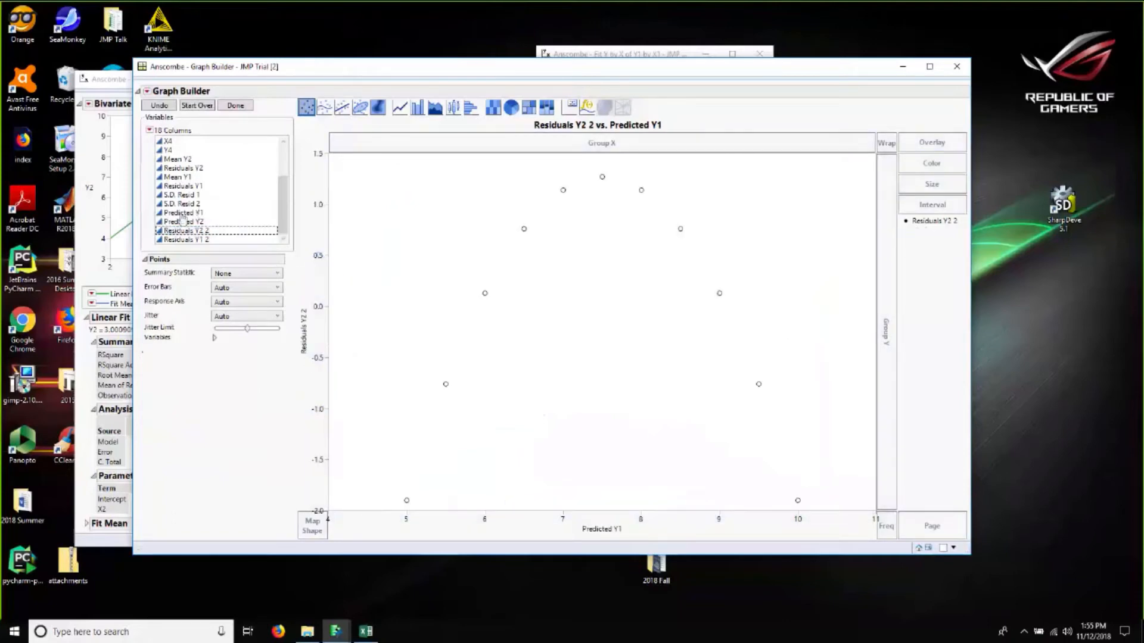
click(181, 222)
drag(180, 225, 583, 519)
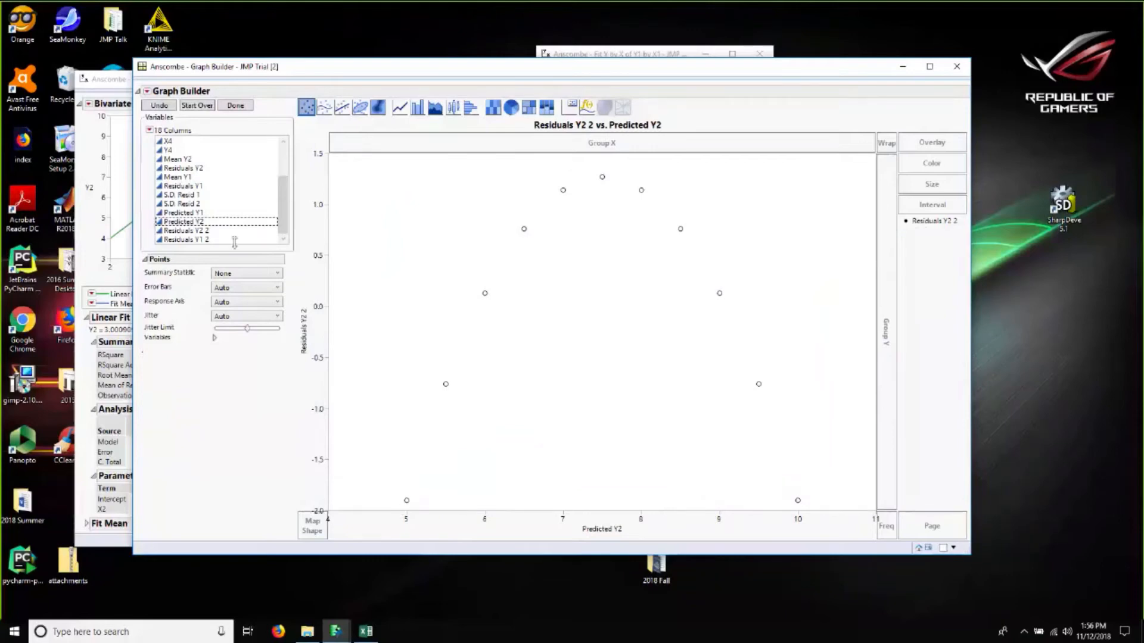
Step: Switch the plot back to Residuals Y1 2 against Predicted Y1
click(198, 240)
drag(202, 253, 318, 358)
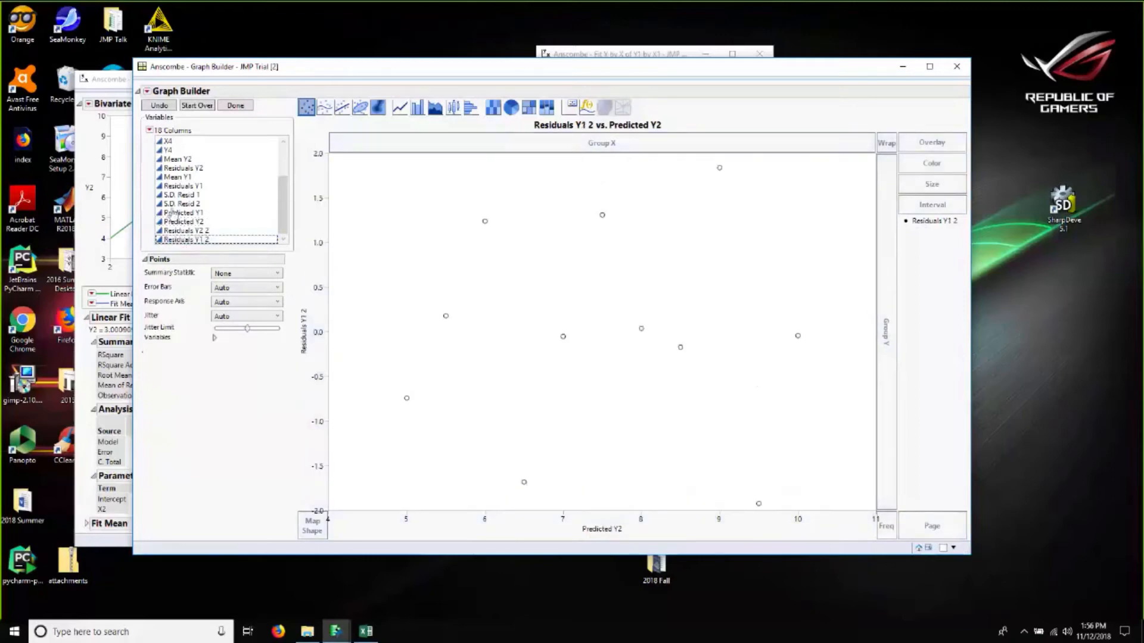
drag(172, 214, 612, 518)
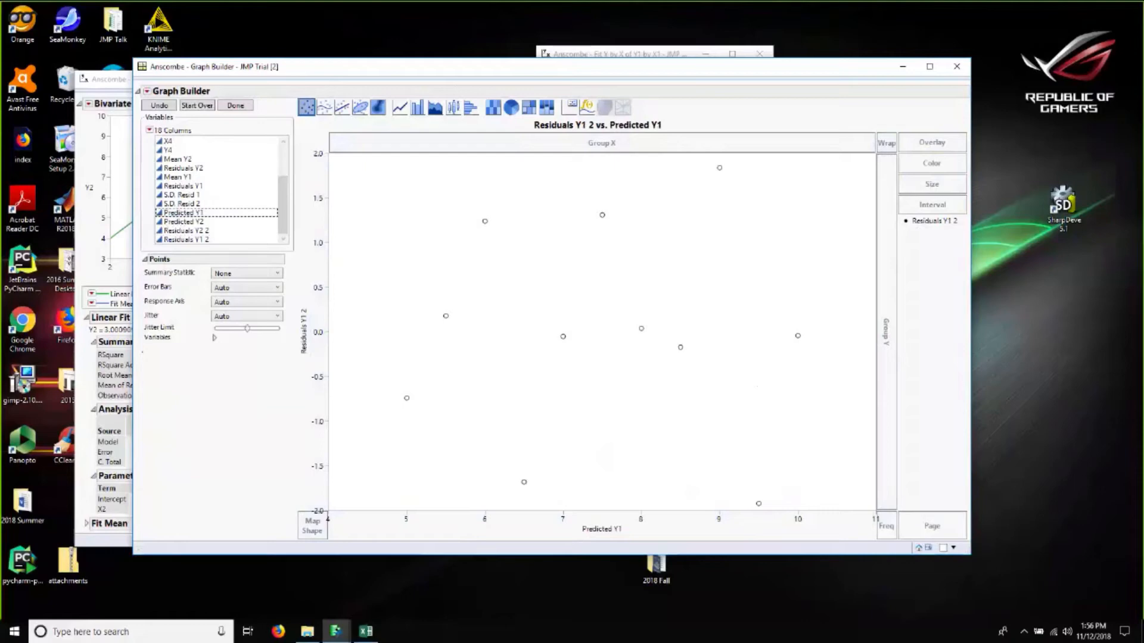
click(336, 629)
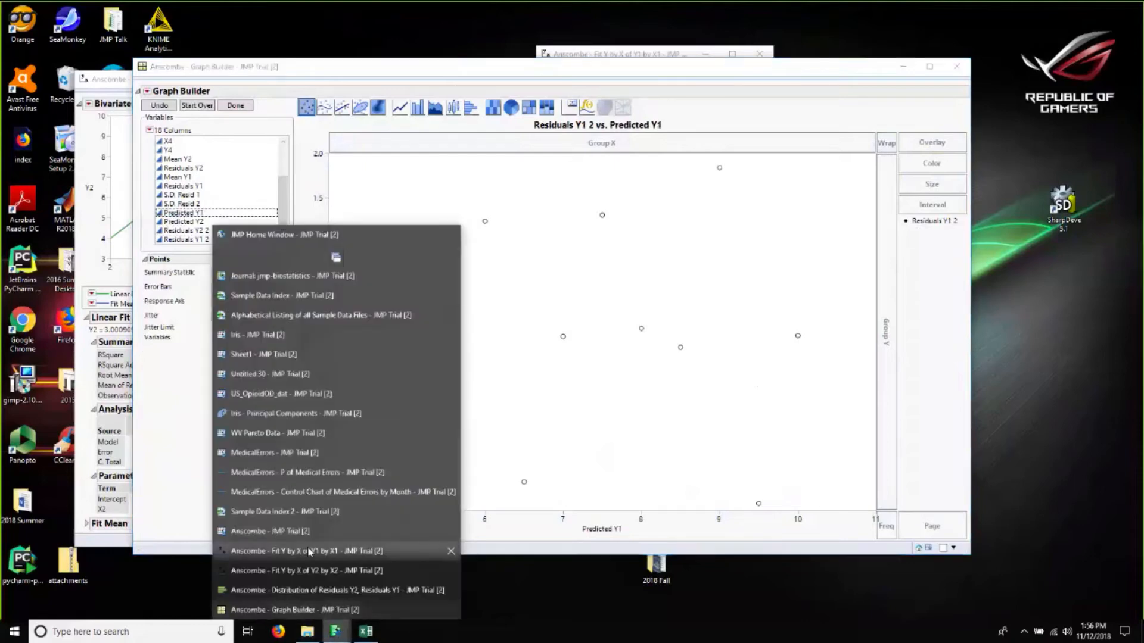
Step: In the Anscombe data table, edit the S.D. Resid 1 formula so it uses Residuals Y1 2 instead of Residuals Y1
click(296, 532)
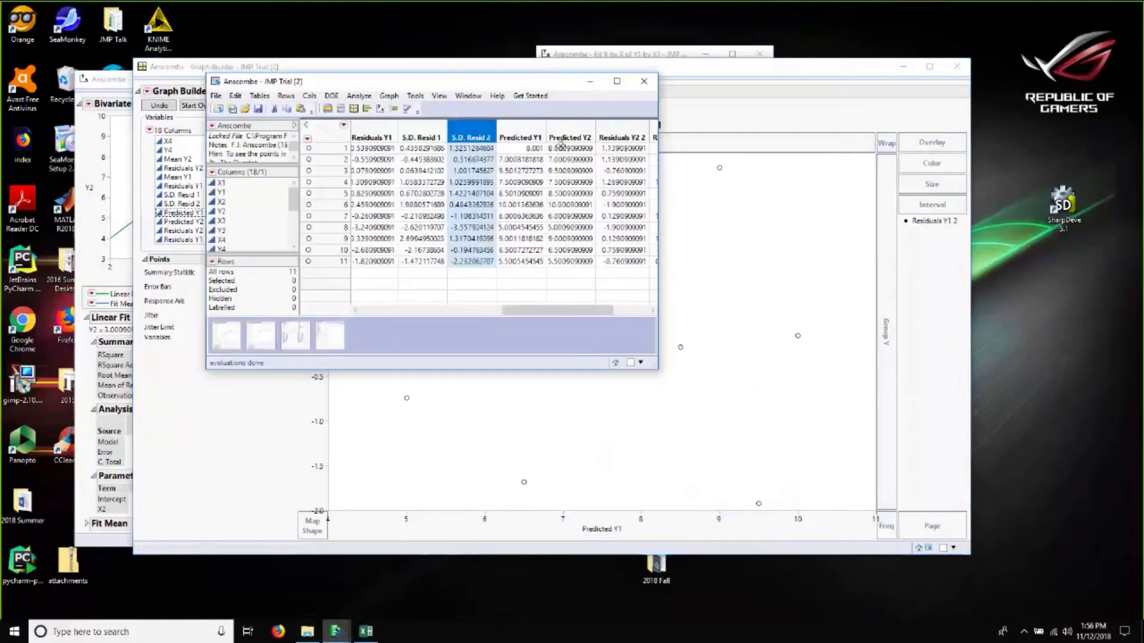
right_click(417, 133)
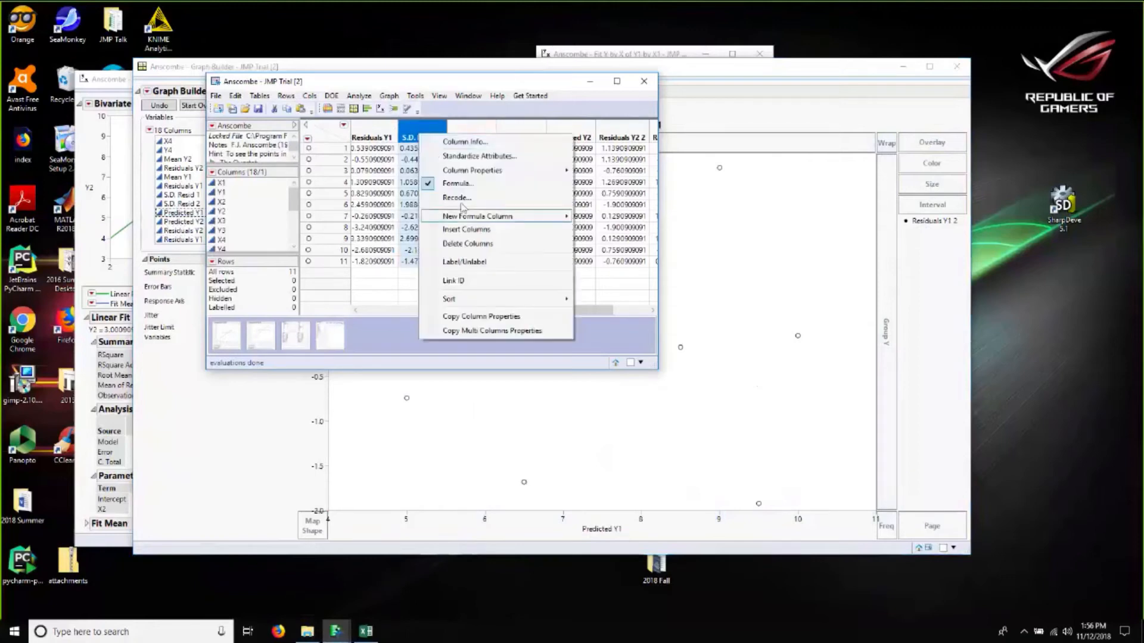
click(430, 181)
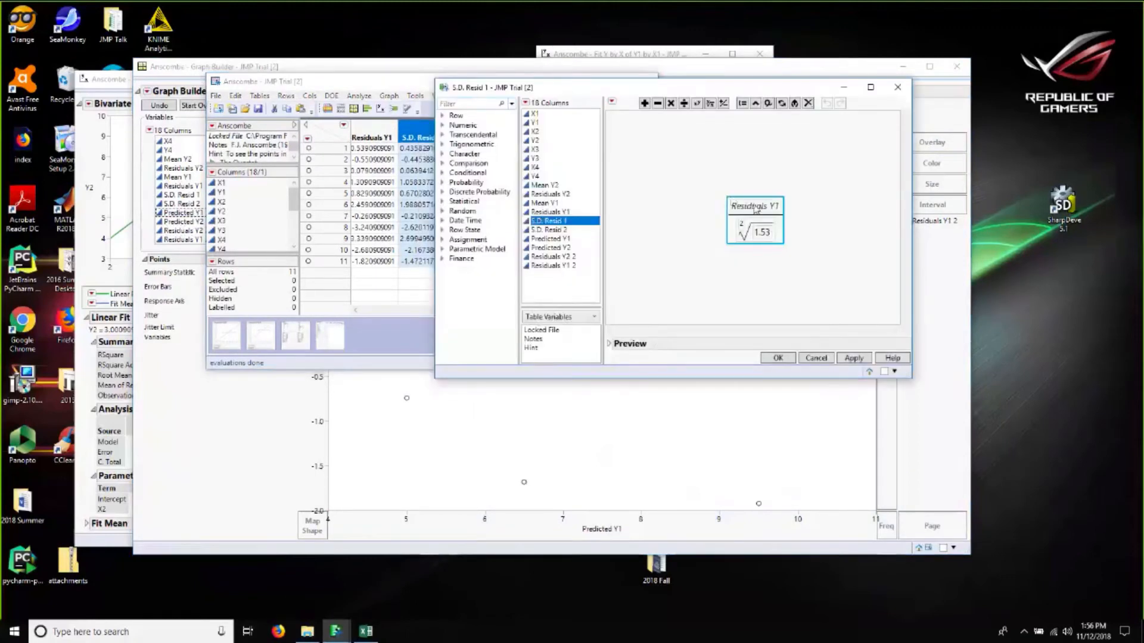
key(Delete)
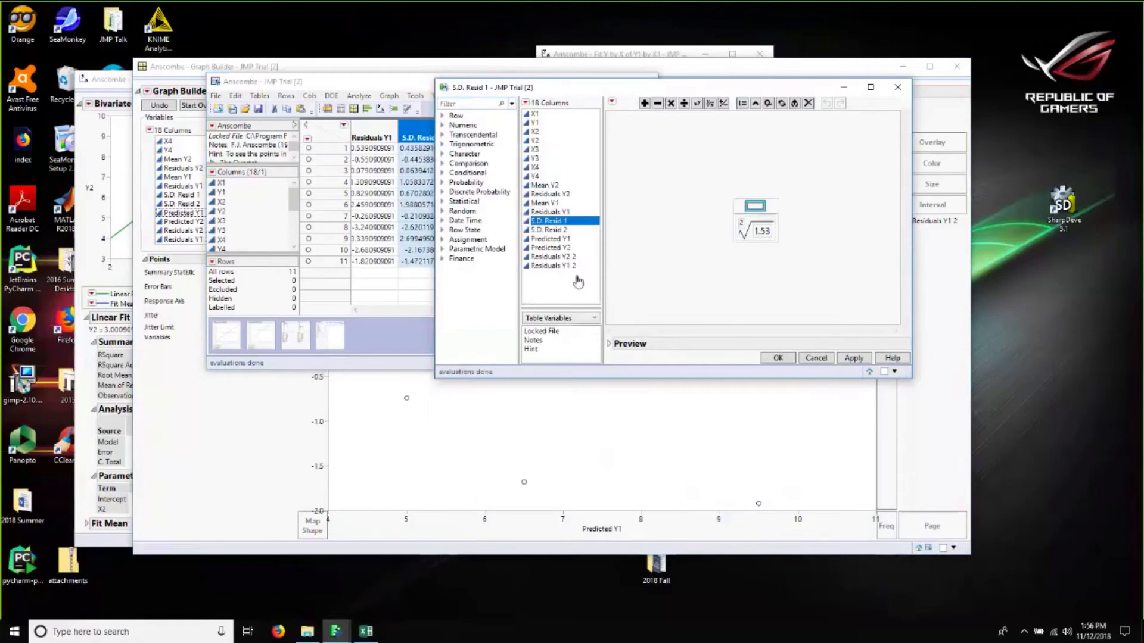
click(552, 266)
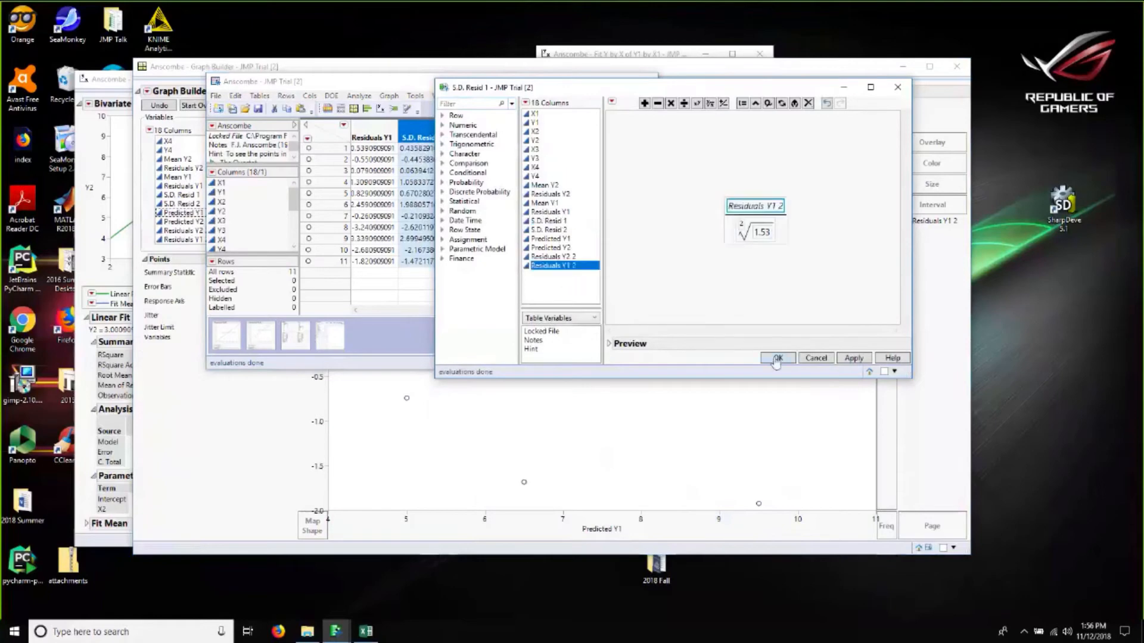
click(777, 358)
Step: Edit the S.D. Resid 2 formula so it uses Residuals Y2 2 in place of the old residual column
right_click(451, 130)
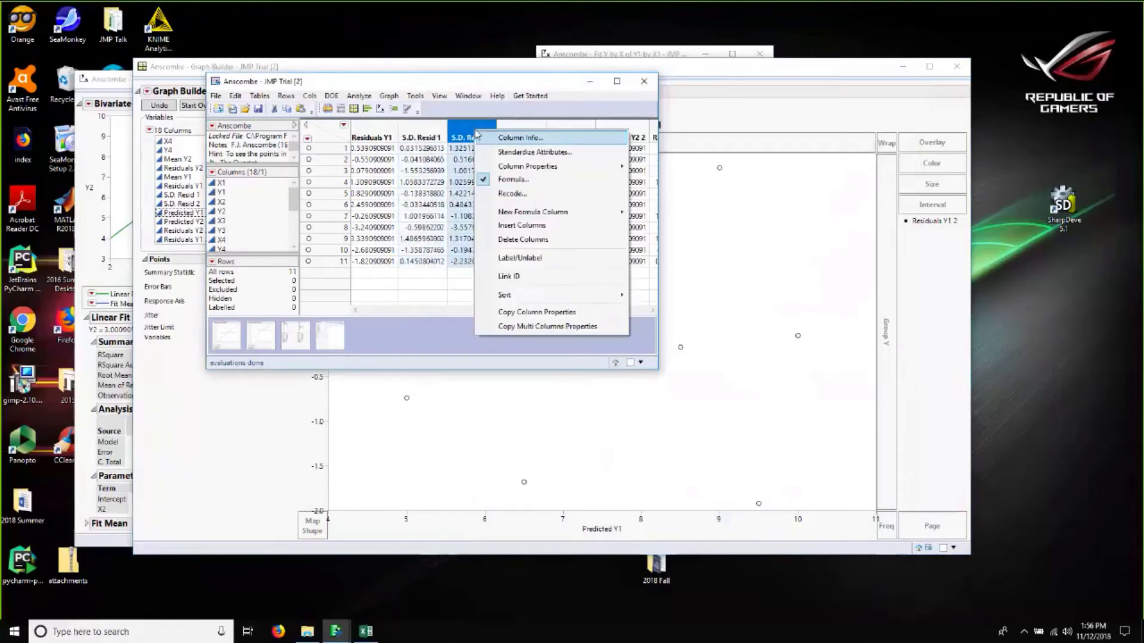
click(612, 194)
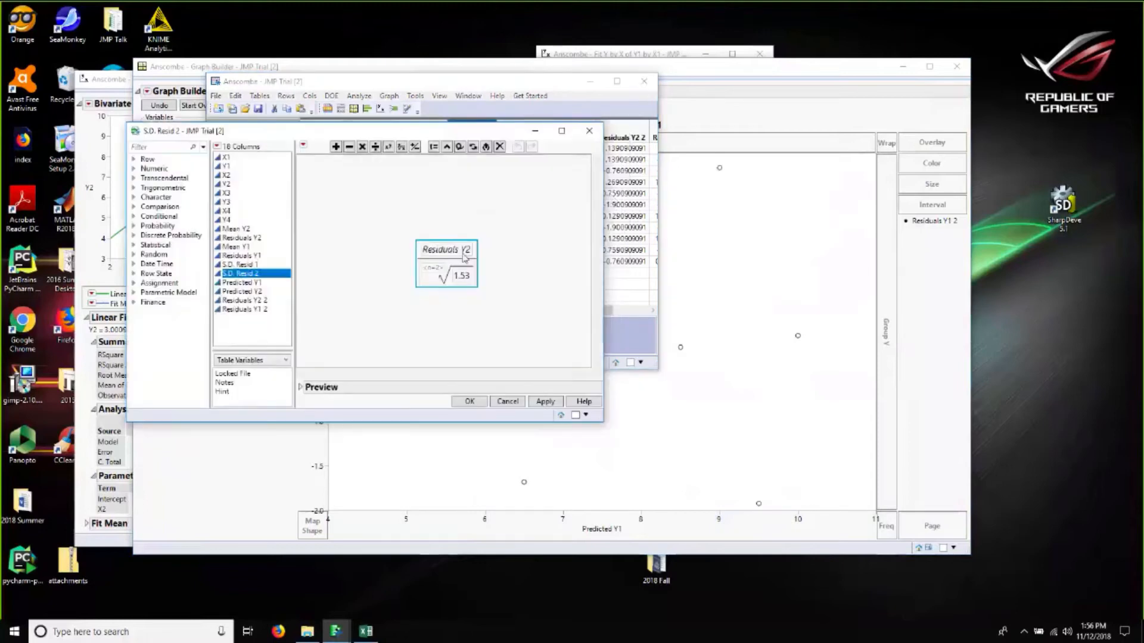
key(Delete)
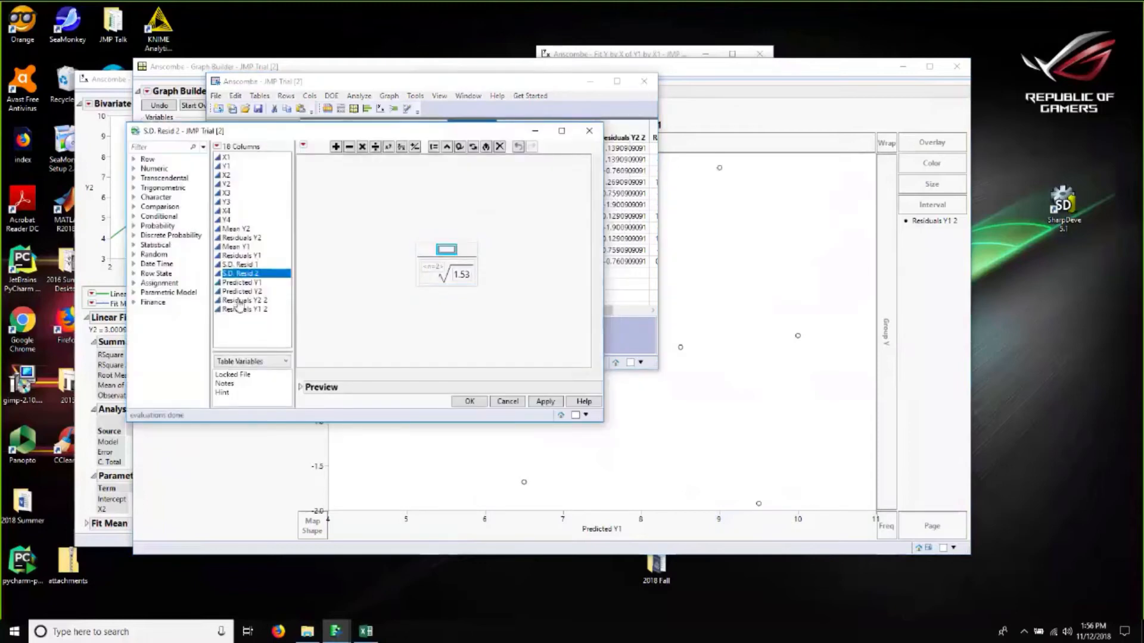
click(241, 301)
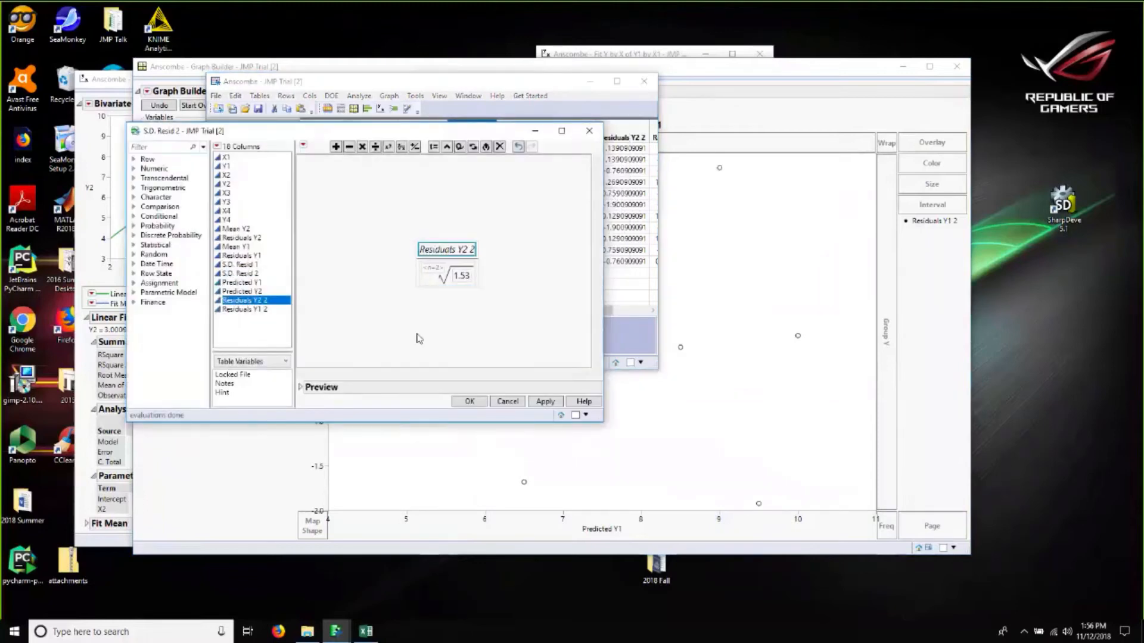
click(467, 401)
Step: In Graph Builder, put S.D. Resid 1 on the Y axis against Predicted Y1
click(370, 145)
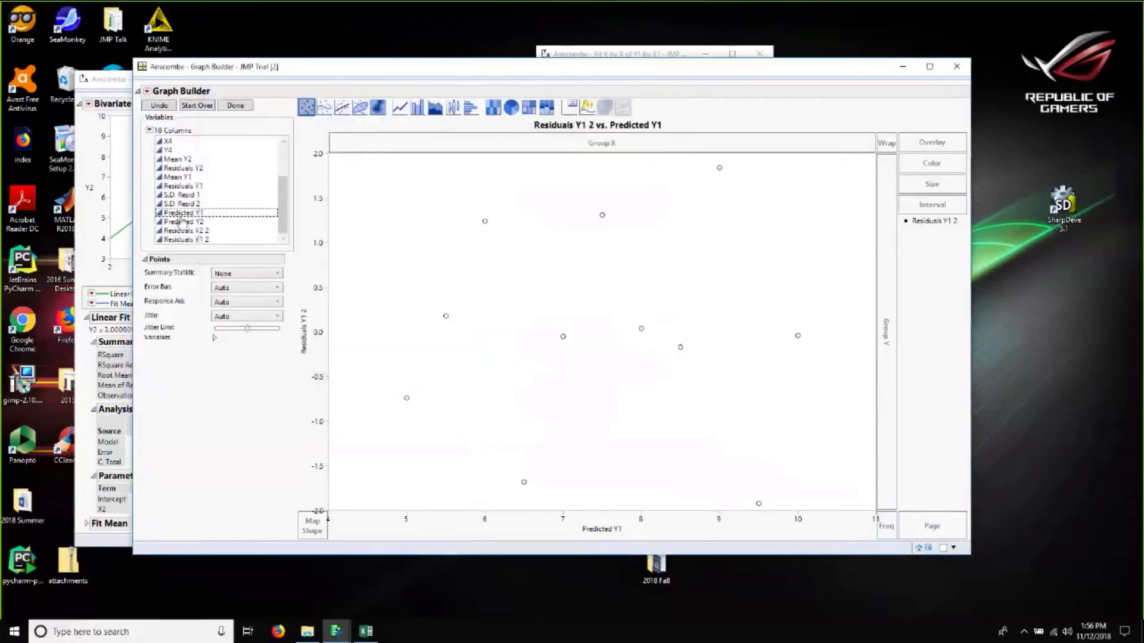
click(176, 195)
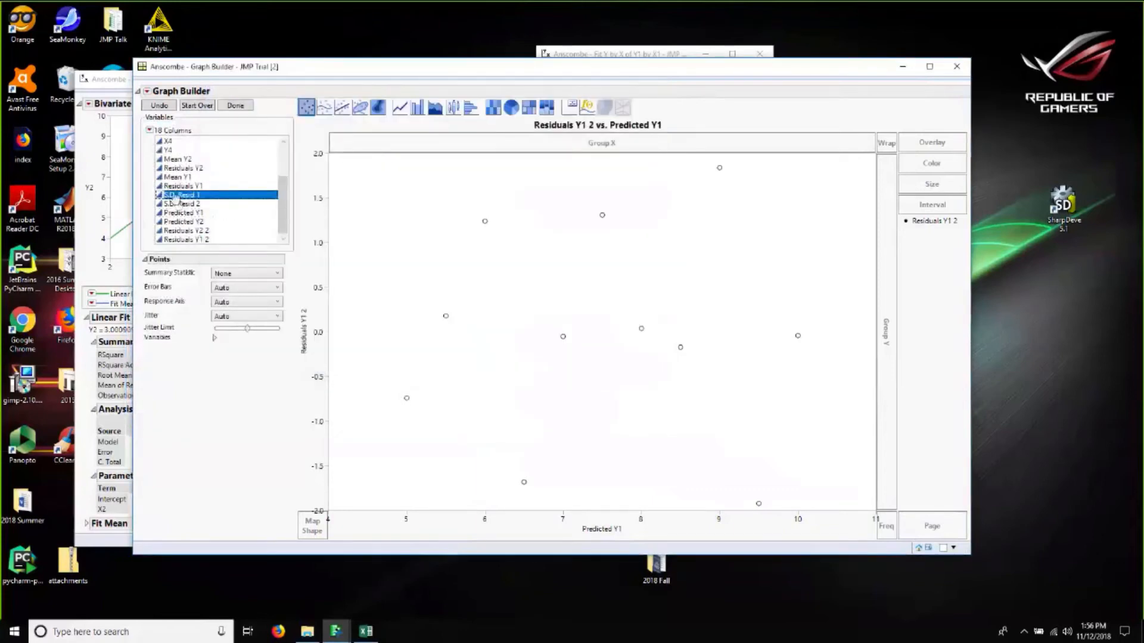
mouse_move(325, 331)
mouse_down()
mouse_move(347, 340)
mouse_move(316, 334)
mouse_up()
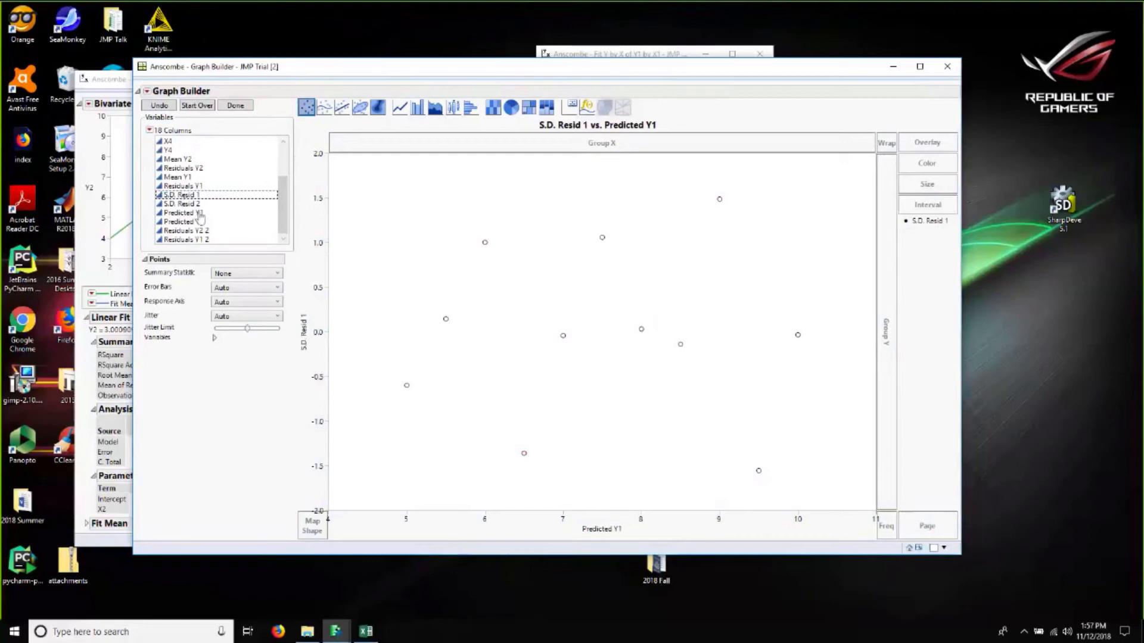
Step: Plot S.D. Resid 2 on the Y axis against Predicted Y2 on the X axis
drag(190, 205, 319, 321)
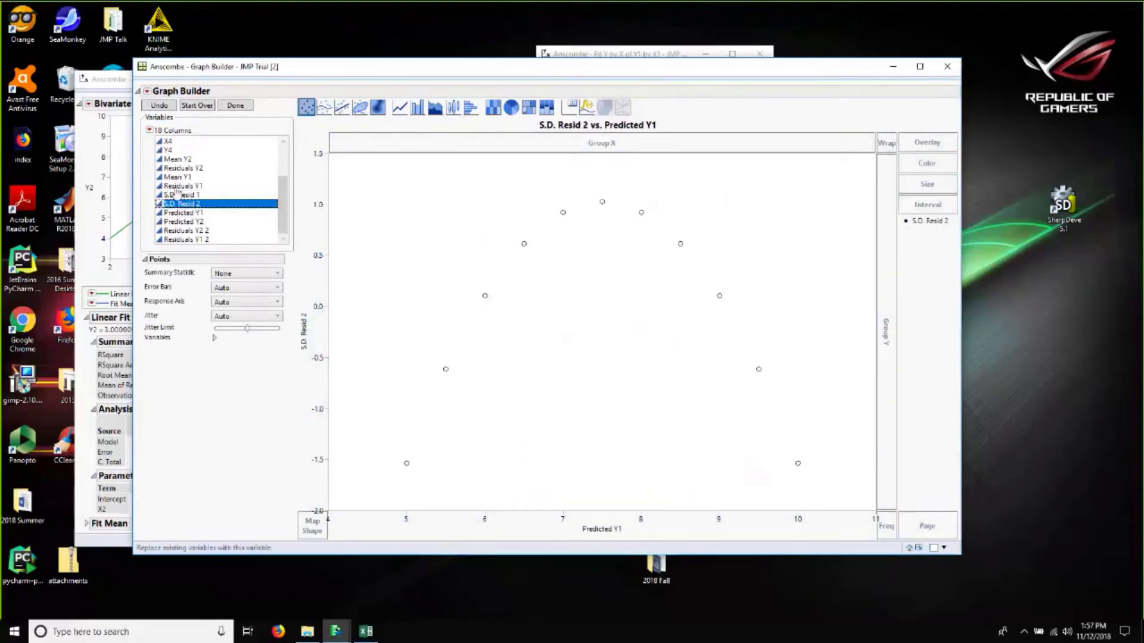
drag(173, 224, 582, 513)
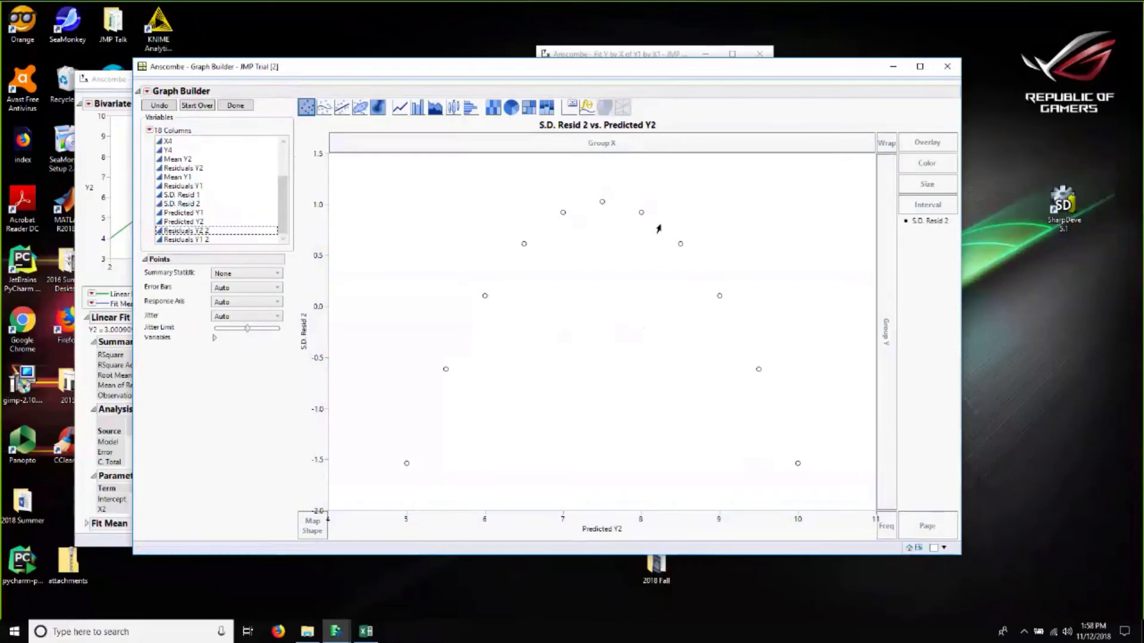
click(334, 637)
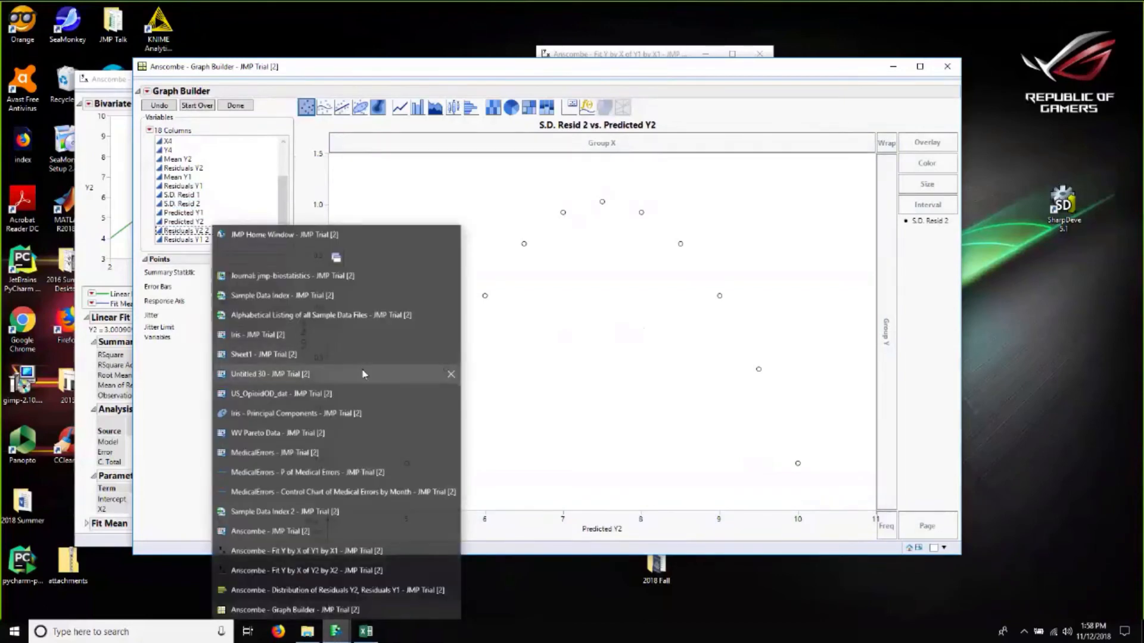
click(515, 442)
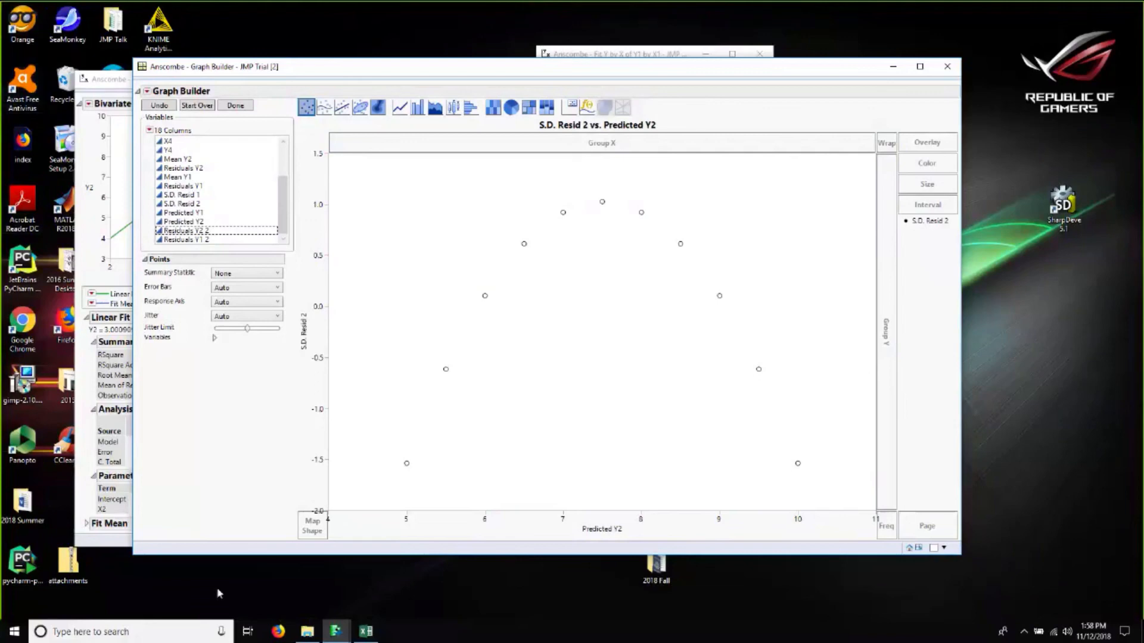
click(318, 598)
Step: Open the JMP Home Window and launch JMP Help in the browser, then return to JMP
click(336, 631)
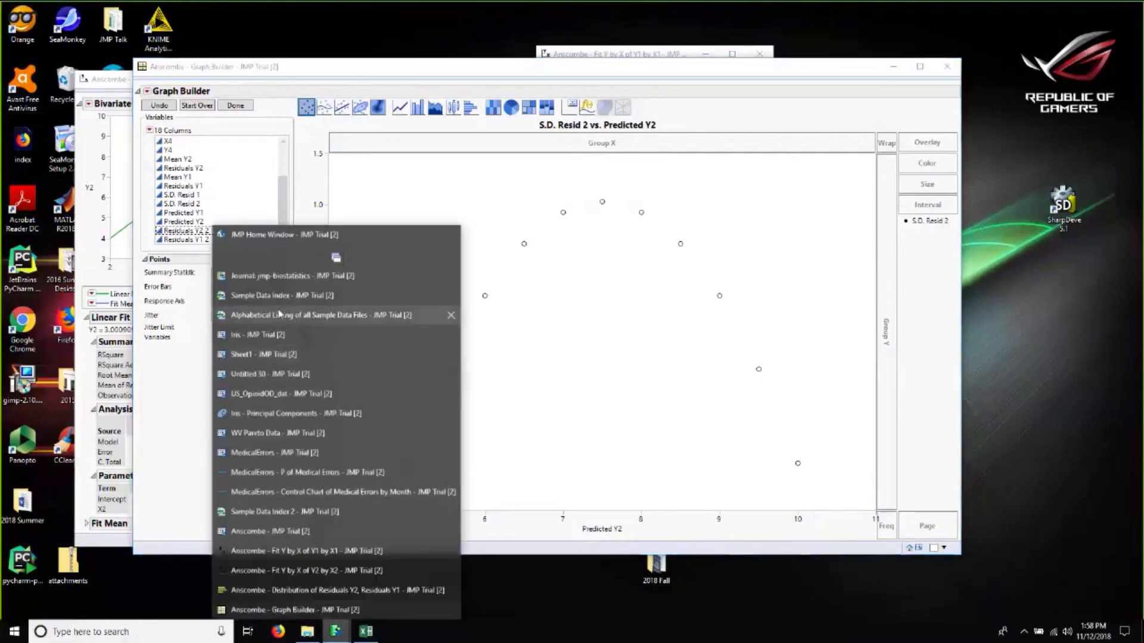
click(262, 234)
click(552, 40)
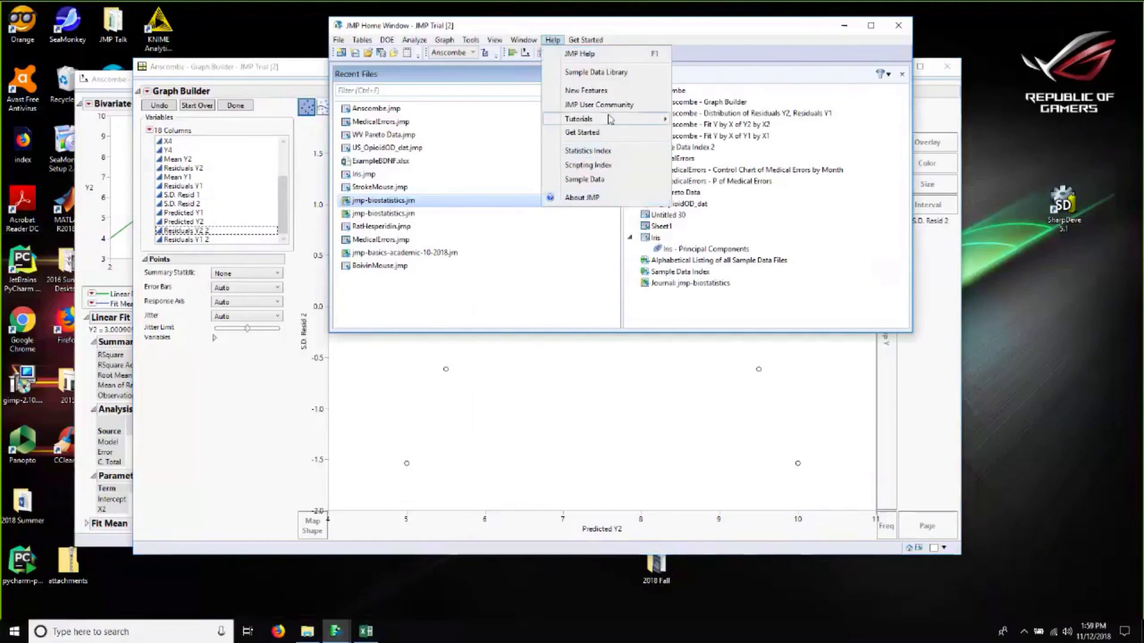
click(586, 55)
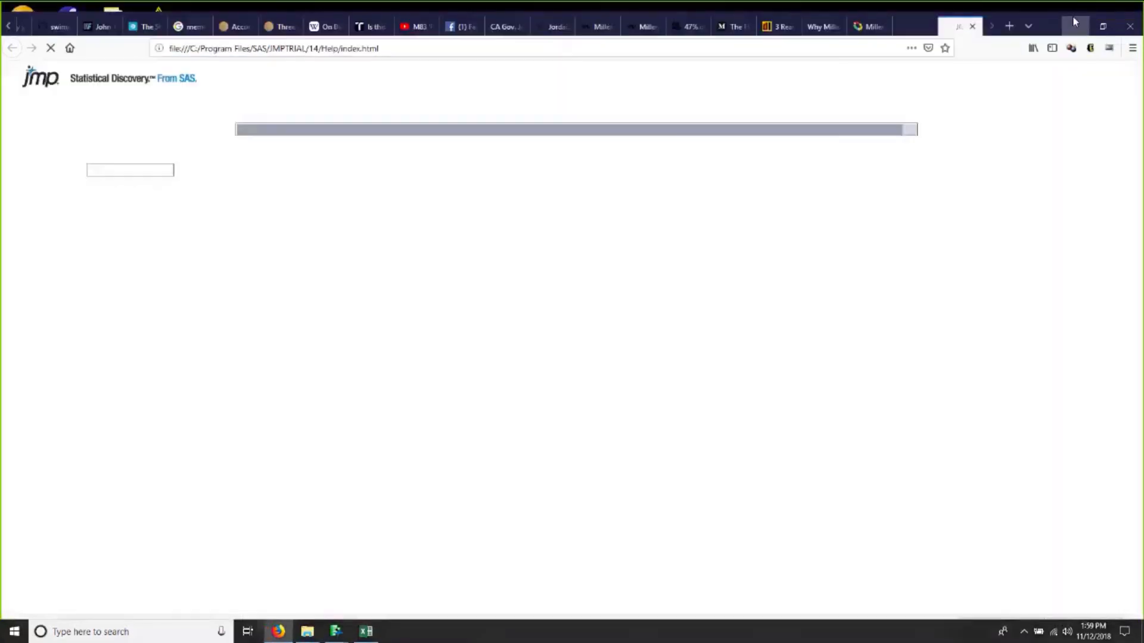
click(1074, 19)
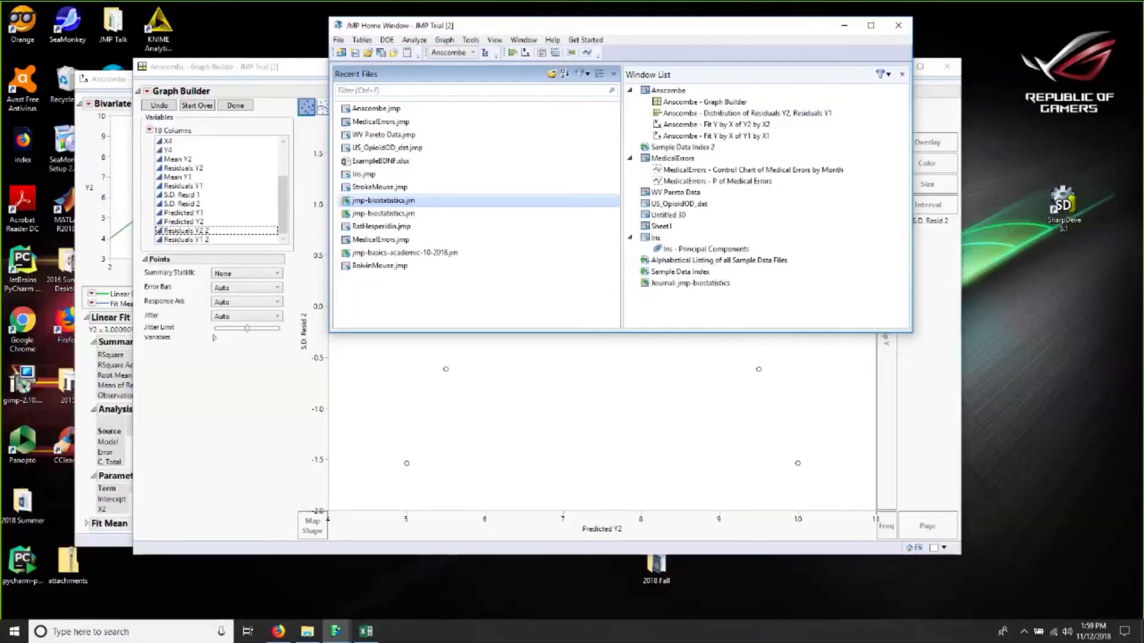